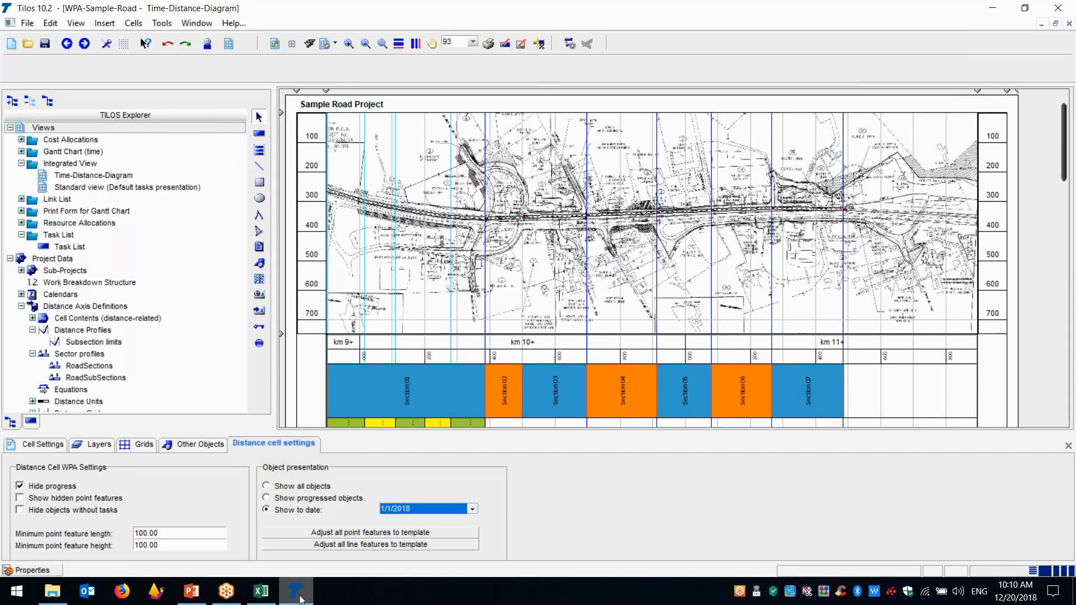
Close the object properties and examine the diagram's site plan, road sections, subsections and scheduled tasks
{"action": "left_click", "coordinate": [1068, 447]}
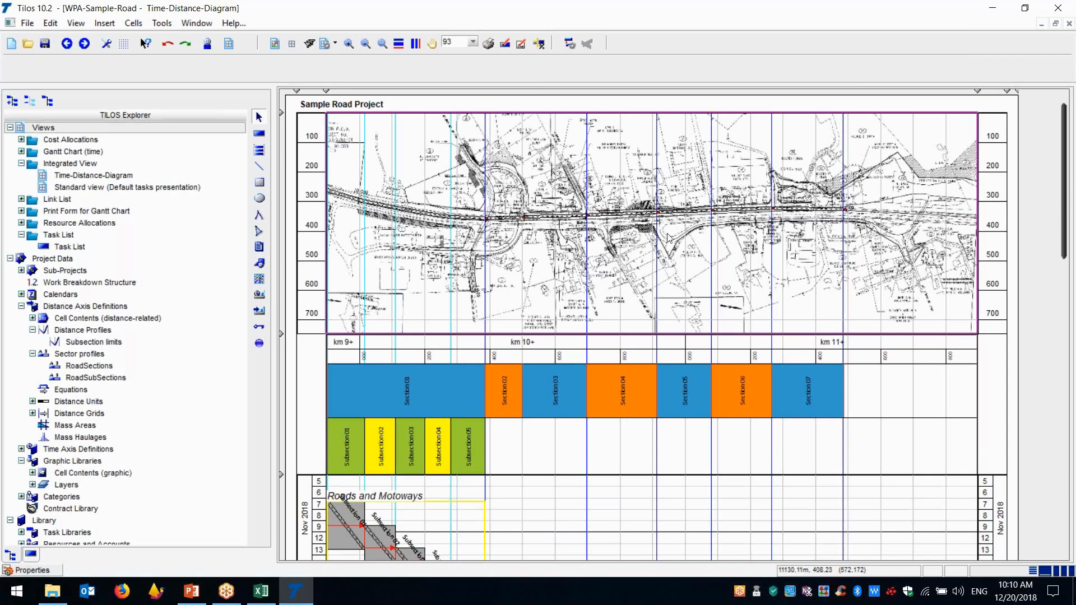
{"action": "left_click", "coordinate": [374, 358]}
{"action": "left_click", "coordinate": [360, 351]}
{"action": "left_click", "coordinate": [823, 343]}
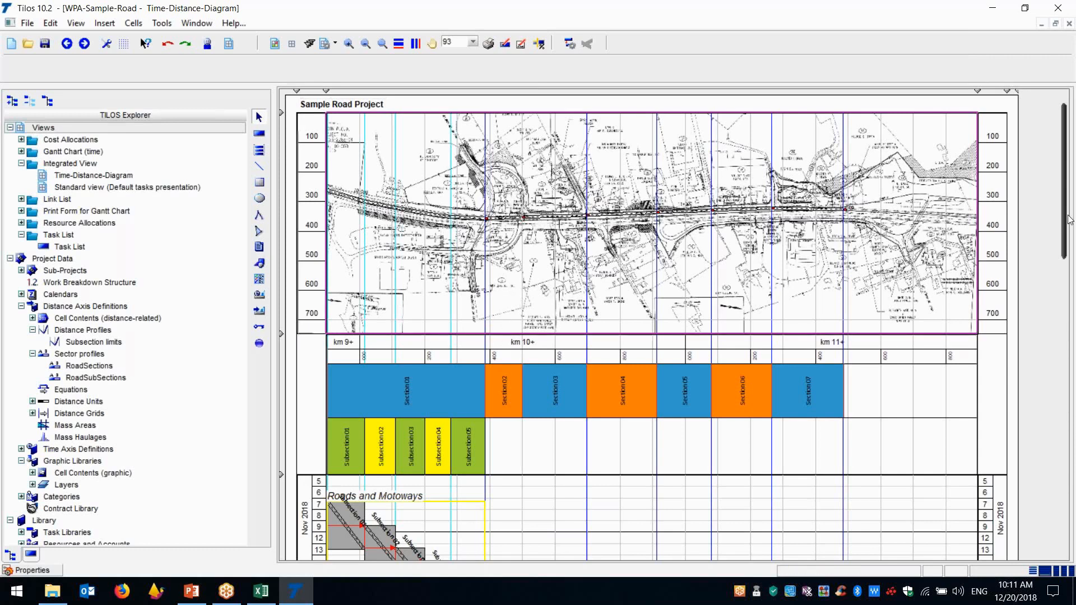
{"action": "left_click_drag", "start_coordinate": [1068, 217], "coordinate": [476, 402]}
{"action": "key", "text": "ctrl"}
{"action": "key", "text": "ctrl"}
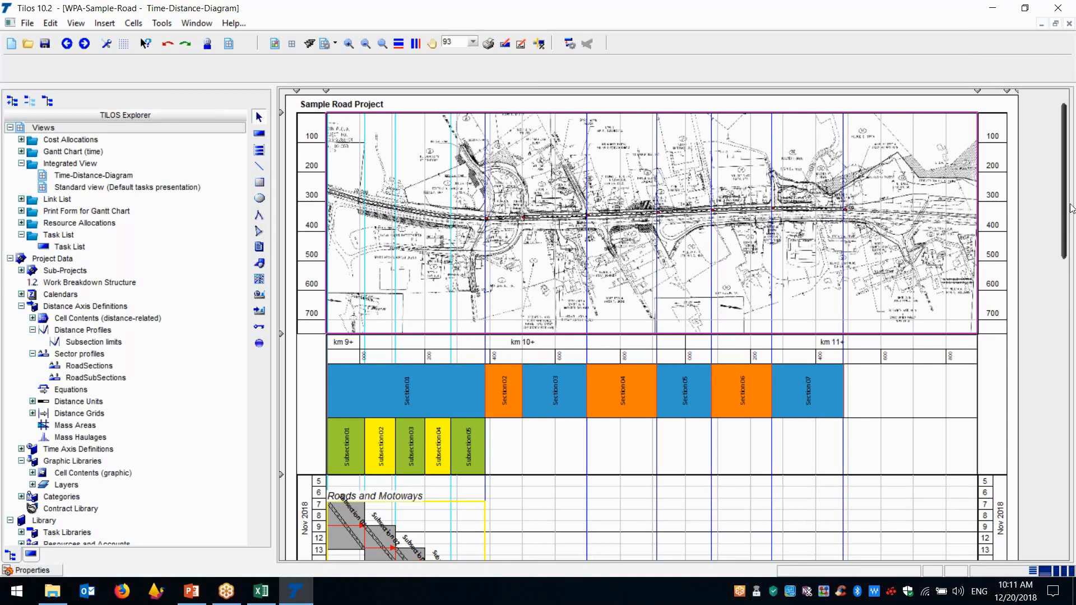
{"action": "left_click_drag", "start_coordinate": [1062, 205], "coordinate": [1063, 206]}
{"action": "left_click", "coordinate": [351, 200]}
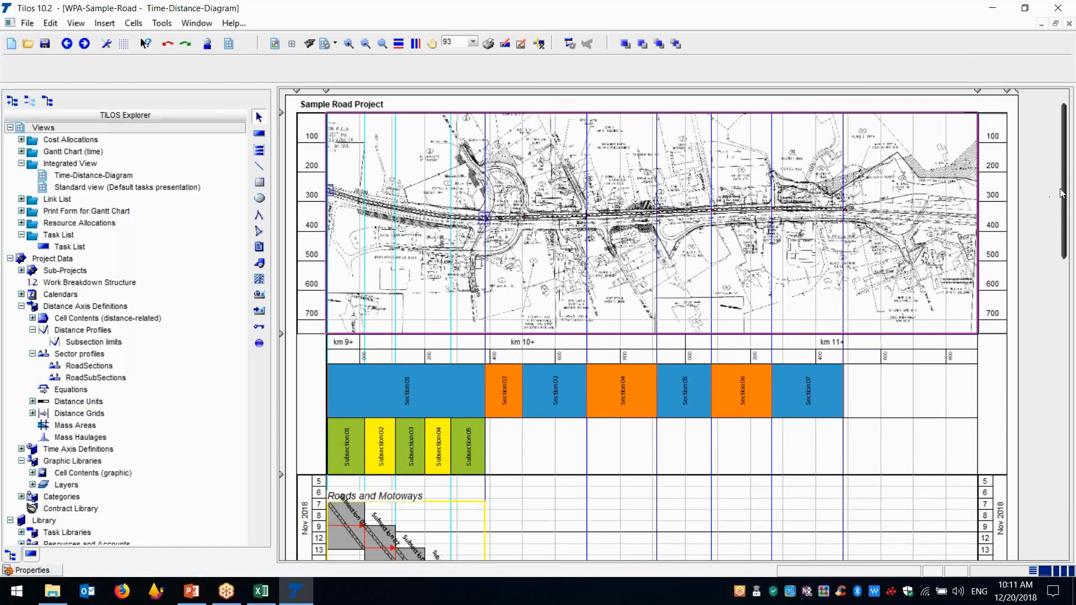
{"action": "left_click_drag", "start_coordinate": [1065, 206], "coordinate": [1065, 210]}
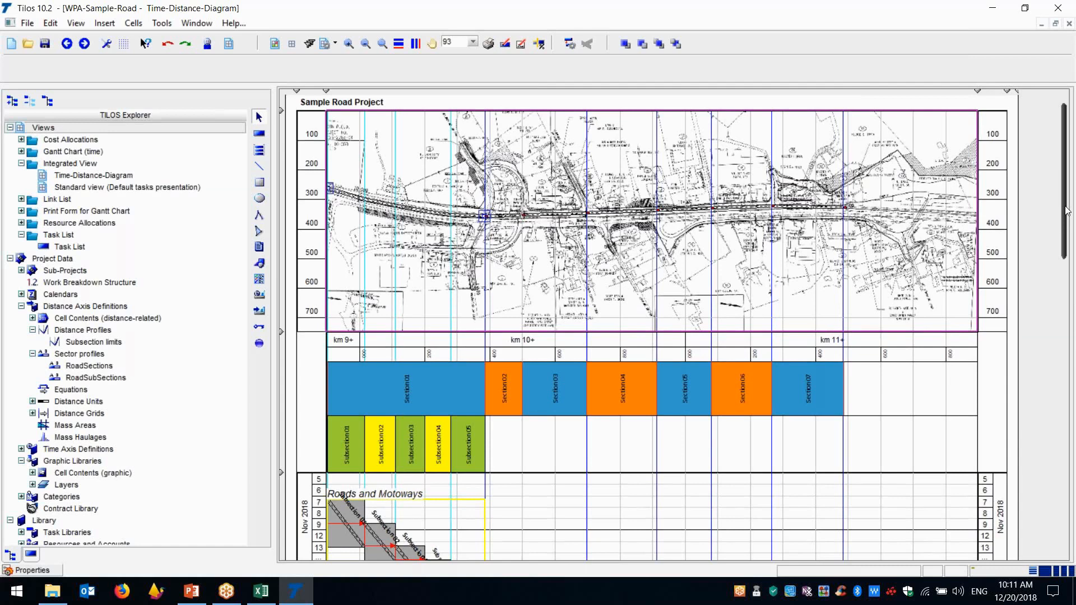
{"action": "scroll", "coordinate": [1067, 219], "scroll_direction": "down", "scroll_amount": 3}
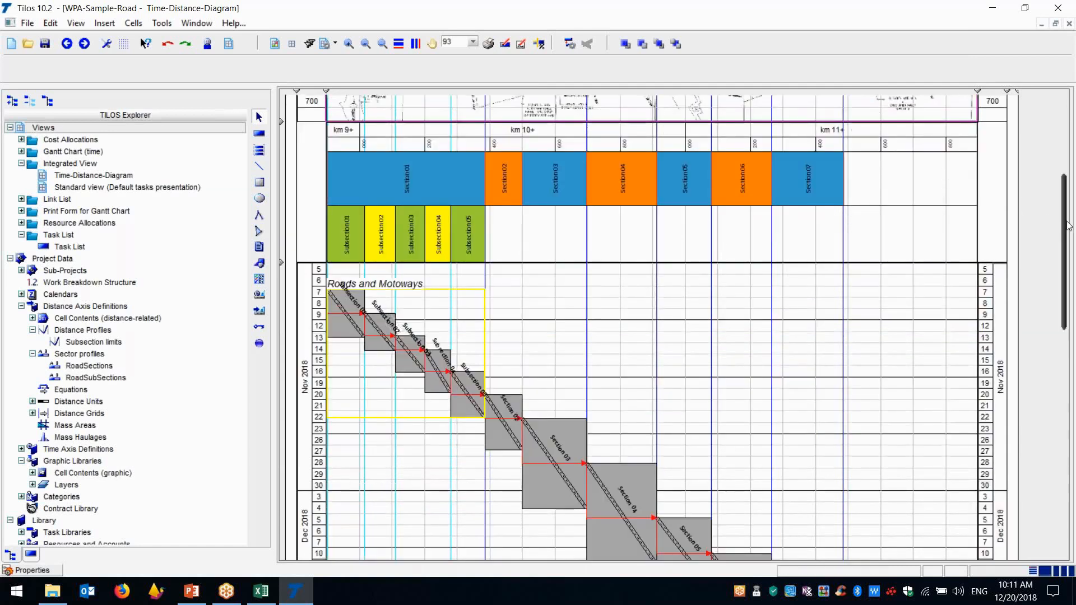
{"action": "left_click_drag", "start_coordinate": [1067, 224], "coordinate": [1074, 148]}
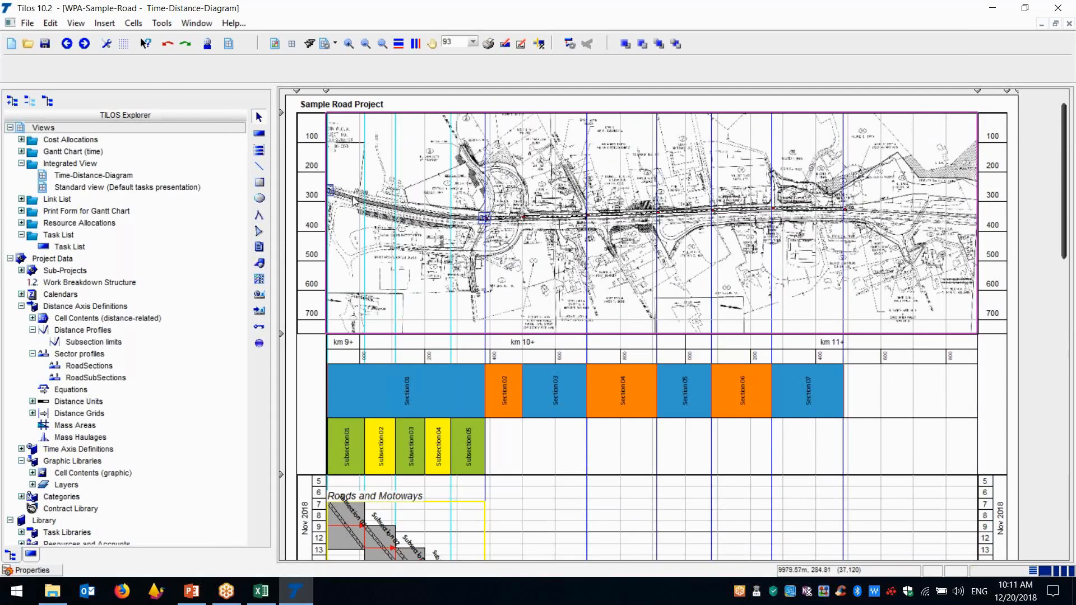
{"action": "mouse_move", "coordinate": [354, 201]}
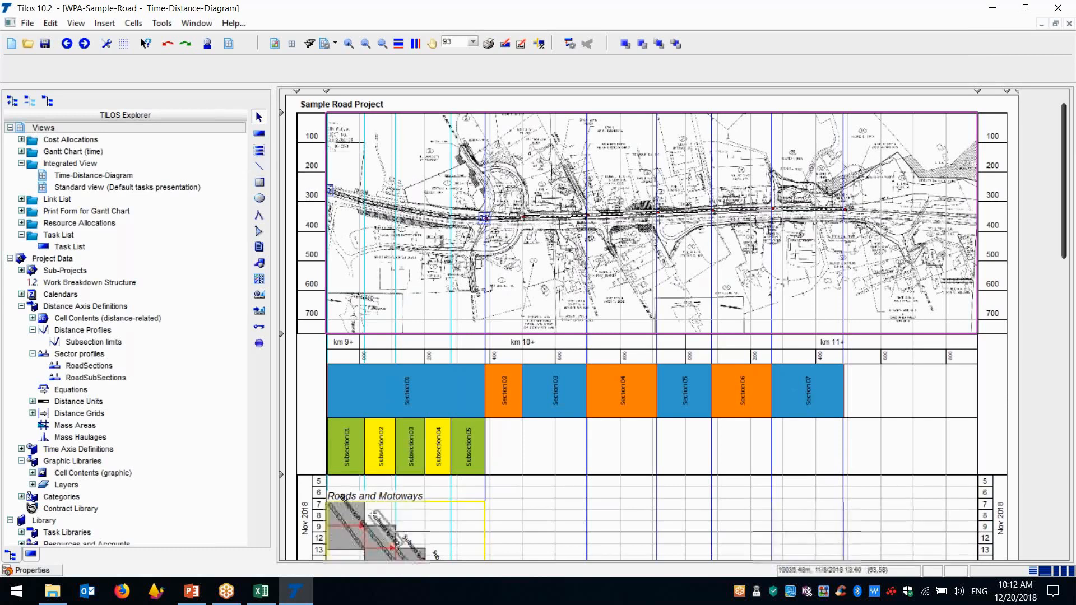
Select the Roads and Motoways summary task and open its object properties docked below the diagram
{"action": "left_click", "coordinate": [440, 502]}
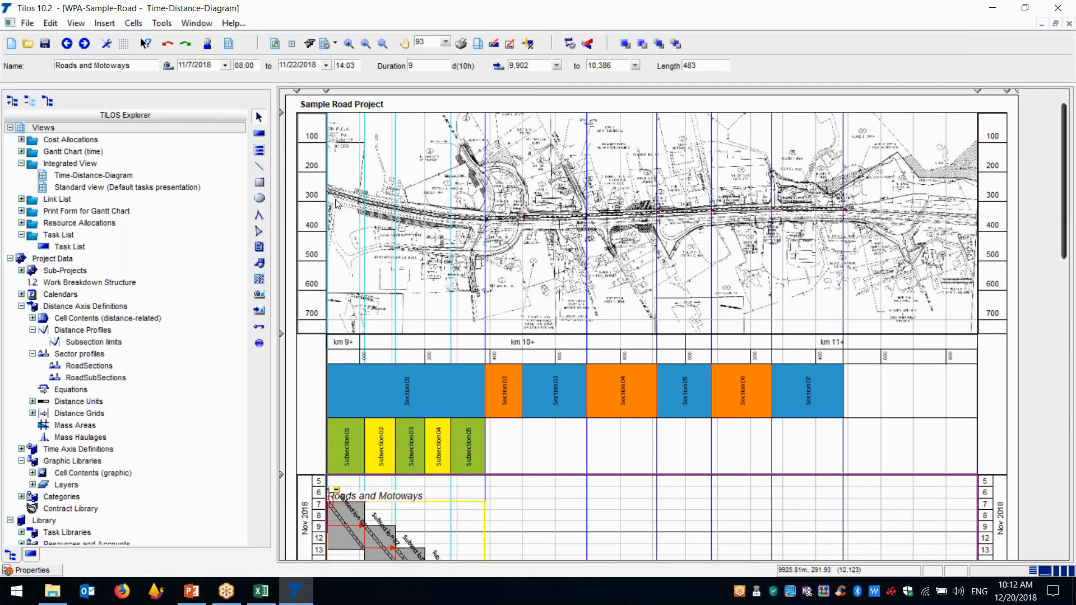
{"action": "left_click", "coordinate": [47, 570]}
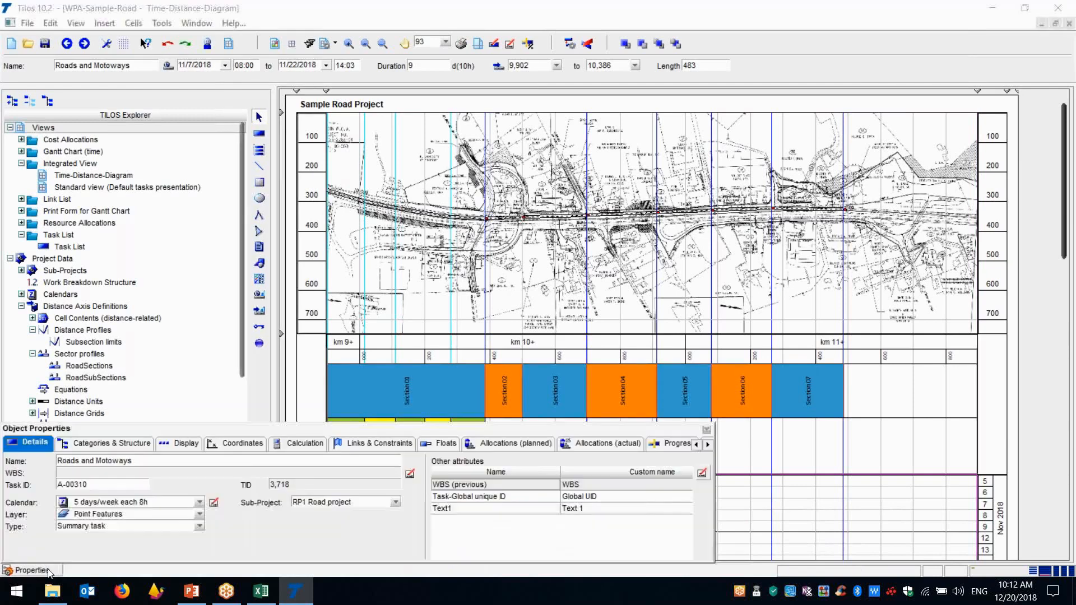
{"action": "left_click", "coordinate": [707, 430]}
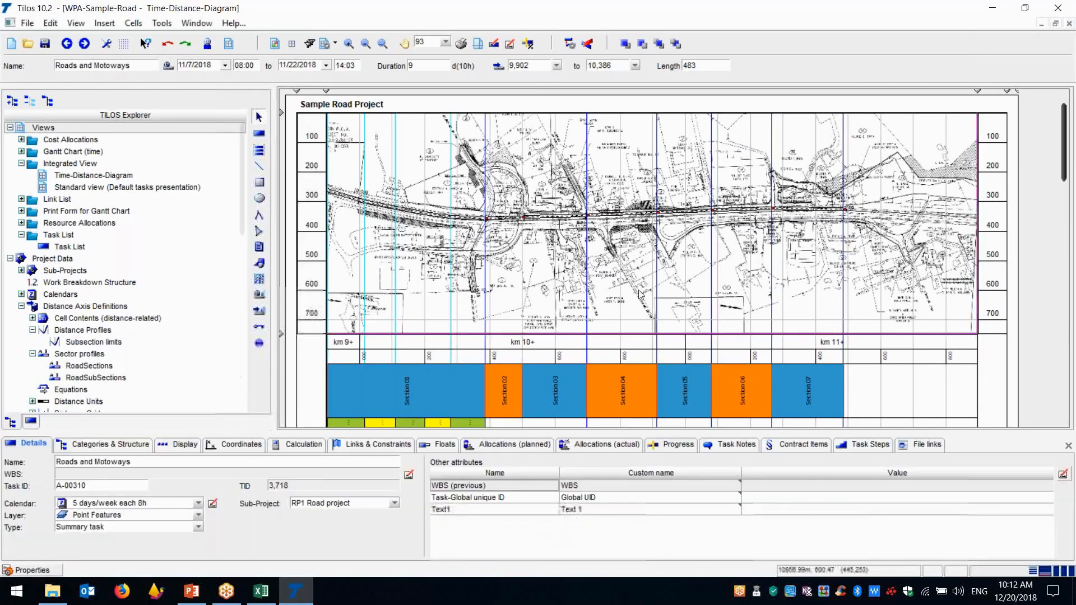
Review the site plan cell's grid, layer and cell settings, ending on the date in its distance cell settings
{"action": "left_click", "coordinate": [447, 194]}
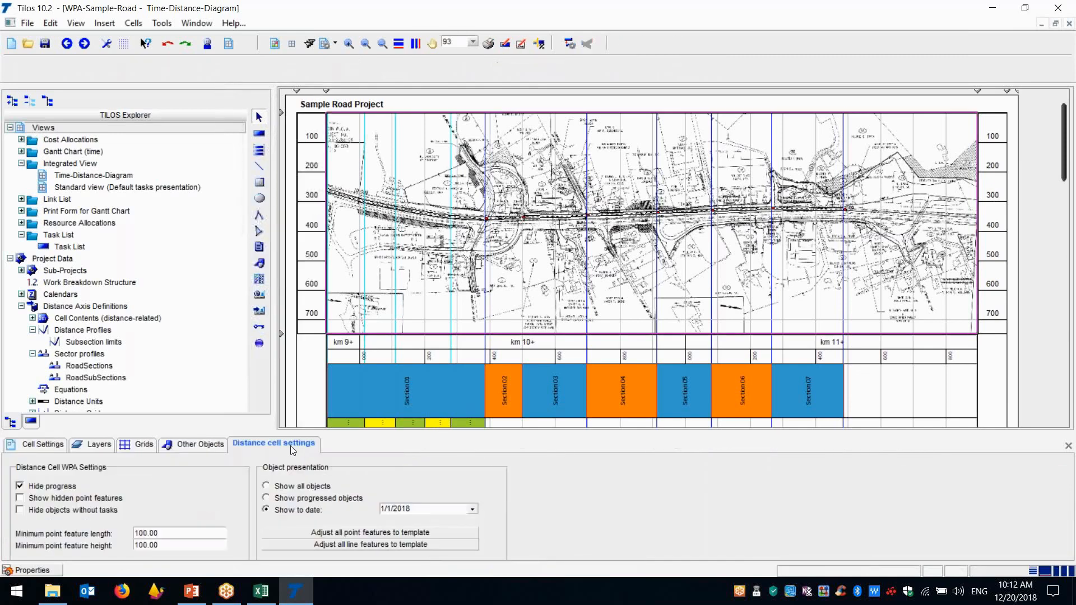
{"action": "left_click", "coordinate": [196, 445]}
{"action": "left_click", "coordinate": [119, 447]}
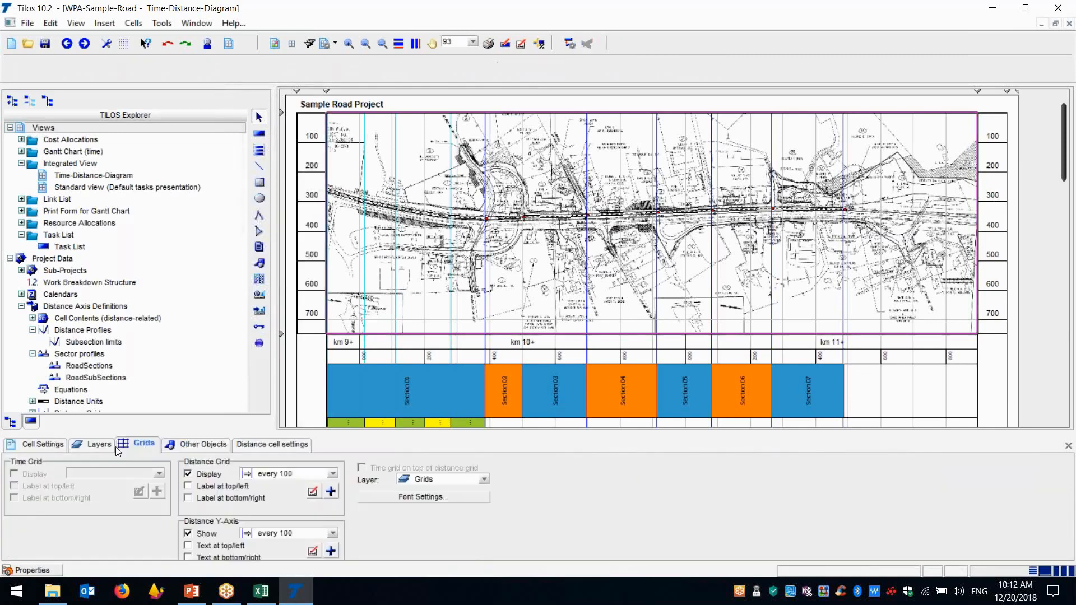
{"action": "left_click", "coordinate": [99, 448]}
{"action": "left_click", "coordinate": [45, 448]}
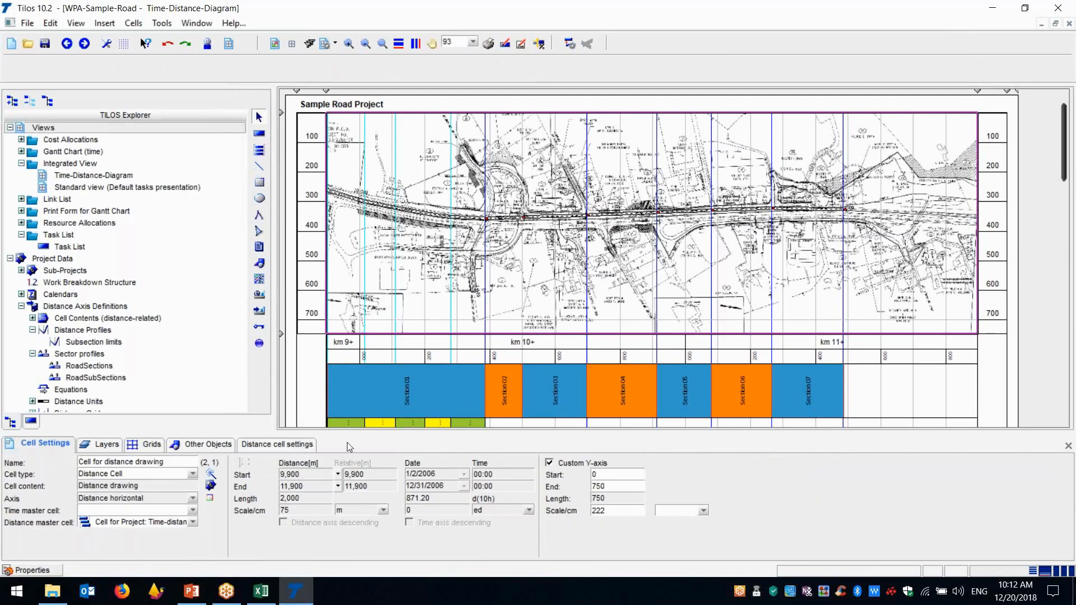
{"action": "left_click", "coordinate": [297, 445]}
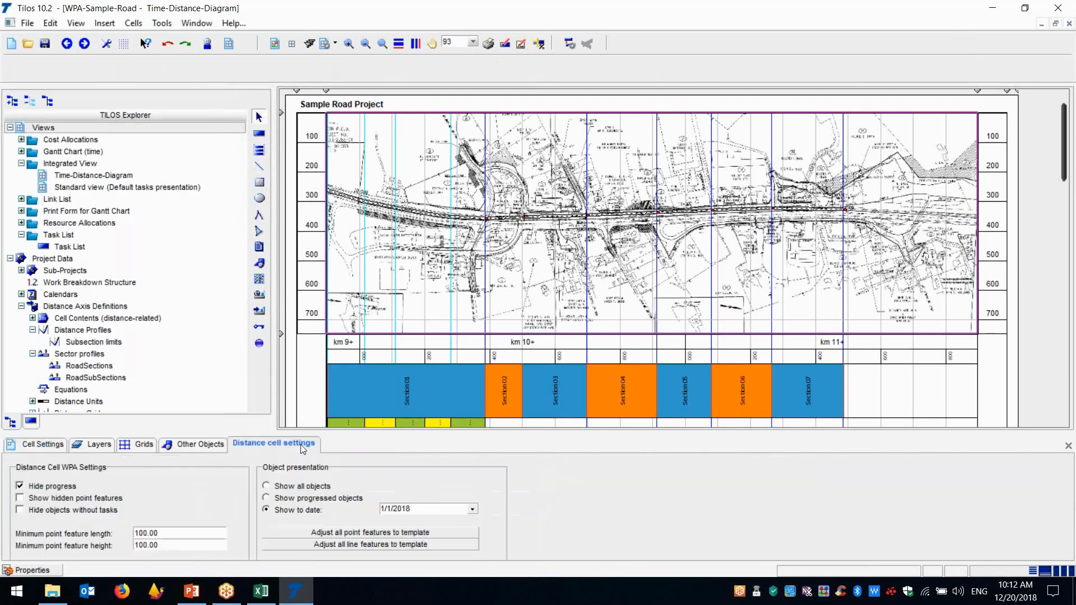
{"action": "left_click", "coordinate": [421, 512]}
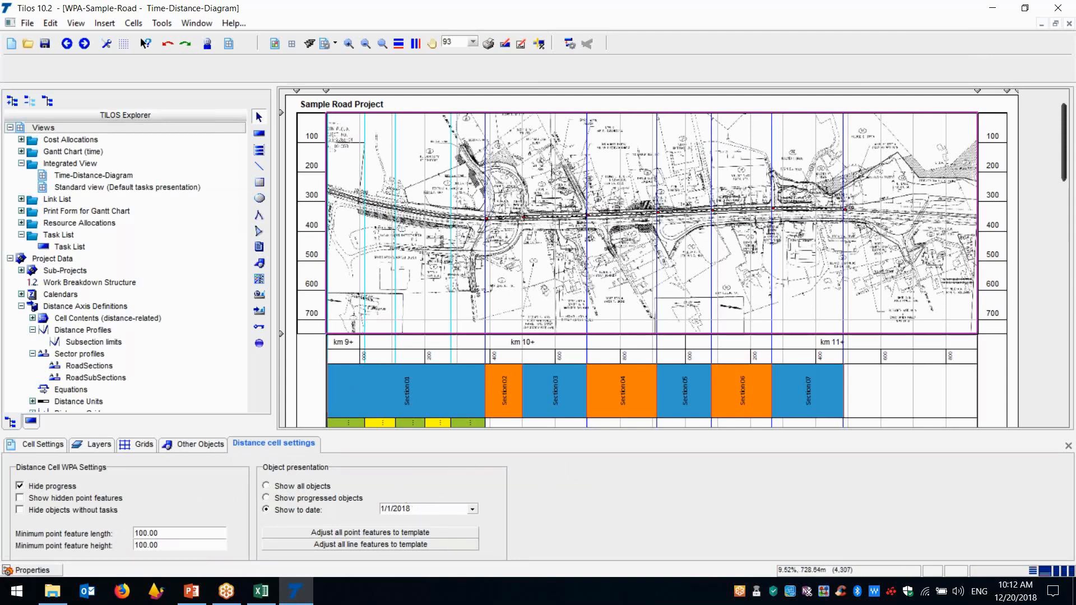
Open the Road renewal group in the WPA Groups library and display its group properties
{"action": "left_click_drag", "start_coordinate": [242, 210], "coordinate": [241, 406]}
{"action": "left_click", "coordinate": [80, 340]}
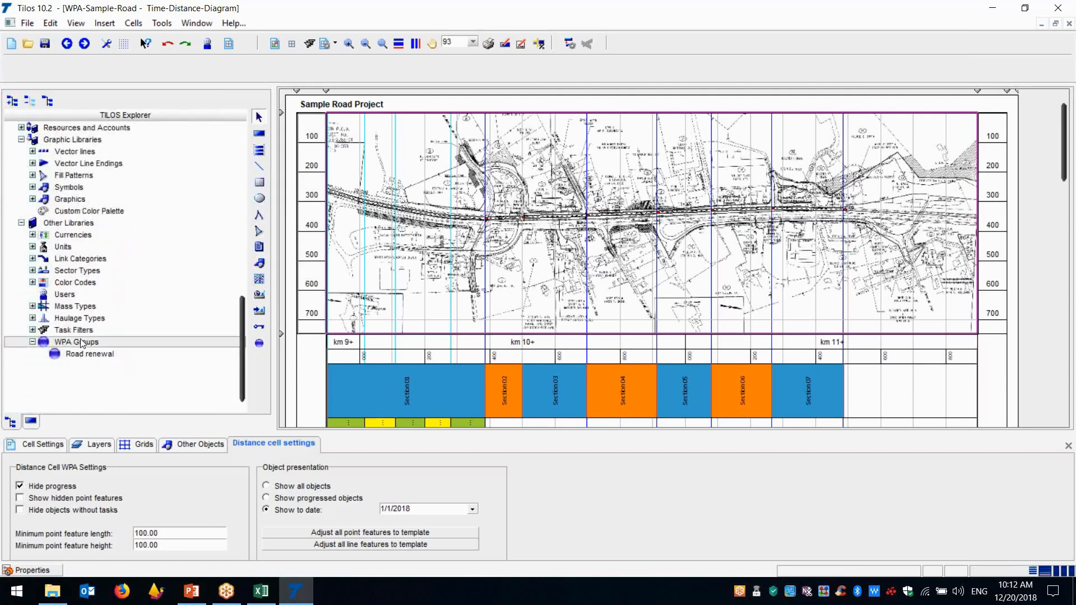
{"action": "left_click", "coordinate": [83, 355]}
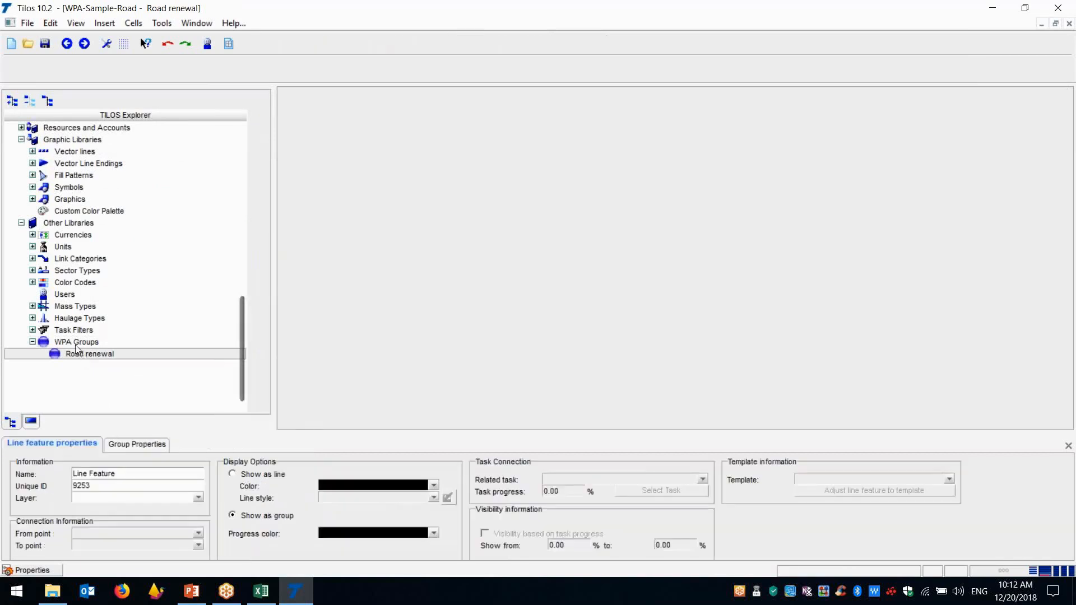
{"action": "left_click", "coordinate": [76, 345]}
{"action": "left_click", "coordinate": [77, 359]}
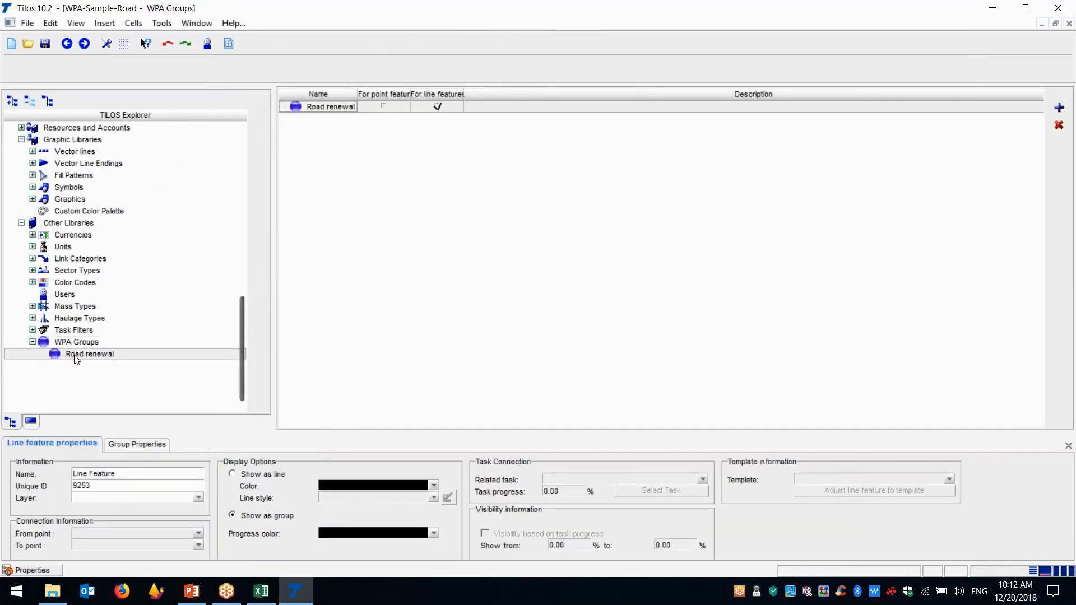
{"action": "left_click", "coordinate": [137, 445]}
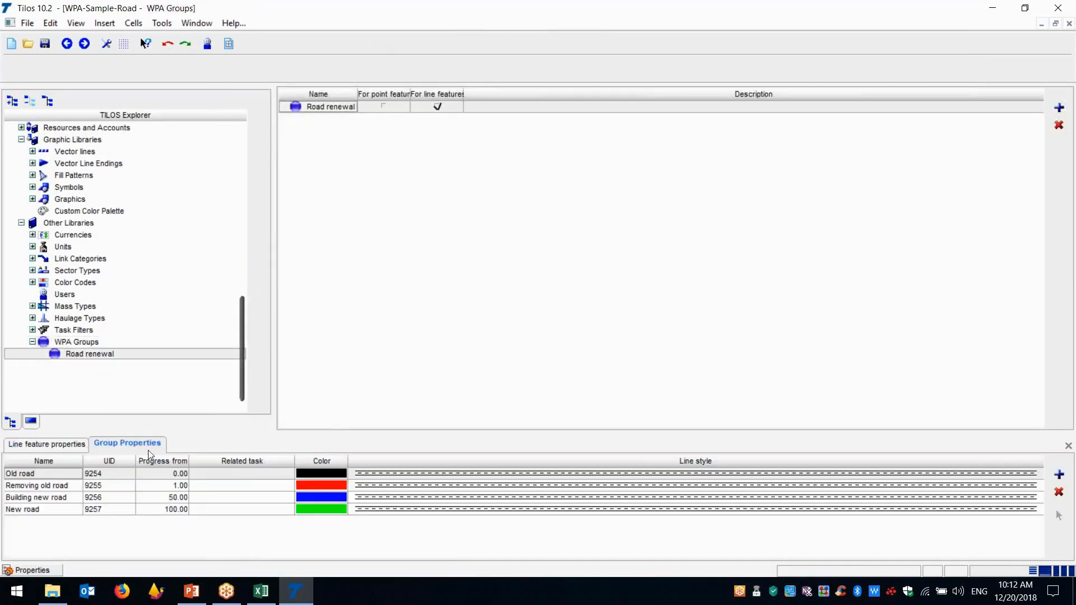
Examine the progress thresholds, colours and line styles of the Road renewal stages from Old road to New road
{"action": "left_click", "coordinate": [315, 475]}
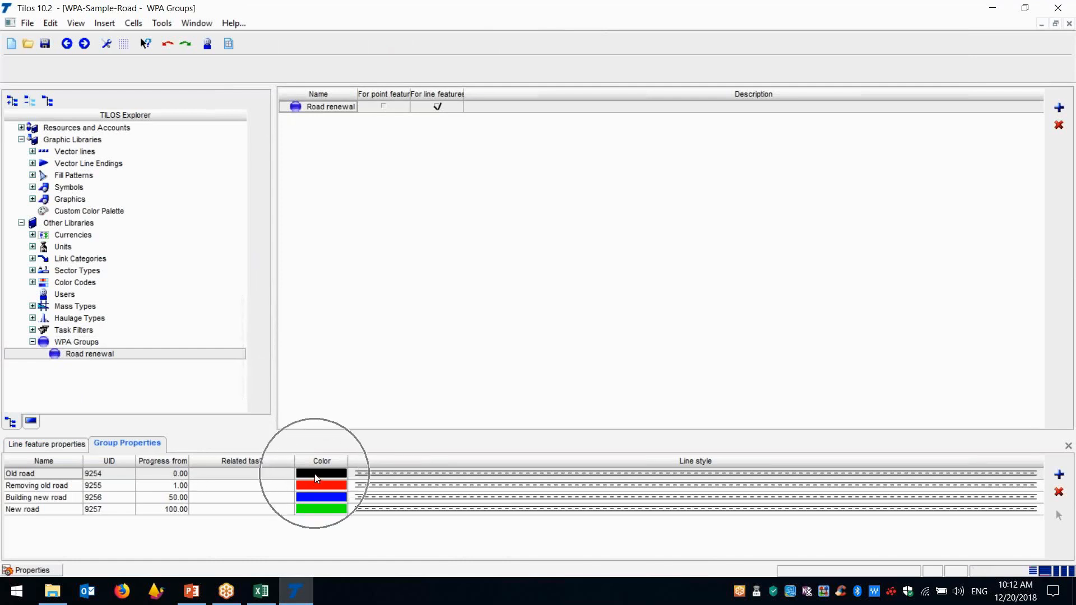
{"action": "key", "text": "ctrl"}
{"action": "key", "text": "ctrl"}
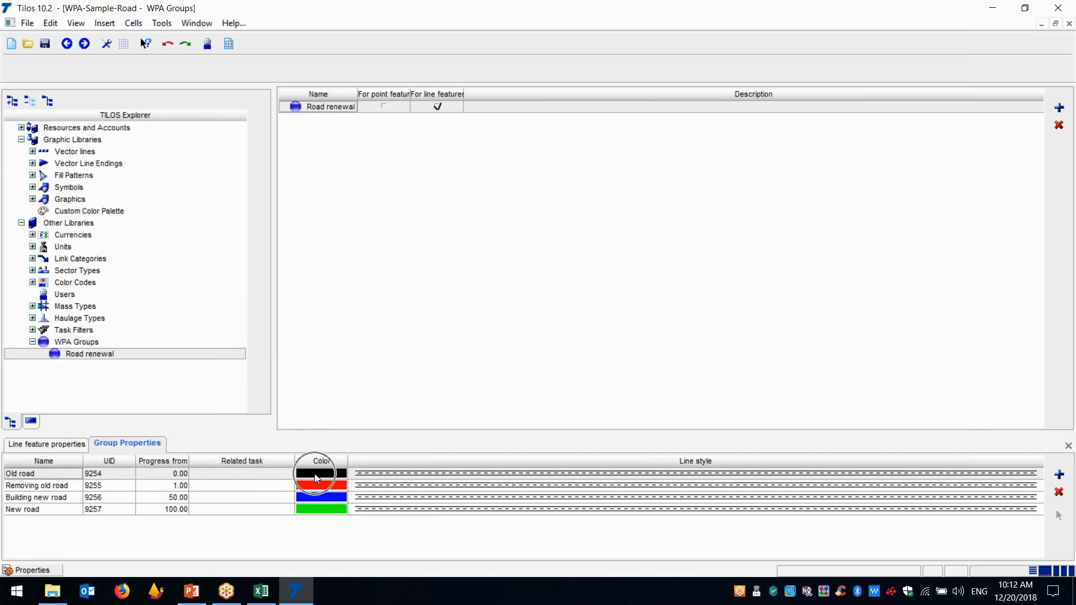
{"action": "key", "text": "ctrl"}
{"action": "key", "text": "ctrl"}
{"action": "key", "text": "ctrl"}
{"action": "key", "text": "ctrl"}
{"action": "key", "text": "ctrl"}
{"action": "key", "text": "ctrl"}
{"action": "key", "text": "ctrl"}
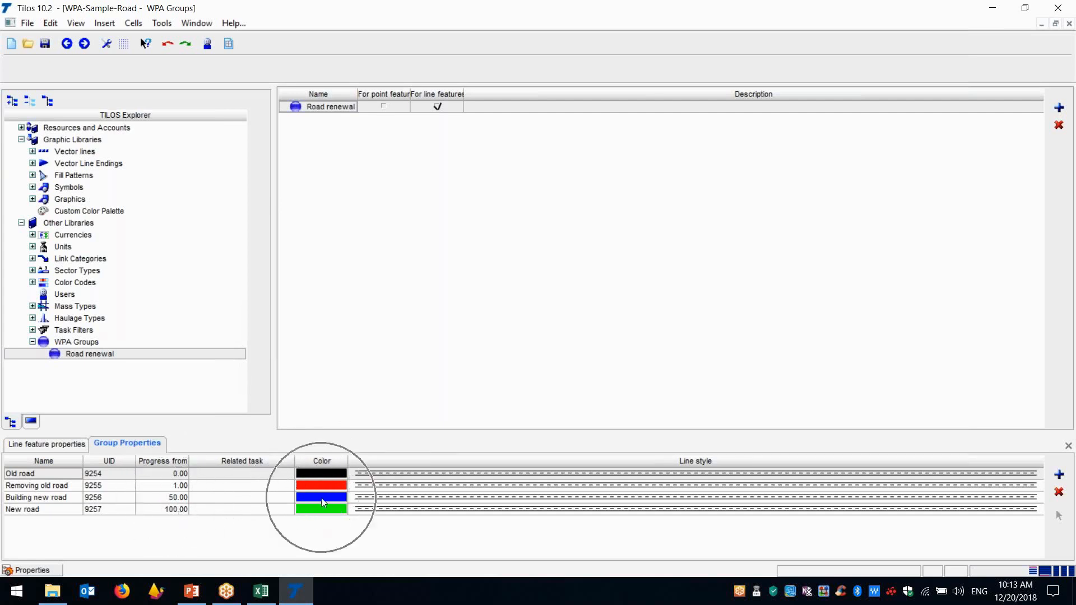
{"action": "key", "text": "ctrl"}
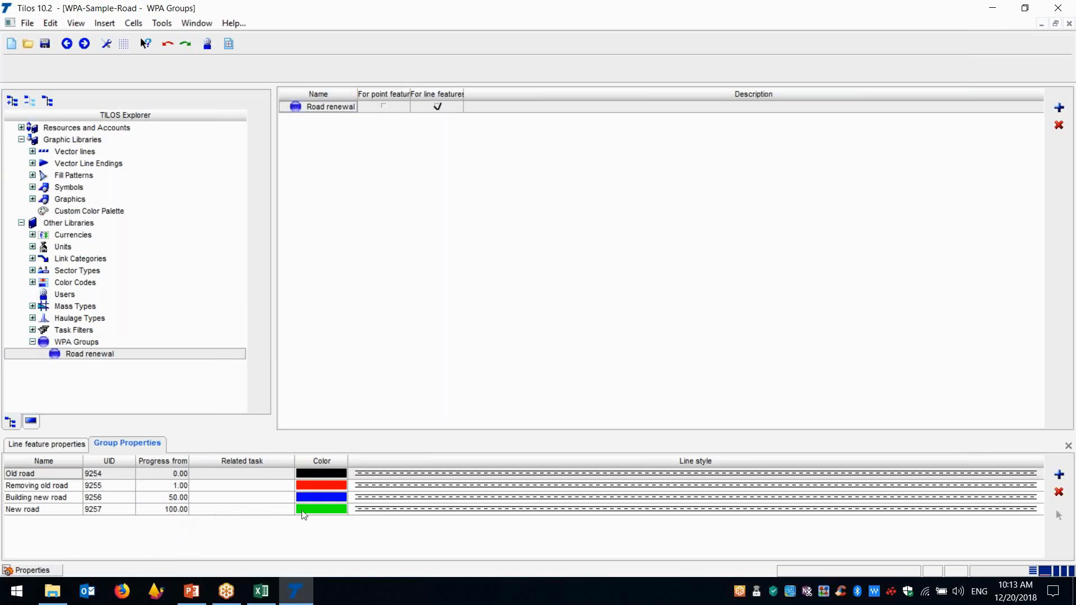
{"action": "key", "text": "ctrl"}
Return to the Time-Distance-Diagram and show the properties of the Road section 01 line feature on the site plan
{"action": "left_click", "coordinate": [66, 45]}
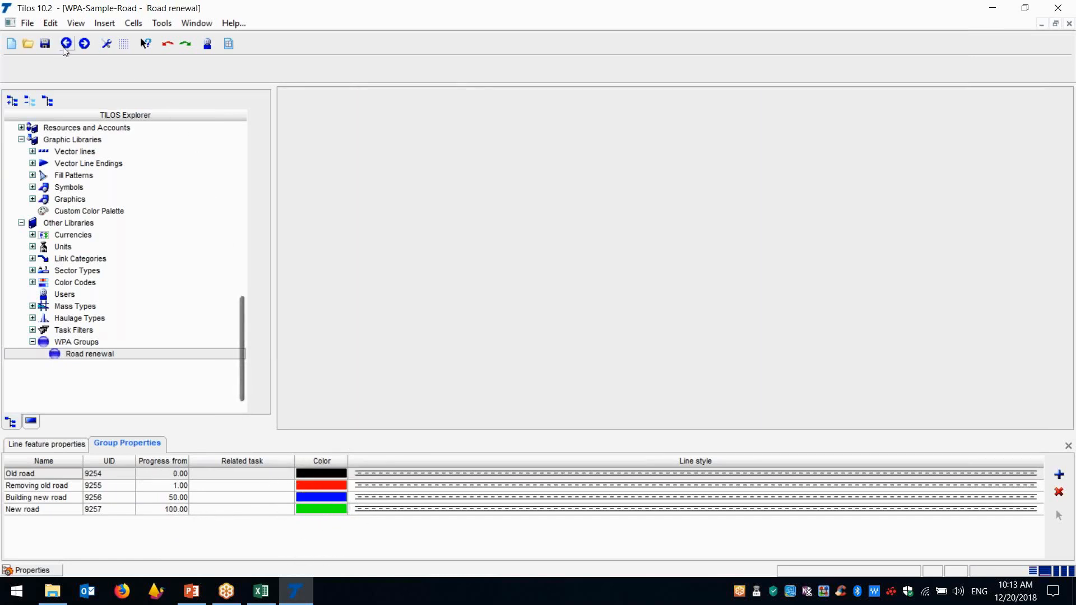
{"action": "left_click", "coordinate": [66, 45]}
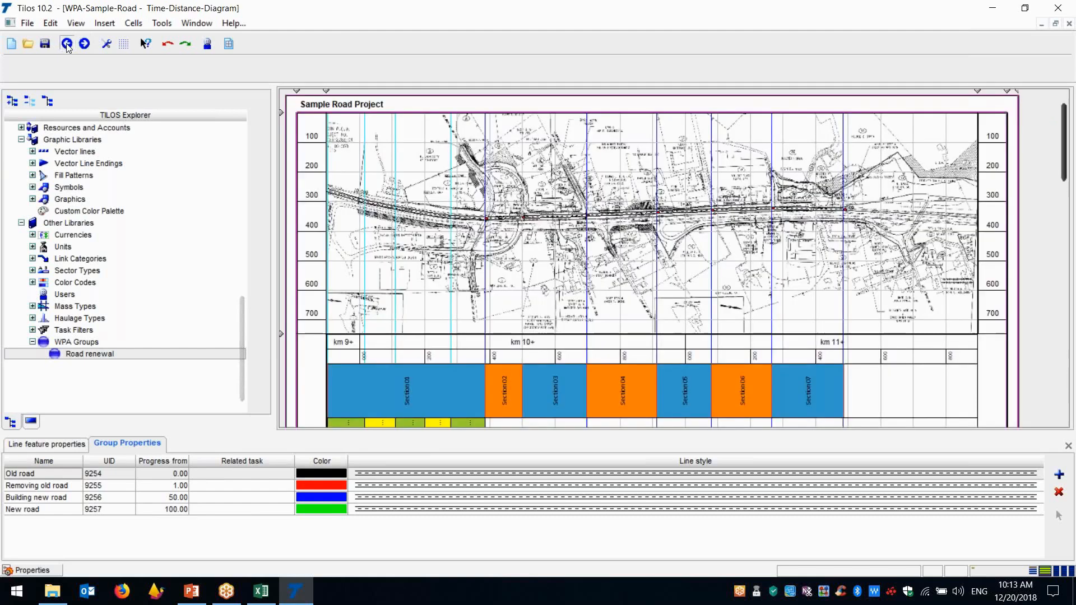
{"action": "left_click", "coordinate": [383, 238]}
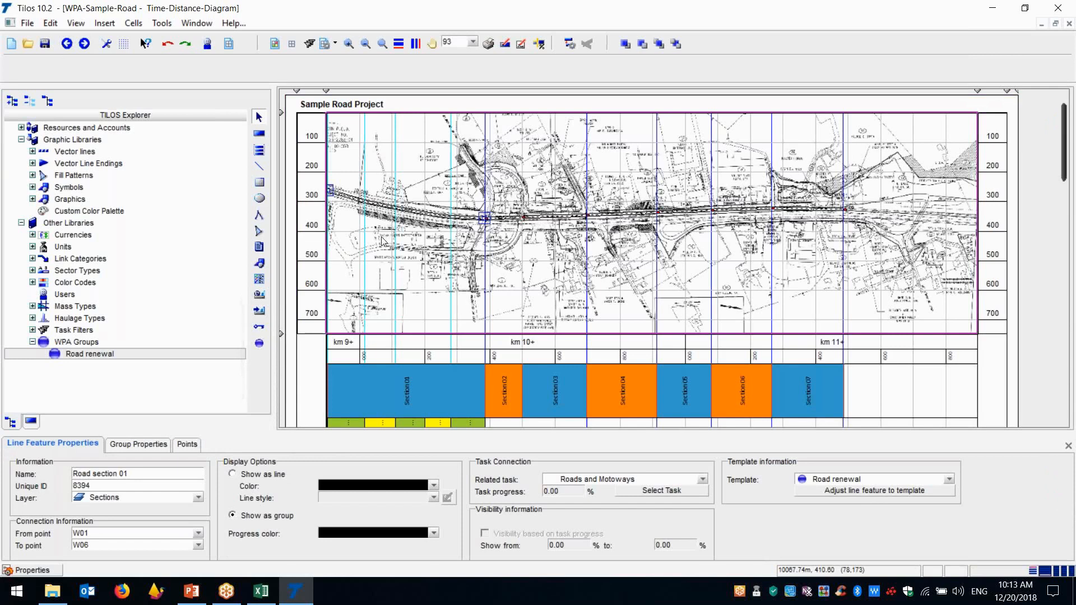
Set the site plan cell to show objects to the date 11/1/2018
{"action": "left_click", "coordinate": [463, 271]}
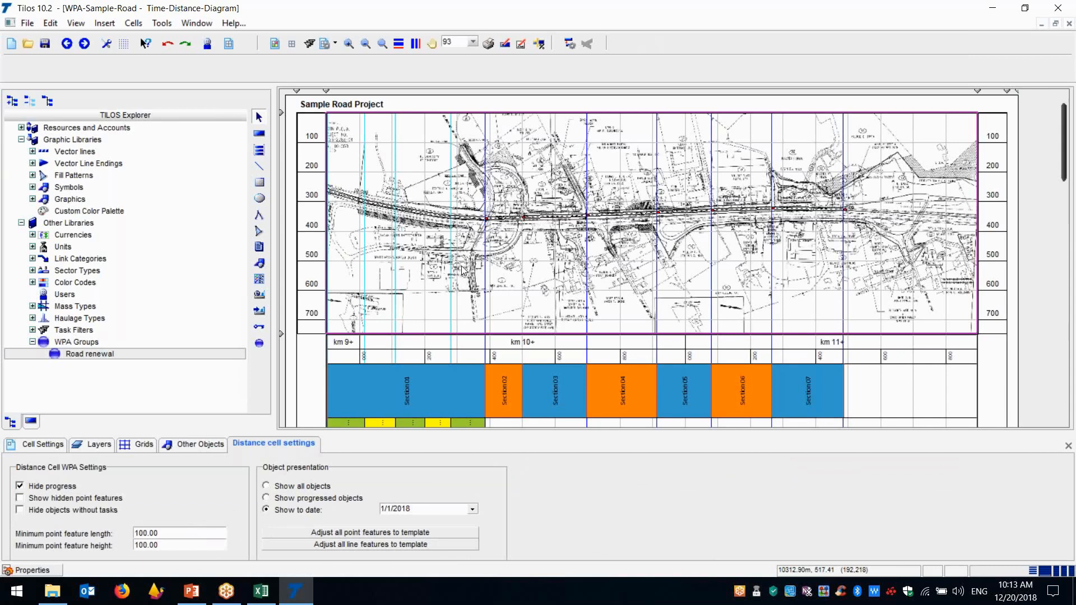
{"action": "left_click", "coordinate": [472, 510]}
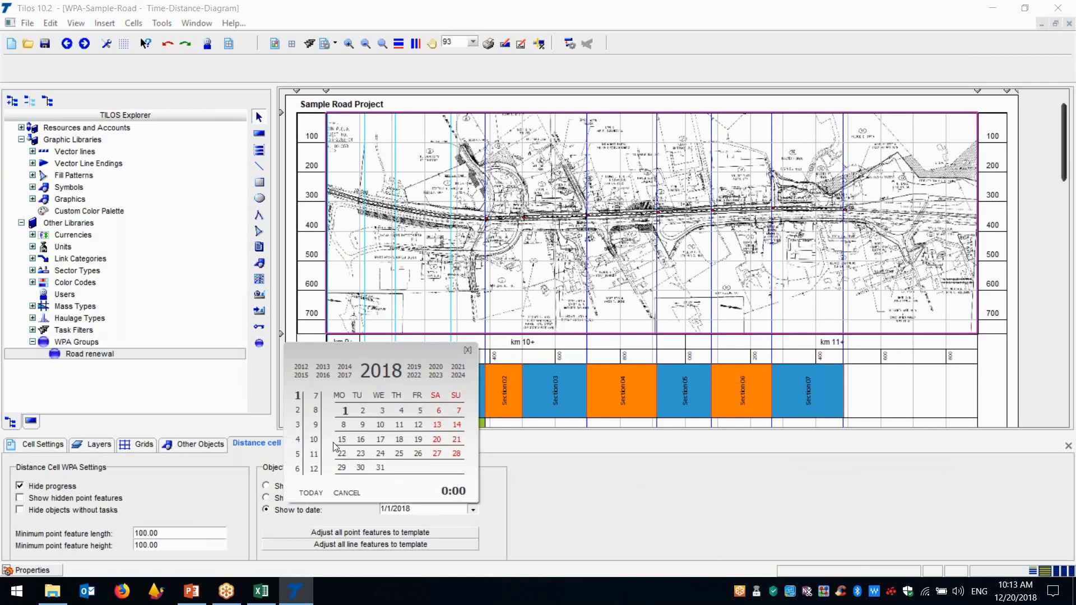
{"action": "left_click", "coordinate": [315, 455]}
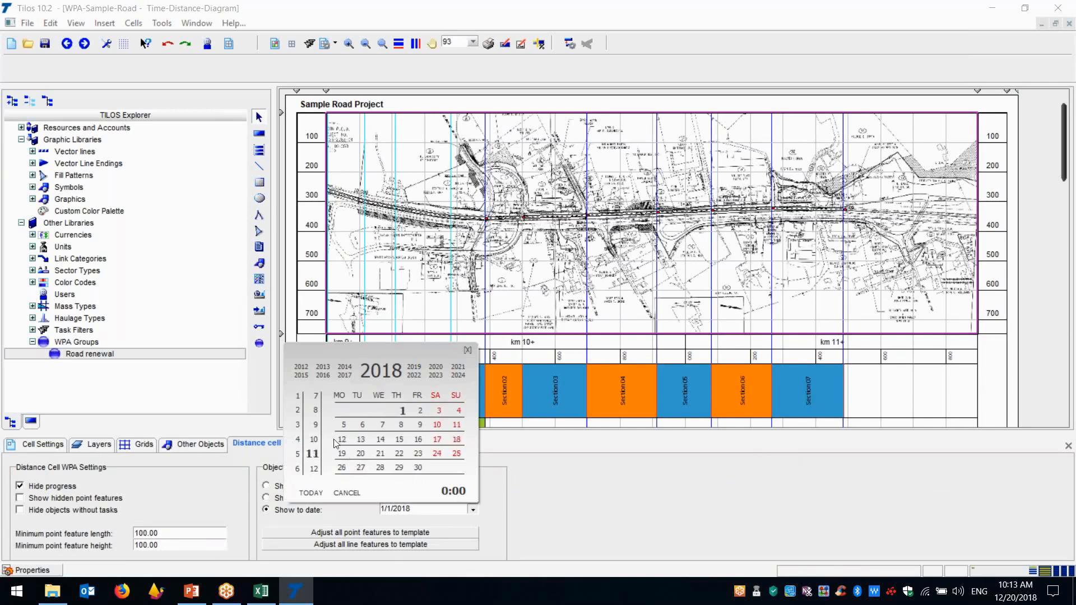
{"action": "left_click", "coordinate": [403, 412]}
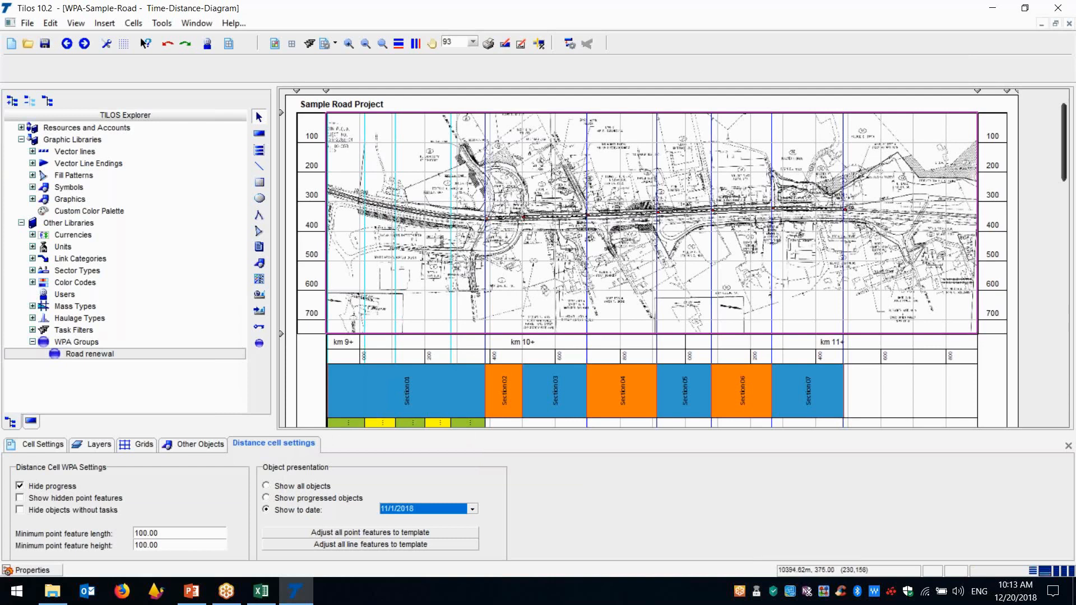
Change the site plan cell's show-to date to 11/8/2018
{"action": "left_click", "coordinate": [398, 510]}
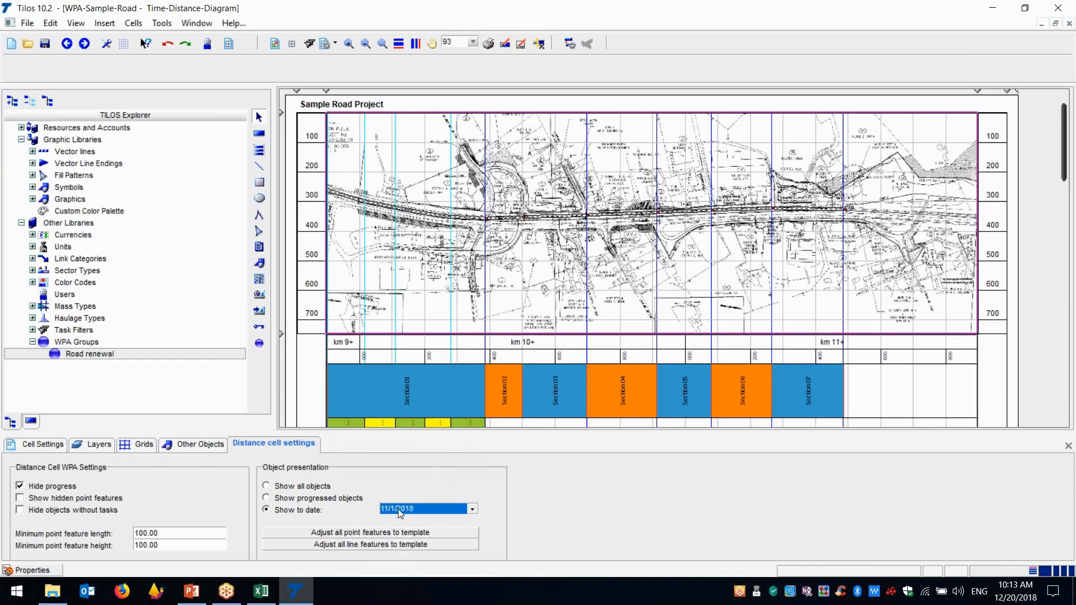
{"action": "left_click", "coordinate": [472, 508]}
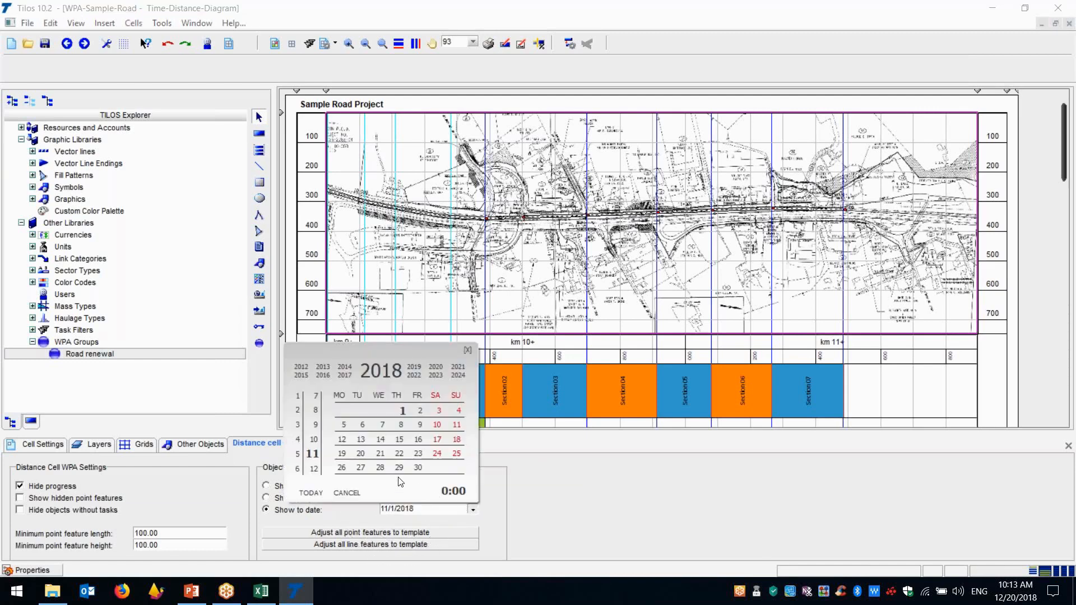
{"action": "left_click", "coordinate": [402, 425]}
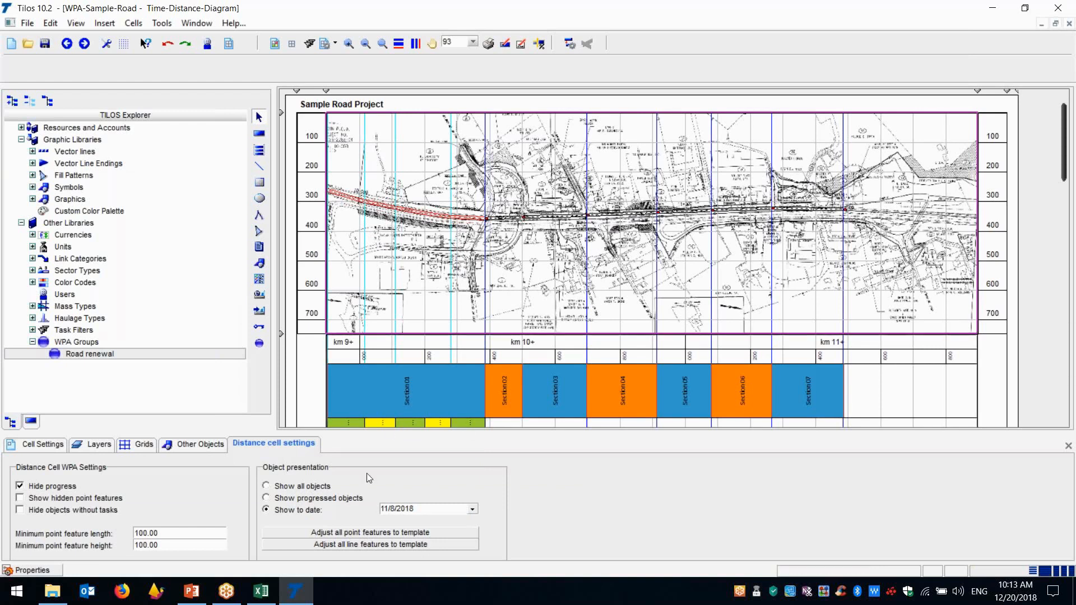
{"action": "left_click", "coordinate": [413, 399]}
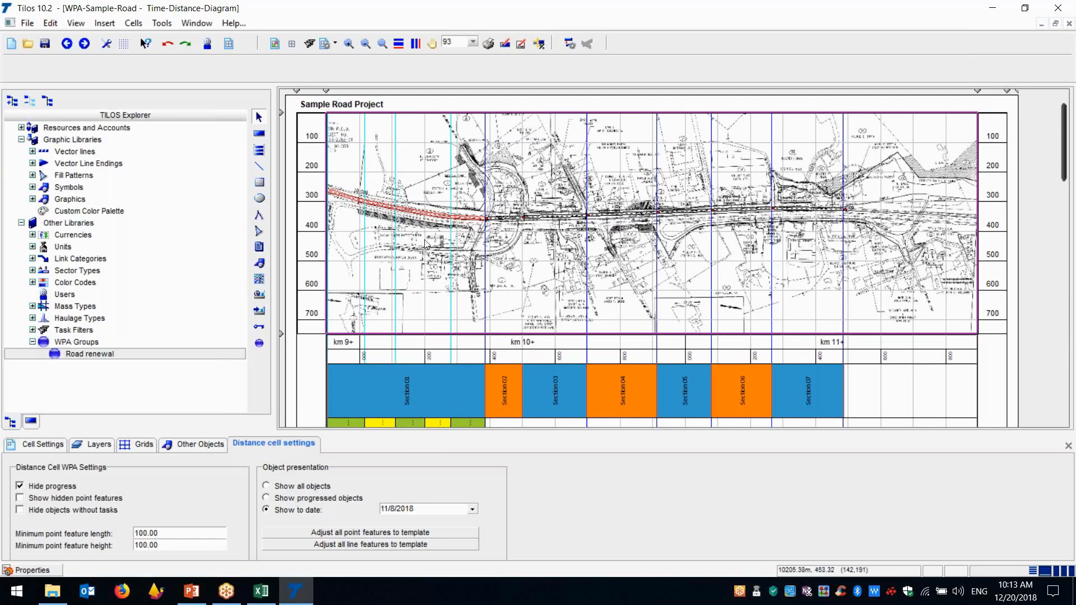
Set the show-to date of the site plan cell to 11/15/2018
{"action": "left_click", "coordinate": [419, 212]}
{"action": "left_click", "coordinate": [472, 509]}
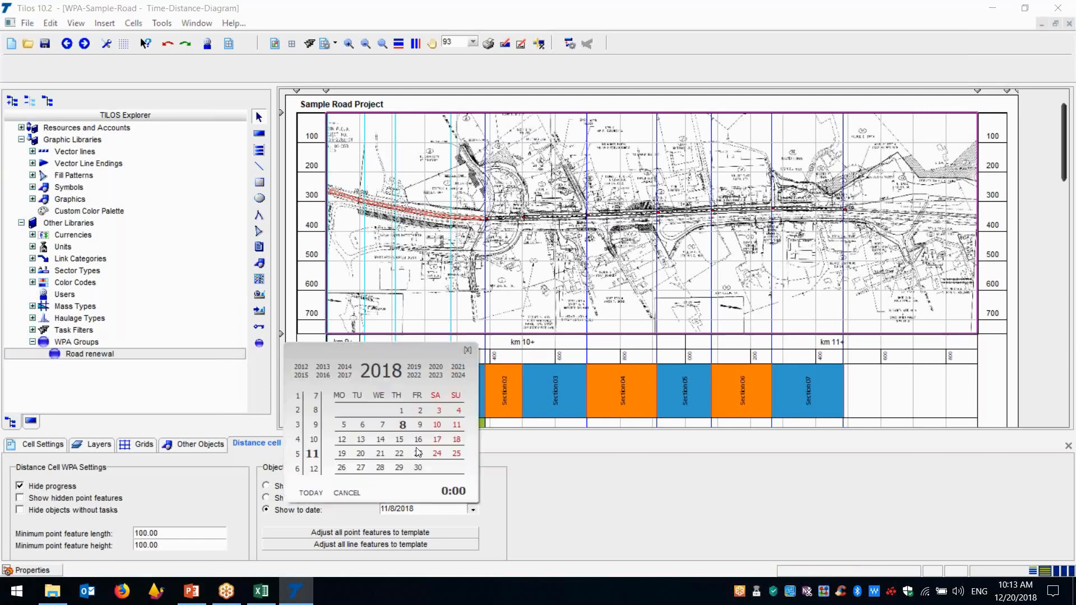
{"action": "left_click", "coordinate": [399, 440]}
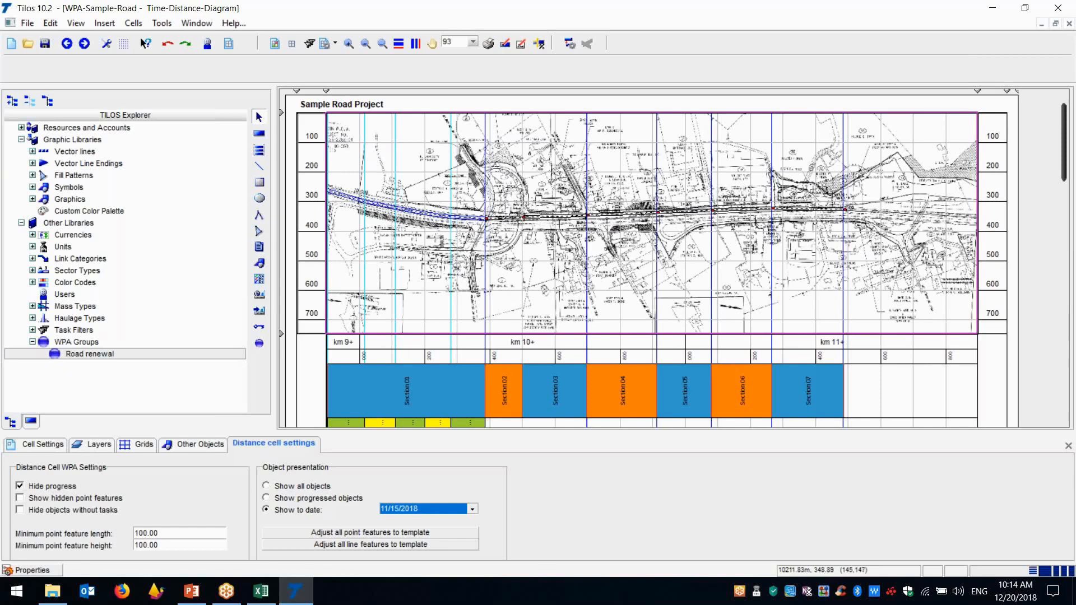
Set the site plan cell's show-to date to 11/22/2018 and inspect the line feature
{"action": "left_click", "coordinate": [429, 215]}
{"action": "left_click", "coordinate": [472, 509]}
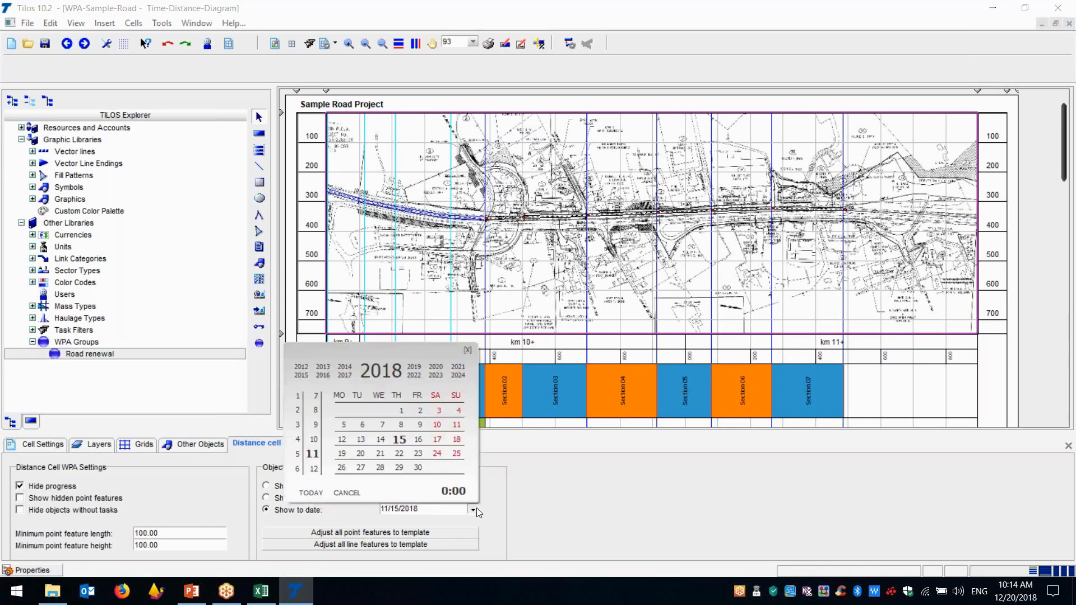
{"action": "left_click", "coordinate": [400, 454]}
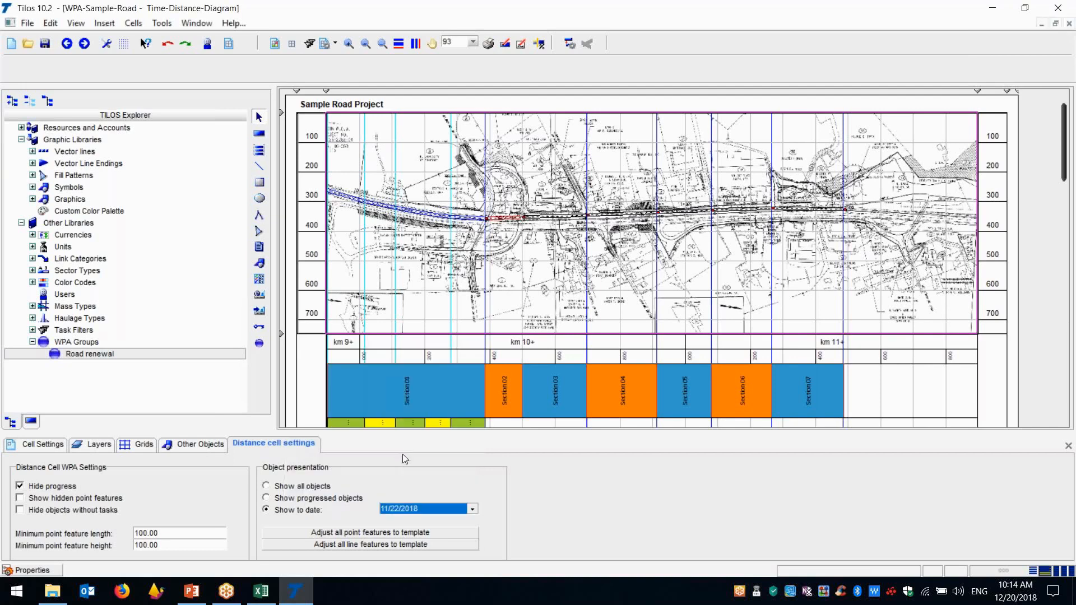
{"action": "left_click", "coordinate": [376, 203]}
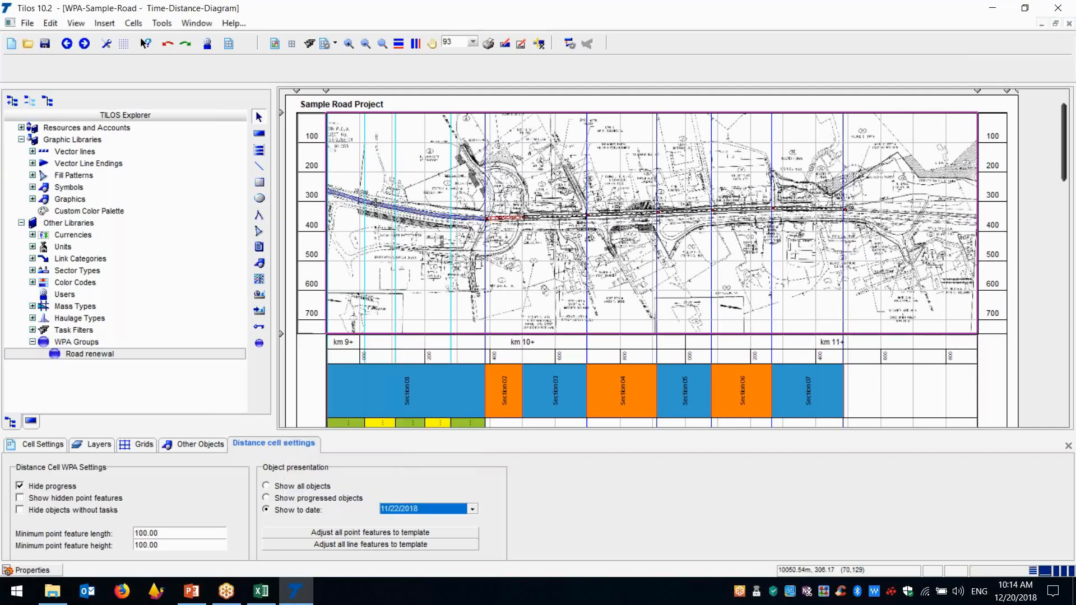
Move the site plan's displayed date to 11/29/2018 and inspect the line features of sections 03 and 04
{"action": "left_click", "coordinate": [510, 226]}
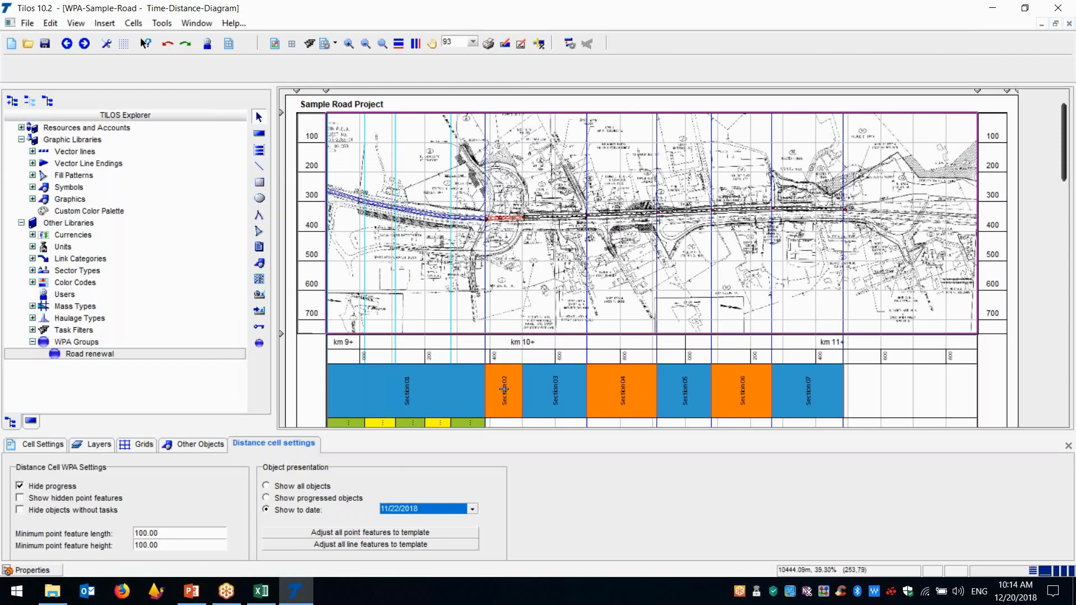
{"action": "left_click", "coordinate": [472, 511]}
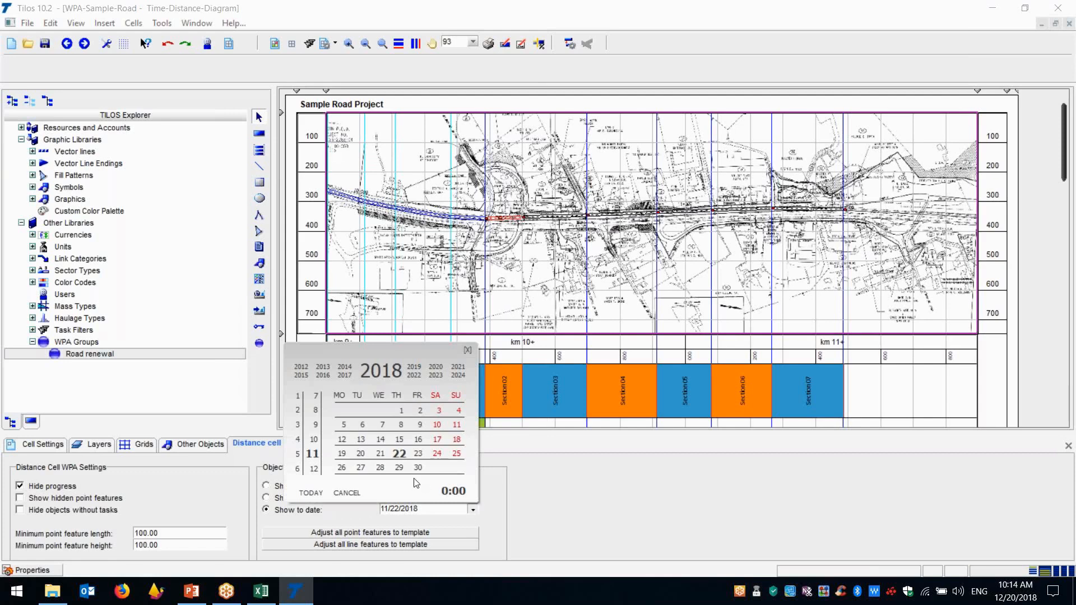
{"action": "left_click", "coordinate": [399, 470]}
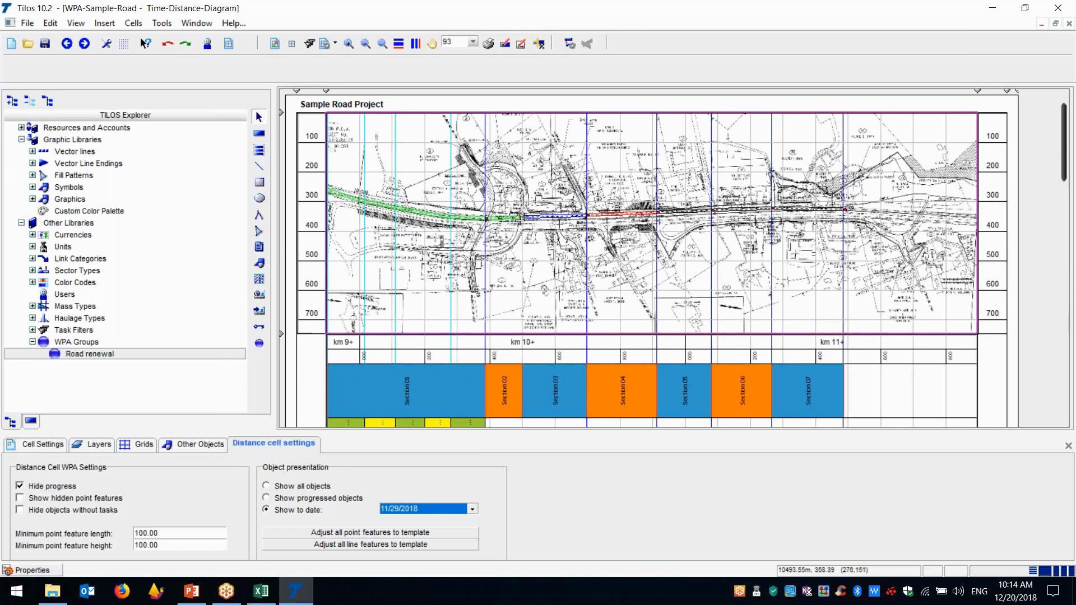
{"action": "left_click", "coordinate": [561, 222]}
{"action": "left_click", "coordinate": [553, 214]}
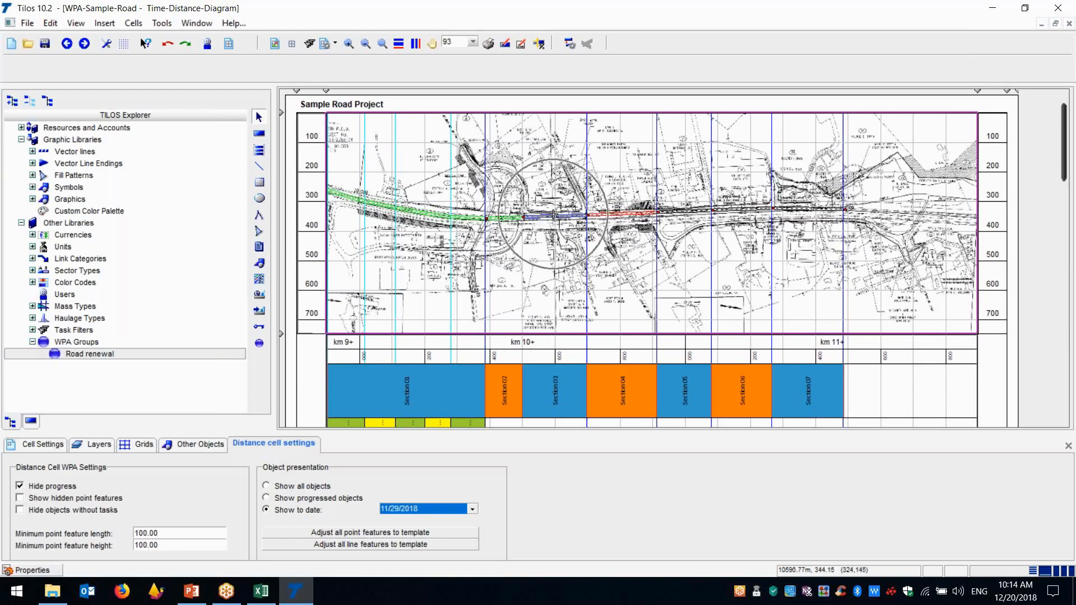
{"action": "left_click", "coordinate": [625, 215]}
{"action": "mouse_move", "coordinate": [625, 214]}
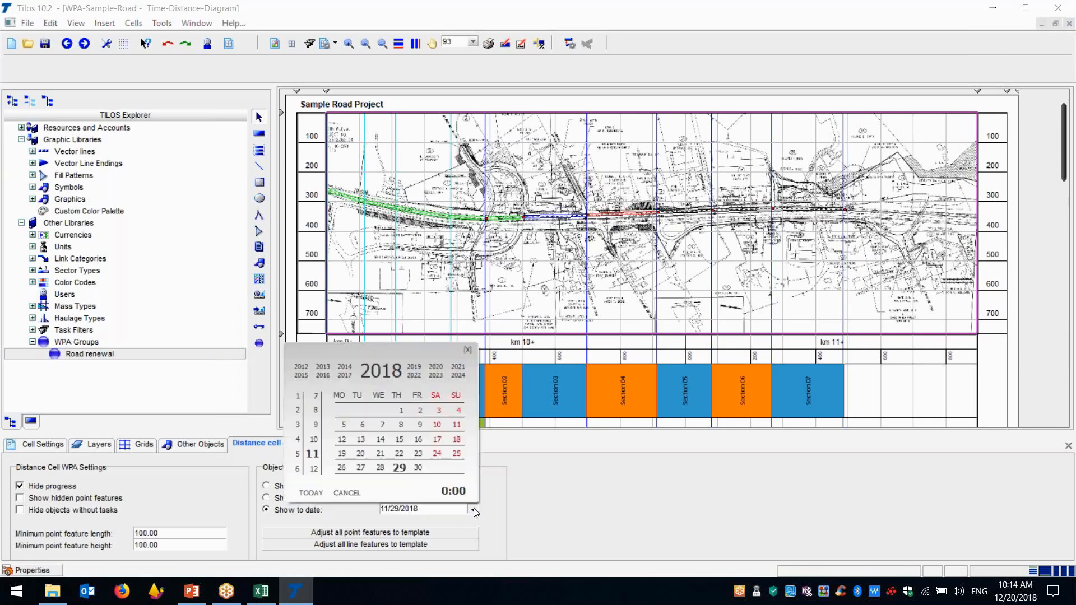
Advance the site plan cell's show-to date to 12/7/2018 and on to 12/14/2018
{"action": "left_click", "coordinate": [472, 509]}
{"action": "left_click", "coordinate": [317, 470]}
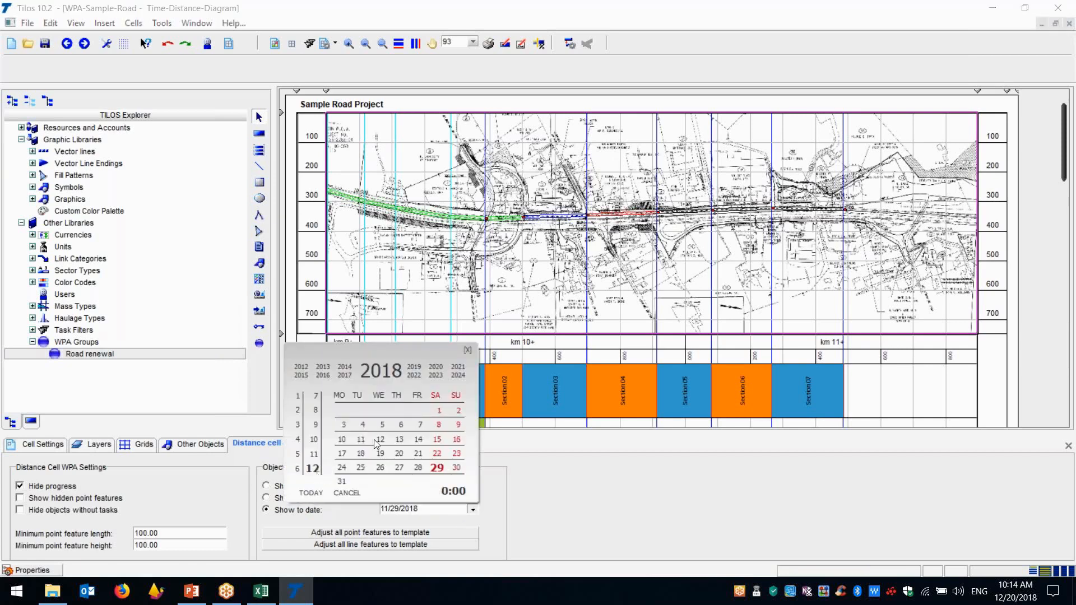
{"action": "left_click", "coordinate": [420, 425]}
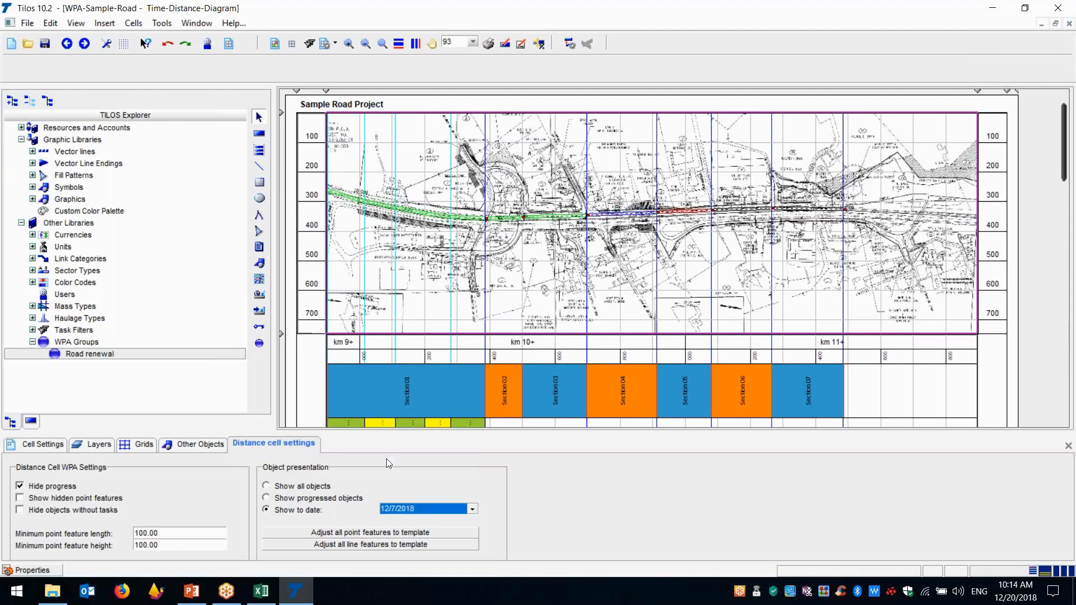
{"action": "left_click", "coordinate": [472, 510]}
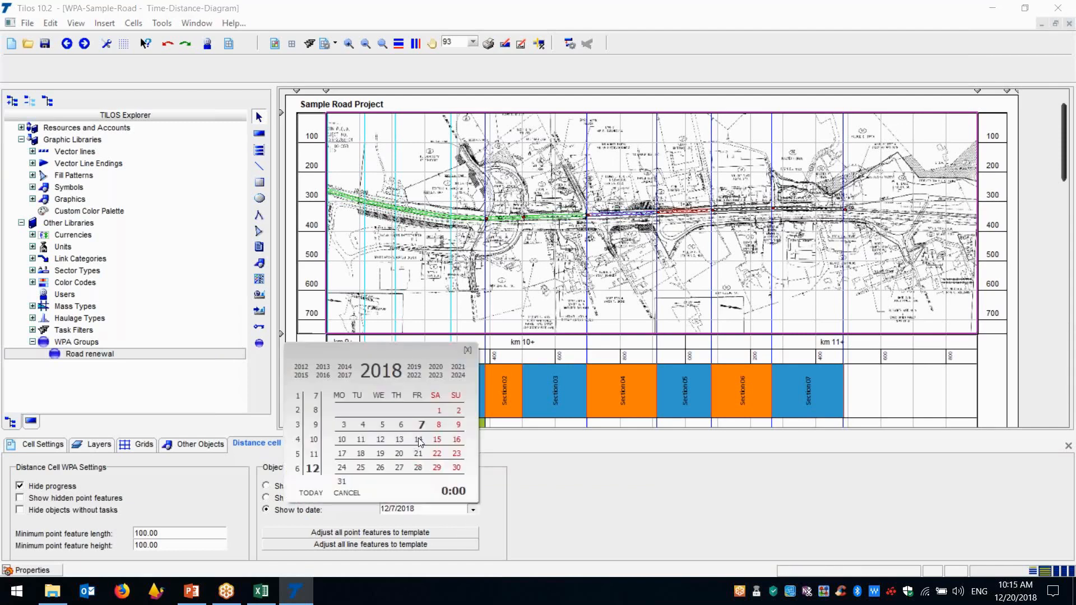
{"action": "left_click", "coordinate": [420, 441]}
Advance the site plan cell's show-to date to 12/21/2018 and finally to 12/28/2018
{"action": "left_click", "coordinate": [472, 509]}
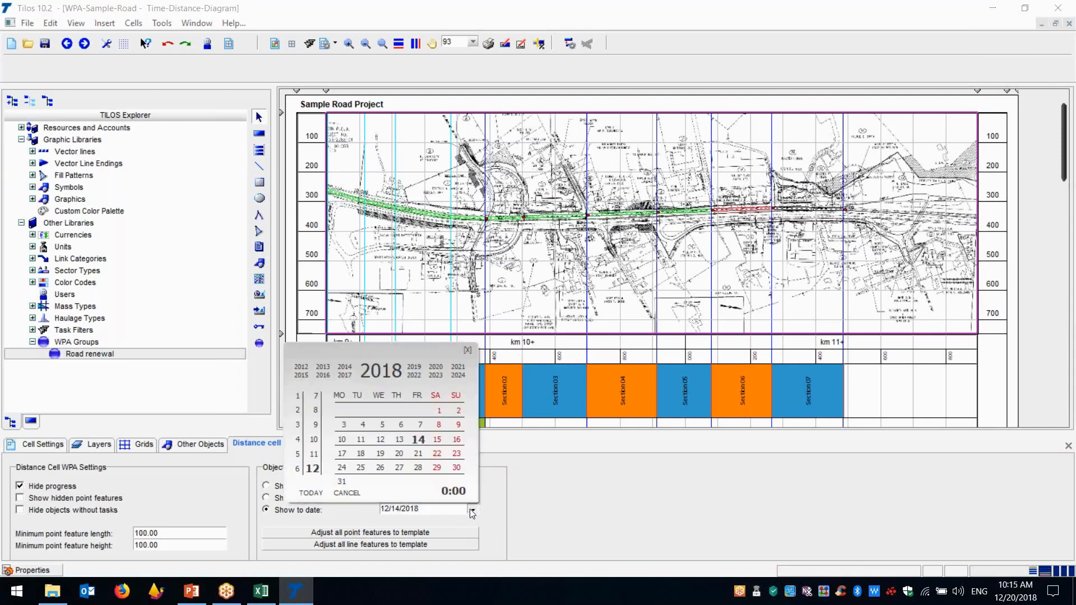
{"action": "left_click", "coordinate": [422, 453]}
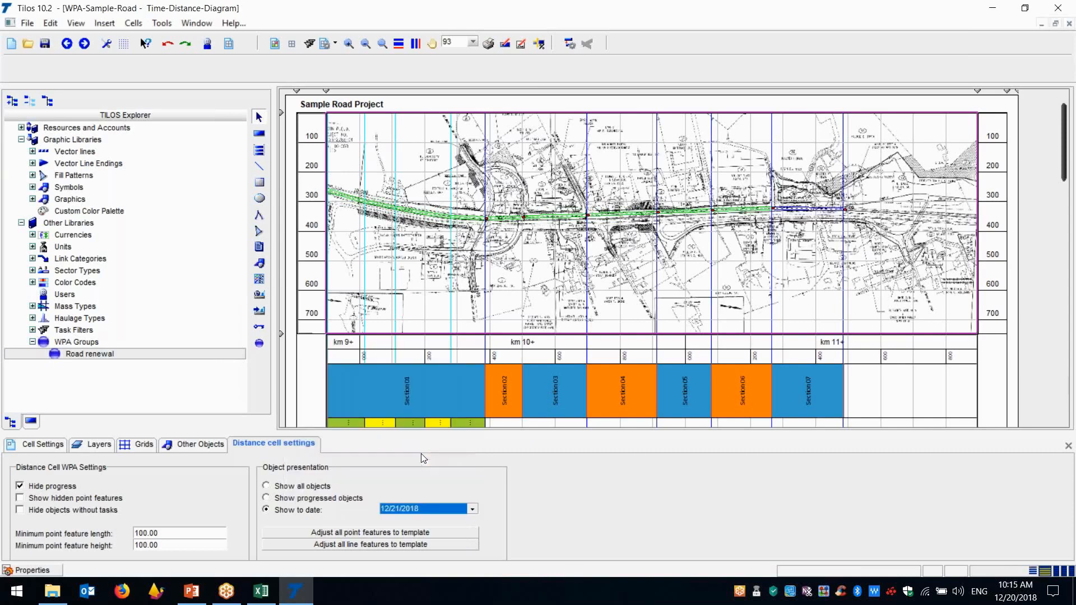
{"action": "left_click", "coordinate": [470, 509]}
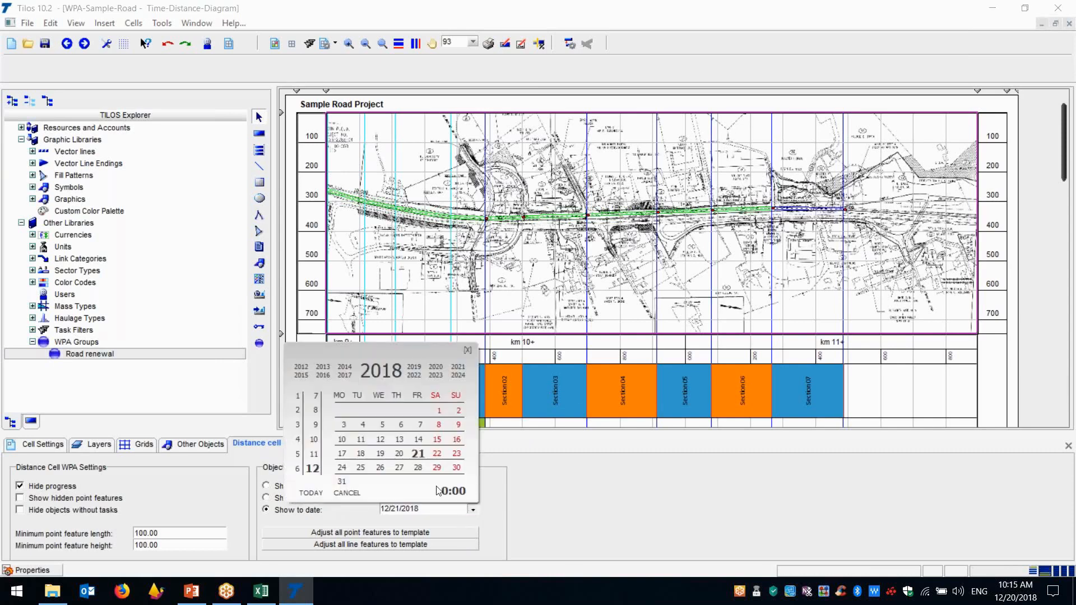
{"action": "left_click", "coordinate": [420, 466]}
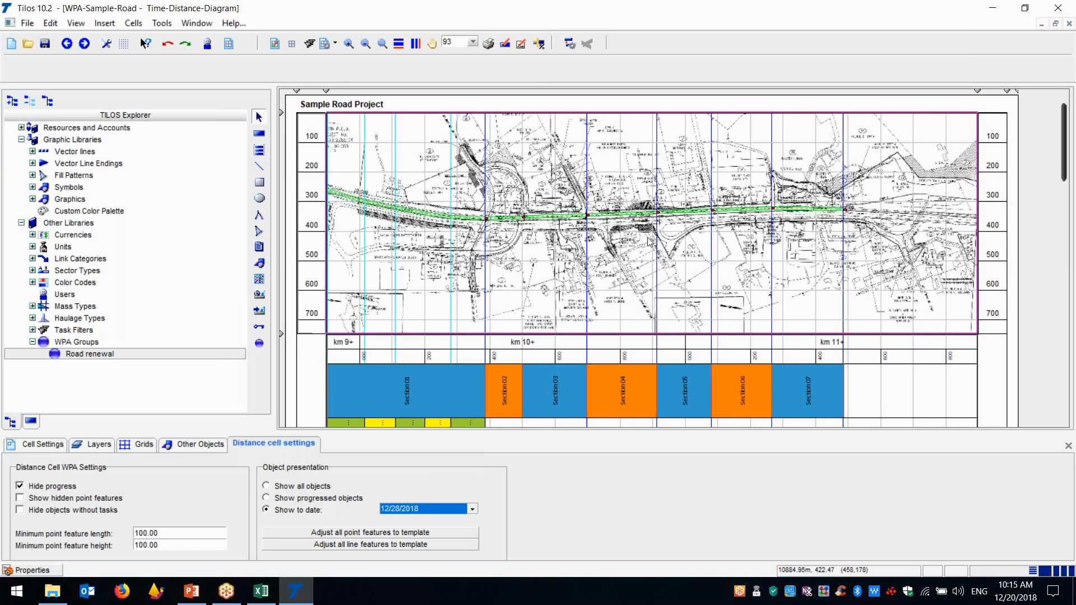
{"action": "left_click", "coordinate": [398, 513]}
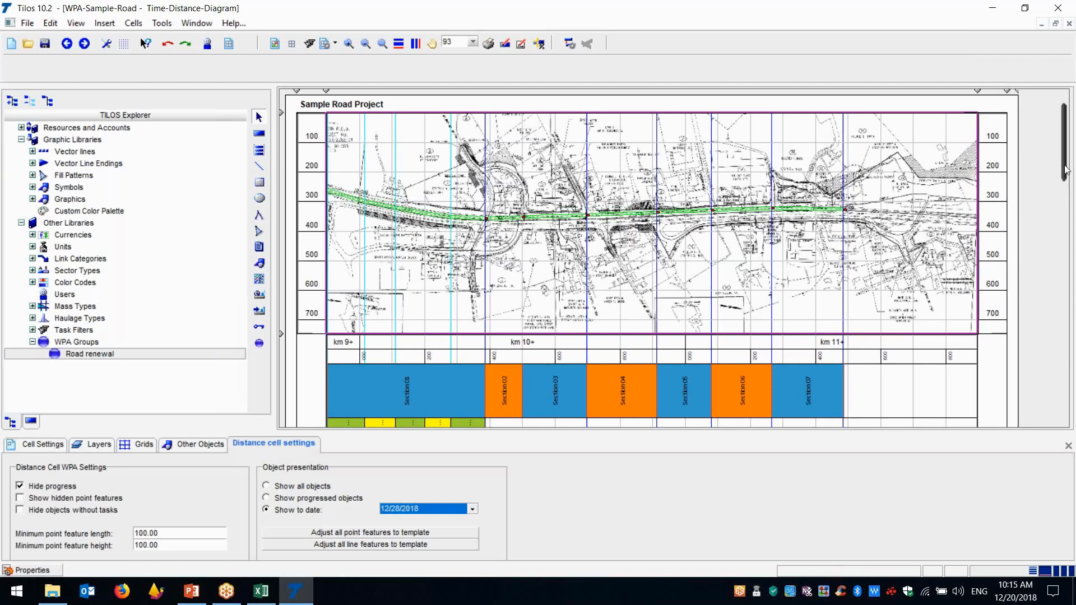
Set the progress method of the first Roads and Motoways task in the diagram to Percent-split, and change it to Percent-simple
{"action": "left_click_drag", "start_coordinate": [1065, 170], "coordinate": [1065, 226]}
{"action": "left_click", "coordinate": [349, 239]}
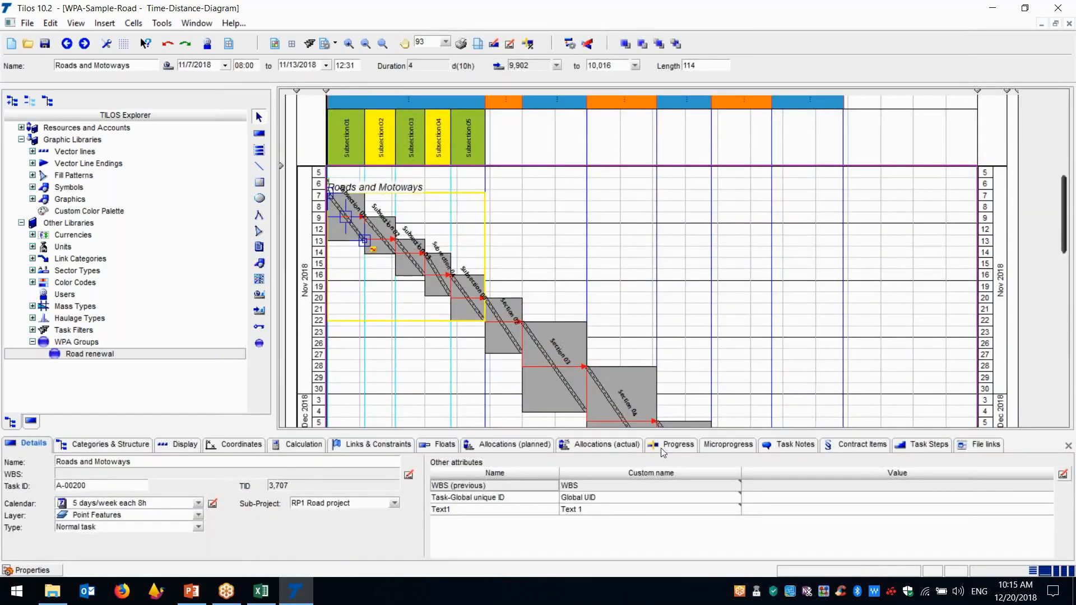
{"action": "left_click", "coordinate": [677, 445]}
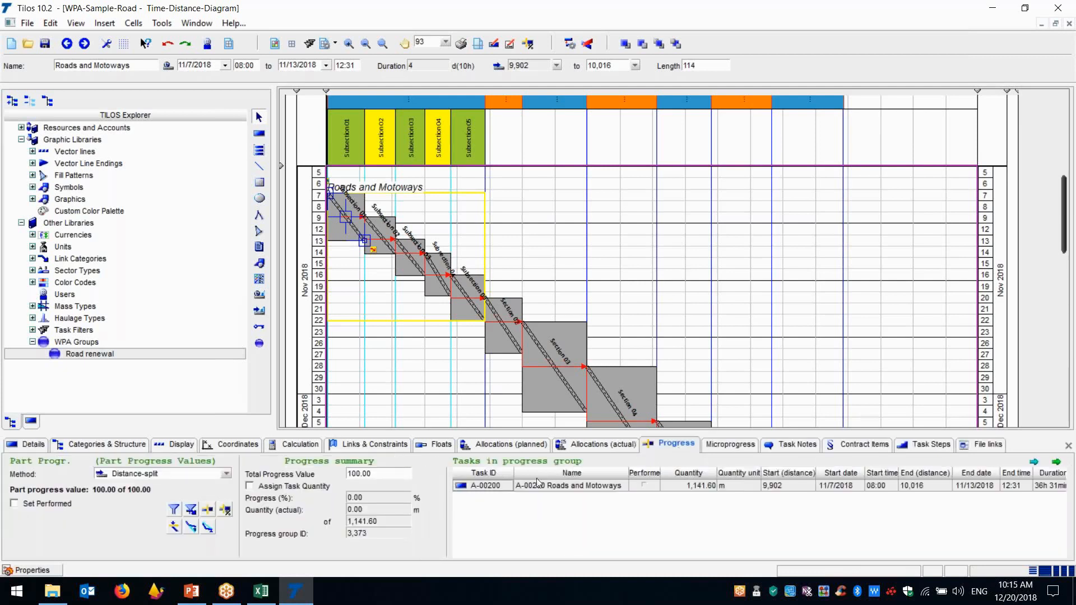
{"action": "left_click", "coordinate": [147, 474]}
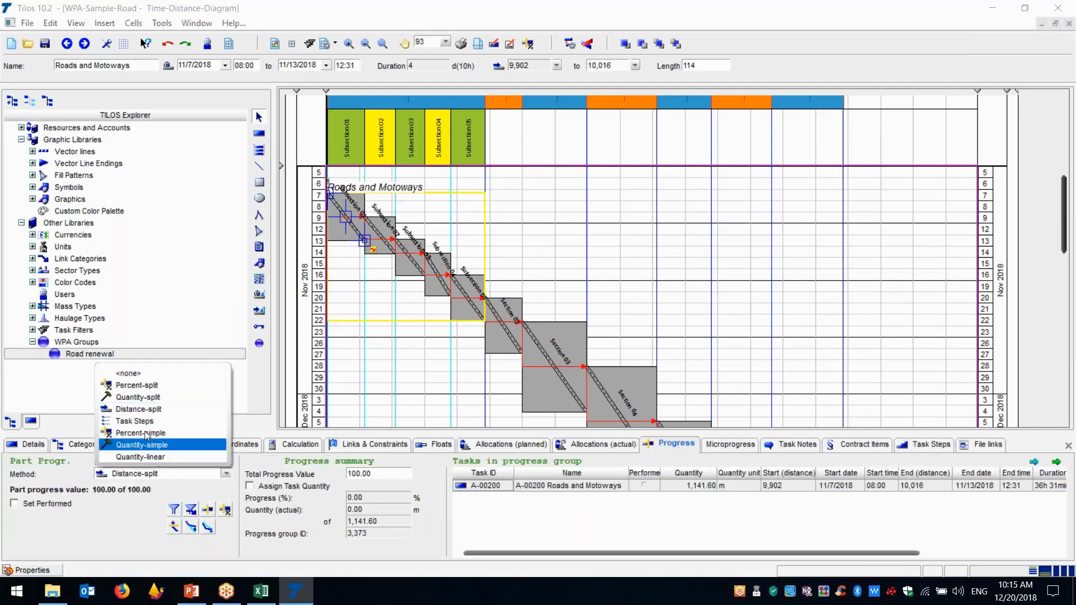
{"action": "left_click", "coordinate": [140, 389]}
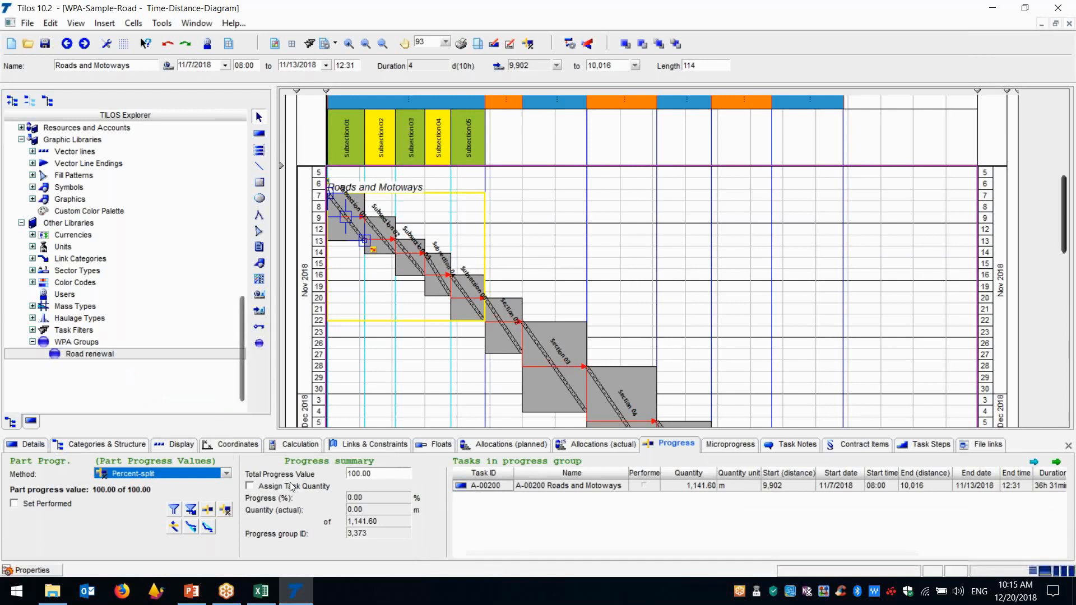
{"action": "left_click", "coordinate": [205, 473]}
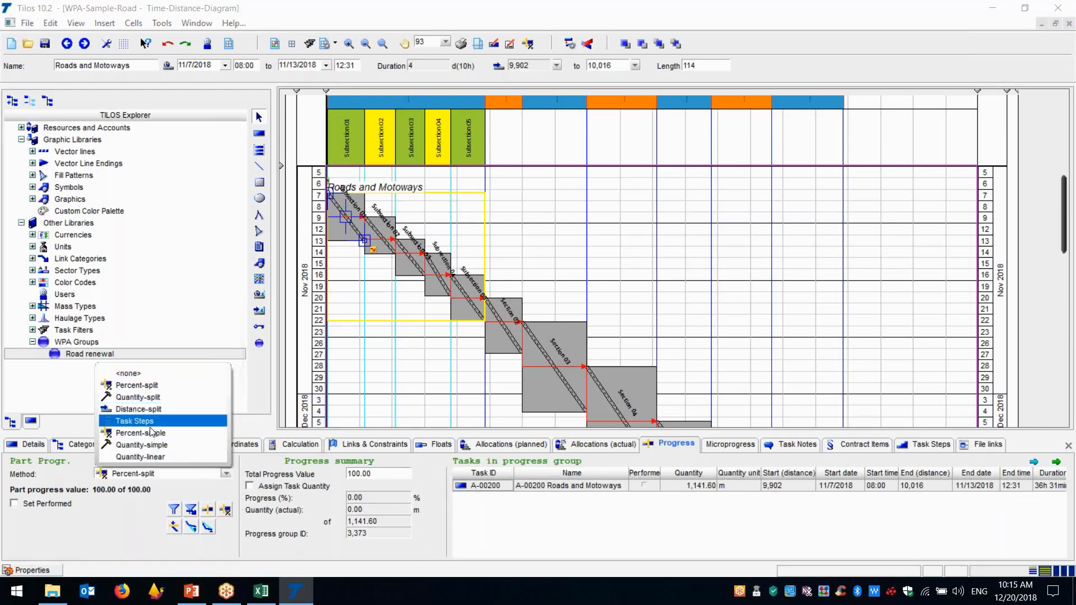
{"action": "left_click", "coordinate": [182, 433]}
{"action": "left_click", "coordinate": [128, 517]}
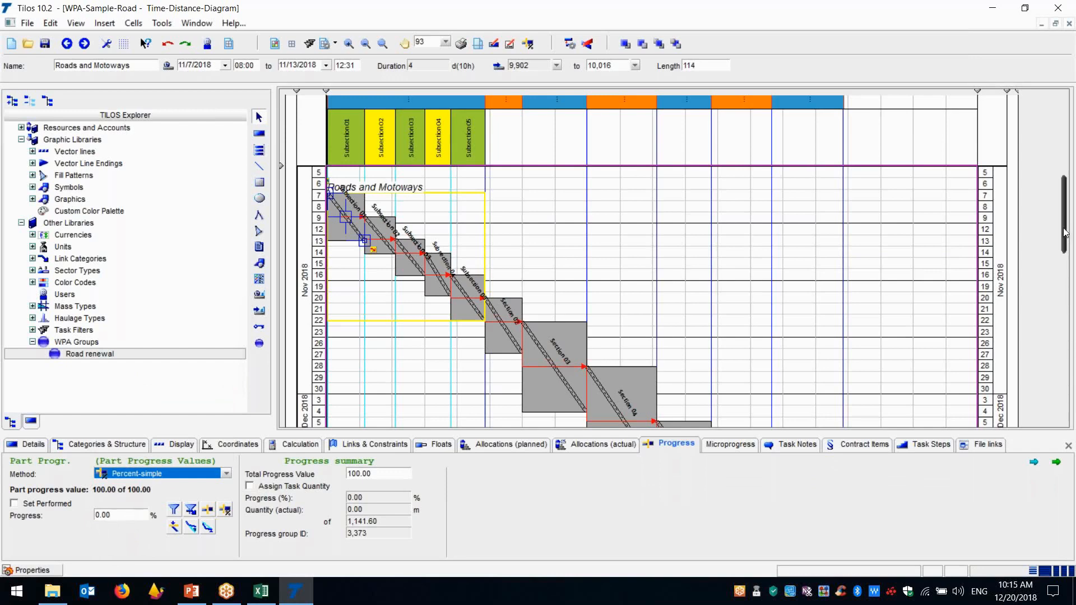
{"action": "left_click_drag", "start_coordinate": [1063, 226], "coordinate": [1068, 122]}
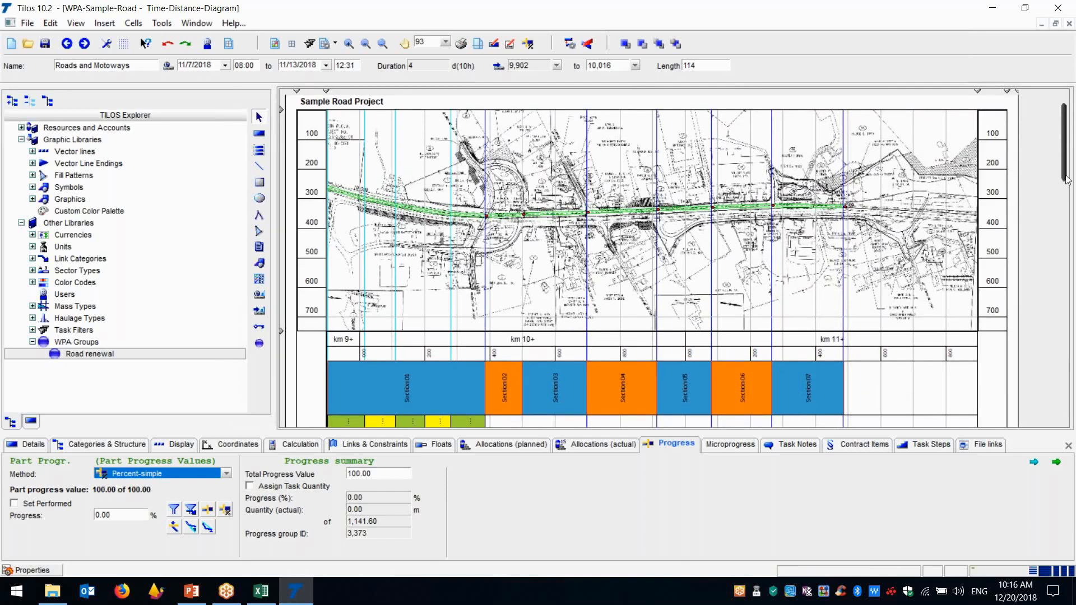
{"action": "left_click_drag", "start_coordinate": [1066, 168], "coordinate": [1070, 126]}
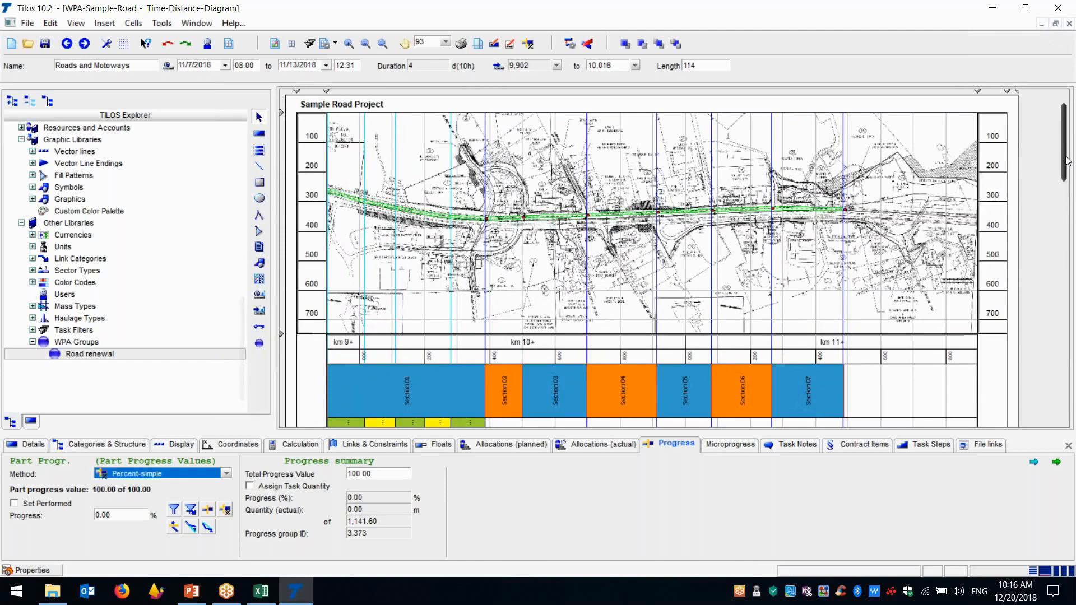
{"action": "scroll", "coordinate": [1068, 162], "scroll_direction": "down", "scroll_amount": 5}
{"action": "scroll", "coordinate": [1067, 162], "scroll_direction": "up", "scroll_amount": 5}
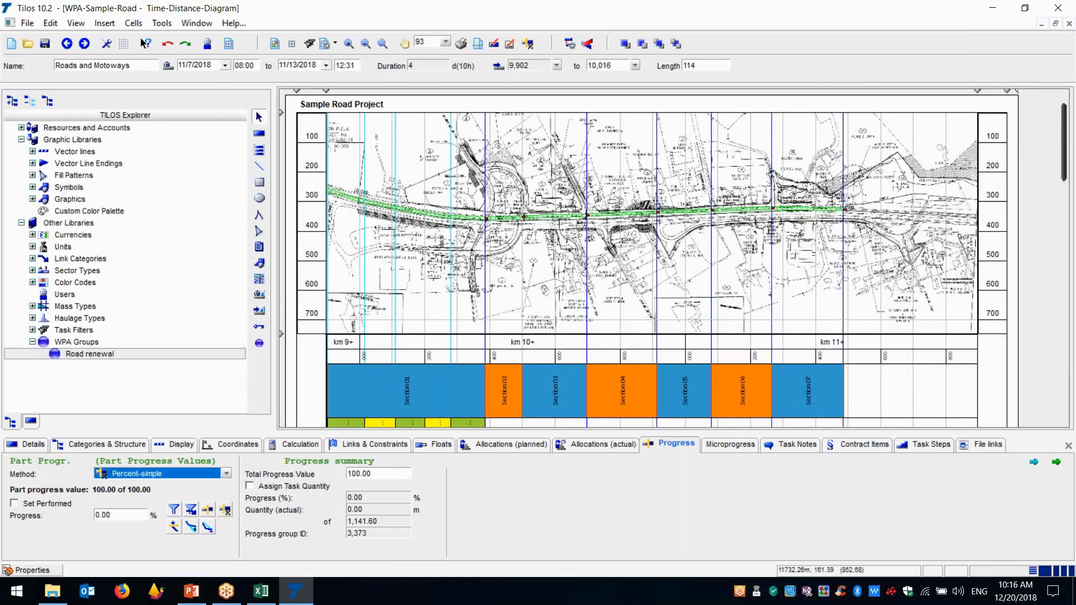
Create a new project from the WPA-EMTY_FILE-STEP-0 - EMTY.hst template with its default settings and save it over the existing Untitled file
{"action": "left_click", "coordinate": [27, 24]}
{"action": "left_click", "coordinate": [34, 39]}
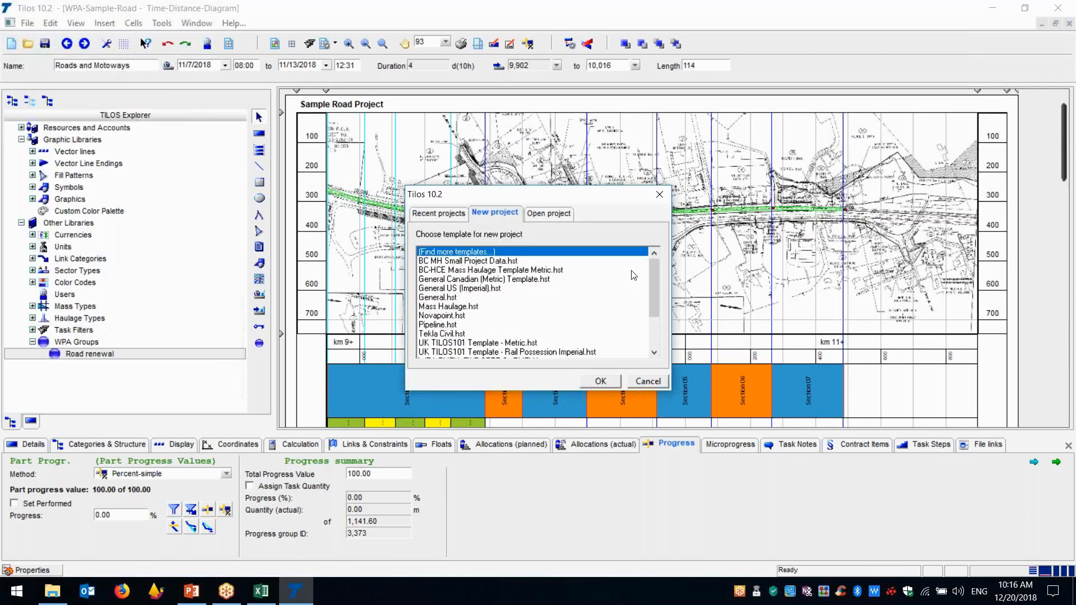
{"action": "left_click_drag", "start_coordinate": [653, 283], "coordinate": [653, 316]}
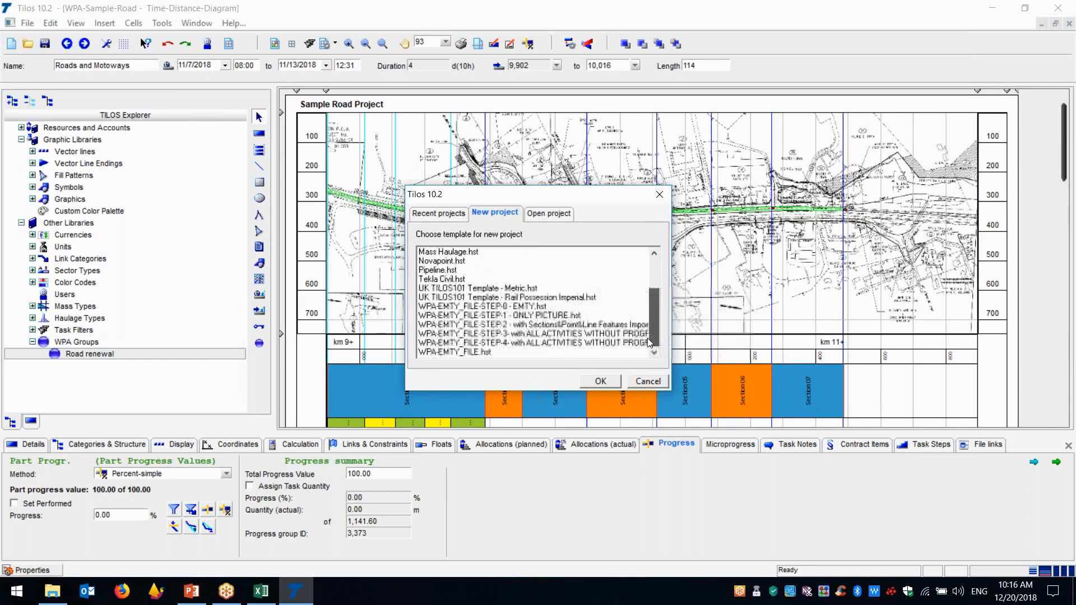
{"action": "left_click", "coordinate": [499, 307]}
{"action": "left_click", "coordinate": [604, 381]}
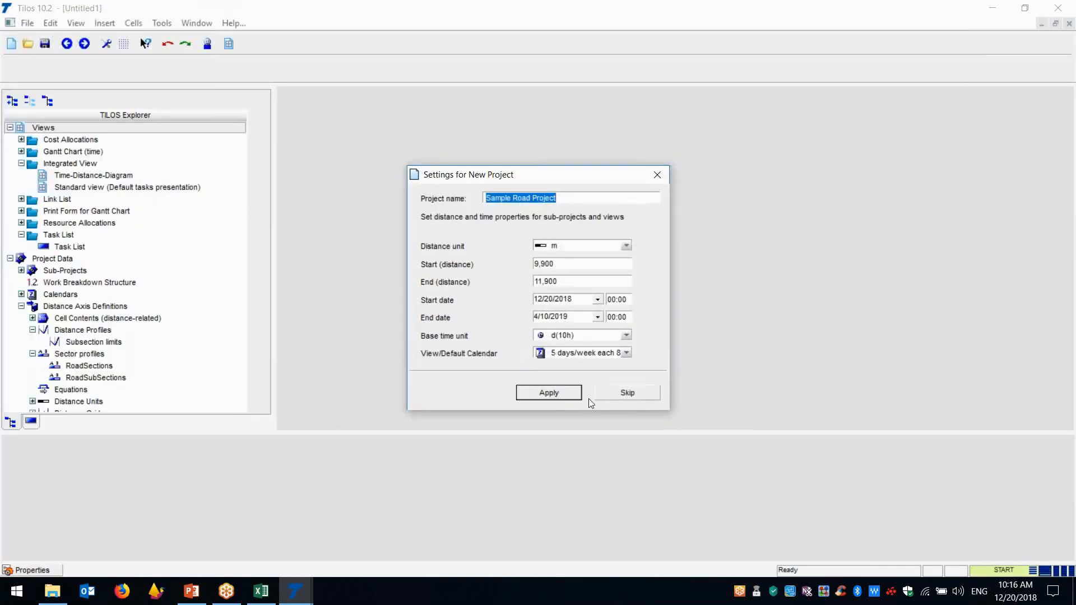
{"action": "left_click", "coordinate": [571, 401]}
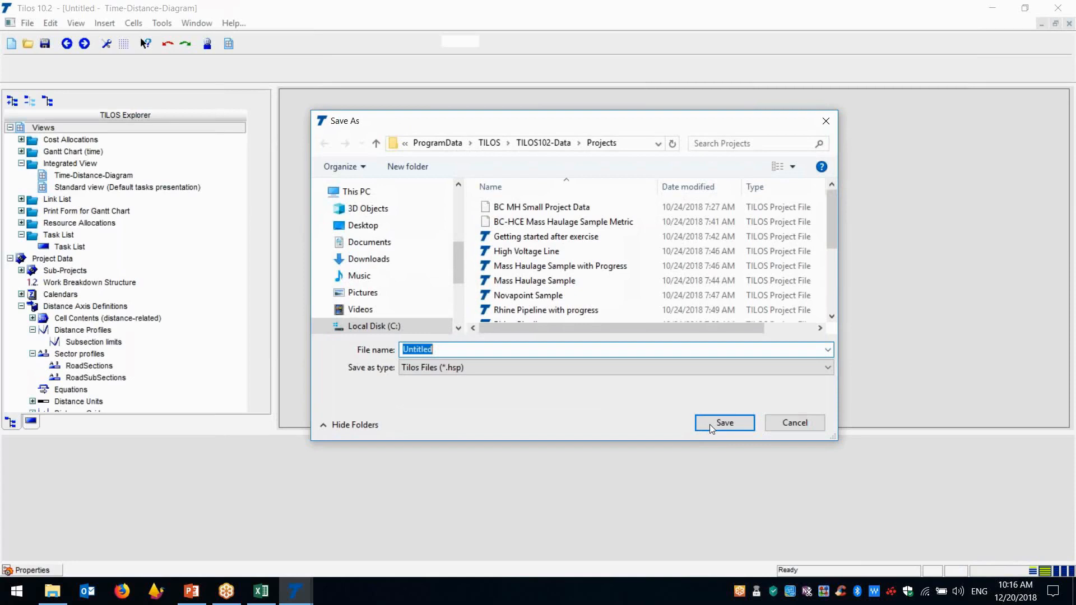
{"action": "left_click", "coordinate": [710, 424]}
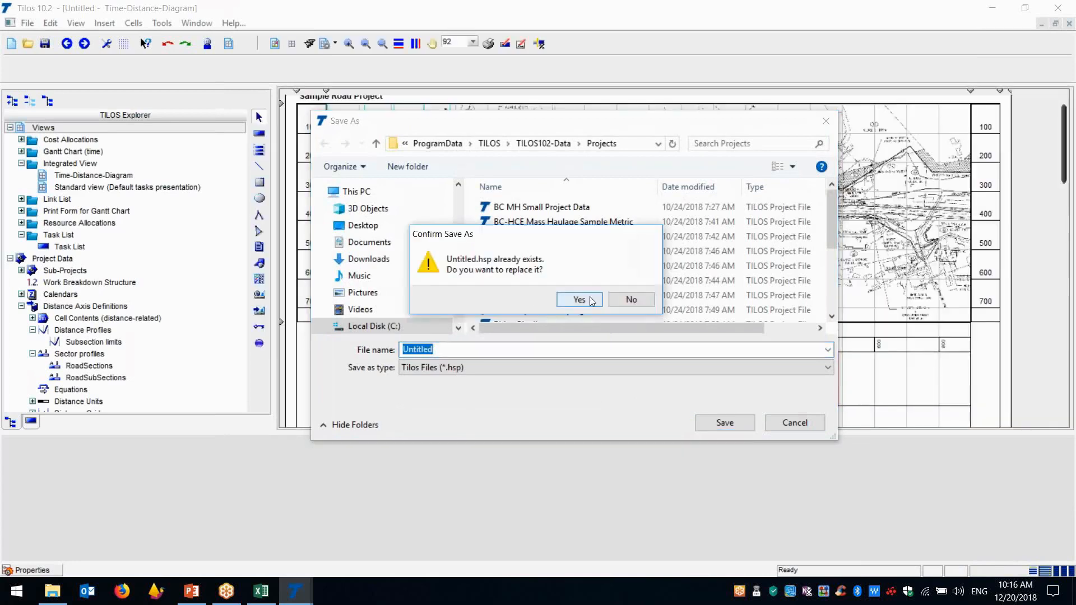
{"action": "left_click", "coordinate": [591, 302]}
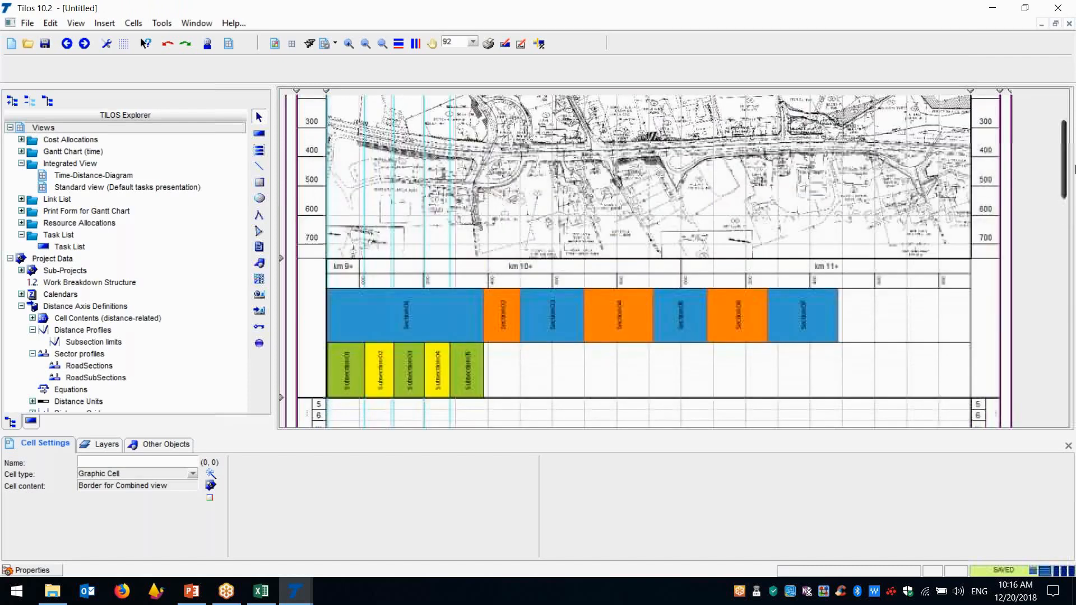
Delete all sector lines from the RoadSections sector profile and apply the change
{"action": "scroll", "coordinate": [1074, 168], "scroll_direction": "up", "scroll_amount": 3}
{"action": "scroll", "coordinate": [1074, 192], "scroll_direction": "down", "scroll_amount": 1}
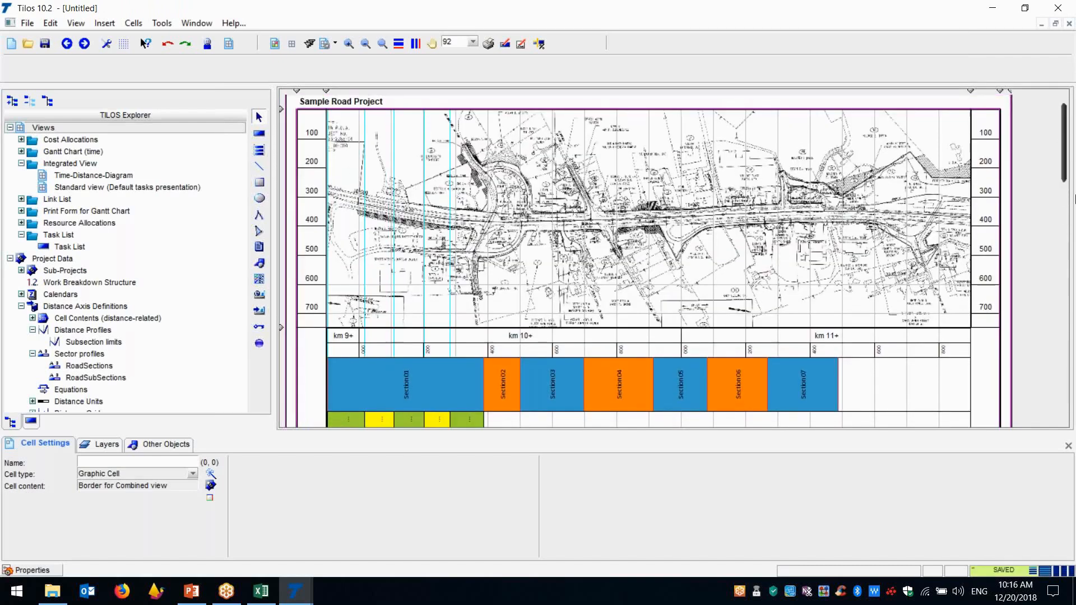
{"action": "scroll", "coordinate": [1074, 168], "scroll_direction": "down", "scroll_amount": 3}
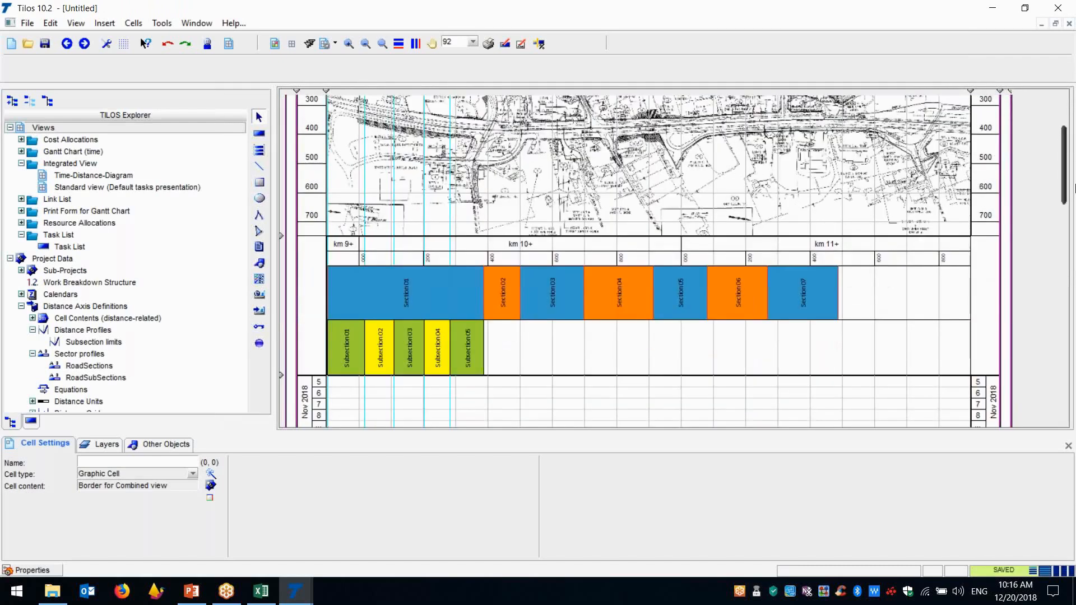
{"action": "left_click", "coordinate": [87, 366]}
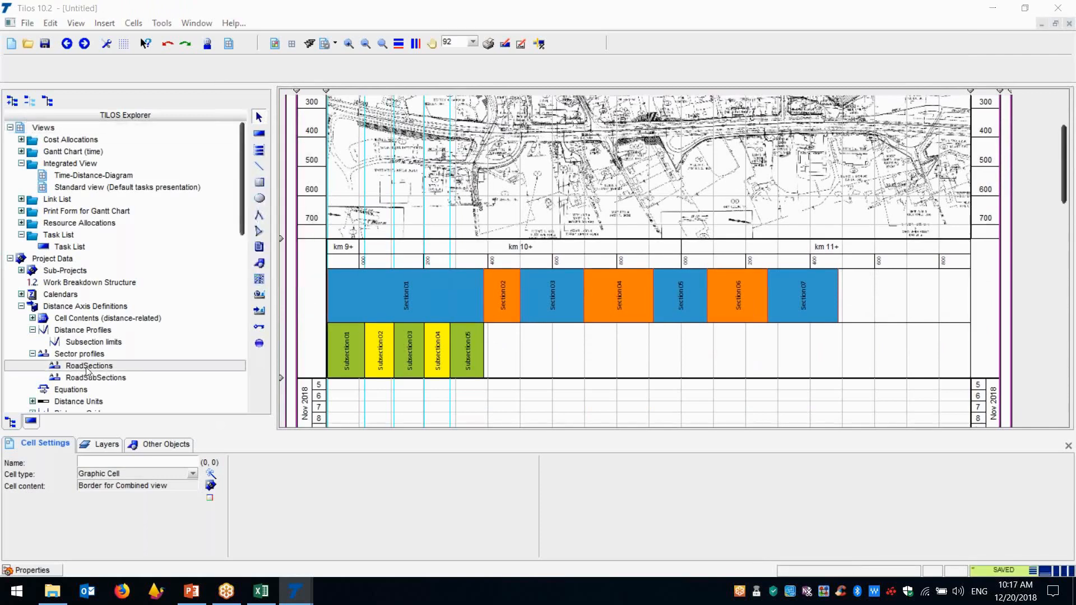
{"action": "double_click", "coordinate": [87, 366]}
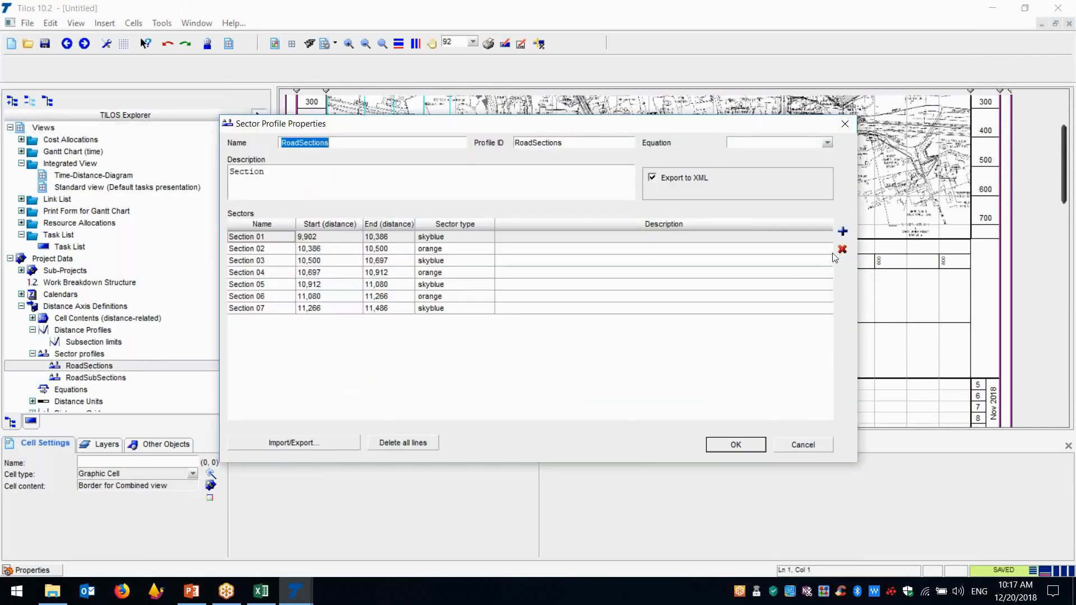
{"action": "left_click", "coordinate": [411, 444]}
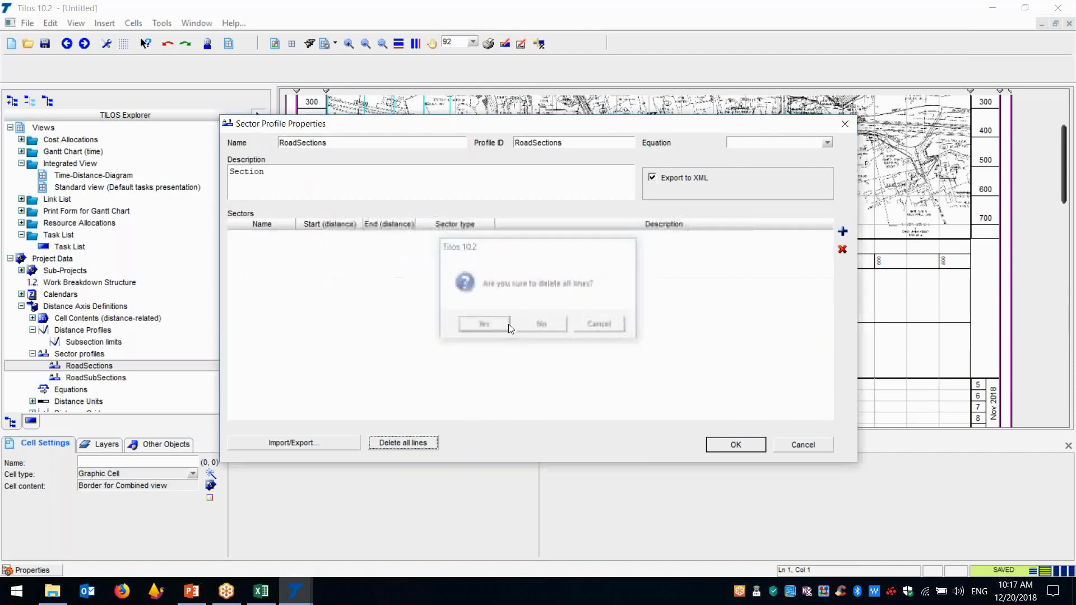
{"action": "left_click", "coordinate": [508, 323]}
{"action": "left_click", "coordinate": [737, 445]}
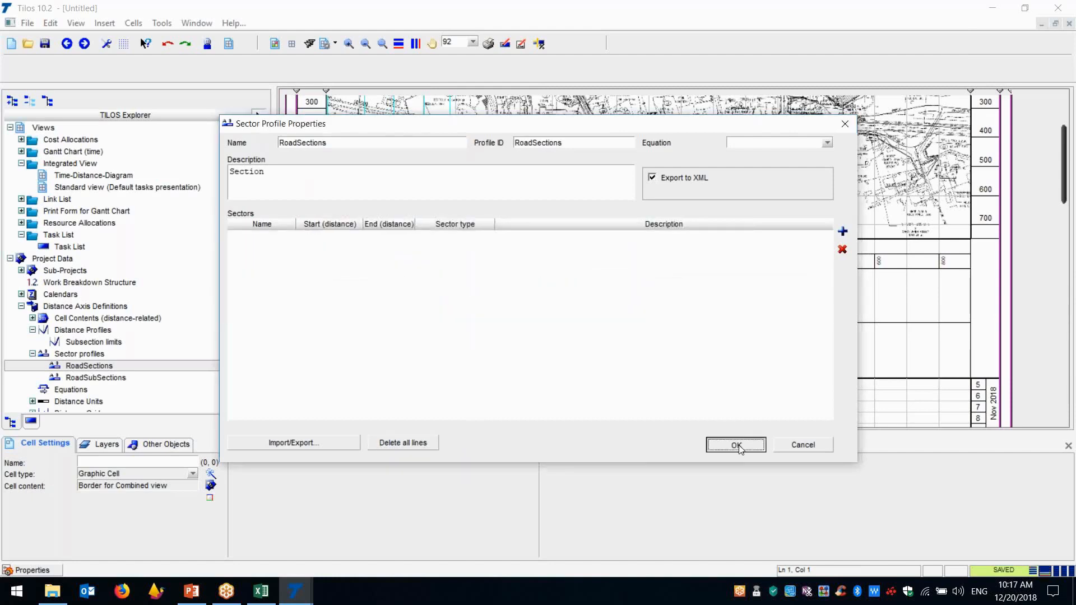
Delete all sector lines from the RoadSubSections sector profile and apply the change
{"action": "double_click", "coordinate": [103, 378]}
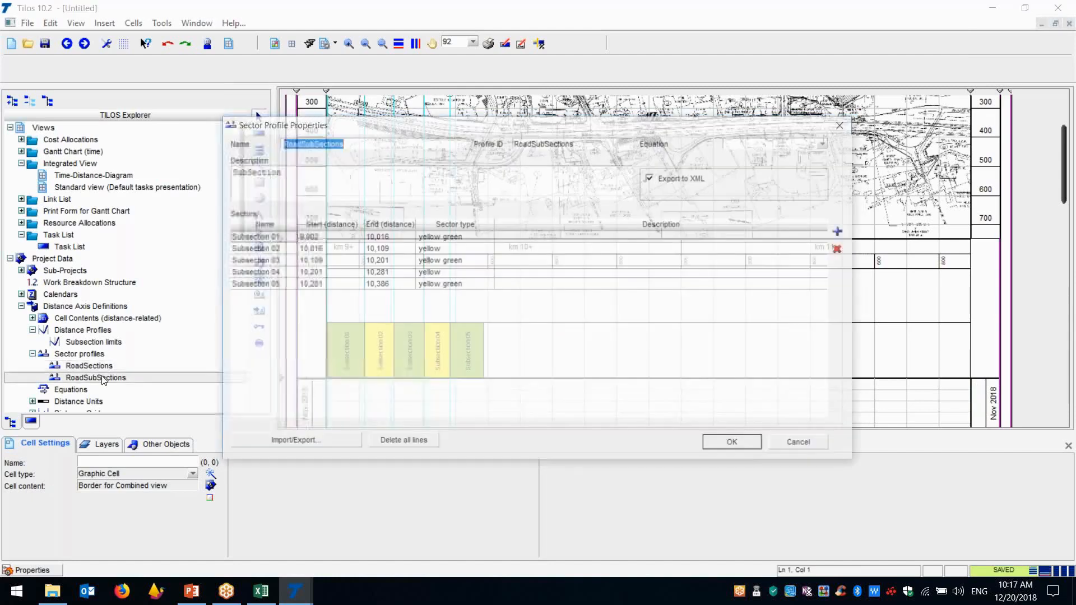
{"action": "left_click", "coordinate": [402, 443]}
{"action": "left_click", "coordinate": [481, 323]}
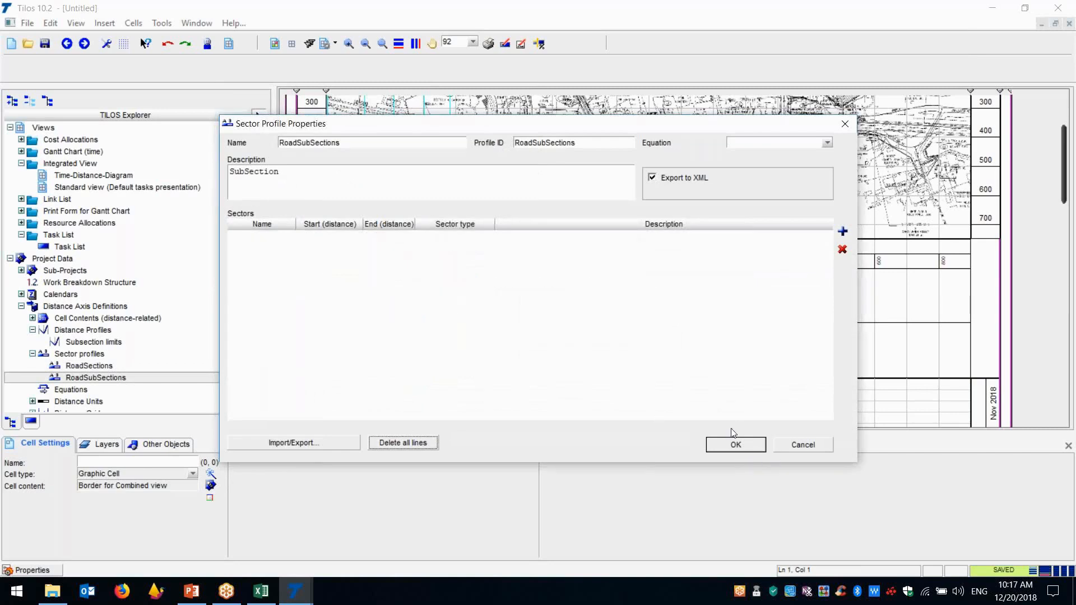
{"action": "left_click", "coordinate": [735, 444]}
Replace all lines of the Subsection limits distance profile with a single new line and apply the change
{"action": "left_click", "coordinate": [93, 343]}
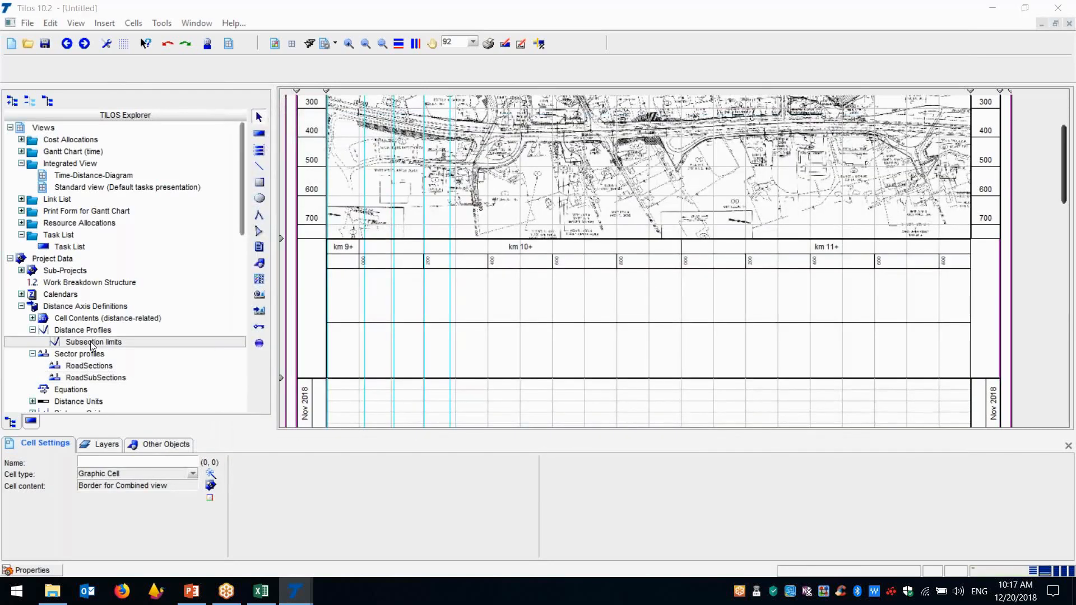
{"action": "double_click", "coordinate": [93, 343]}
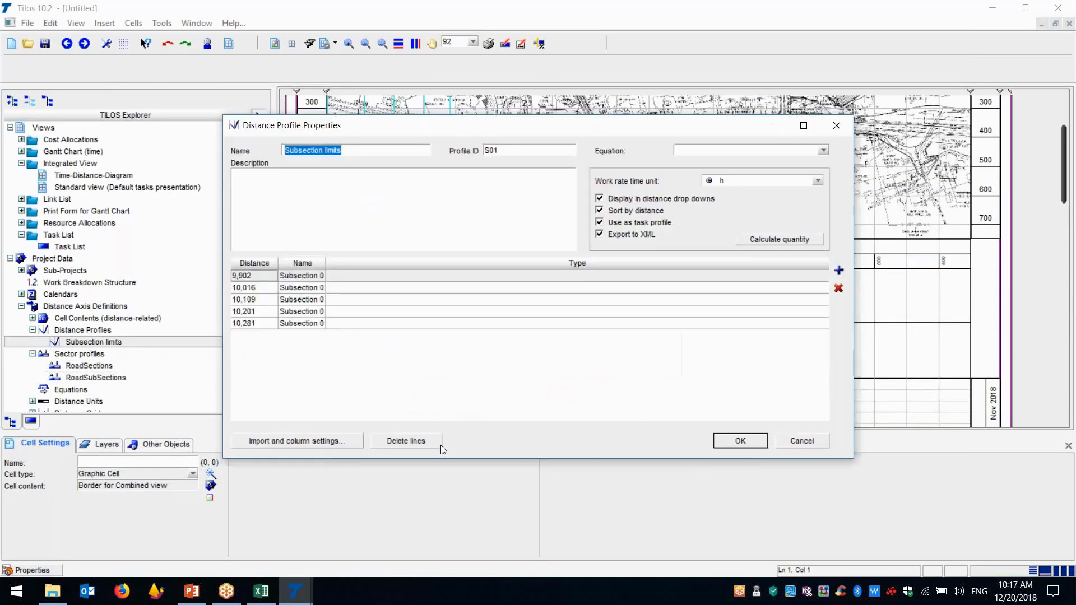
{"action": "left_click", "coordinate": [406, 441]}
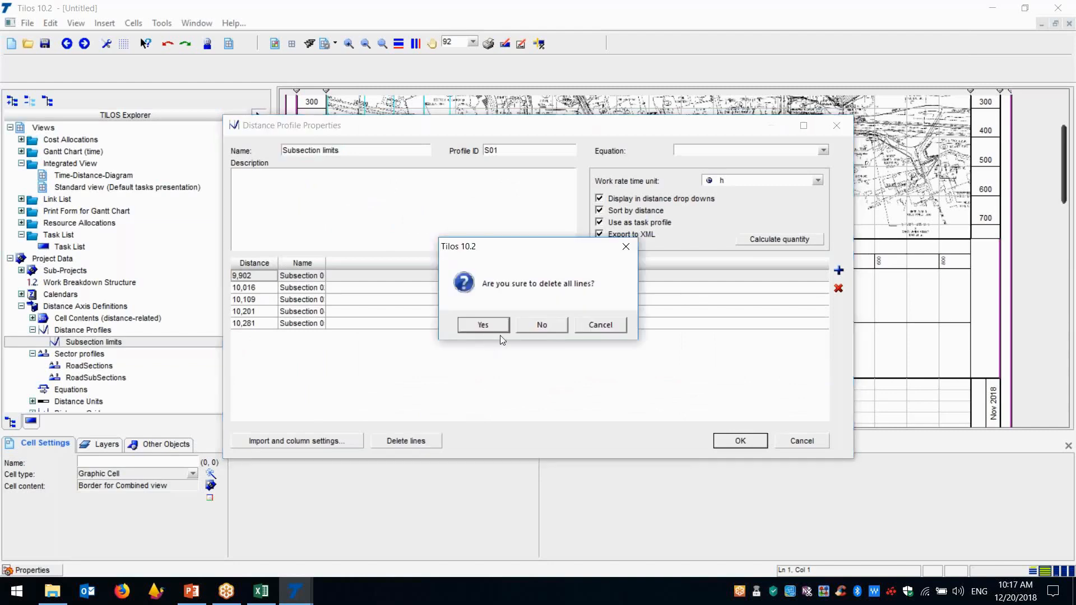
{"action": "left_click", "coordinate": [498, 330]}
{"action": "left_click", "coordinate": [838, 270]}
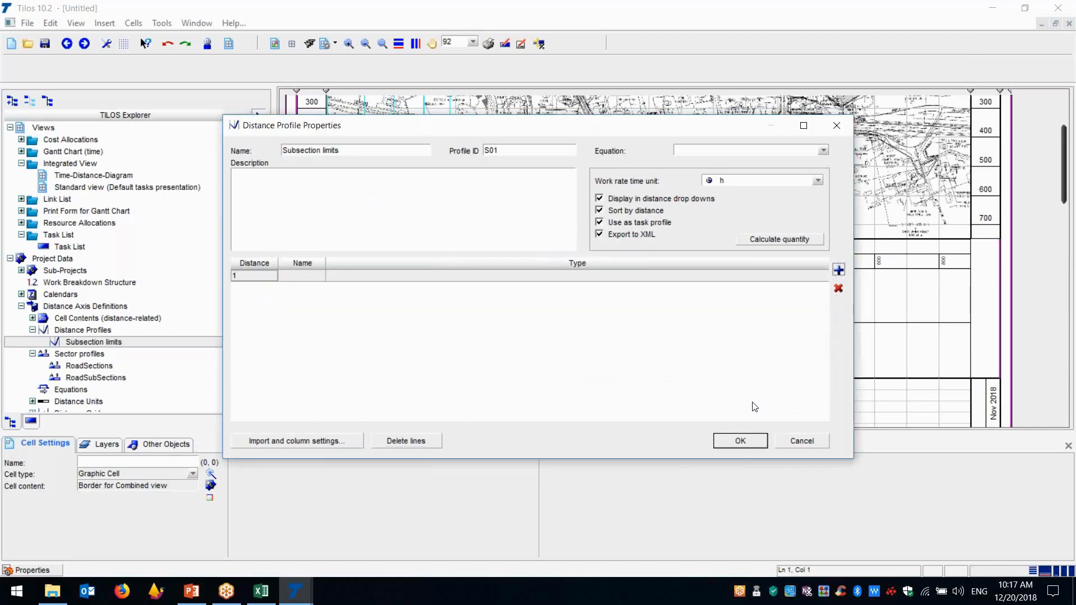
{"action": "left_click", "coordinate": [733, 447]}
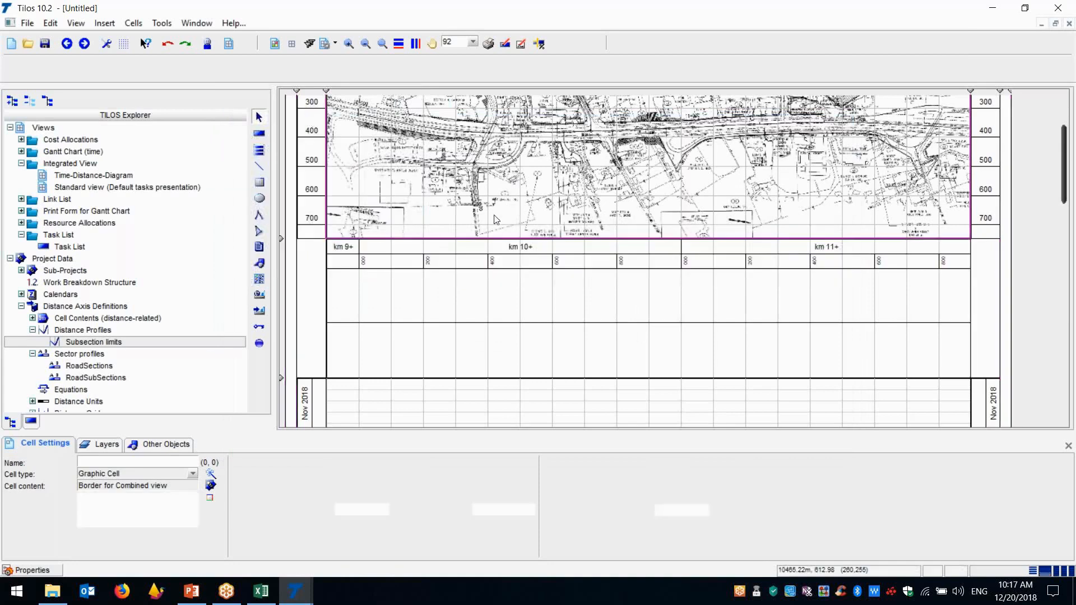
Delete the WPA road plan graphic from the site plan cell at the head of the time-distance diagram
{"action": "left_click", "coordinate": [250, 444]}
{"action": "left_click", "coordinate": [200, 445]}
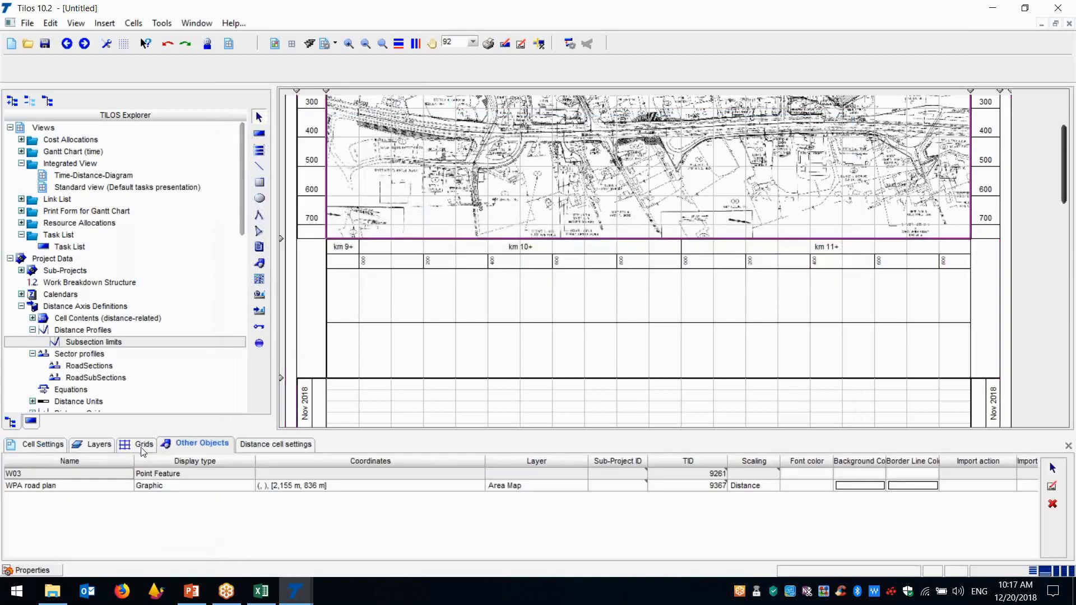
{"action": "left_click", "coordinate": [66, 486]}
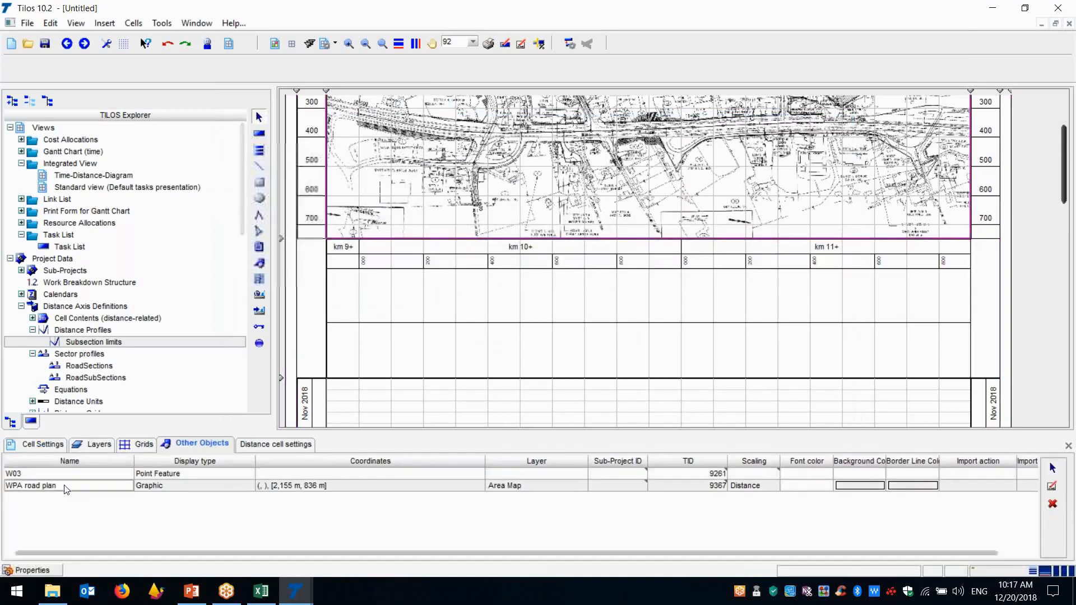
{"action": "left_click", "coordinate": [1053, 468]}
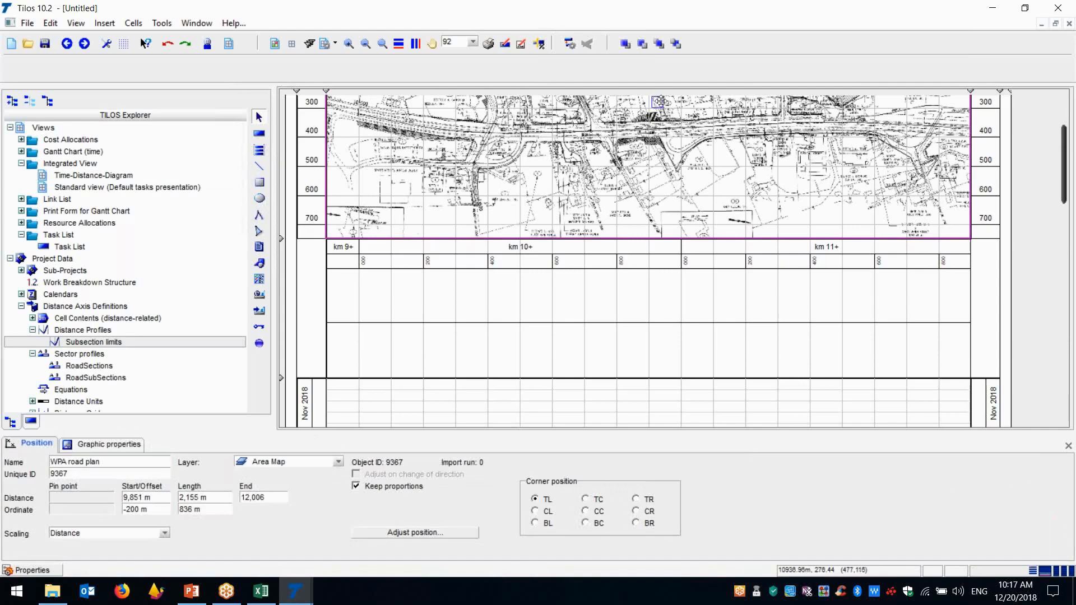
{"action": "key", "text": "Delete"}
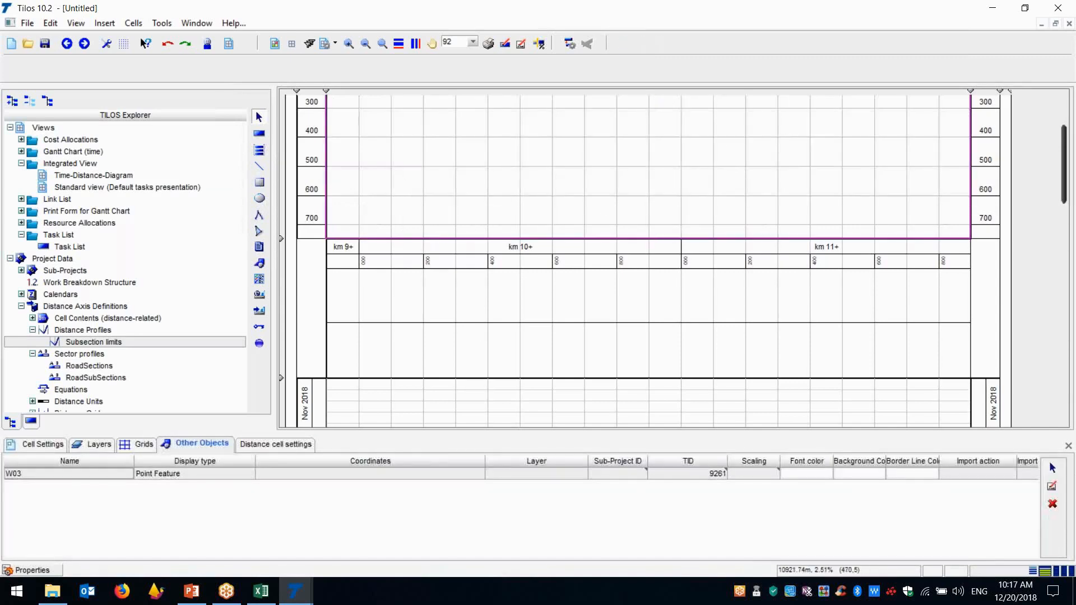
{"action": "left_click", "coordinate": [1068, 447]}
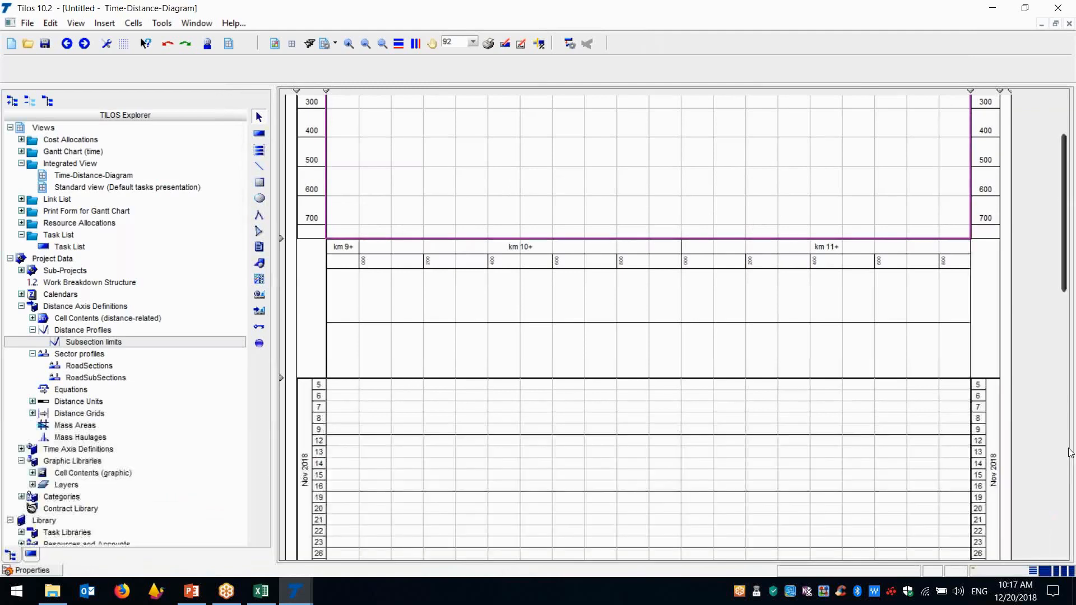
Place a graphic object spanning the whole empty site plan cell, with the graphic inserted from a file
{"action": "left_click_drag", "start_coordinate": [1066, 224], "coordinate": [1073, 162]}
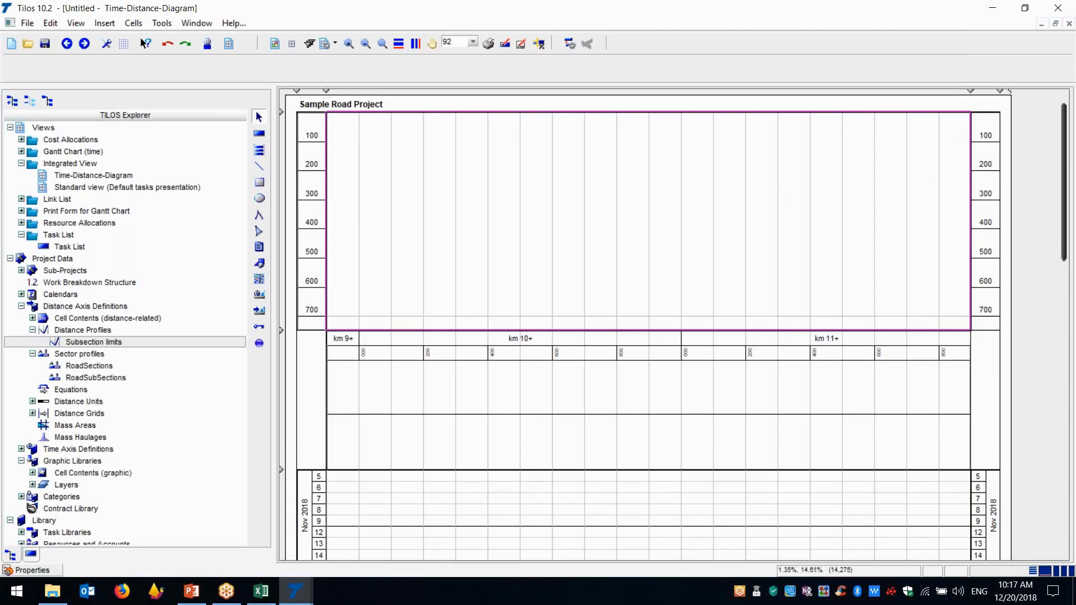
{"action": "left_click", "coordinate": [260, 269]}
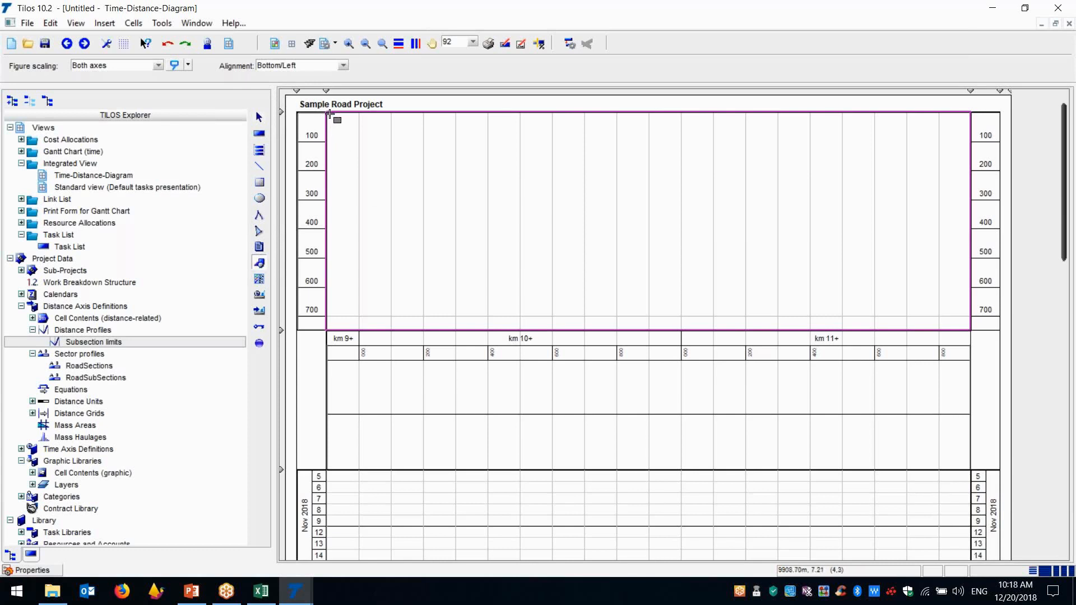
{"action": "left_click_drag", "start_coordinate": [329, 114], "coordinate": [969, 332]}
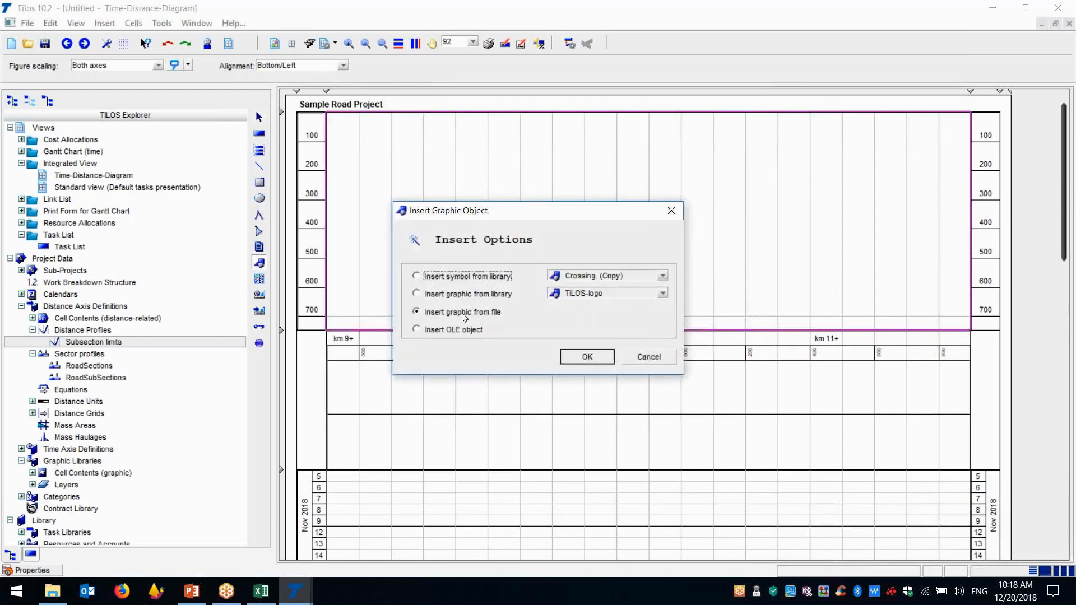
{"action": "left_click", "coordinate": [587, 357]}
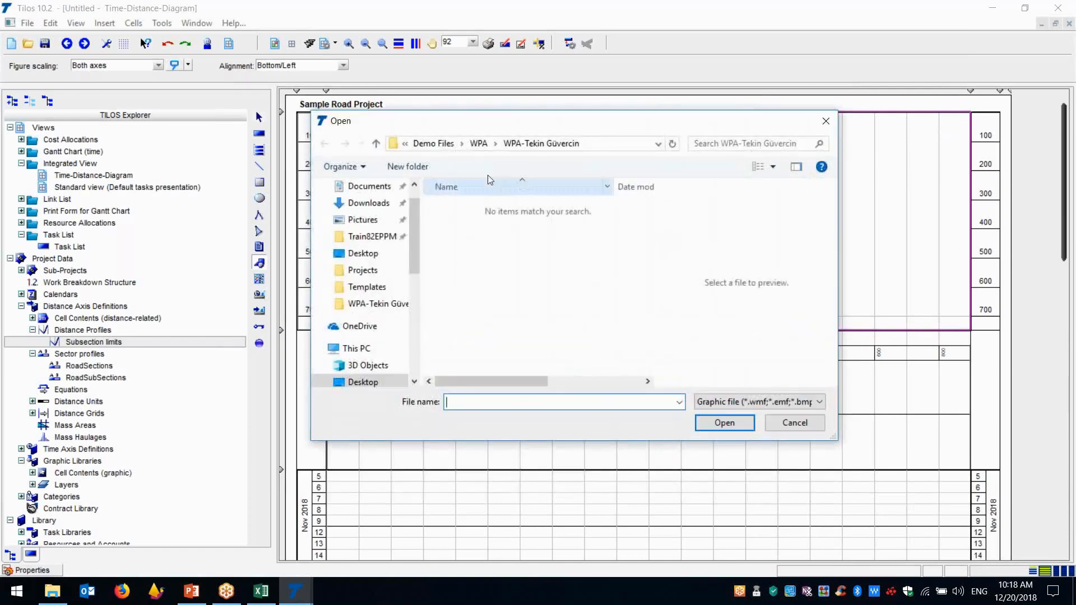
Find the WPA road plan image under the WPA folder with all file types shown, and insert it into the site plan cell
{"action": "left_click", "coordinate": [481, 144]}
{"action": "double_click", "coordinate": [448, 212]}
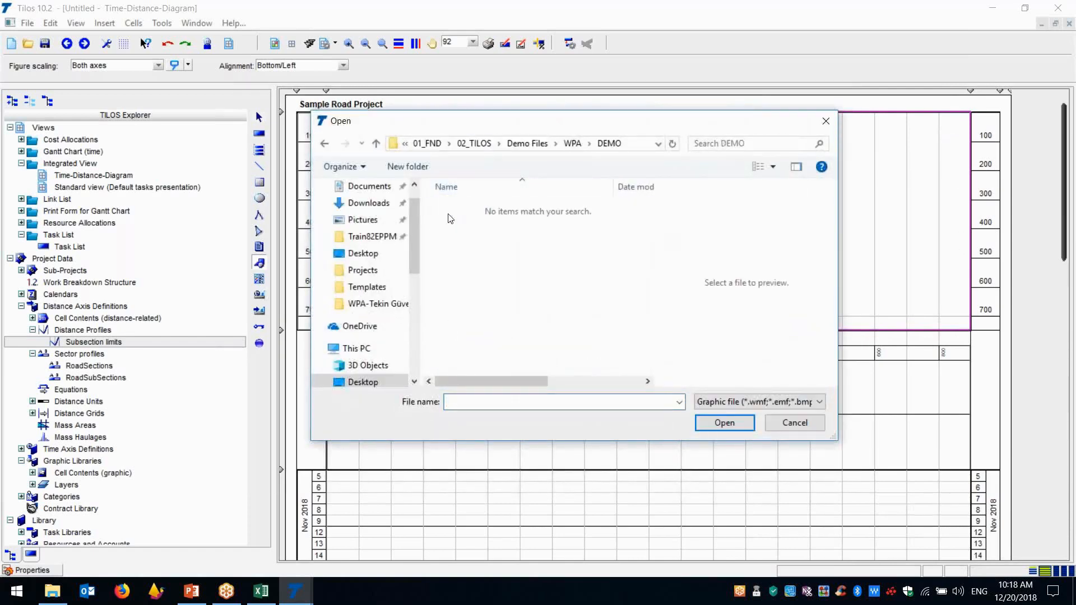
{"action": "left_click", "coordinate": [815, 400]}
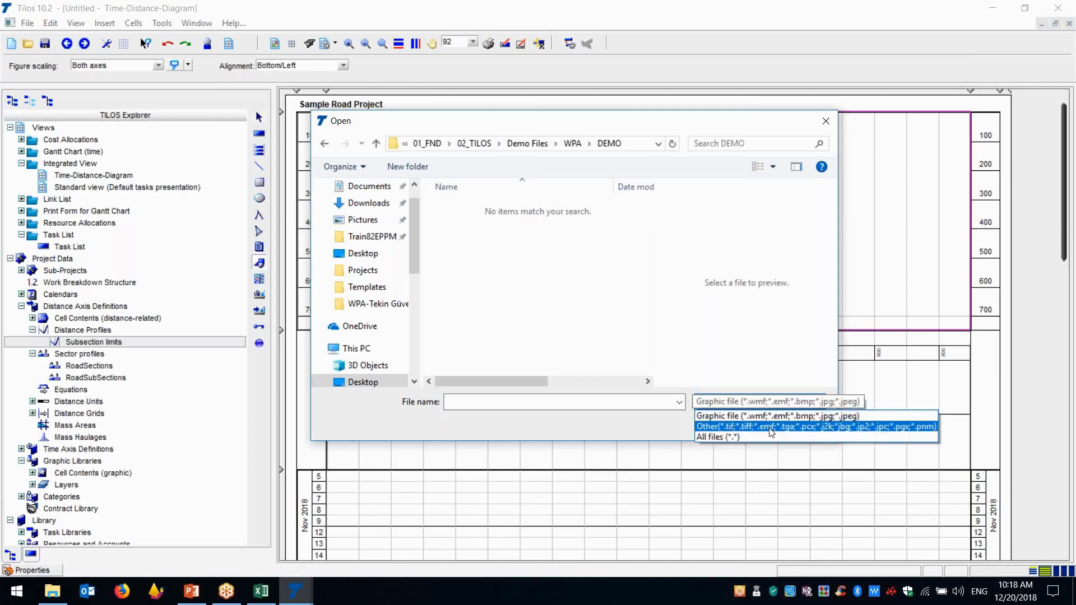
{"action": "left_click", "coordinate": [731, 433]}
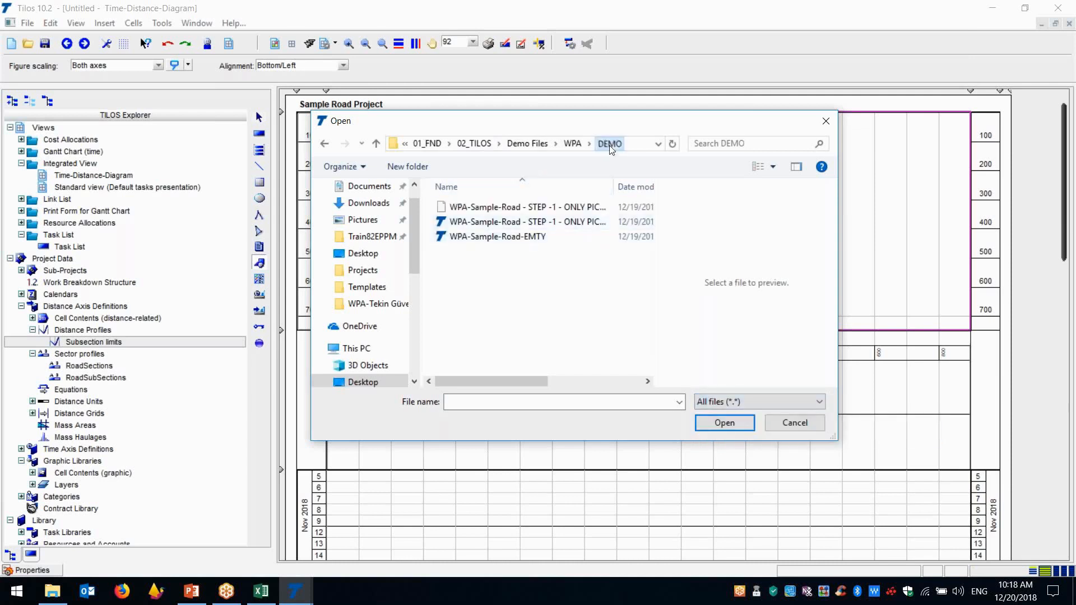
{"action": "left_click", "coordinate": [571, 143]}
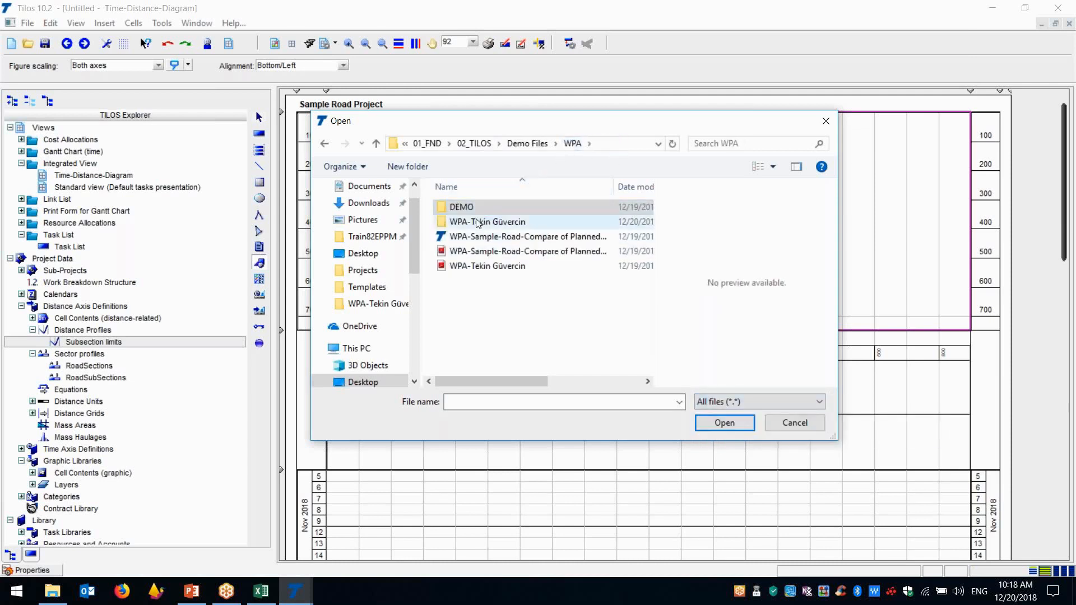
{"action": "left_click", "coordinate": [477, 251]}
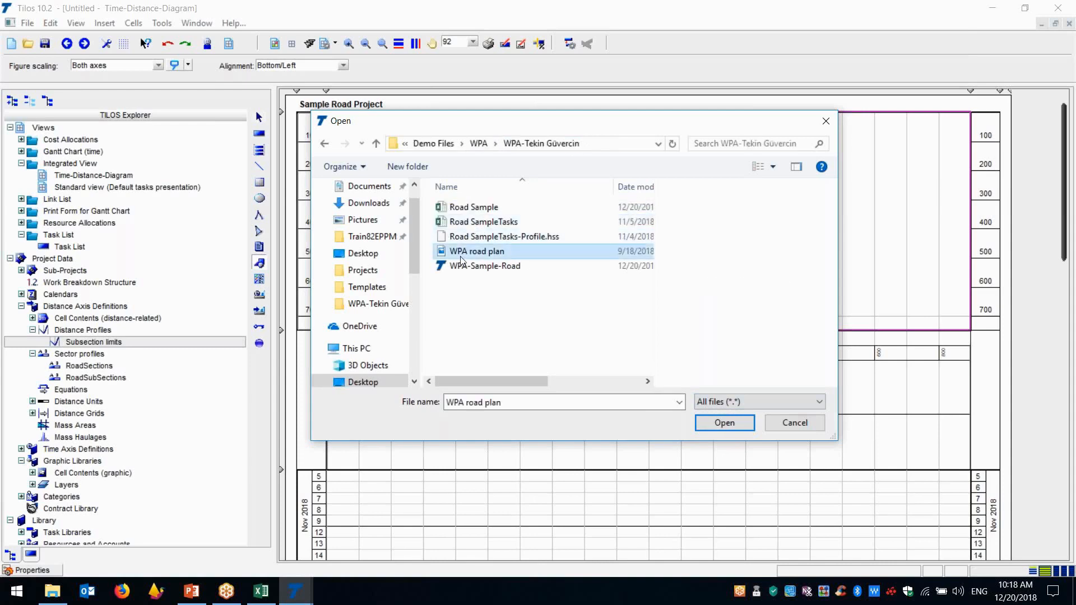
{"action": "left_click", "coordinate": [723, 423]}
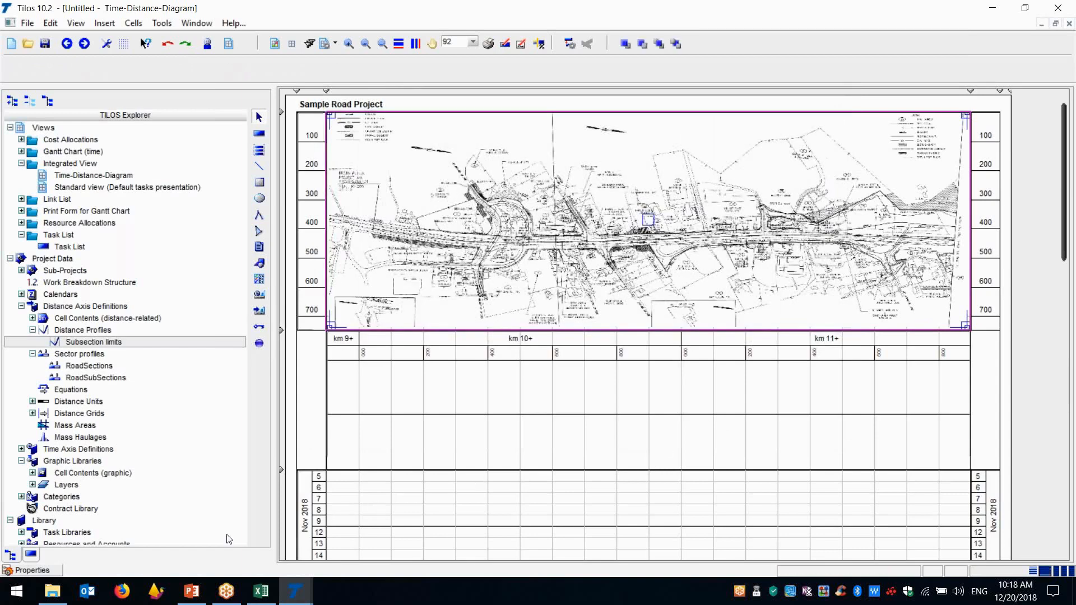
Set the WPA road plan graphic's scaling to Distance and have it keep its proportions
{"action": "left_click", "coordinate": [49, 572]}
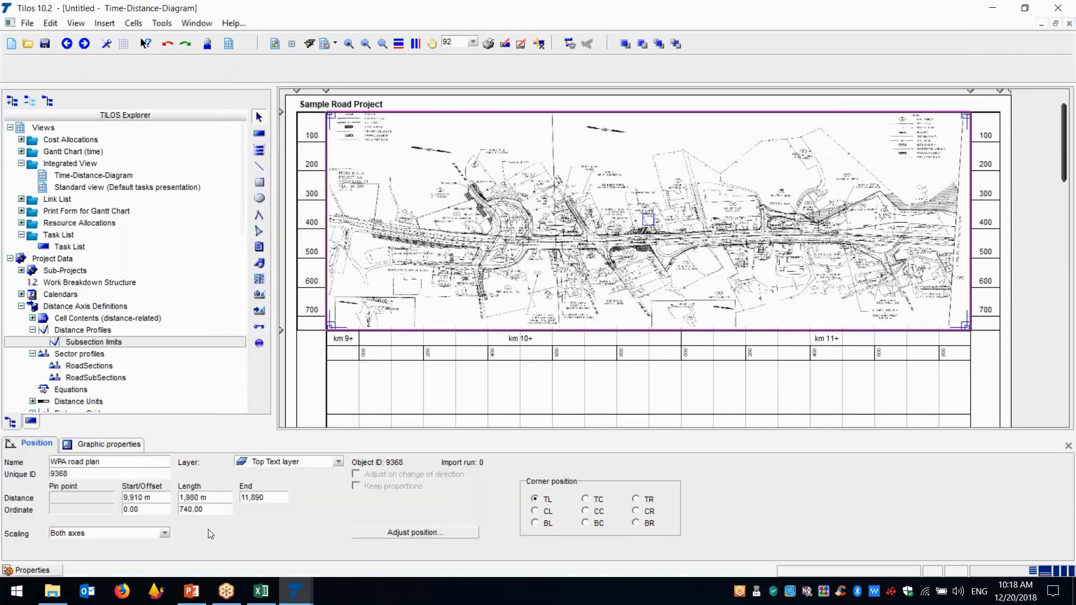
{"action": "left_click", "coordinate": [163, 533]}
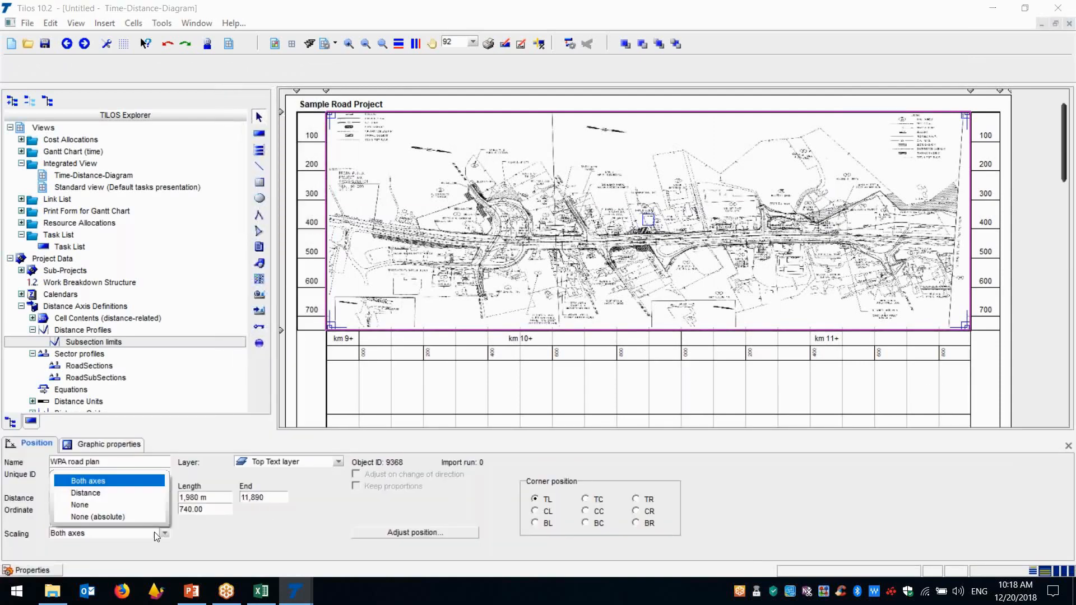
{"action": "left_click", "coordinate": [99, 491]}
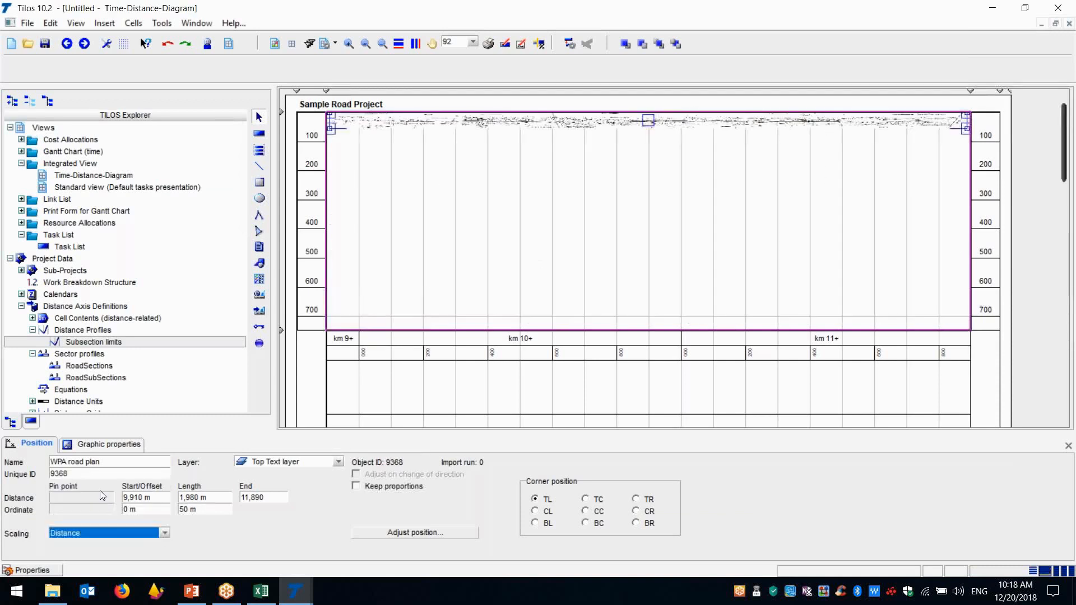
{"action": "left_click", "coordinate": [356, 486]}
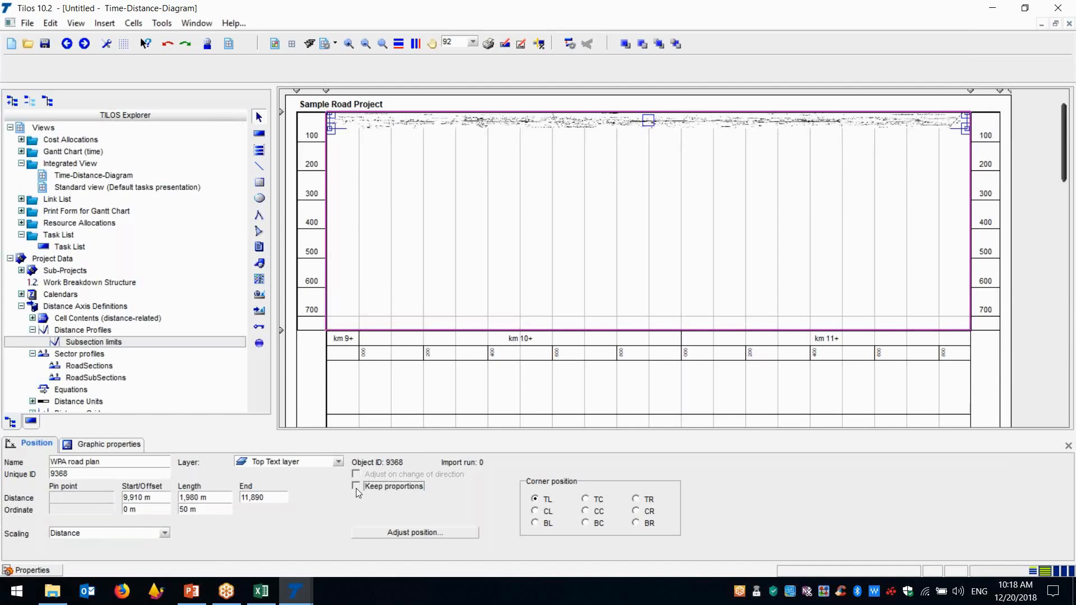
{"action": "left_click", "coordinate": [356, 487]}
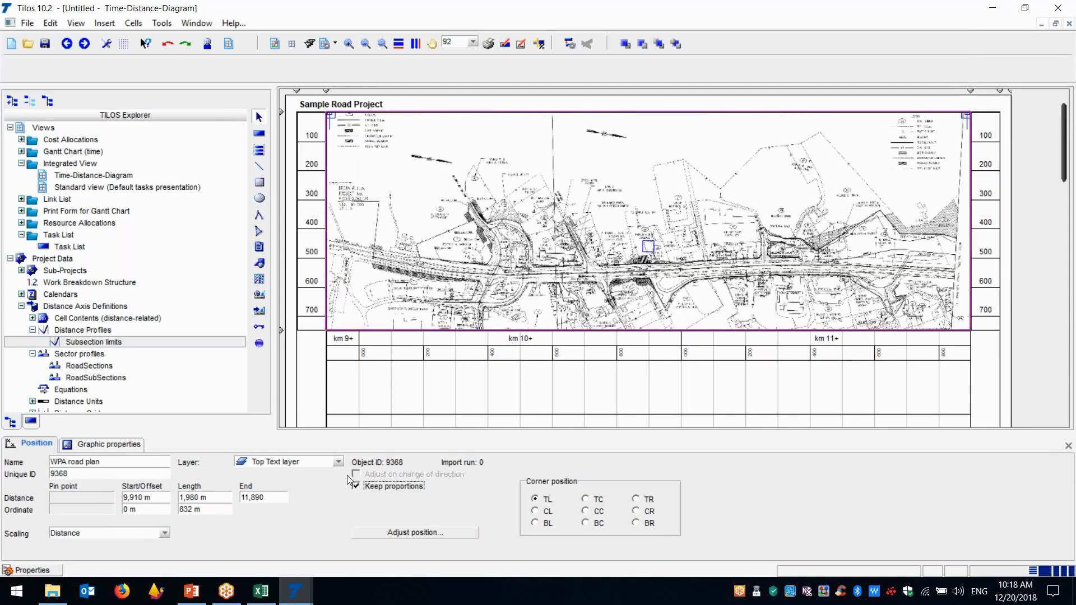
Shift the WPA road plan graphic upward in its cell with an ordinate offset of about -200 m
{"action": "left_click", "coordinate": [140, 511]}
{"action": "type", "text": "-200"}
{"action": "key", "text": "Return"}
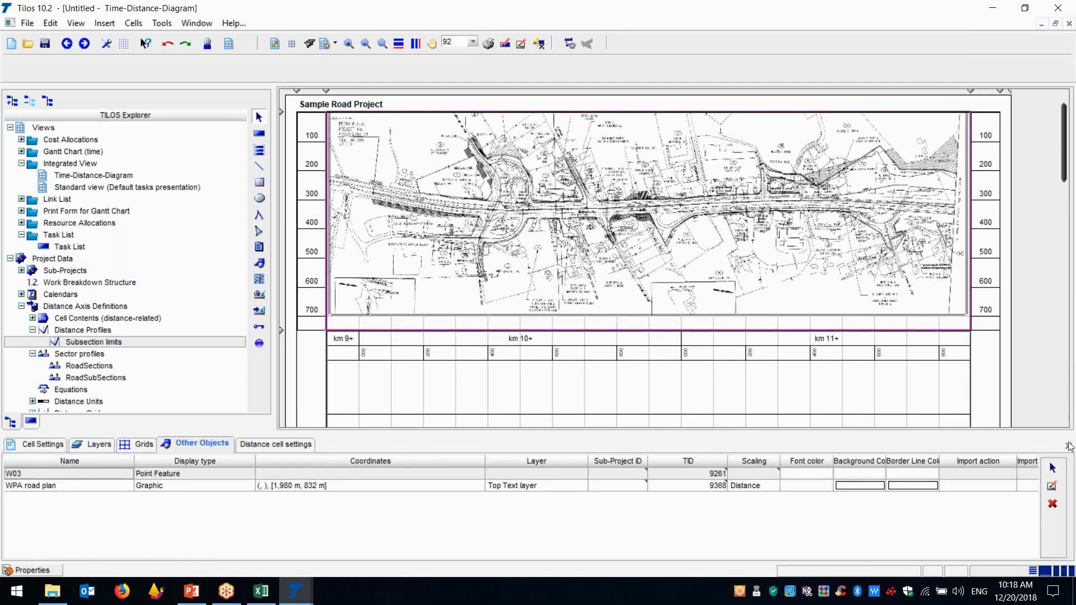
{"action": "left_click", "coordinate": [1067, 445]}
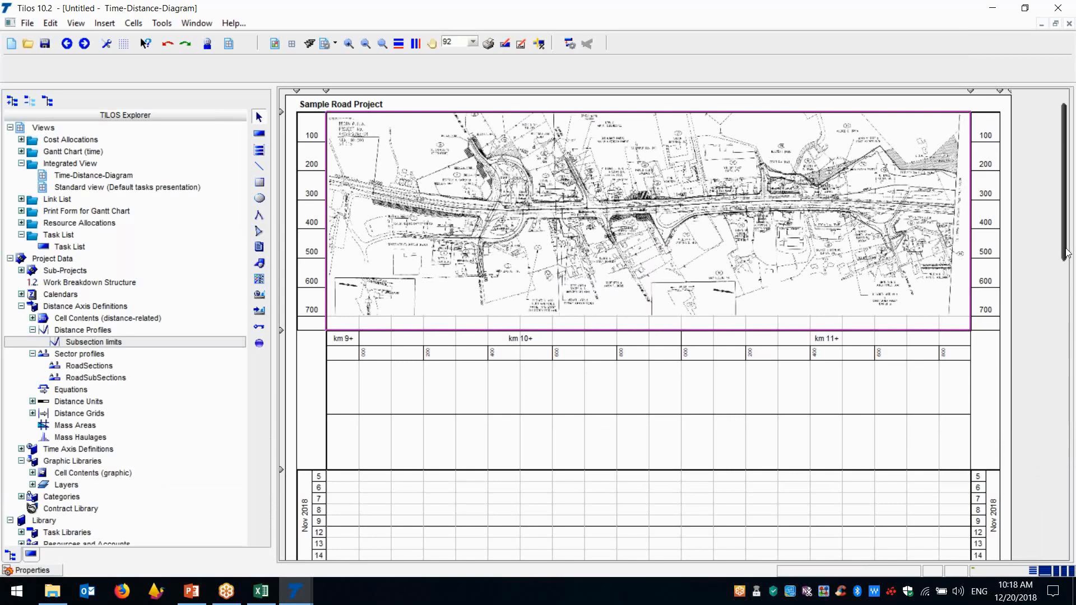
{"action": "mouse_move", "coordinate": [1067, 252]}
{"action": "left_mouse_down"}
{"action": "mouse_move", "coordinate": [1067, 540]}
{"action": "mouse_move", "coordinate": [1071, 246]}
{"action": "left_mouse_up"}
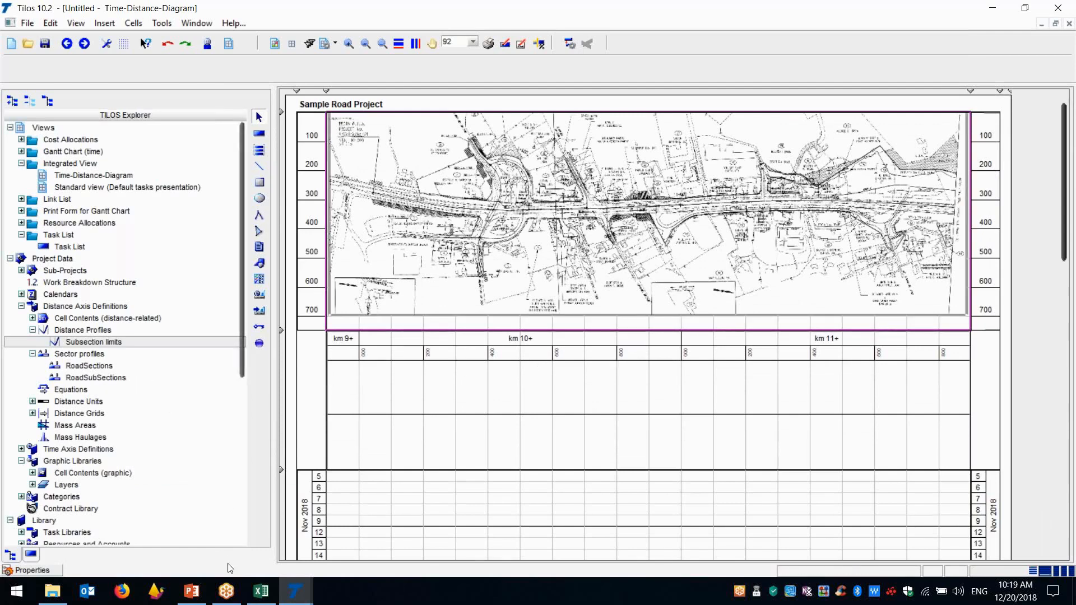
Copy the RoadSubSections sector table with its headers (D2:G7) from the Road Sample workbook in Excel and return to the Untitled Tilos project
{"action": "left_click", "coordinate": [259, 591]}
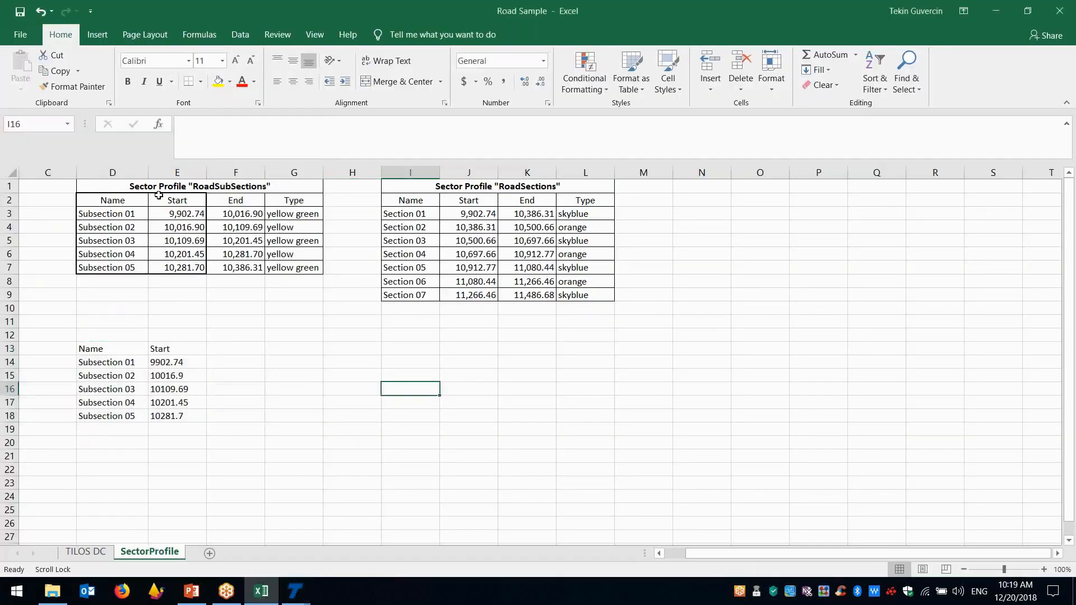
{"action": "left_click_drag", "start_coordinate": [109, 204], "coordinate": [295, 258]}
{"action": "left_click_drag", "start_coordinate": [131, 200], "coordinate": [305, 268]}
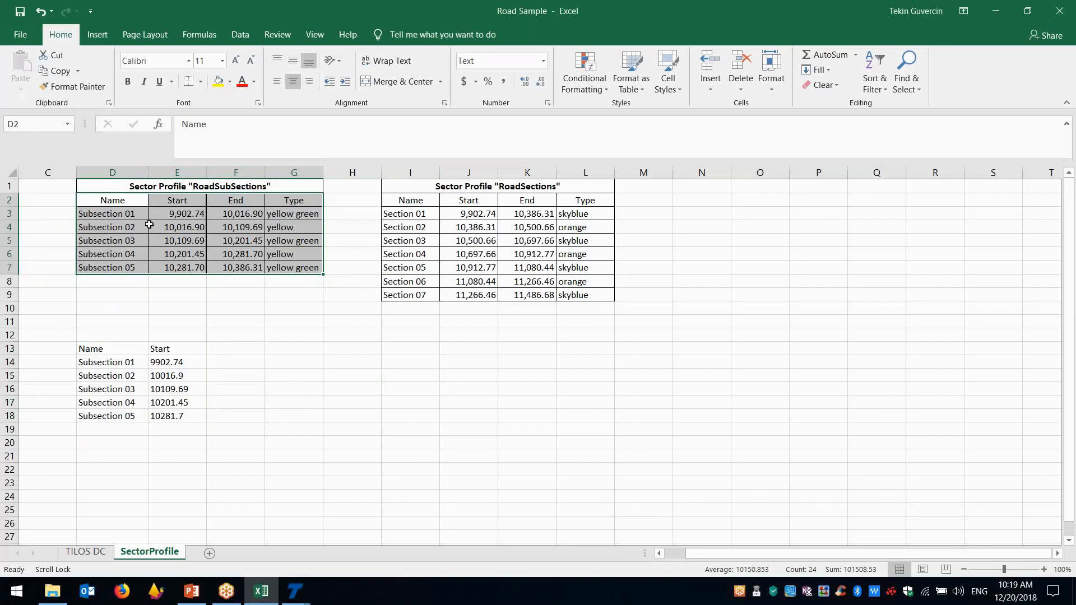
{"action": "right_click", "coordinate": [149, 224]}
{"action": "left_click", "coordinate": [163, 250]}
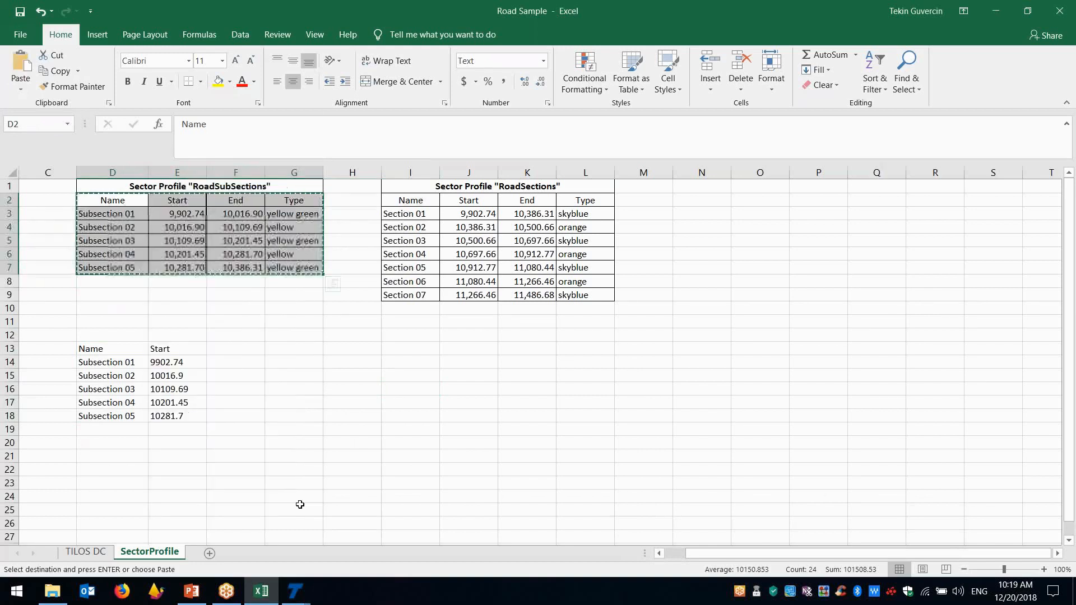
{"action": "left_click", "coordinate": [296, 593]}
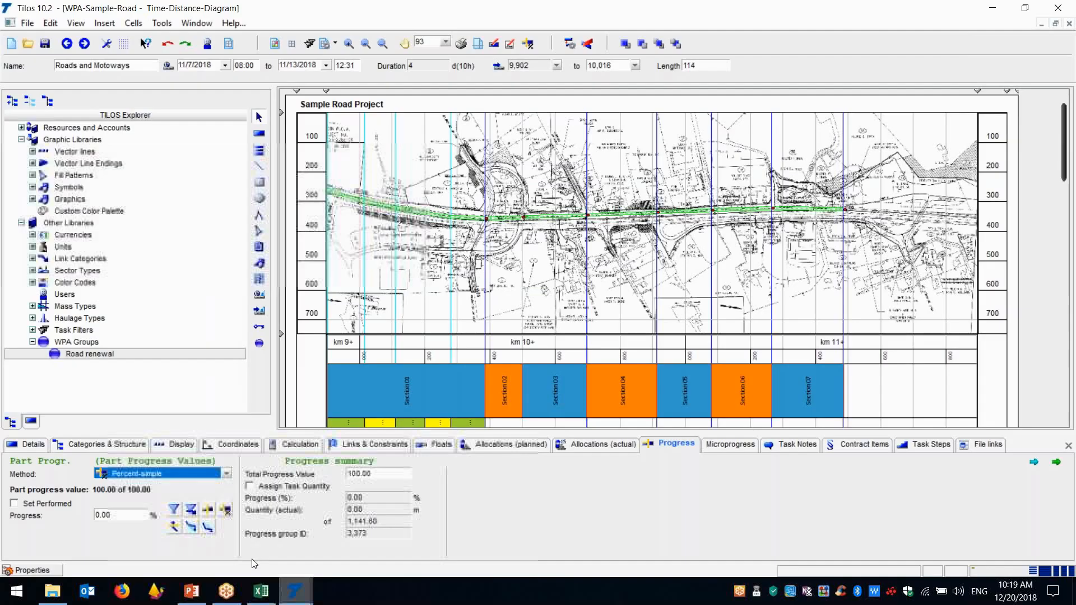
{"action": "left_click", "coordinate": [370, 532]}
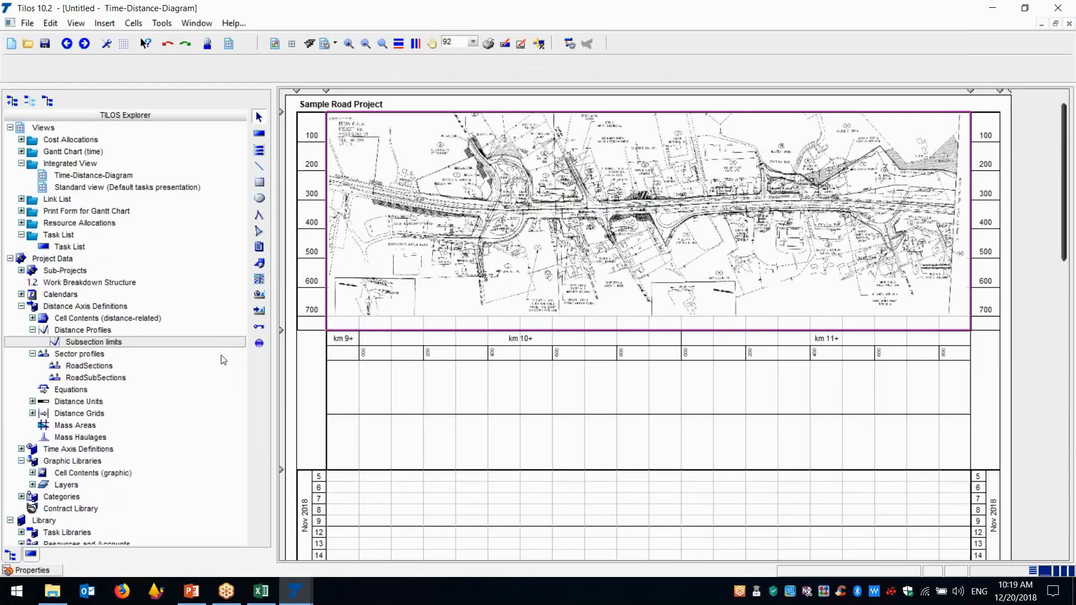
{"action": "double_click", "coordinate": [89, 365]}
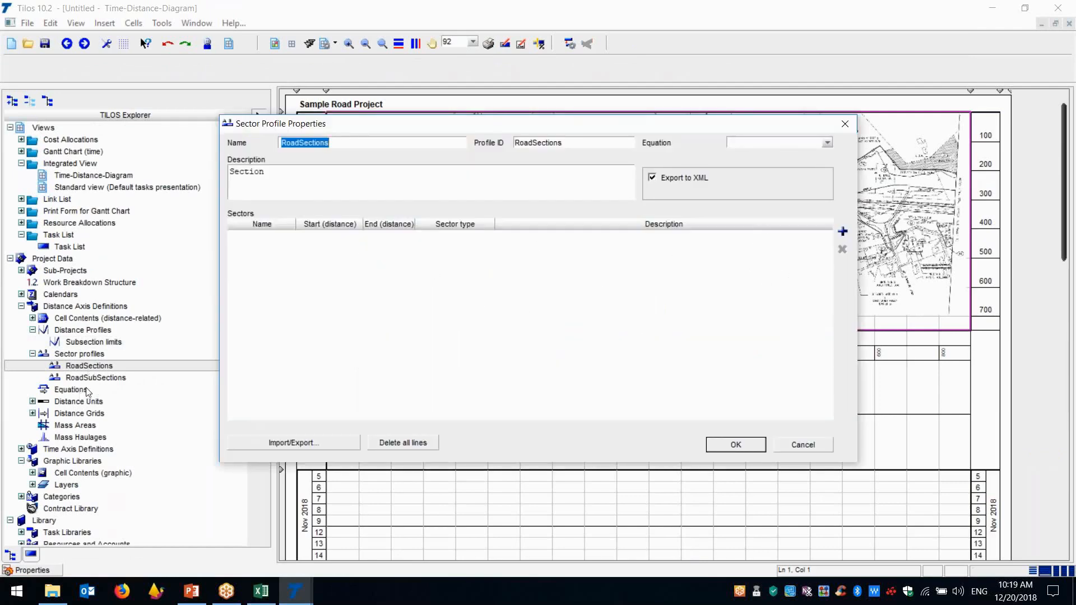
{"action": "left_click", "coordinate": [306, 442]}
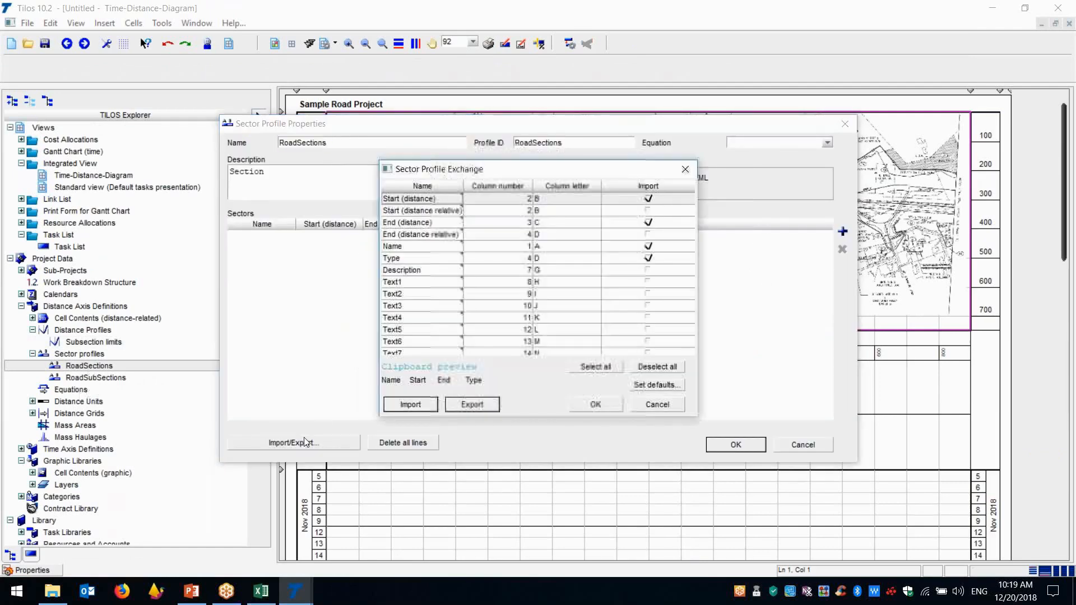
{"action": "left_click", "coordinate": [411, 404]}
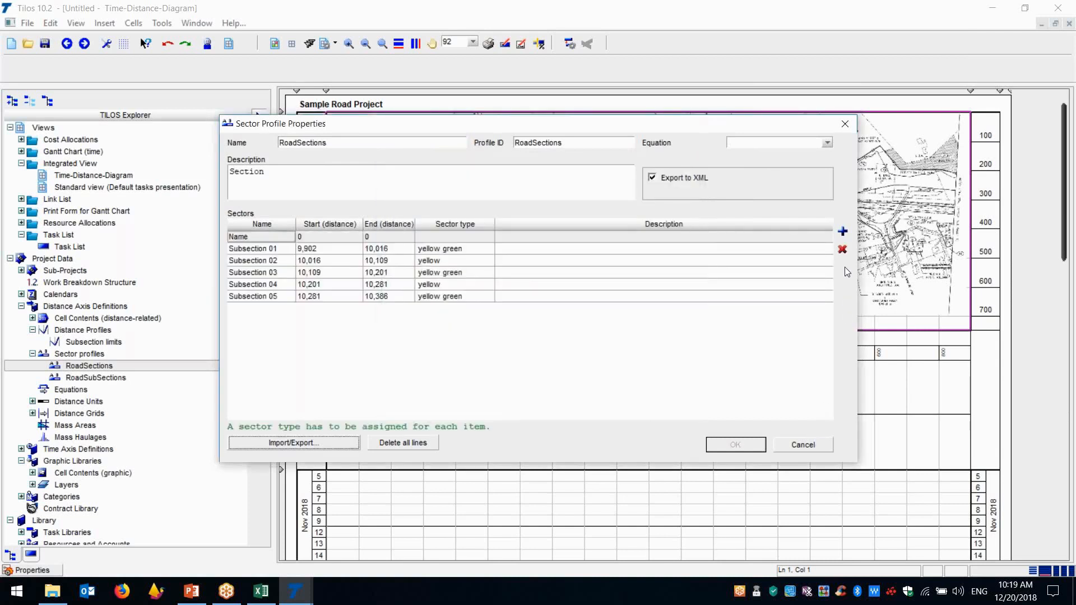
{"action": "left_click", "coordinate": [431, 447]}
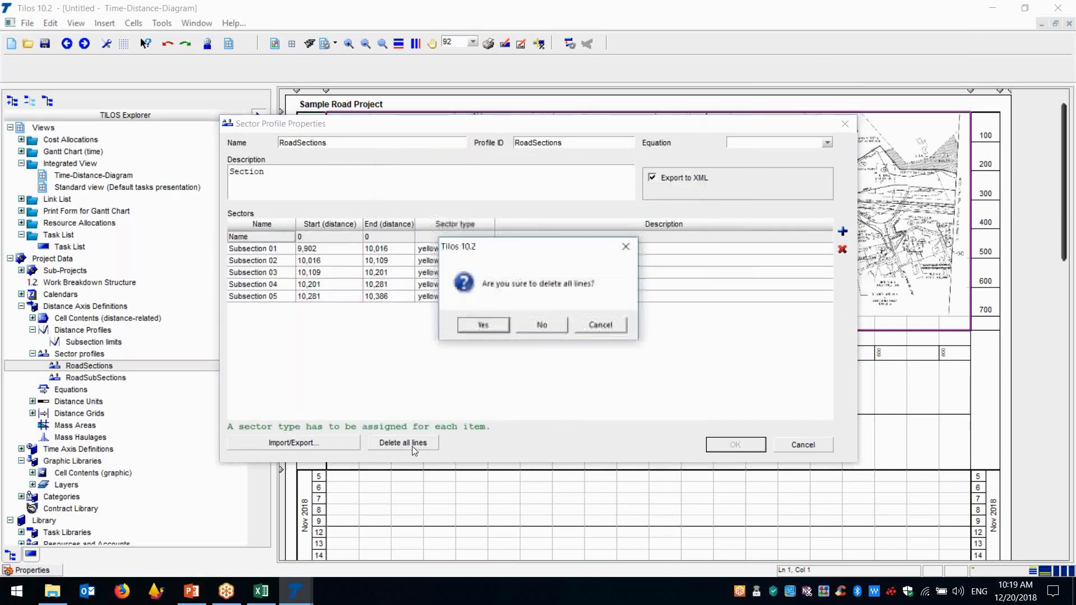
{"action": "key", "text": "Return"}
{"action": "left_click", "coordinate": [801, 450]}
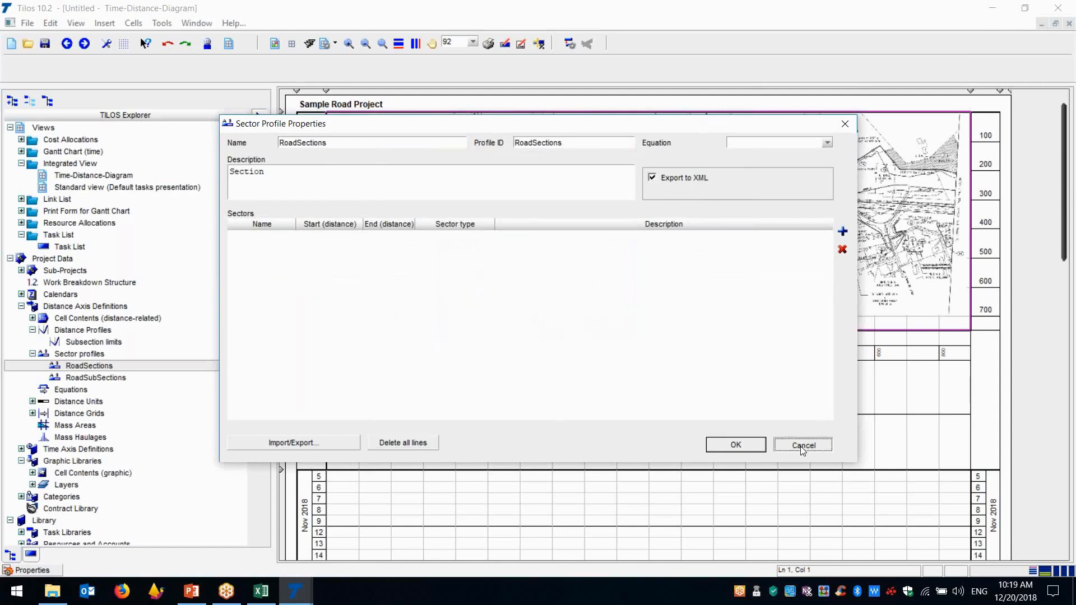
Import the copied subsection table into the RoadSubSections sector profile and delete the imported header row
{"action": "left_click", "coordinate": [97, 381]}
{"action": "double_click", "coordinate": [97, 381]}
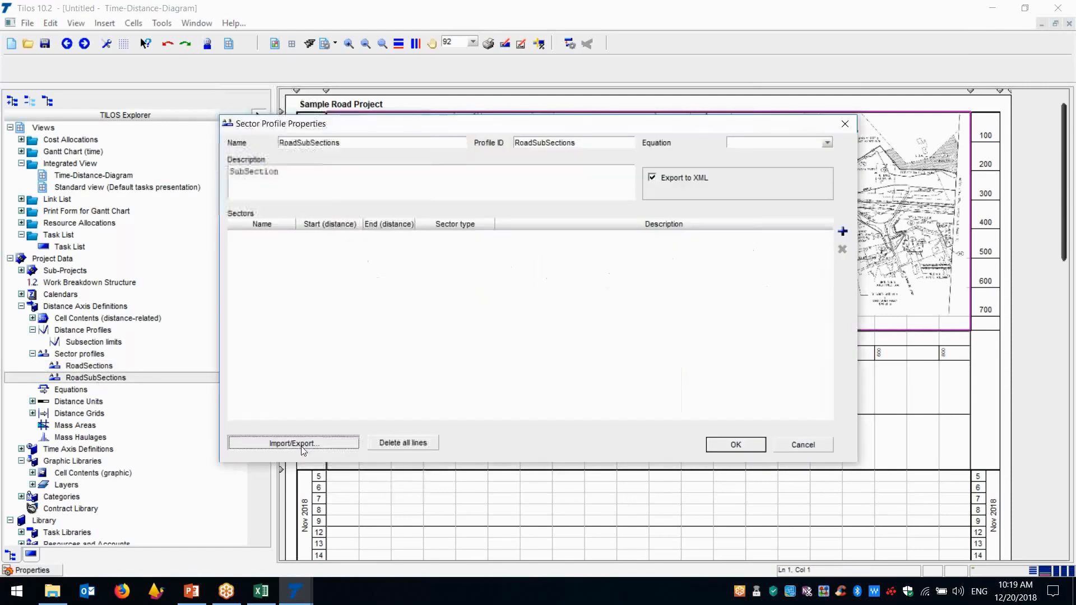
{"action": "left_click", "coordinate": [294, 442]}
{"action": "left_click", "coordinate": [404, 470]}
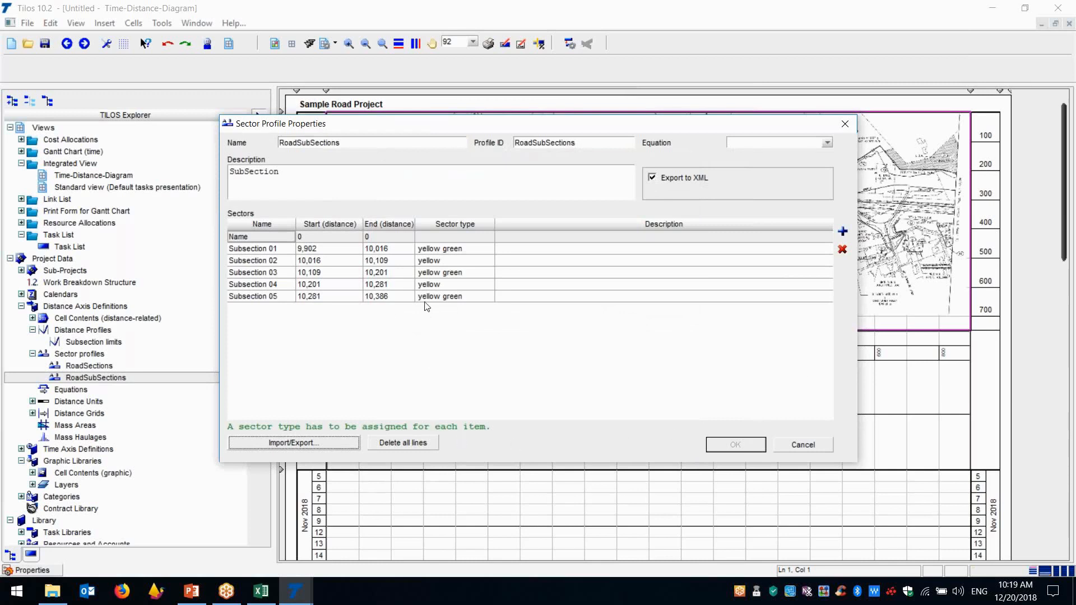
{"action": "left_click", "coordinate": [841, 250]}
{"action": "left_click", "coordinate": [736, 444]}
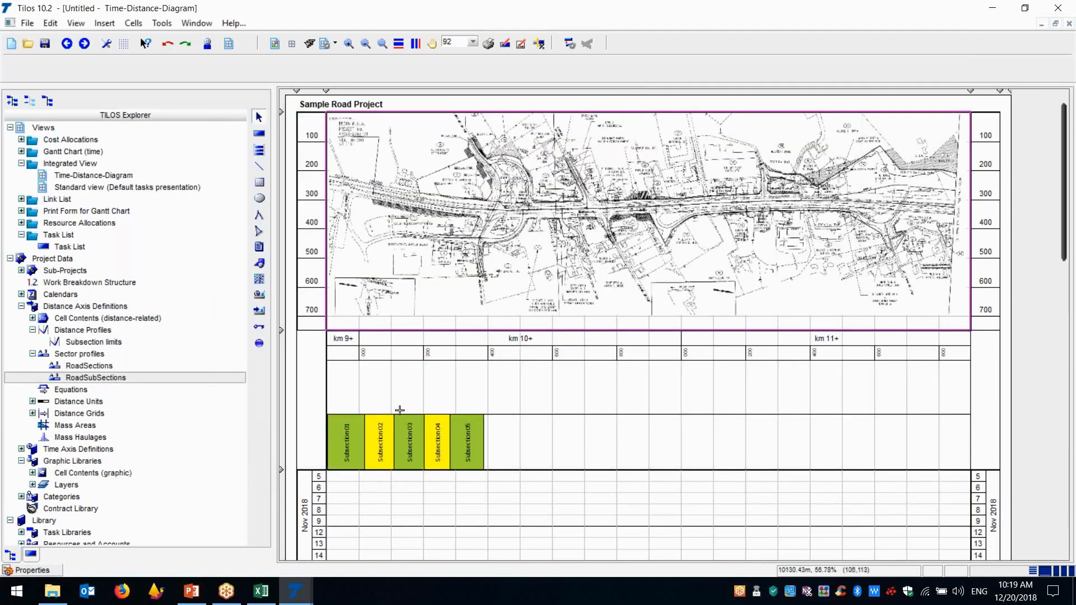
Copy the RoadSections sector table with its headers (I2:L9) from the Road Sample workbook in Excel and return to Tilos
{"action": "left_click", "coordinate": [99, 365]}
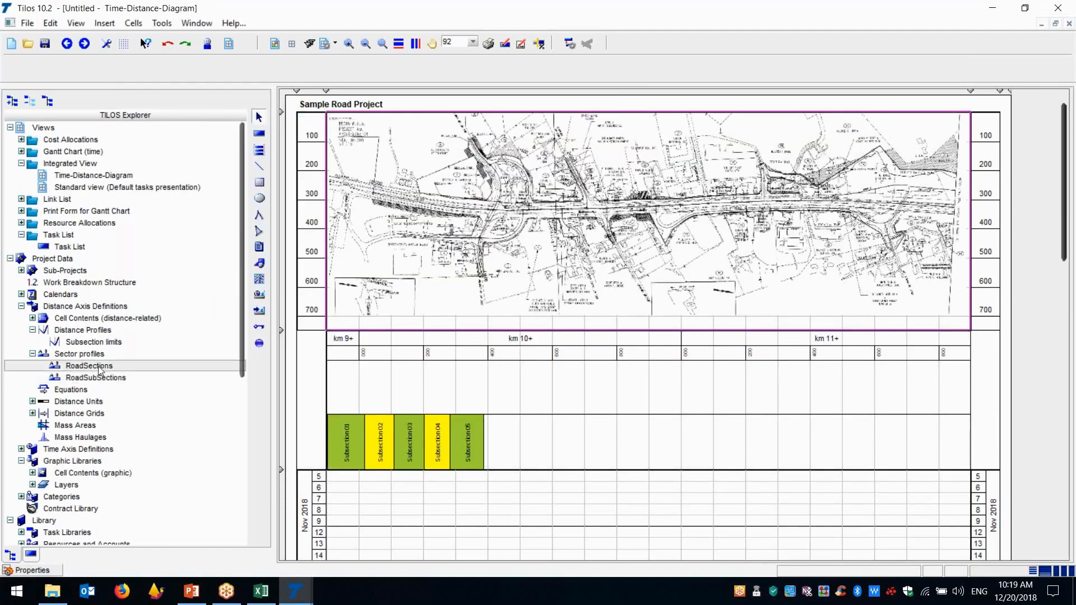
{"action": "left_click", "coordinate": [261, 591]}
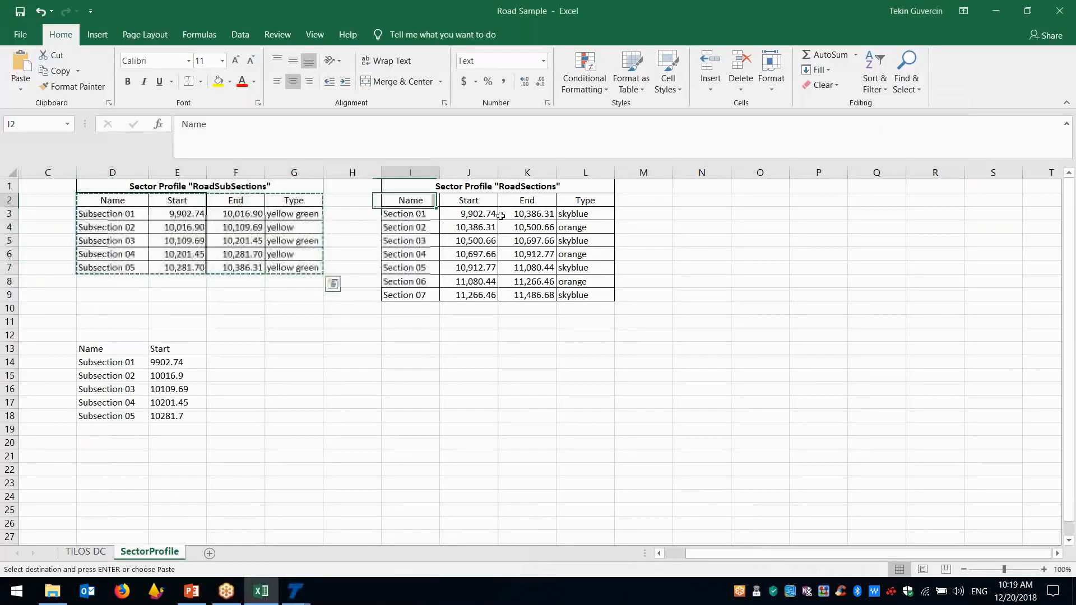
{"action": "left_click_drag", "start_coordinate": [410, 200], "coordinate": [588, 295]}
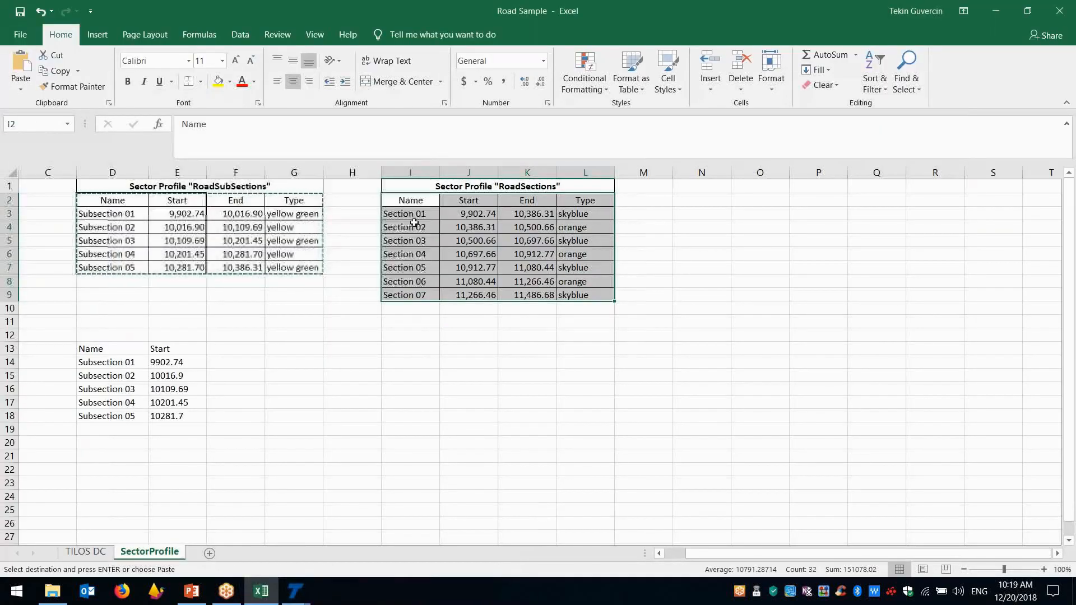
{"action": "right_click", "coordinate": [414, 223]}
{"action": "left_click", "coordinate": [444, 238]}
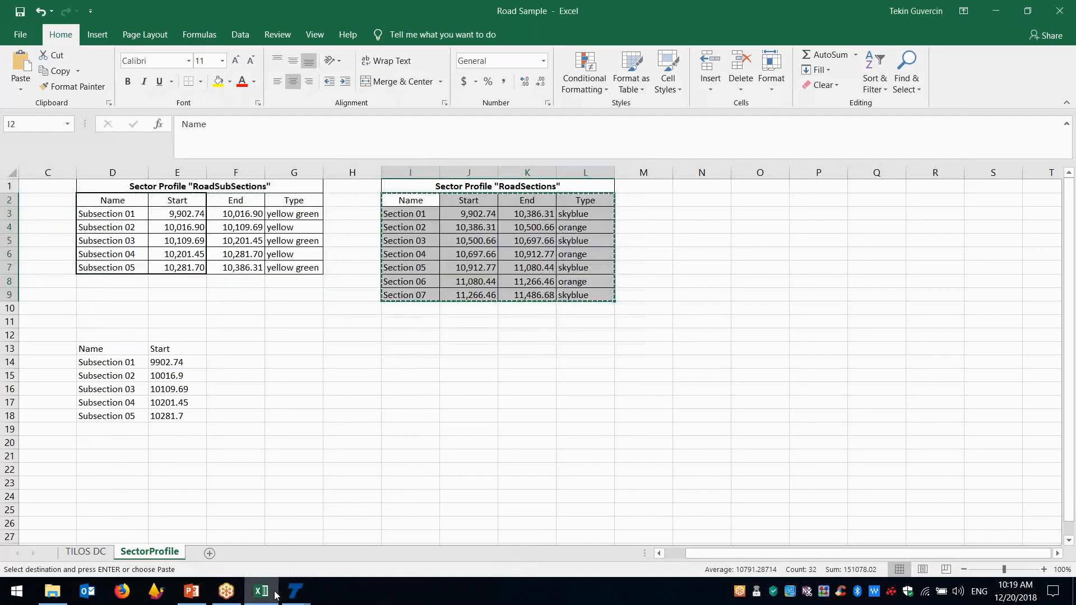
{"action": "left_click", "coordinate": [295, 592]}
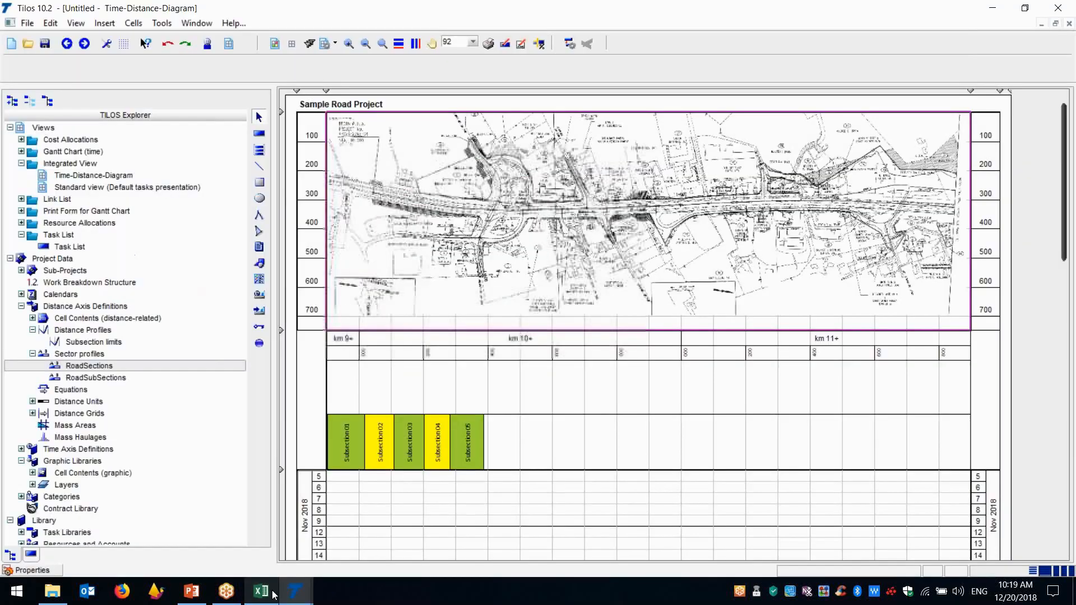
Import the copied section table into the RoadSections sector profile and delete the imported header row
{"action": "double_click", "coordinate": [112, 366]}
{"action": "left_click", "coordinate": [332, 443]}
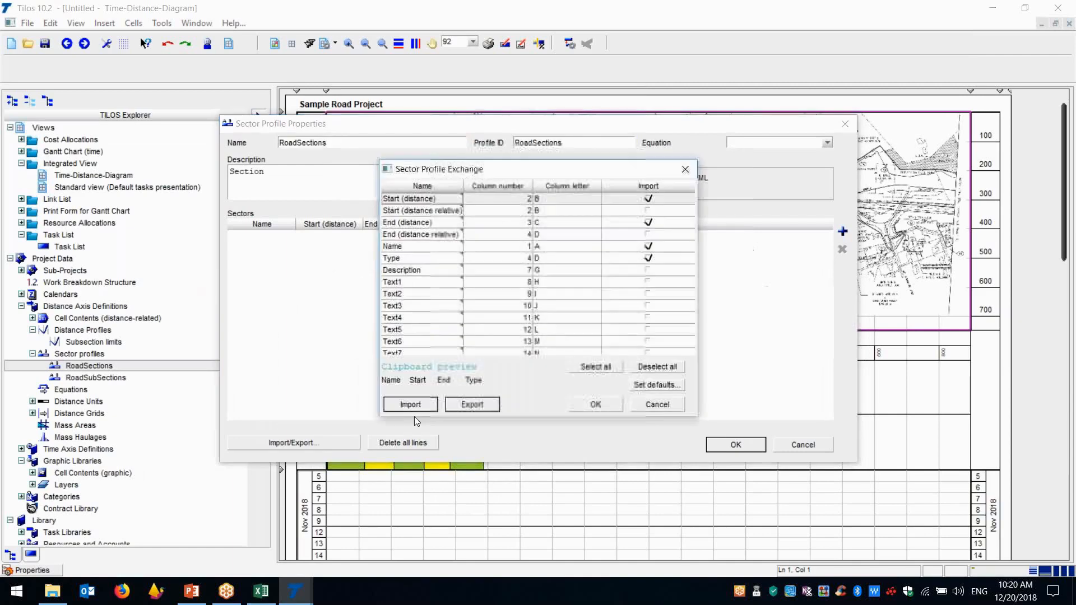
{"action": "left_click", "coordinate": [411, 404]}
{"action": "left_click", "coordinate": [435, 238]}
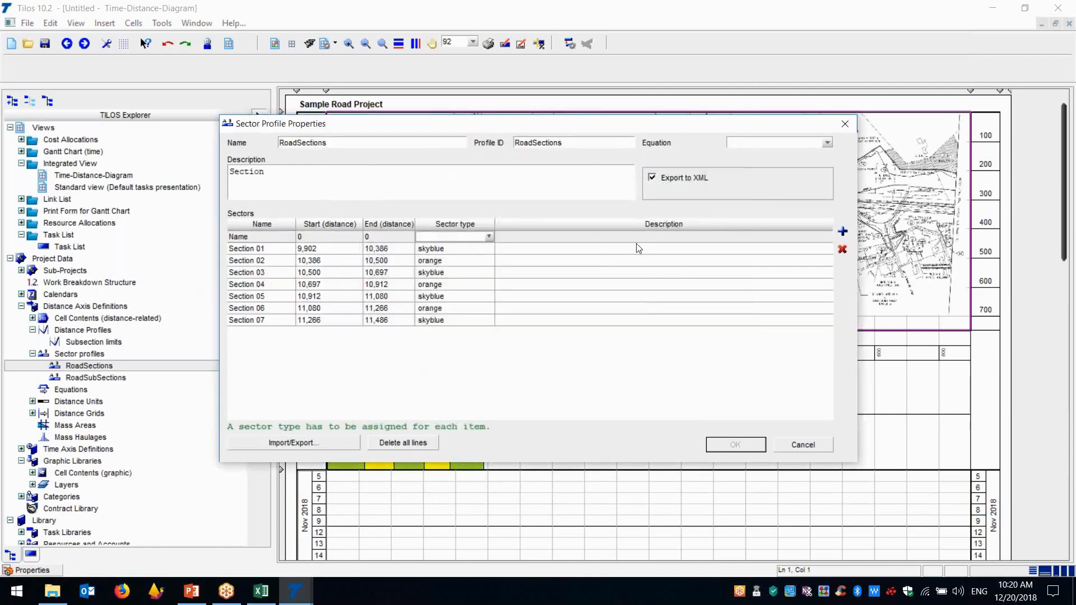
{"action": "left_click", "coordinate": [842, 249]}
{"action": "left_click", "coordinate": [735, 445]}
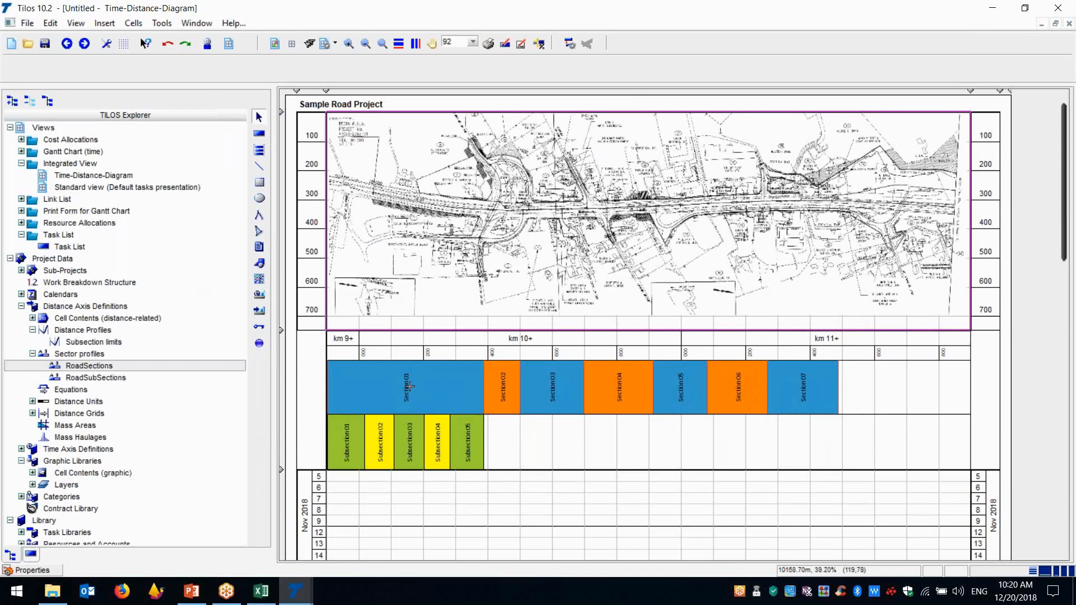
{"action": "key", "text": "ctrl"}
Open the Subsection limits distance profile, copy the Name and Start list (D13:E18) from the Excel workbook, and return to Tilos
{"action": "left_click", "coordinate": [104, 343]}
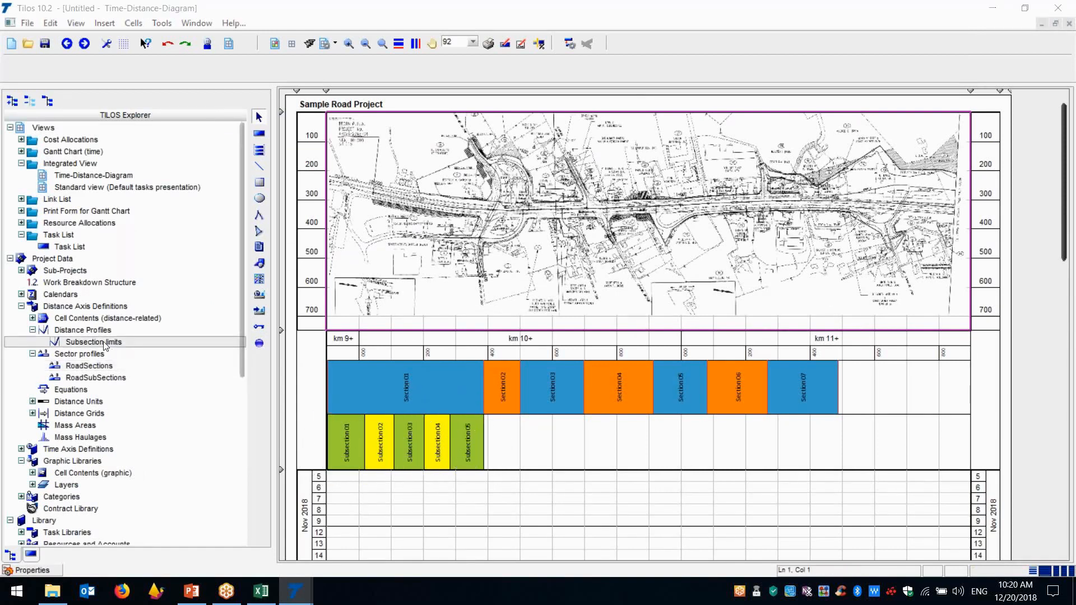
{"action": "double_click", "coordinate": [104, 343]}
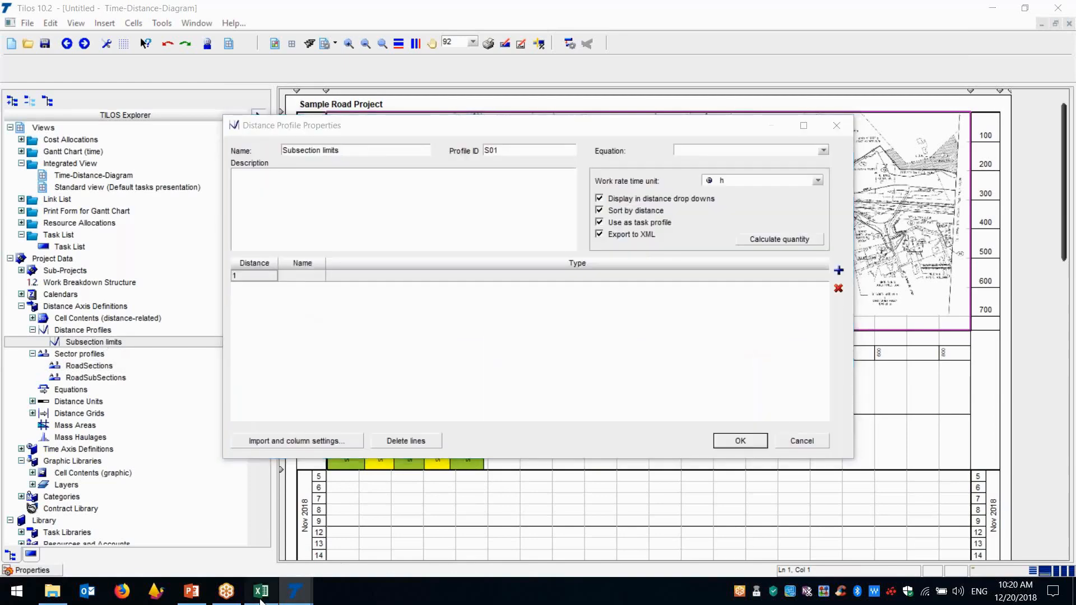
{"action": "left_click", "coordinate": [261, 591]}
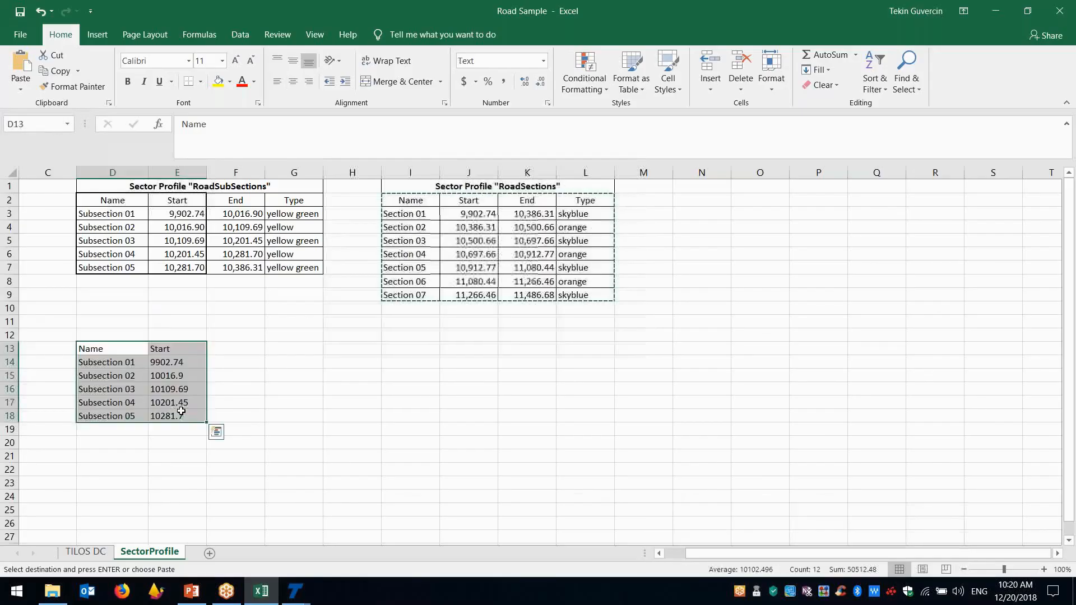
{"action": "right_click", "coordinate": [185, 417]}
{"action": "left_click", "coordinate": [211, 139]}
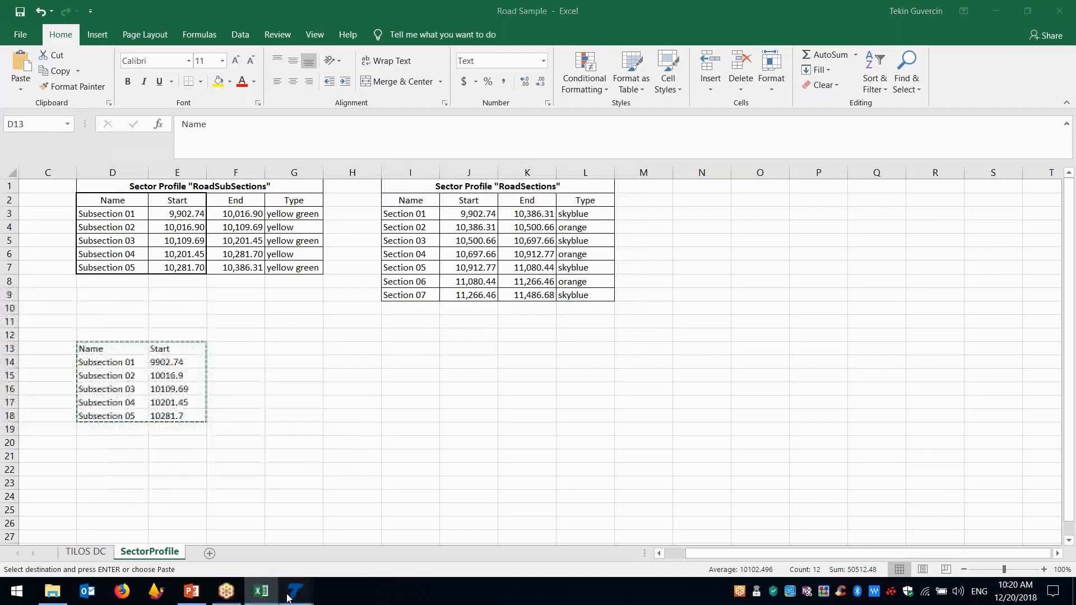
{"action": "mouse_move", "coordinate": [288, 597]}
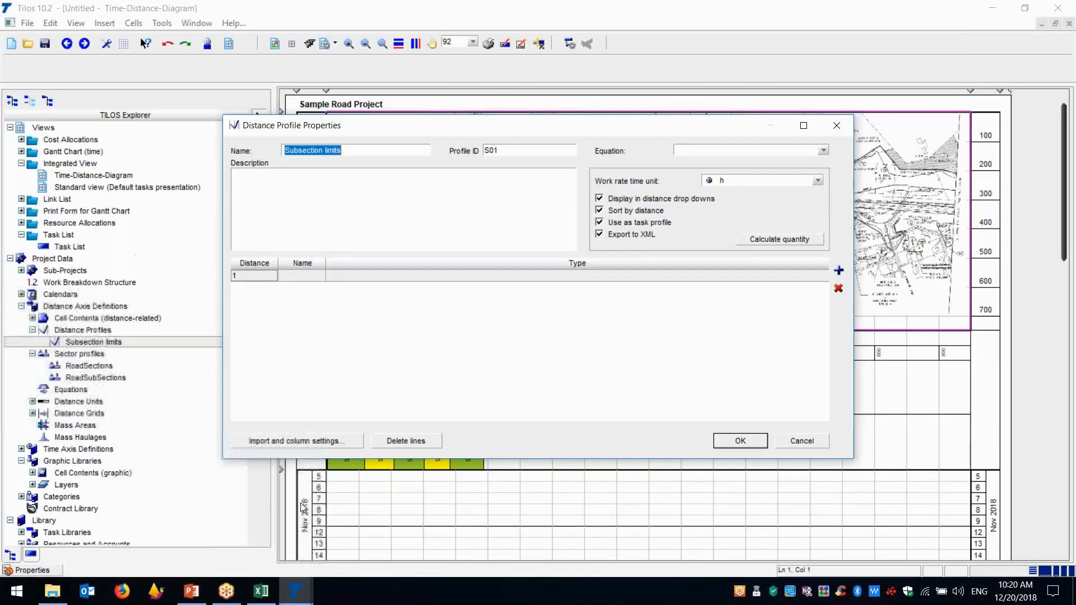
{"action": "left_click", "coordinate": [371, 538]}
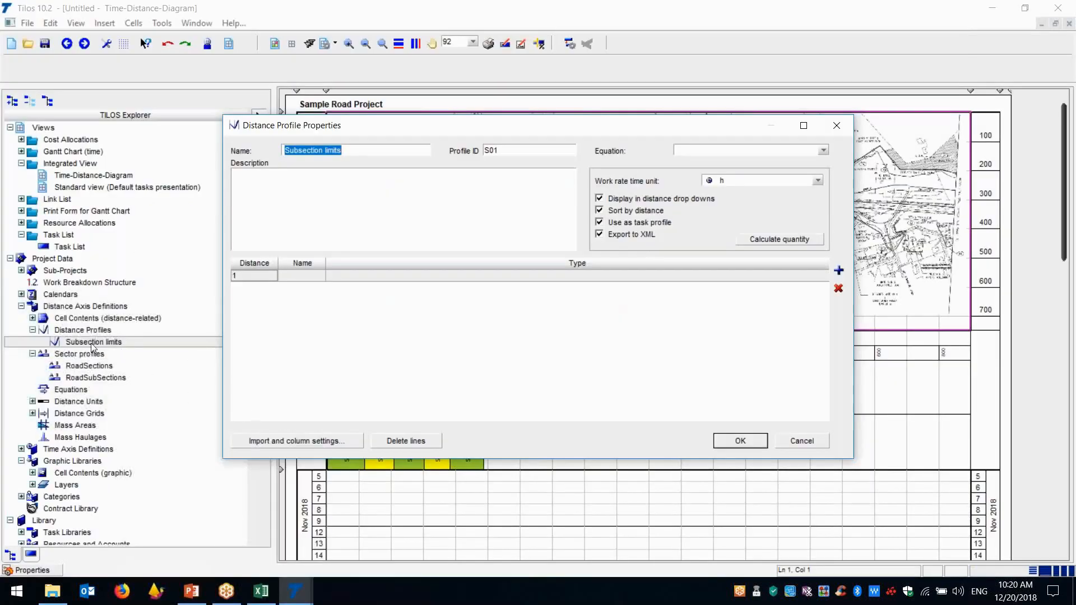
Import the copied limits into the Subsection limits distance profile, and delete the header row and the empty row at distance 1
{"action": "left_click", "coordinate": [295, 442]}
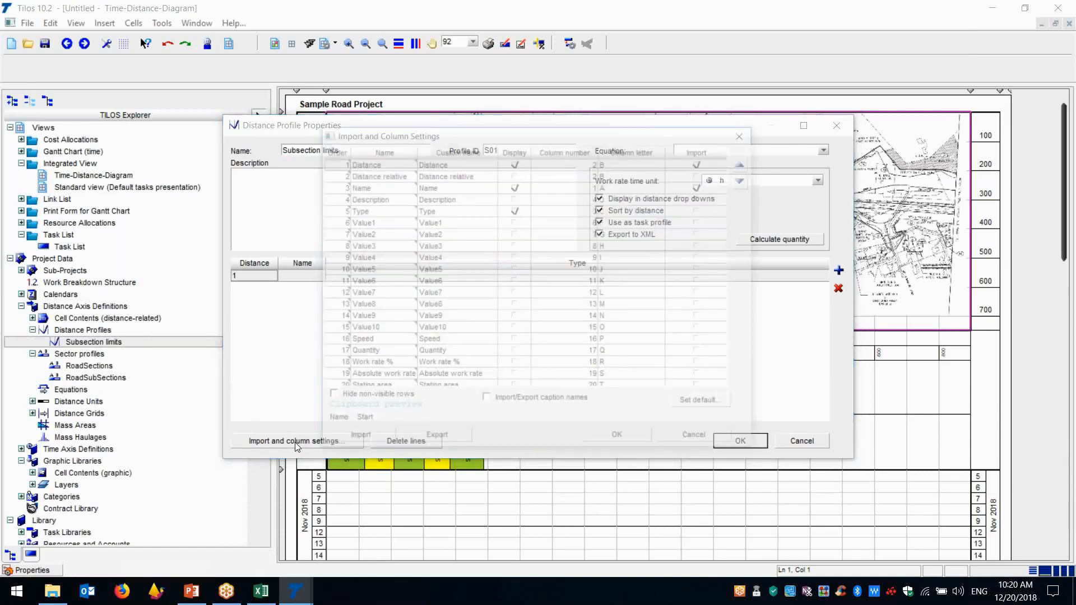
{"action": "left_click", "coordinate": [360, 438]}
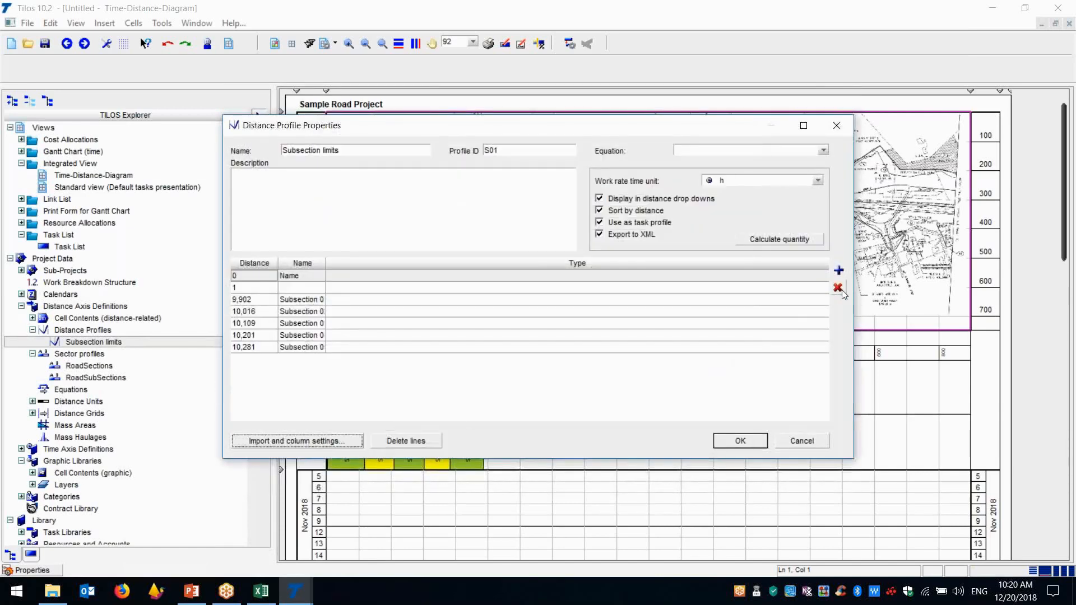
{"action": "left_click", "coordinate": [838, 288]}
{"action": "left_click", "coordinate": [838, 288]}
{"action": "left_click", "coordinate": [740, 441]}
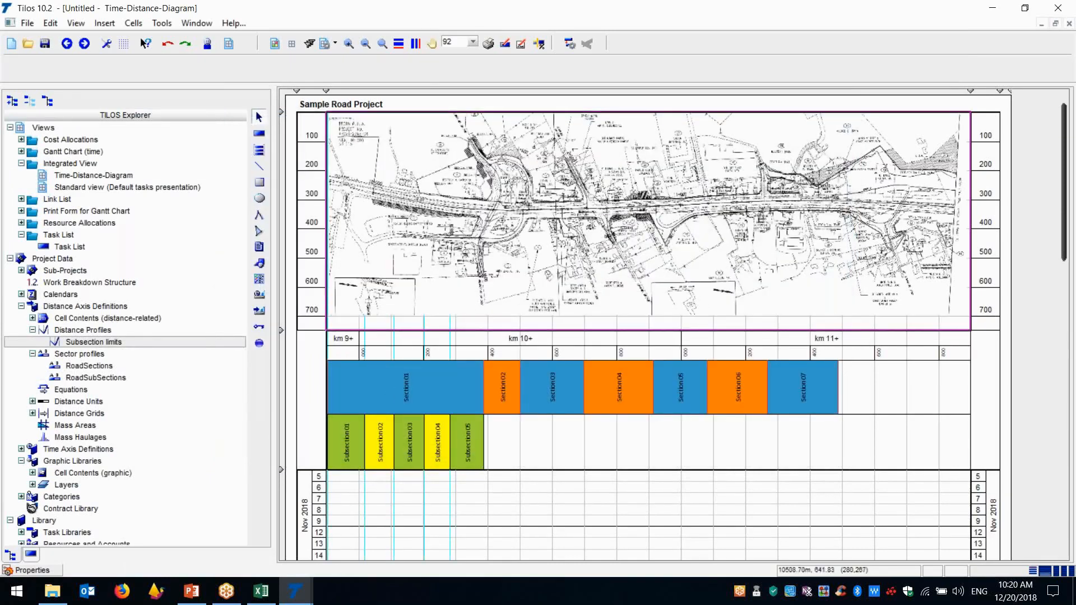
Examine the line settings of the "every 100" distance grid and how its subsection limit lines run through the time-distance diagram
{"action": "left_click", "coordinate": [59, 571]}
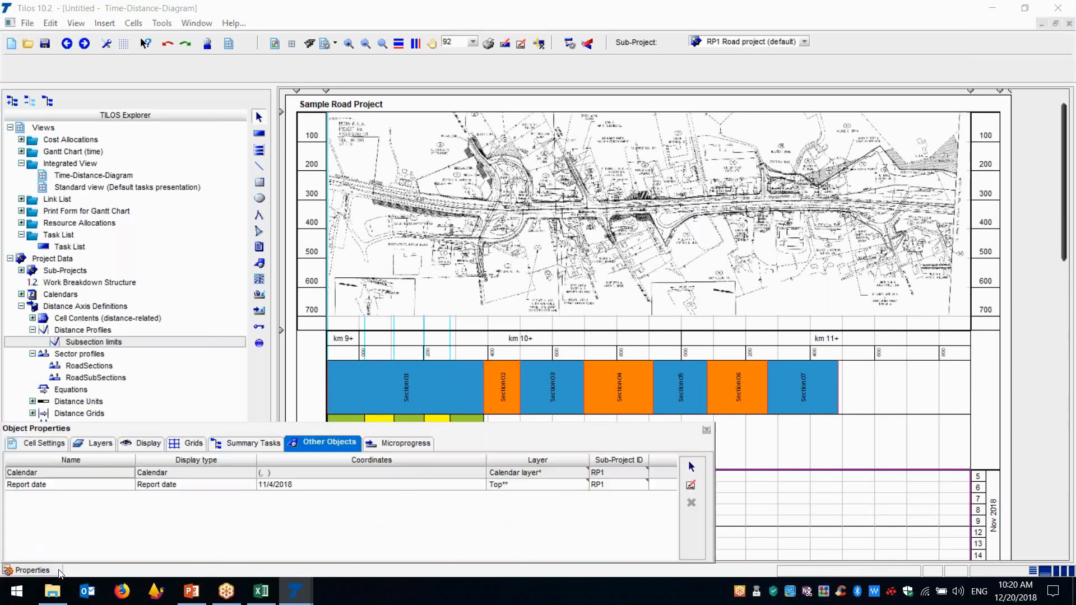
{"action": "left_click", "coordinate": [190, 443]}
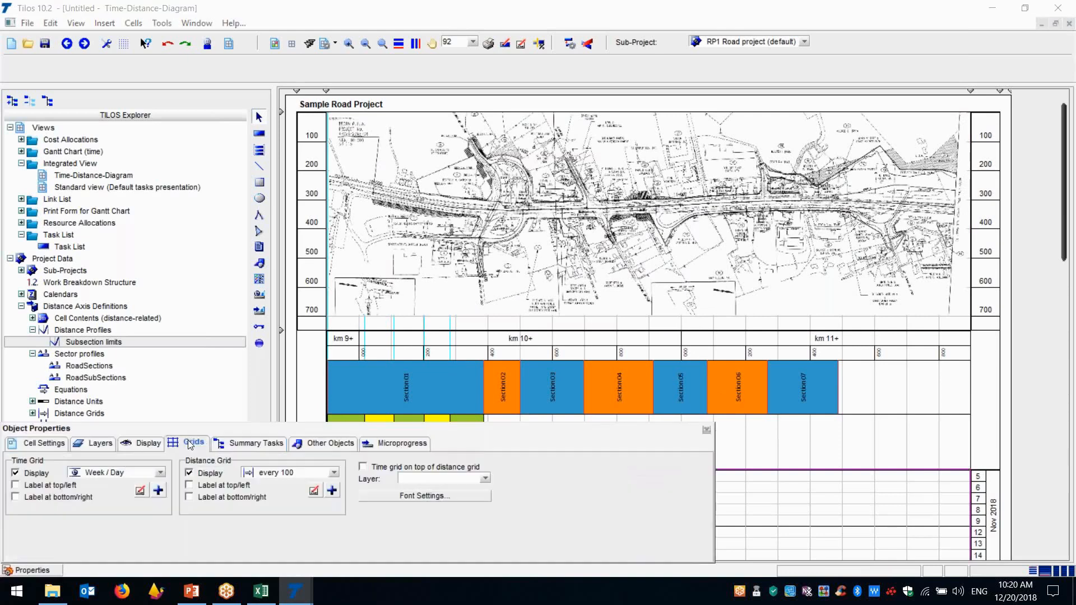
{"action": "left_click", "coordinate": [316, 491]}
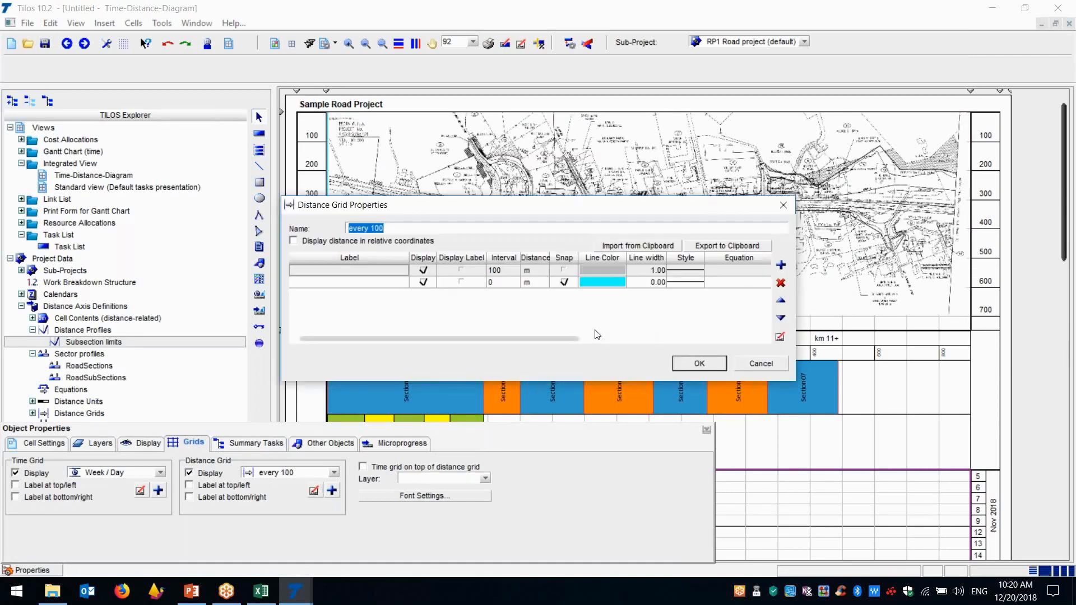
{"action": "left_click", "coordinate": [690, 366]}
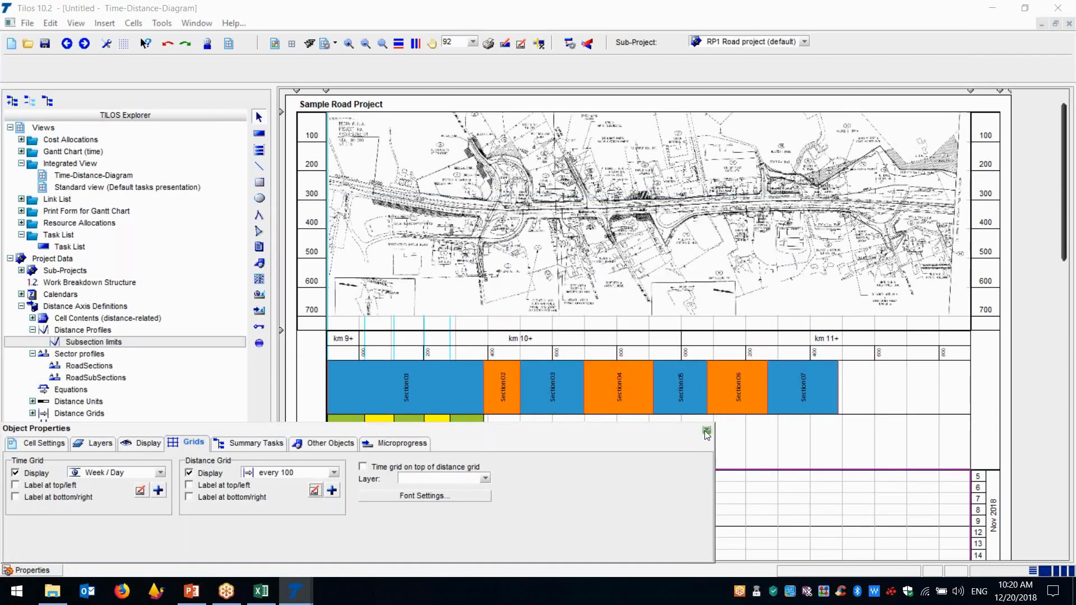
{"action": "left_click", "coordinate": [706, 431]}
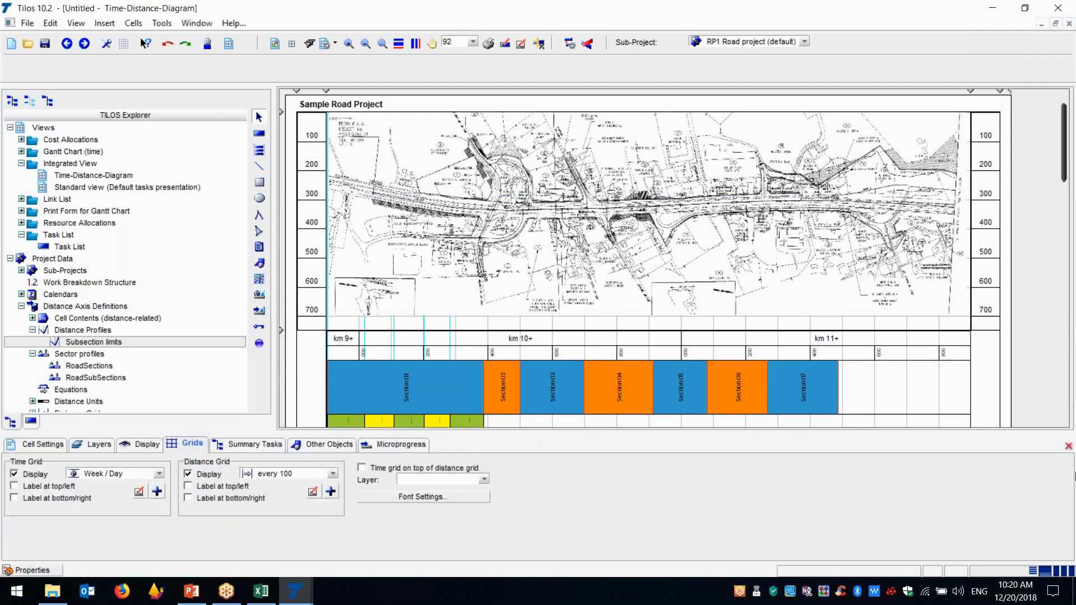
{"action": "left_click", "coordinate": [1068, 447]}
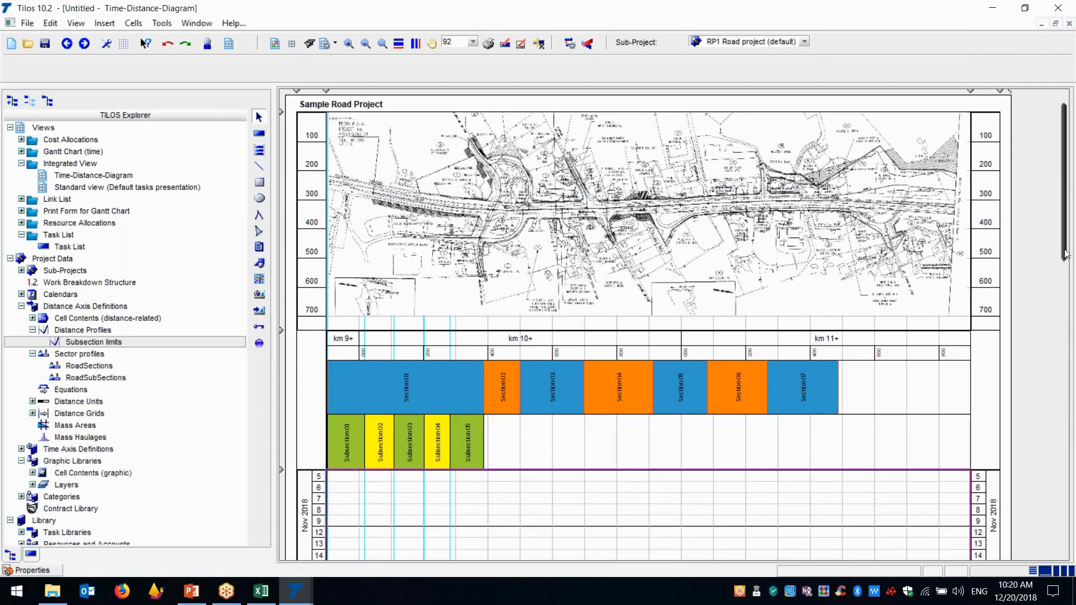
{"action": "scroll", "coordinate": [1072, 265], "scroll_direction": "down", "scroll_amount": 10}
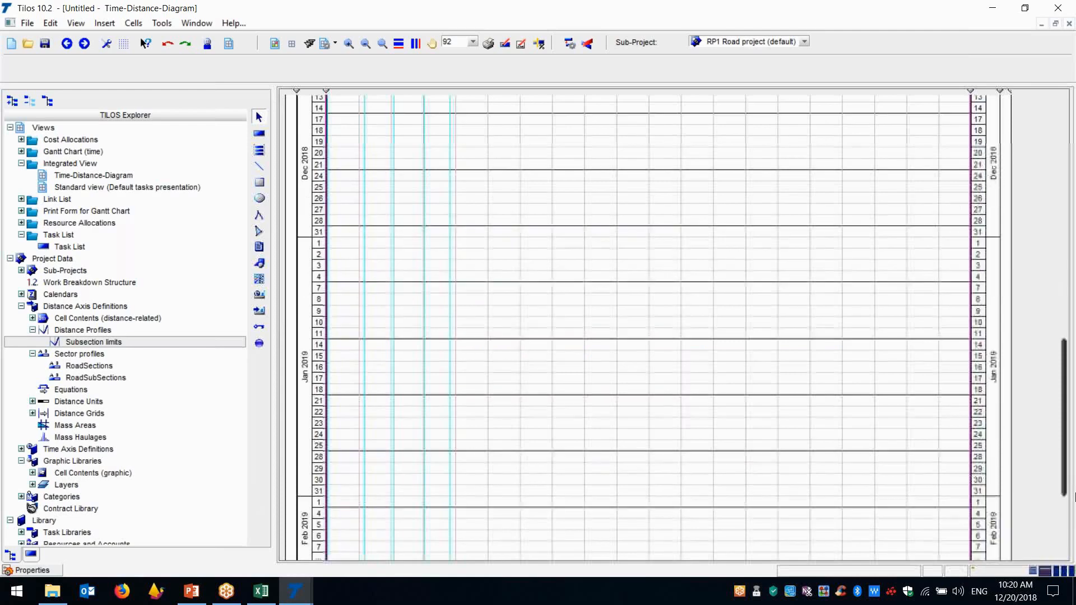
{"action": "scroll", "coordinate": [1072, 258], "scroll_direction": "up", "scroll_amount": 10}
{"action": "scroll", "coordinate": [1071, 254], "scroll_direction": "up", "scroll_amount": 1}
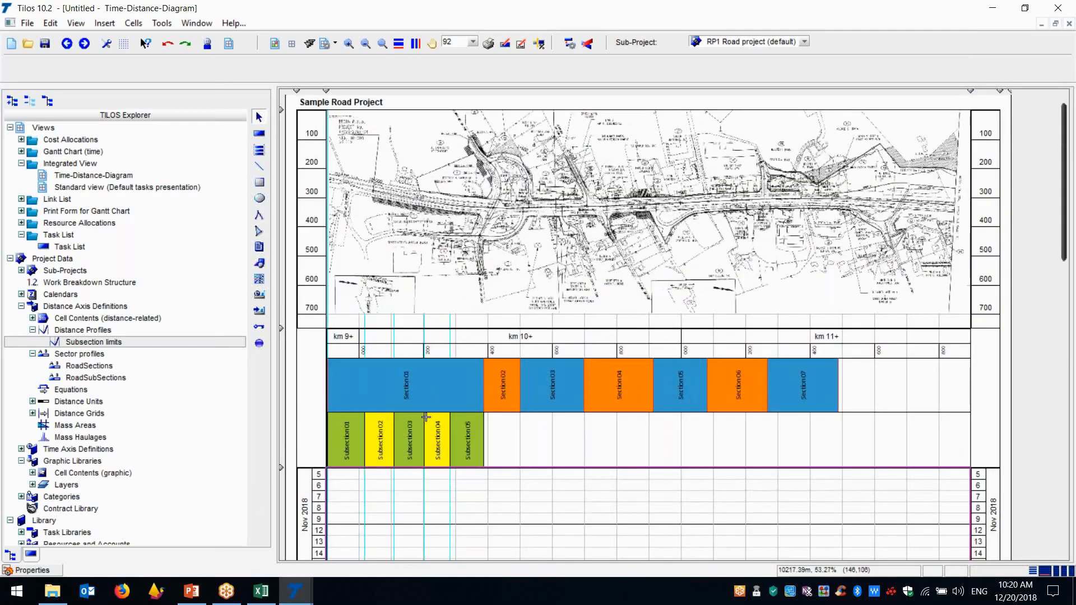
Place a point object on the road in the site plan, just past km 10+000
{"action": "left_click", "coordinate": [454, 245]}
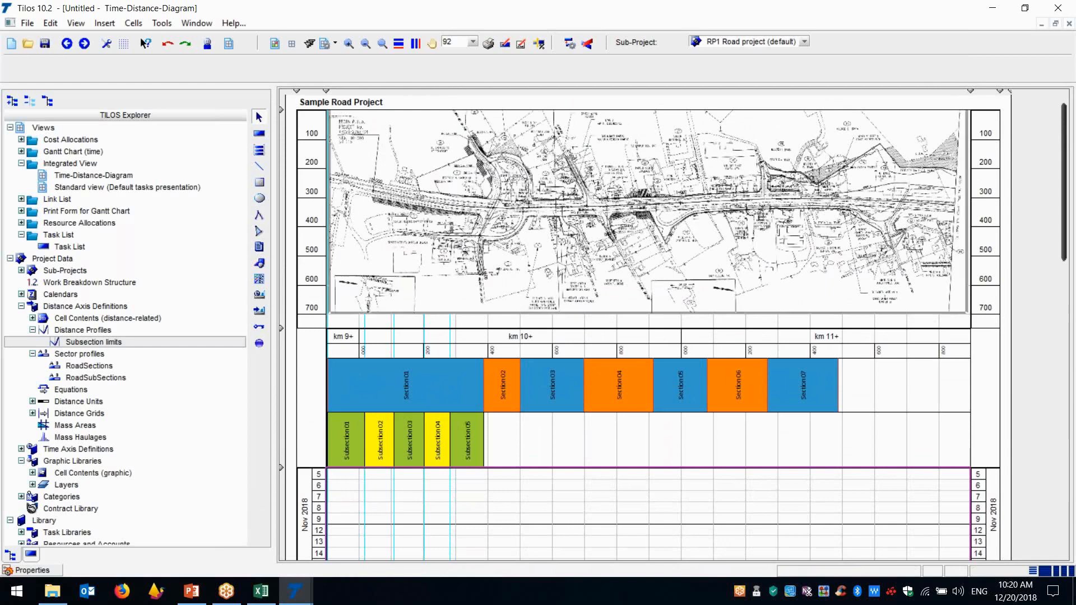
{"action": "left_click", "coordinate": [260, 344]}
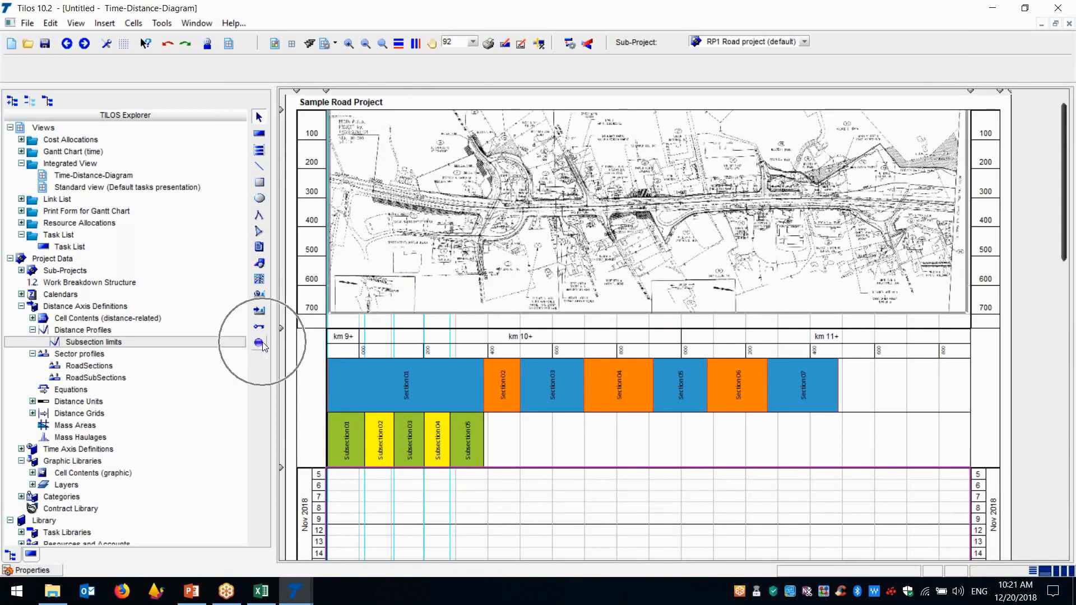
{"action": "left_click", "coordinate": [261, 343]}
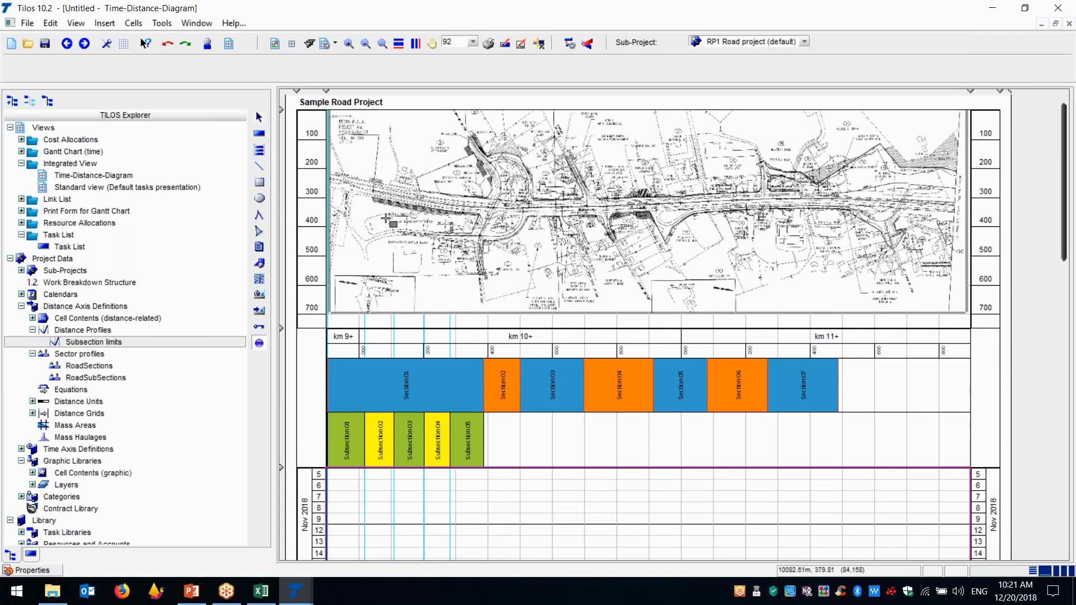
{"action": "left_click", "coordinate": [377, 196]}
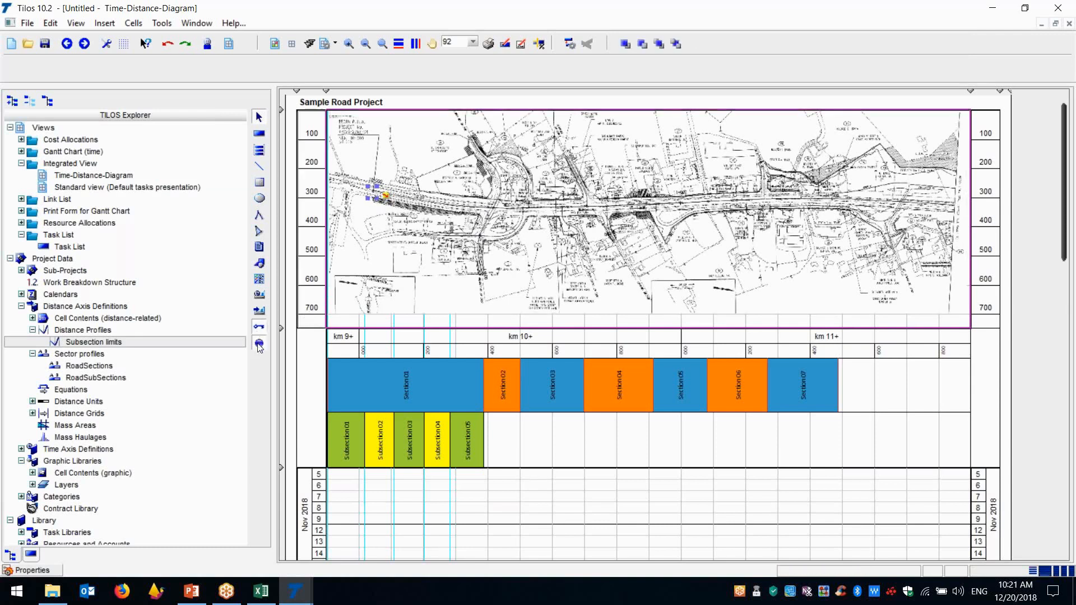
{"action": "left_click", "coordinate": [485, 214]}
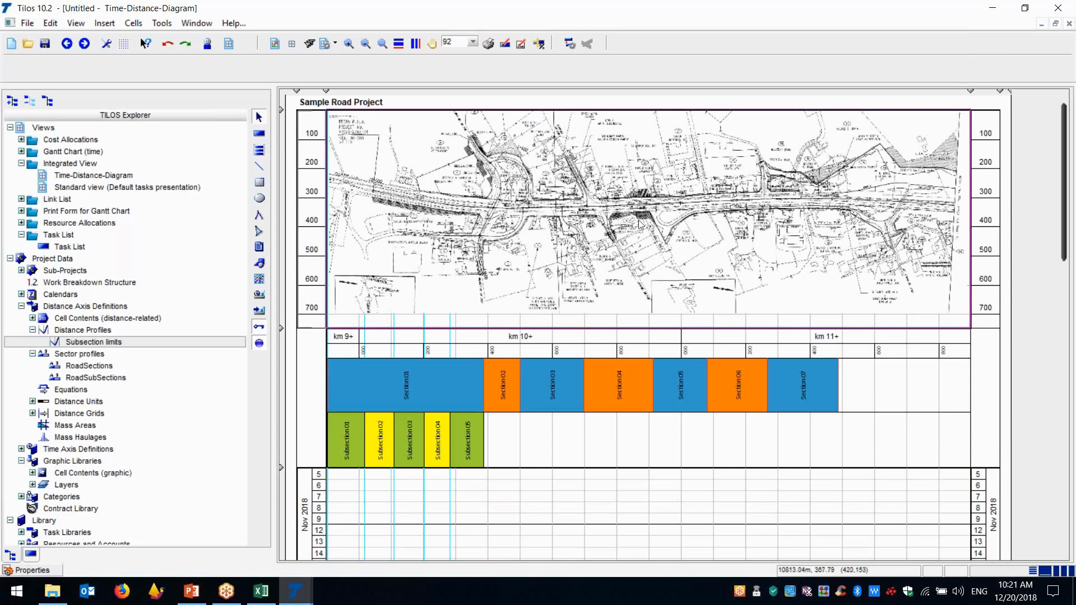
Create a new project from the template WPA-EMTY_FILE-STEP-2, which contains the sections and the imported point and line features
{"action": "left_click", "coordinate": [28, 23]}
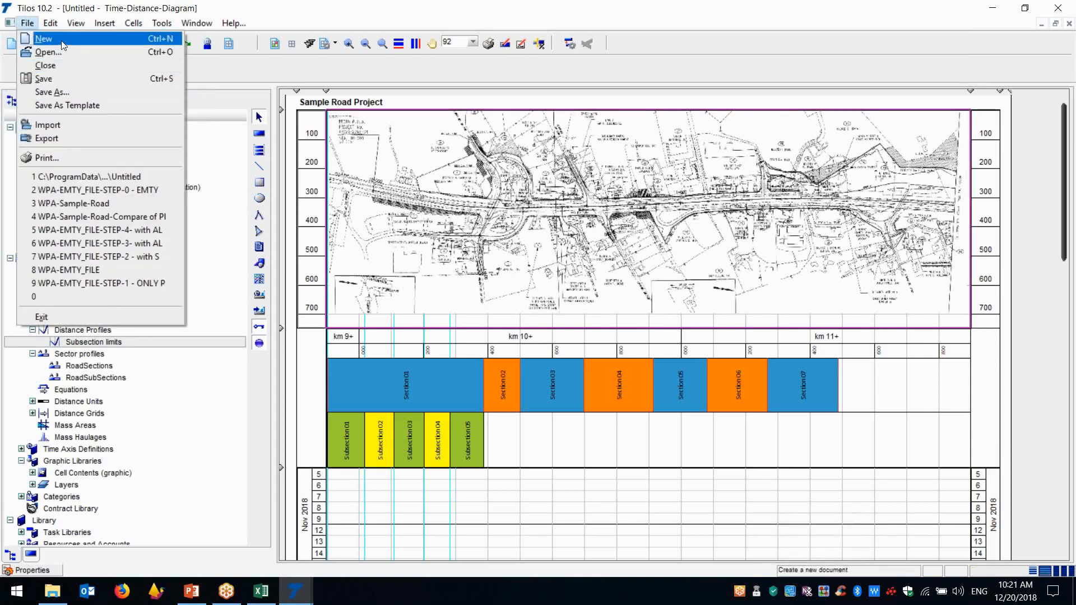
{"action": "left_click", "coordinate": [44, 39]}
{"action": "left_click_drag", "start_coordinate": [658, 297], "coordinate": [655, 328]}
{"action": "left_click", "coordinate": [529, 325]}
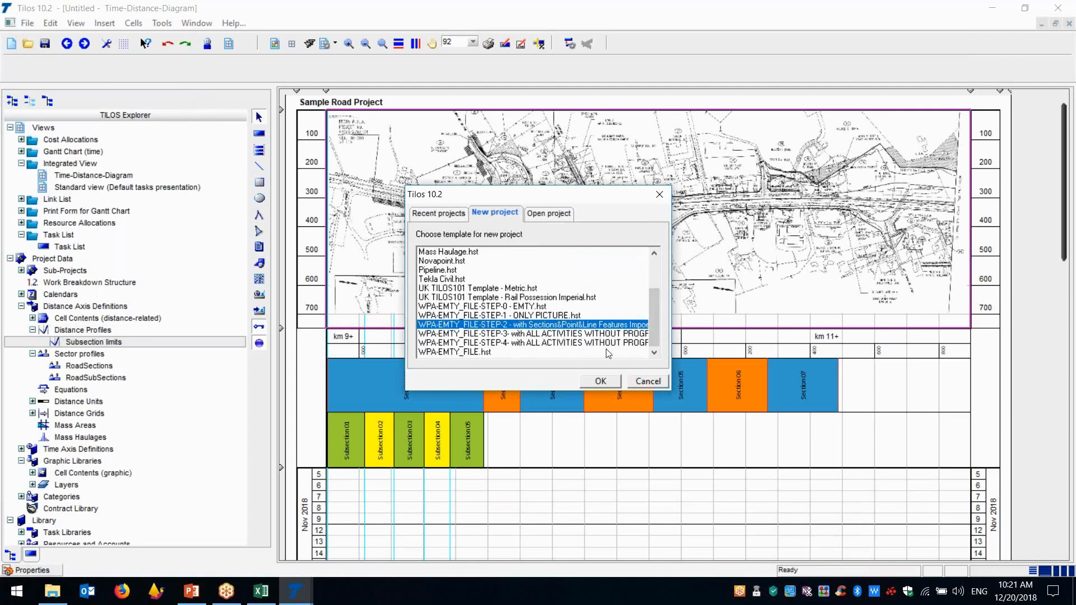
{"action": "left_click", "coordinate": [600, 381]}
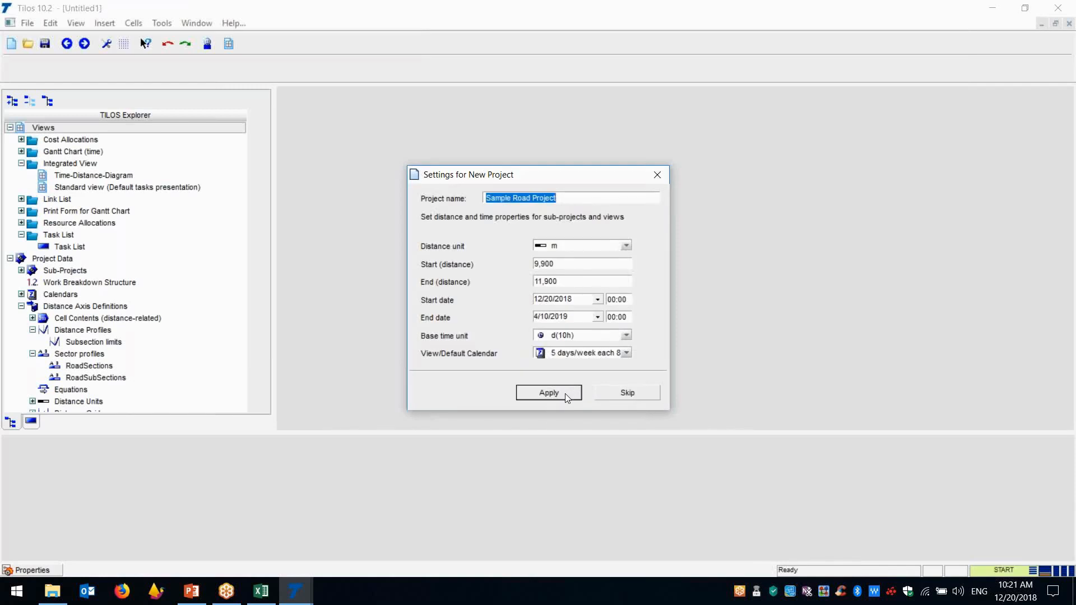
{"action": "left_click", "coordinate": [565, 393]}
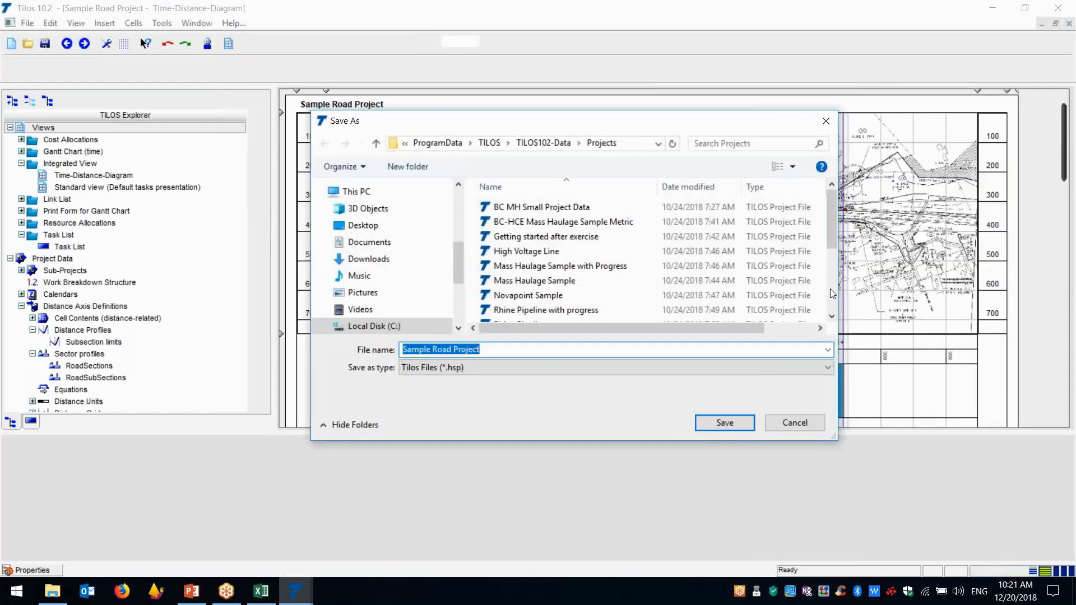
Save the new project as Untitled in the Projects folder, replacing the existing file
{"action": "scroll", "coordinate": [829, 268], "scroll_direction": "down", "scroll_amount": 3}
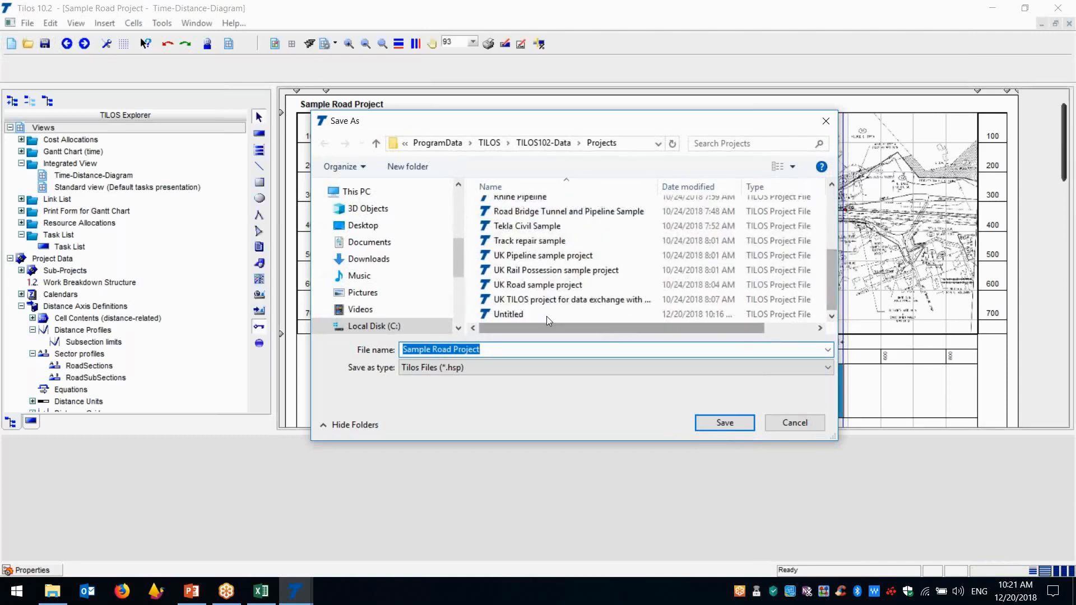
{"action": "left_click", "coordinate": [538, 299]}
{"action": "left_click", "coordinate": [513, 314]}
{"action": "left_click", "coordinate": [724, 422]}
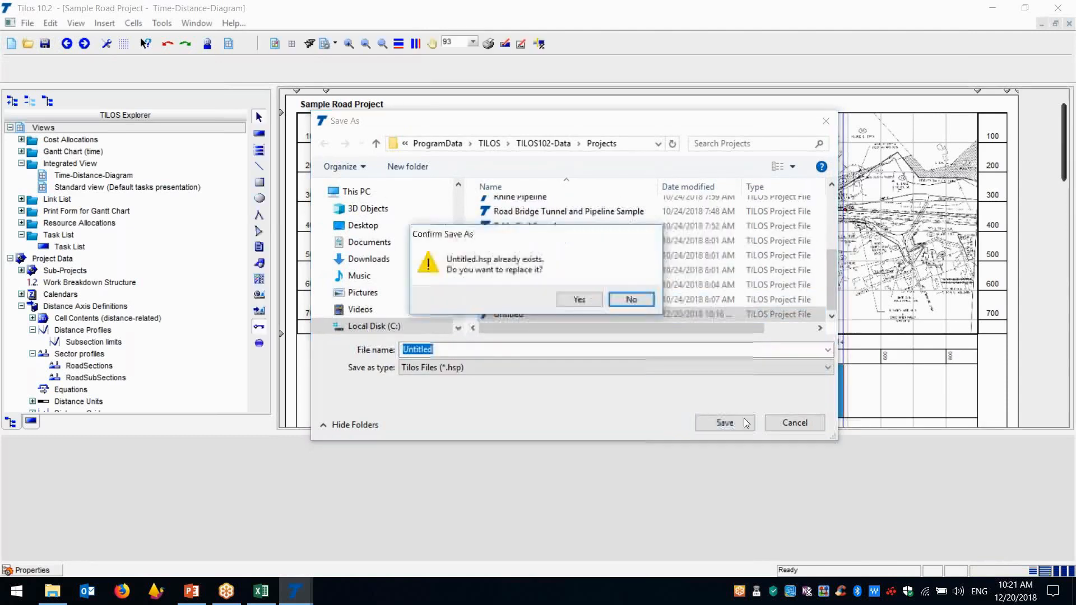
{"action": "left_click", "coordinate": [577, 300]}
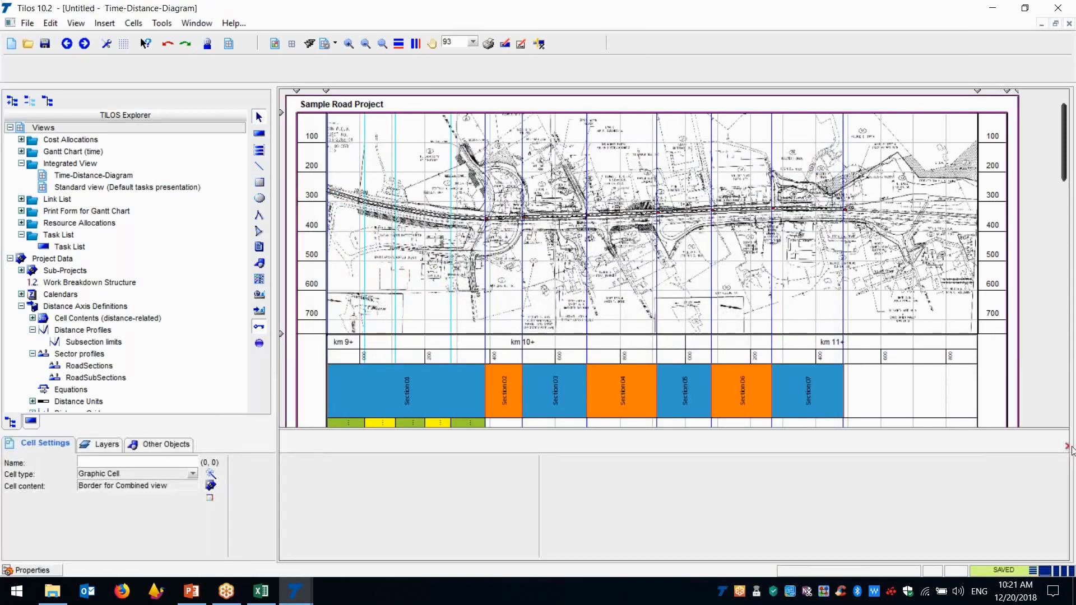
Examine the point and line features on the site plan and the section limit lines in the full time-distance diagram
{"action": "left_click", "coordinate": [1067, 446]}
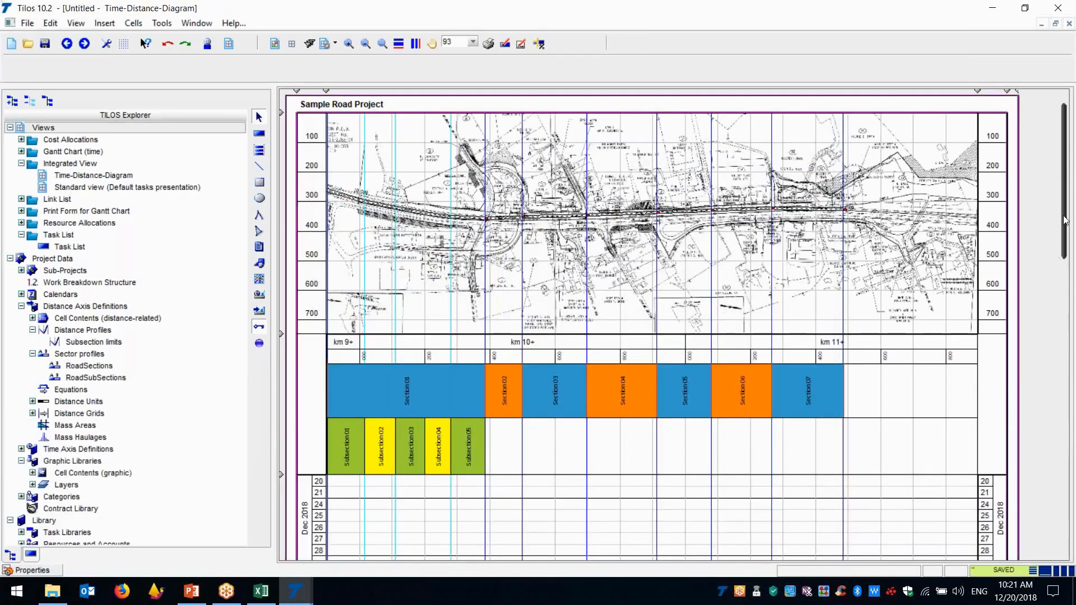
{"action": "left_click_drag", "start_coordinate": [1063, 218], "coordinate": [931, 240]}
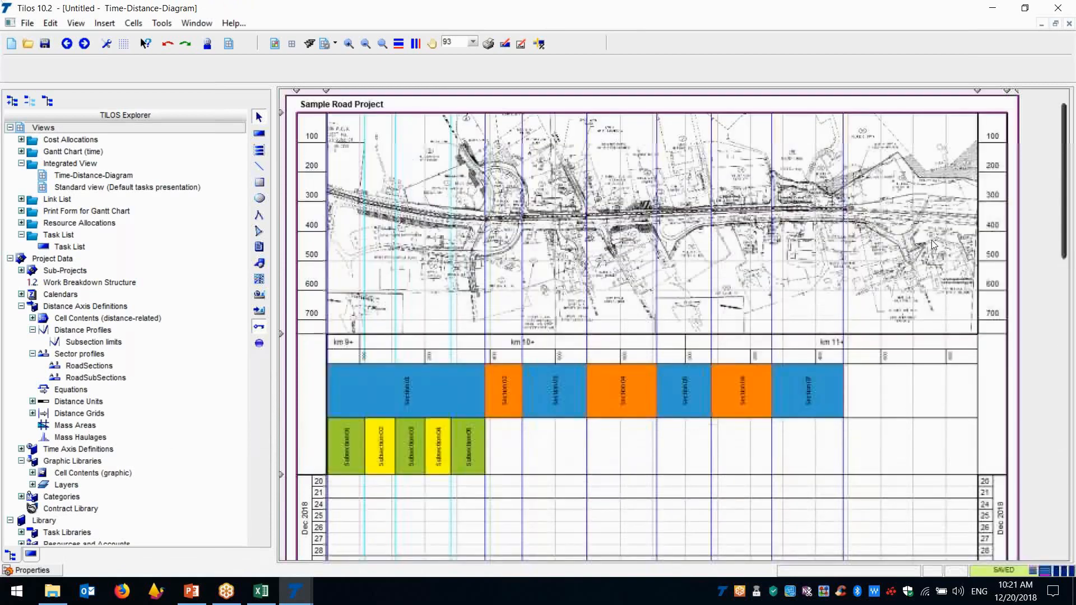
{"action": "left_click", "coordinate": [931, 241]}
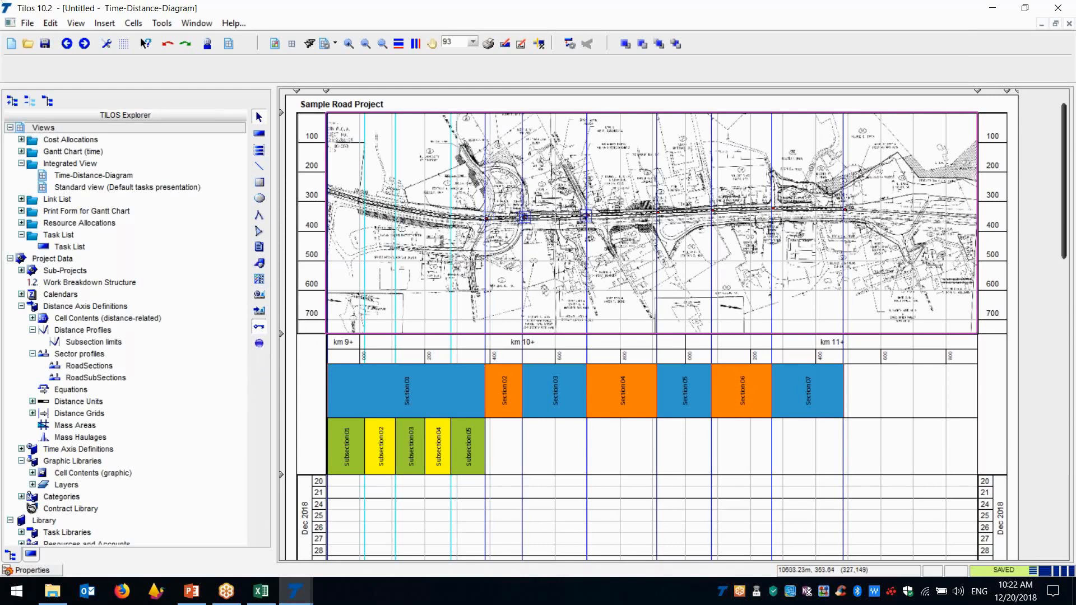
{"action": "key", "text": "ctrl"}
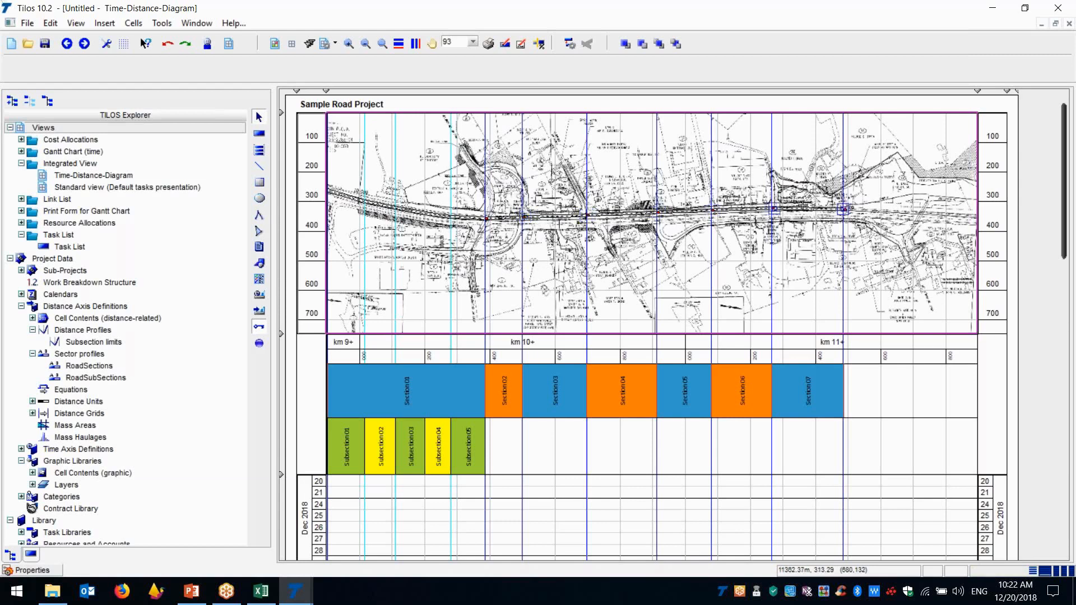
{"action": "mouse_move", "coordinate": [803, 205]}
Draw a Roads and Motoways task about 89 m long at the start of Subsection 01, from 1/2/2019 to 1/7/2019
{"action": "left_click_drag", "start_coordinate": [1066, 229], "coordinate": [1047, 288]}
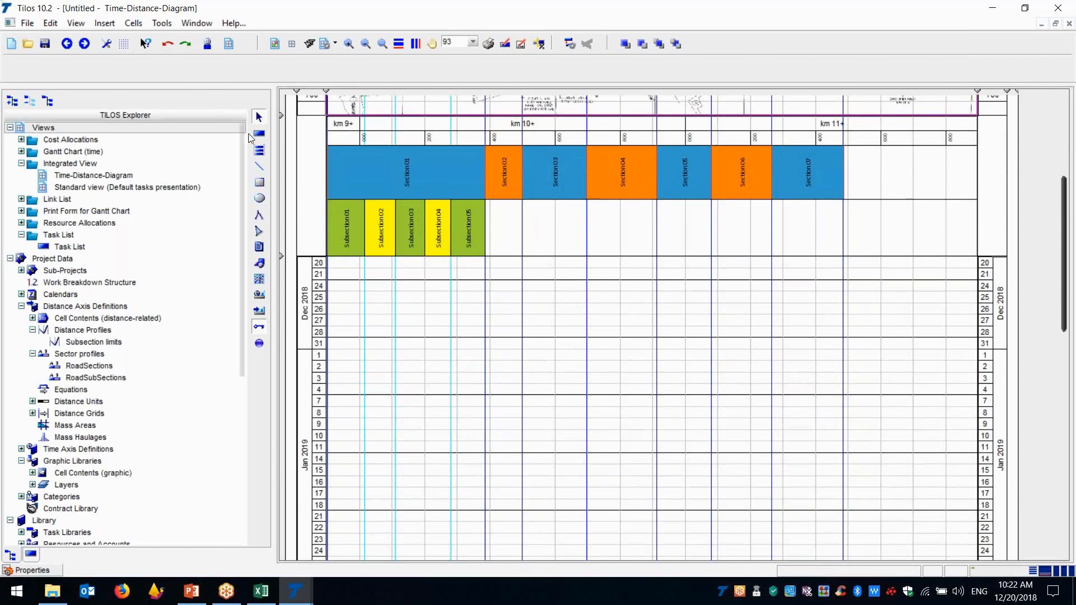
{"action": "left_click", "coordinate": [259, 134]}
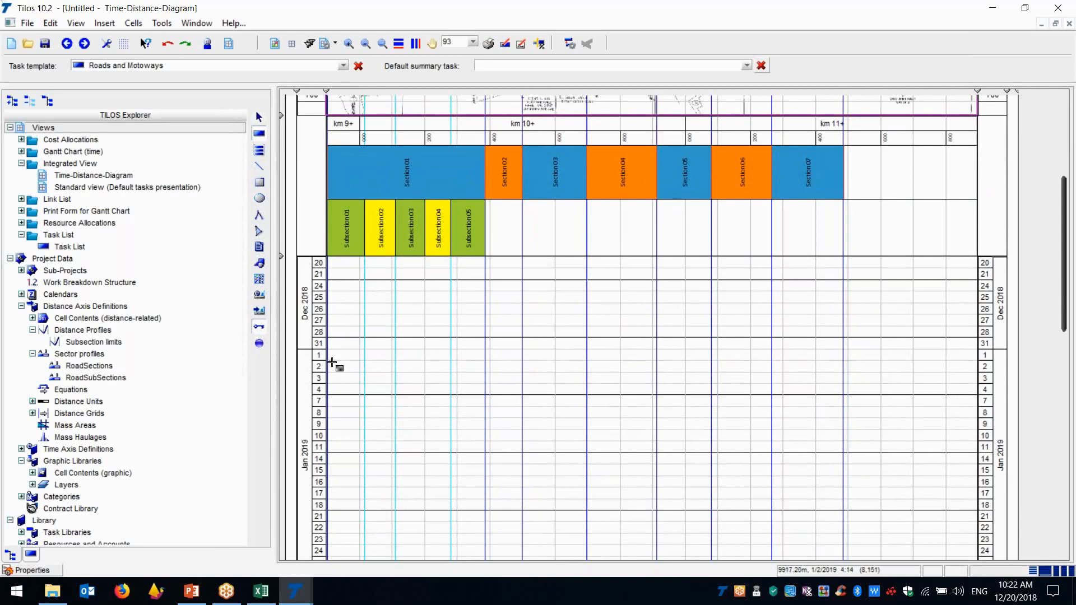
{"action": "left_click_drag", "start_coordinate": [332, 361], "coordinate": [380, 434]}
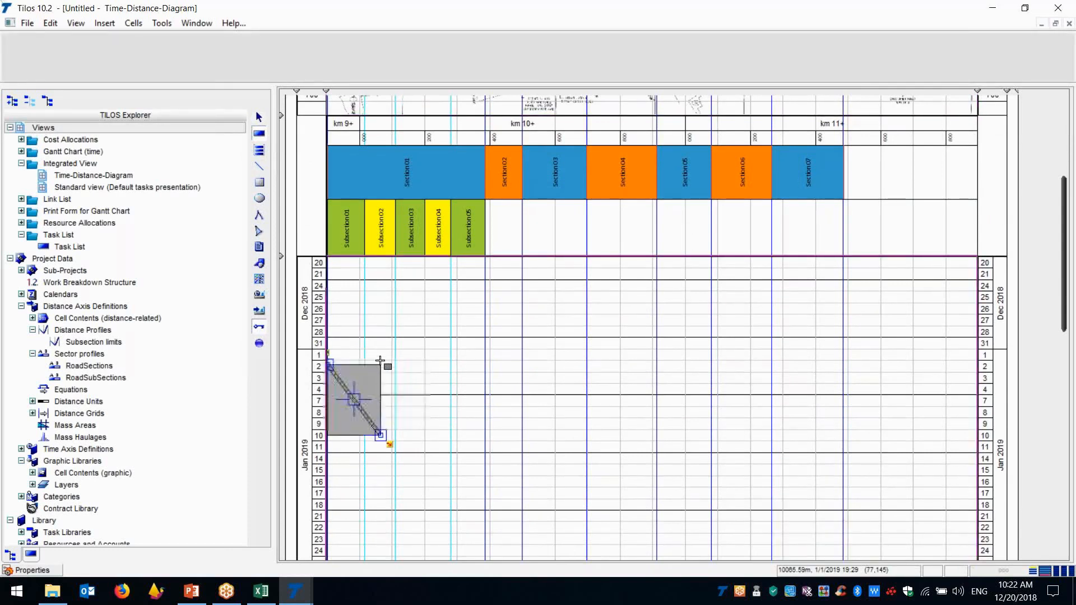
{"action": "mouse_move", "coordinate": [380, 360]}
{"action": "left_mouse_down"}
{"action": "mouse_move", "coordinate": [473, 402]}
{"action": "mouse_move", "coordinate": [361, 353]}
{"action": "mouse_move", "coordinate": [356, 331]}
{"action": "left_mouse_up"}
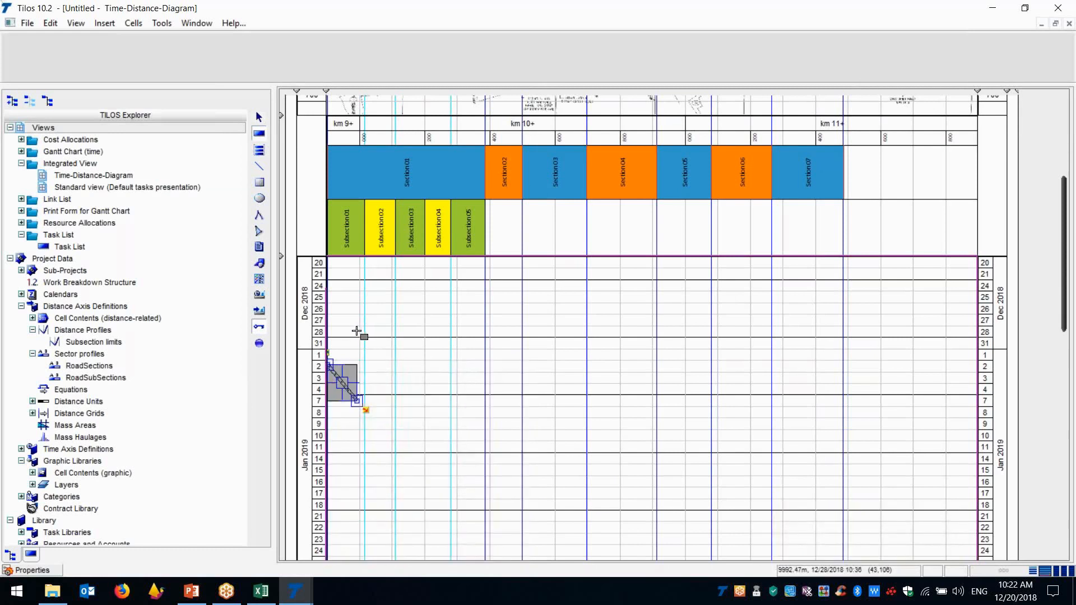
Open the new task's coordinate properties and assign it to the sector Subsection 01
{"action": "left_click", "coordinate": [35, 569]}
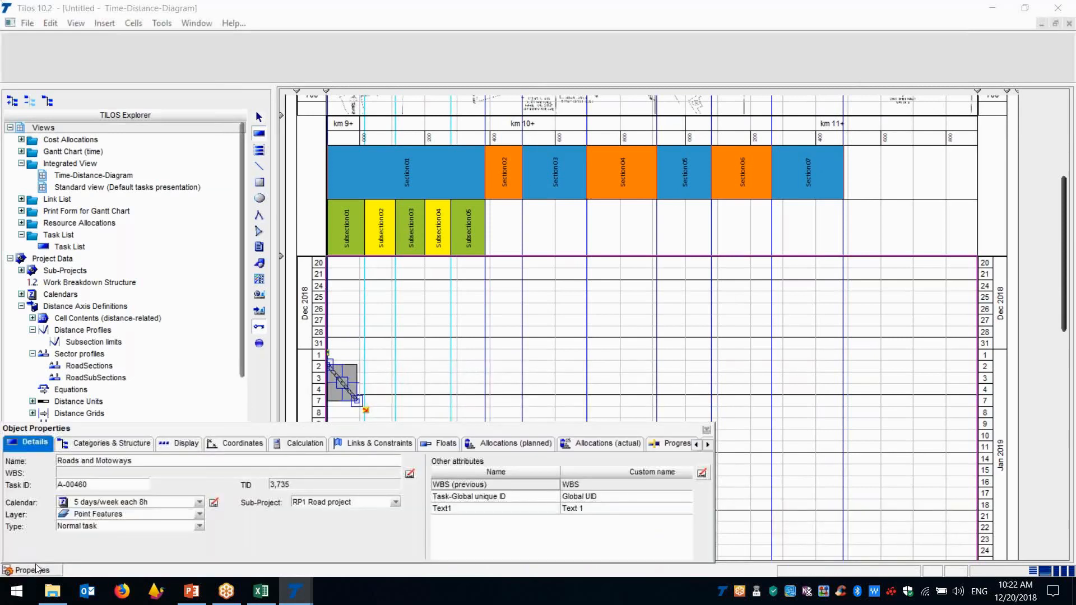
{"action": "left_click", "coordinate": [707, 429]}
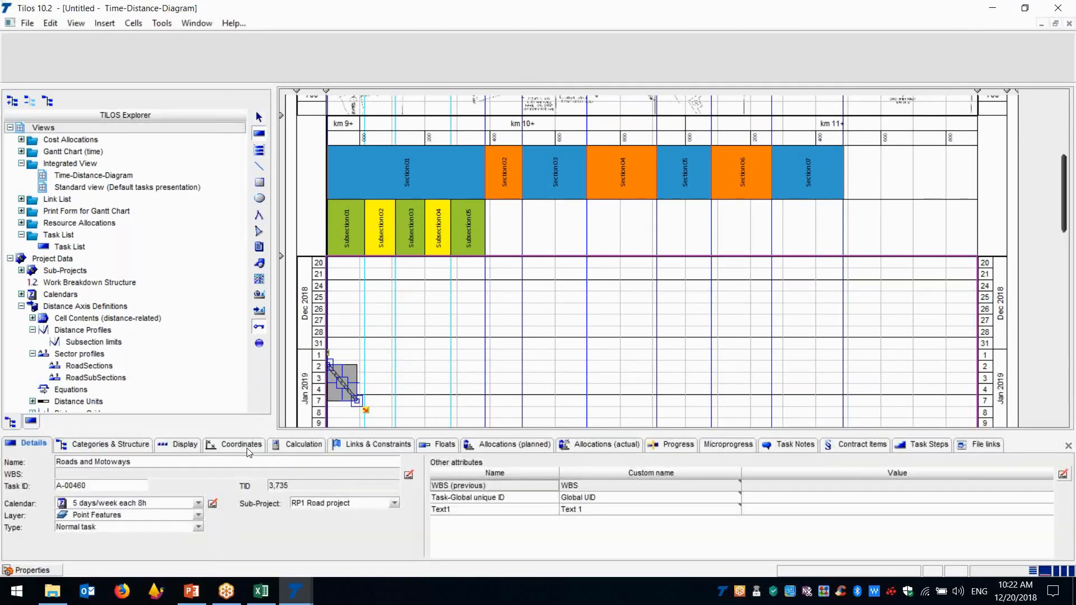
{"action": "left_click", "coordinate": [241, 444]}
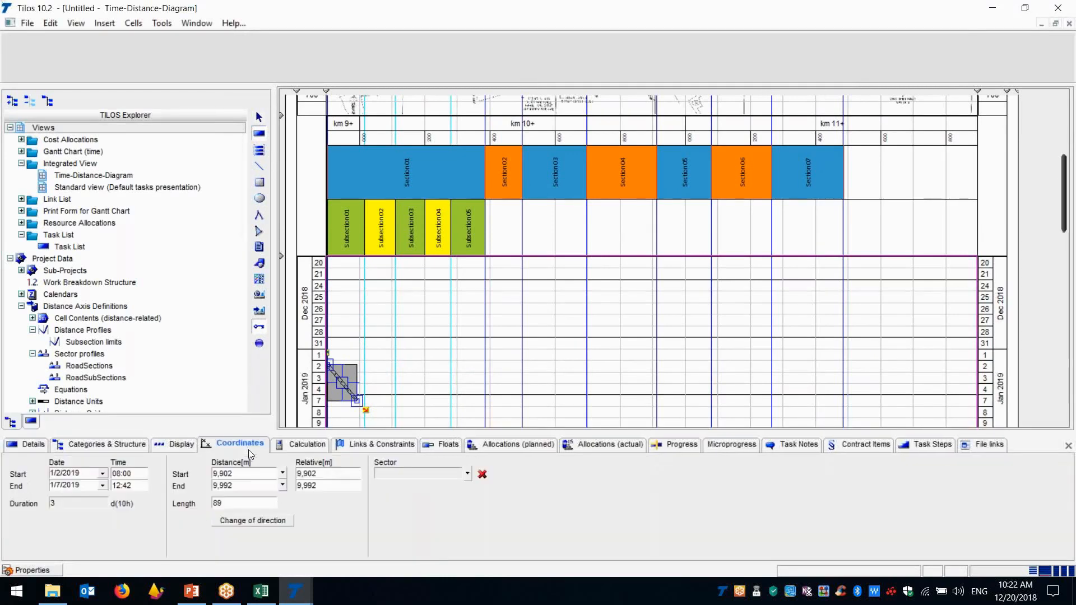
{"action": "left_click", "coordinate": [467, 475]}
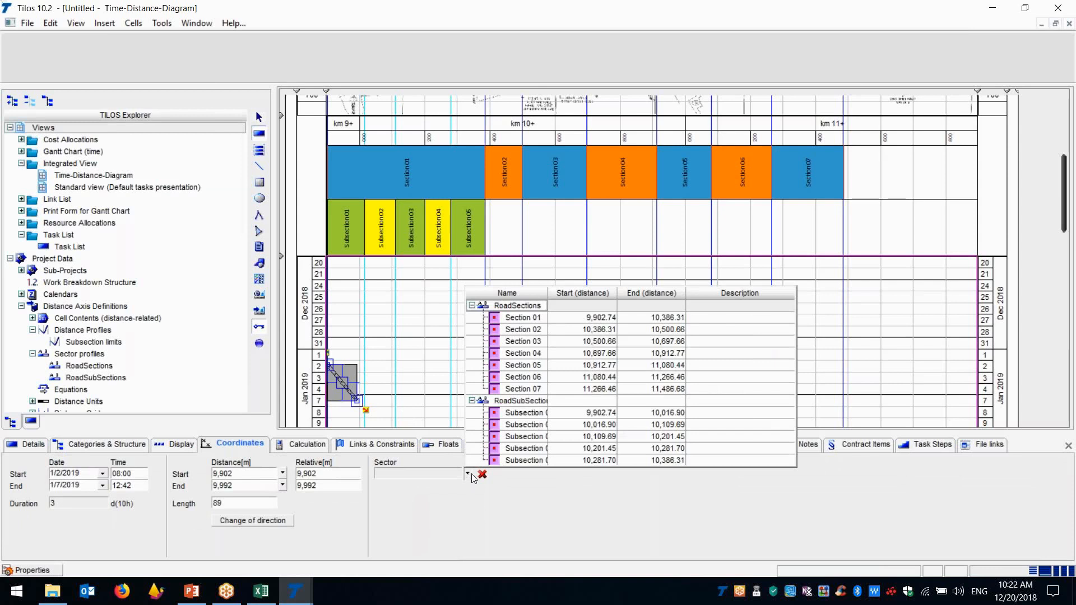
{"action": "left_click", "coordinate": [521, 416]}
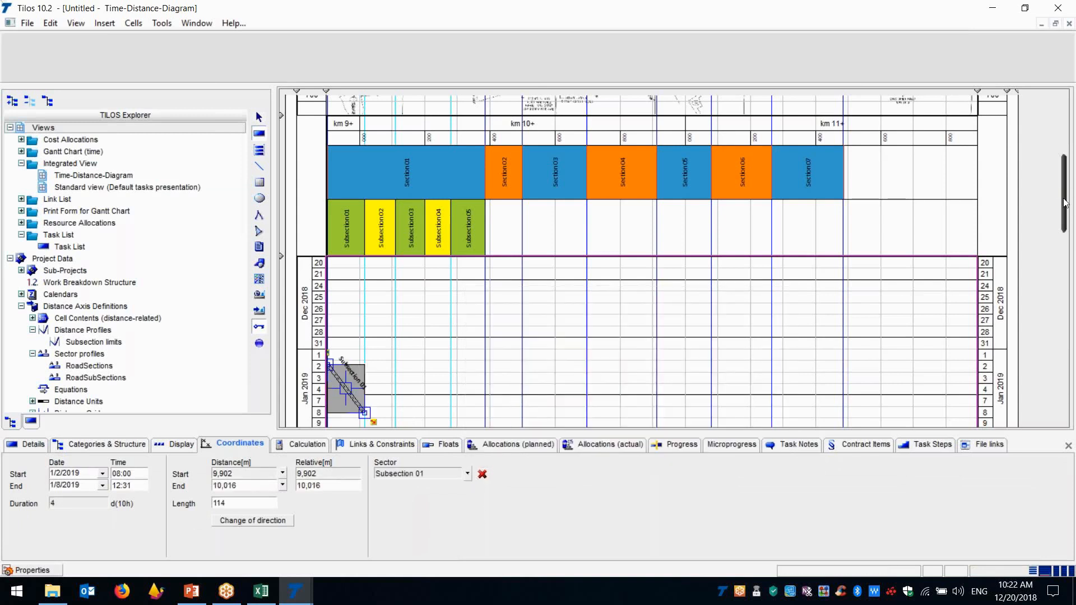
Draw a second task starting 1/10/2019 at the beginning of Subsection 02 and assign it to that sector
{"action": "left_click_drag", "start_coordinate": [1065, 202], "coordinate": [1064, 243]}
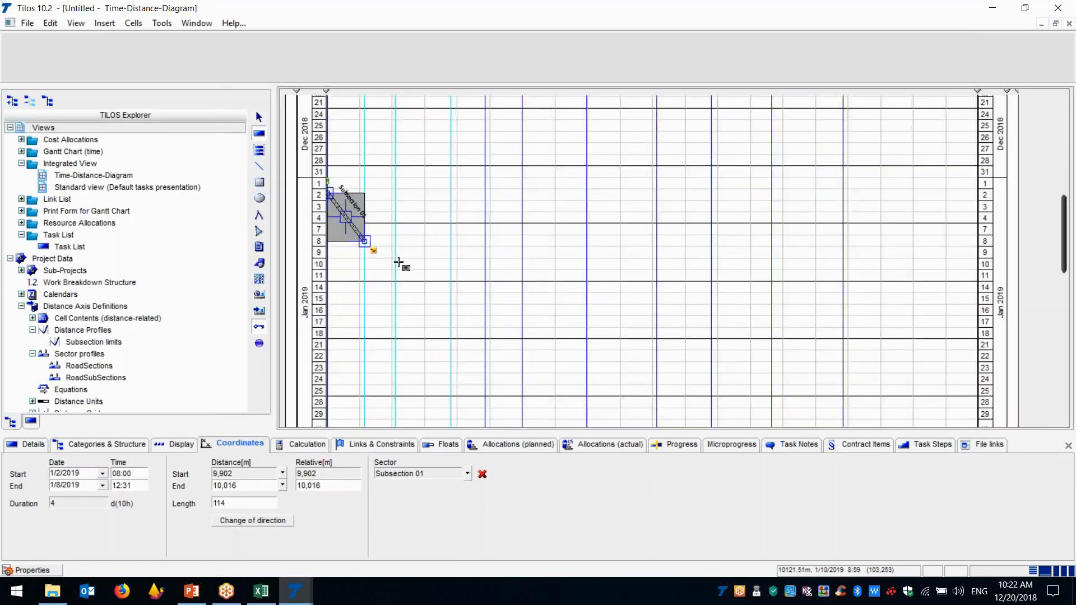
{"action": "left_click_drag", "start_coordinate": [367, 261], "coordinate": [382, 271]}
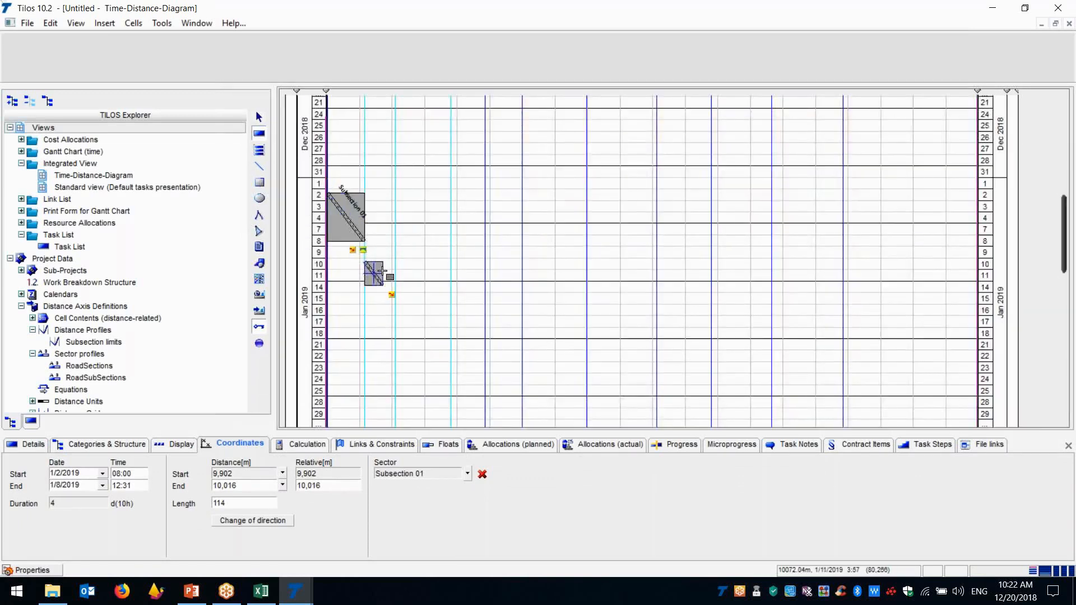
{"action": "left_click", "coordinate": [467, 474]}
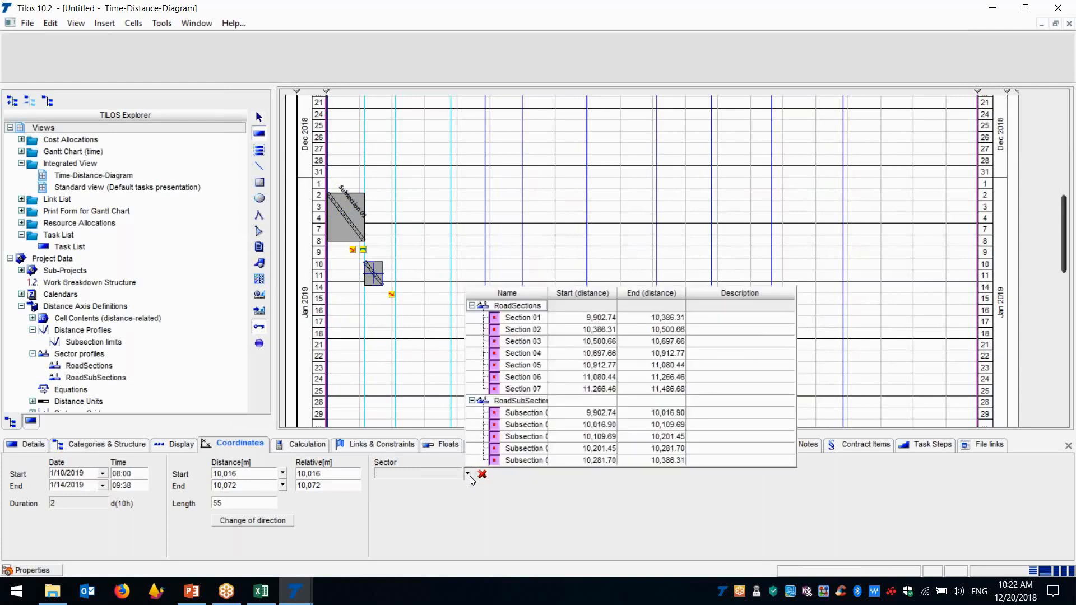
{"action": "left_click", "coordinate": [533, 424]}
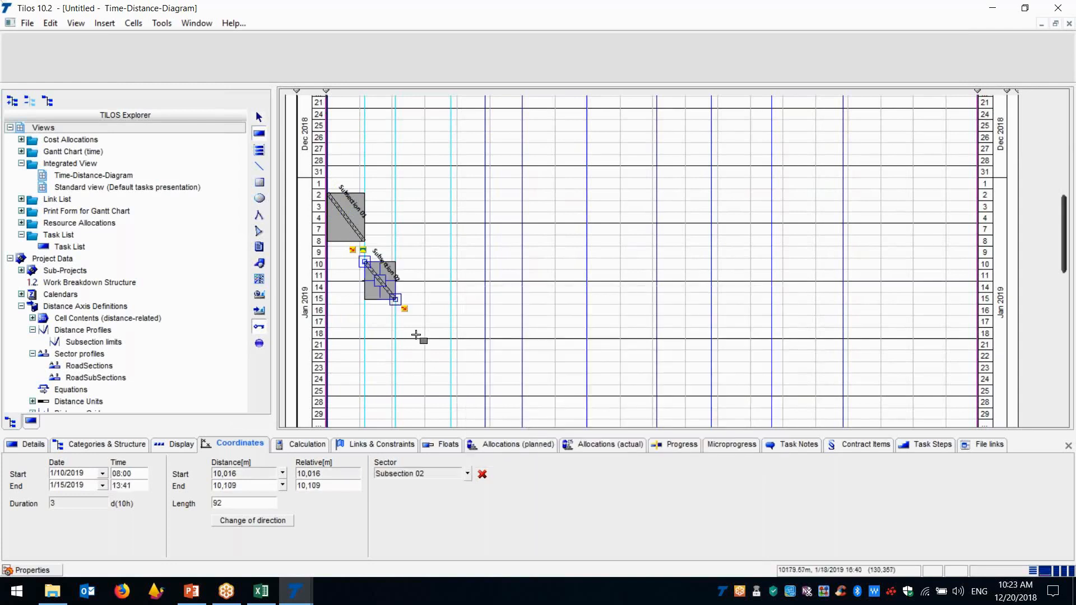
Draw a third task starting 1/18/2019 within Subsection 03 and assign it to that sector
{"action": "left_click_drag", "start_coordinate": [403, 331], "coordinate": [408, 339]}
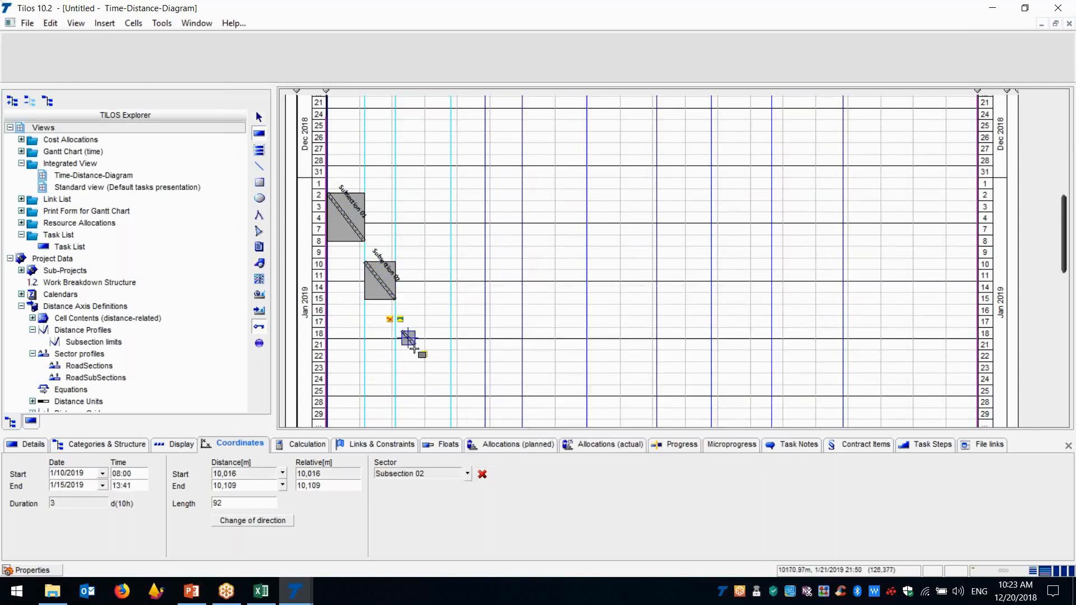
{"action": "left_click", "coordinate": [467, 474]}
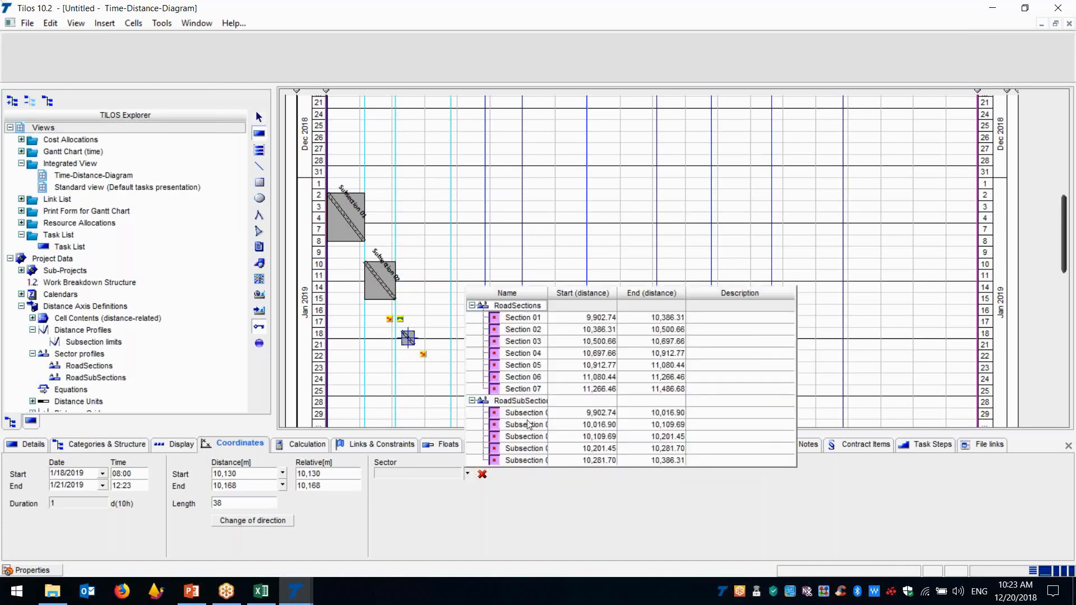
{"action": "left_click", "coordinate": [533, 438]}
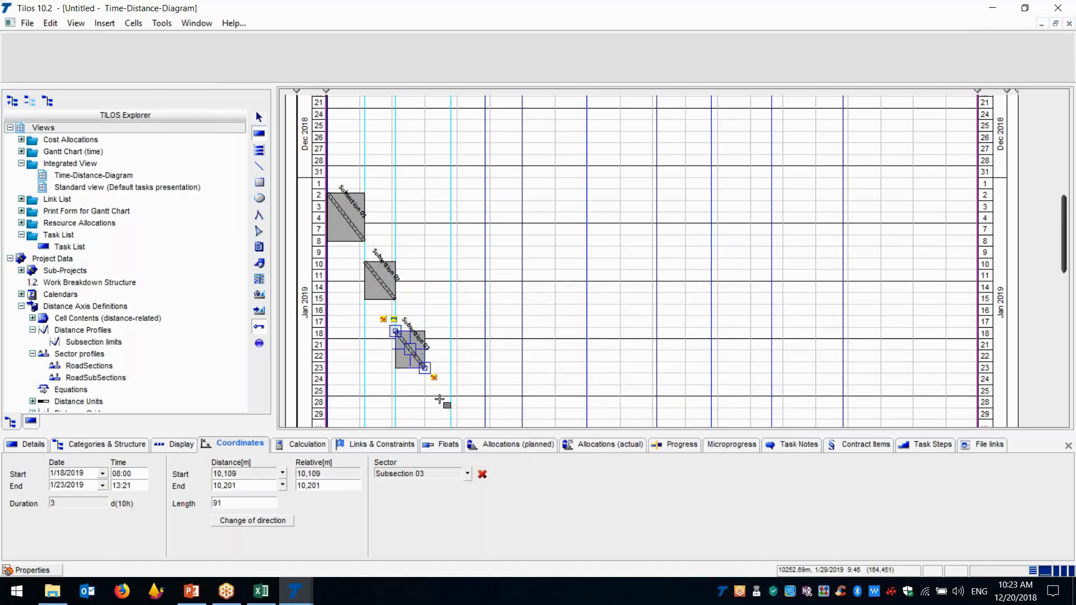
Draw a fourth task starting 1/28/2019 within Subsection 04 and assign it to that sector
{"action": "left_click_drag", "start_coordinate": [434, 400], "coordinate": [435, 411]}
{"action": "scroll", "coordinate": [435, 410], "scroll_direction": "down", "scroll_amount": 4}
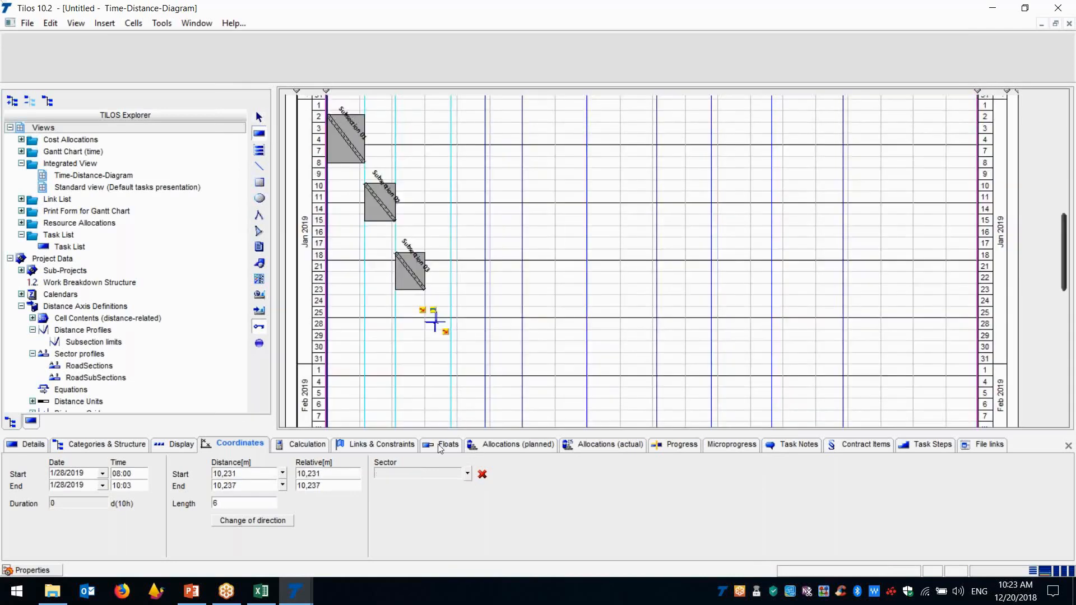
{"action": "left_click", "coordinate": [467, 474]}
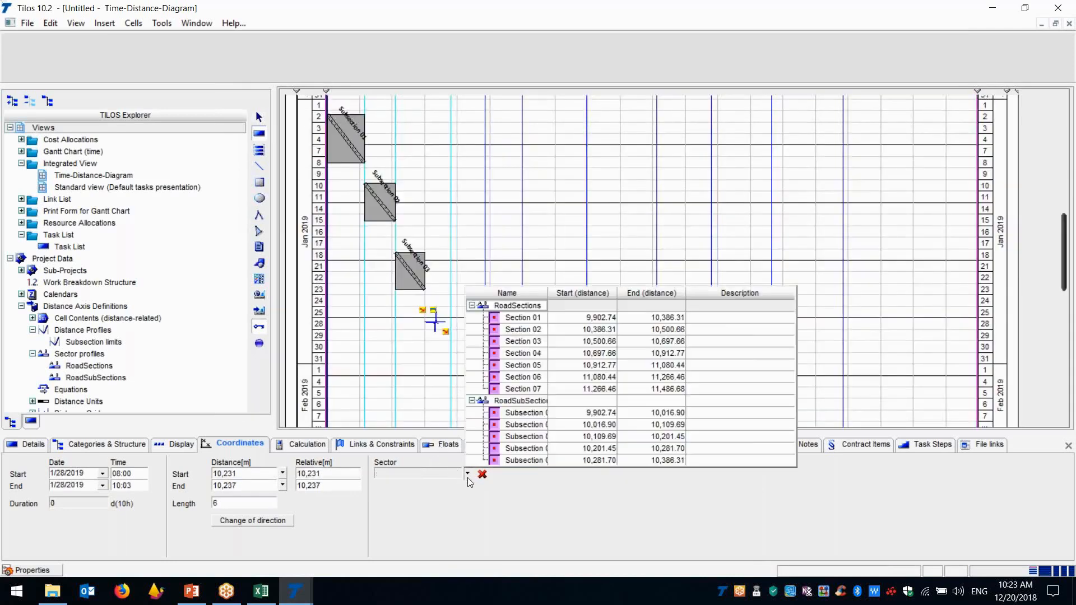
{"action": "left_click", "coordinate": [523, 449]}
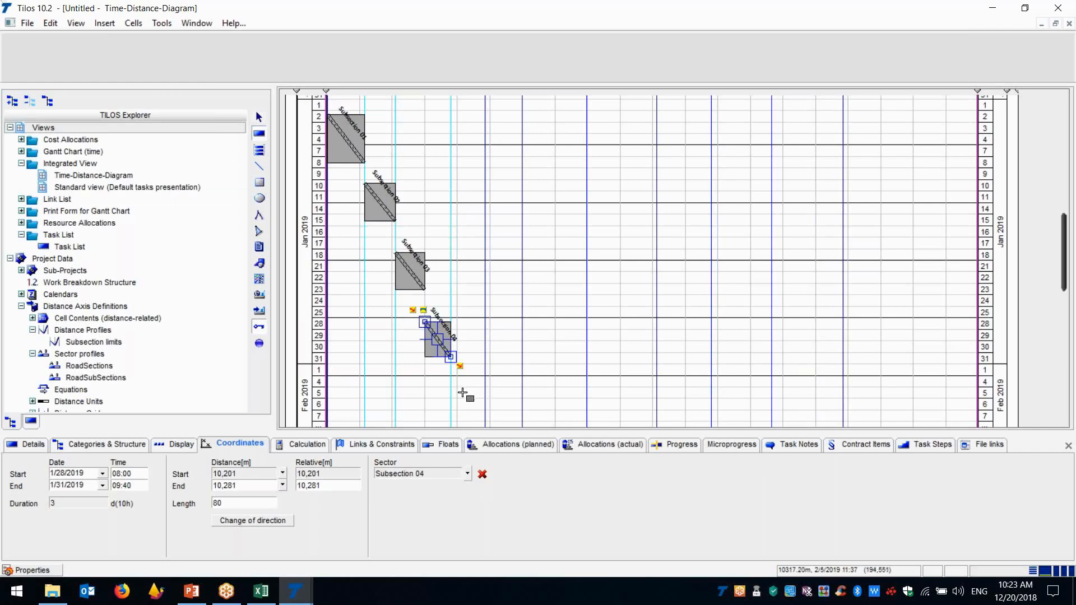
Draw a fifth task starting 2/6/2019 within Subsection 05 and assign it to that sector
{"action": "scroll", "coordinate": [480, 403], "scroll_direction": "down", "scroll_amount": 3}
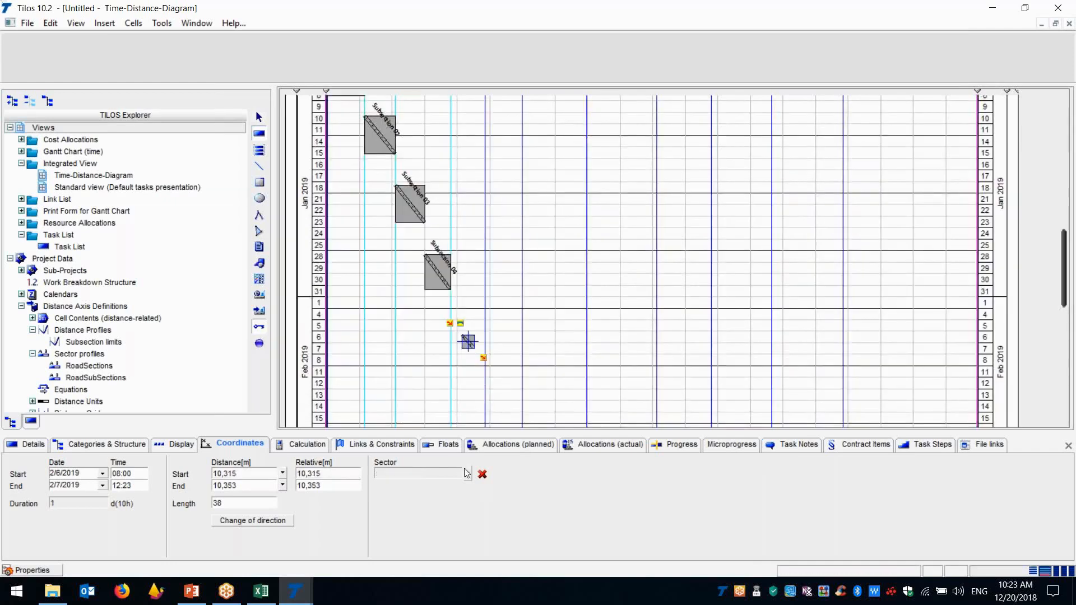
{"action": "left_click", "coordinate": [469, 475]}
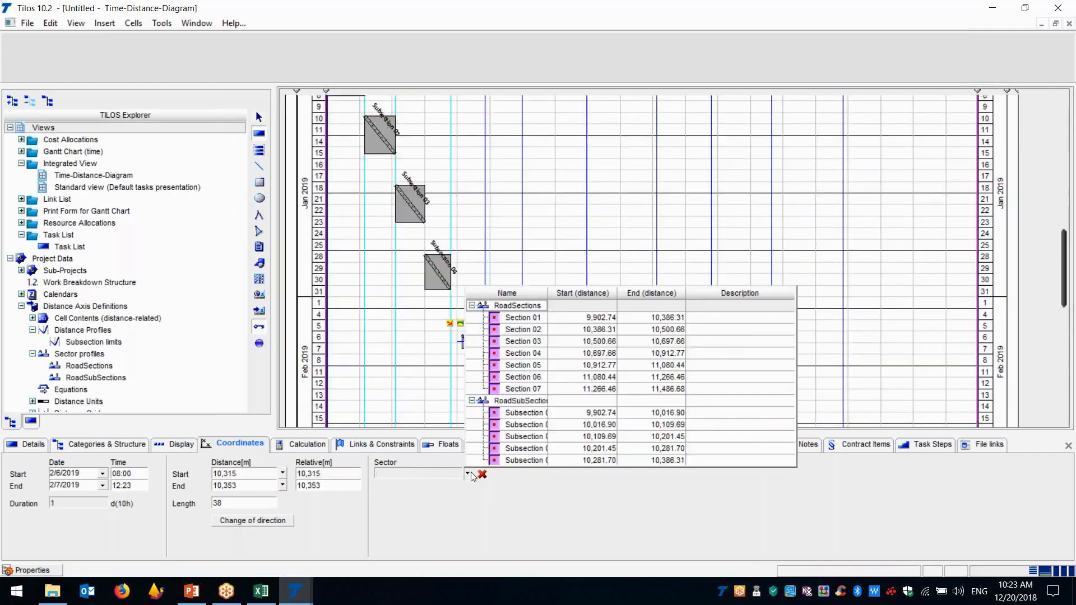
{"action": "left_click", "coordinate": [510, 461]}
{"action": "left_click", "coordinate": [1069, 287]}
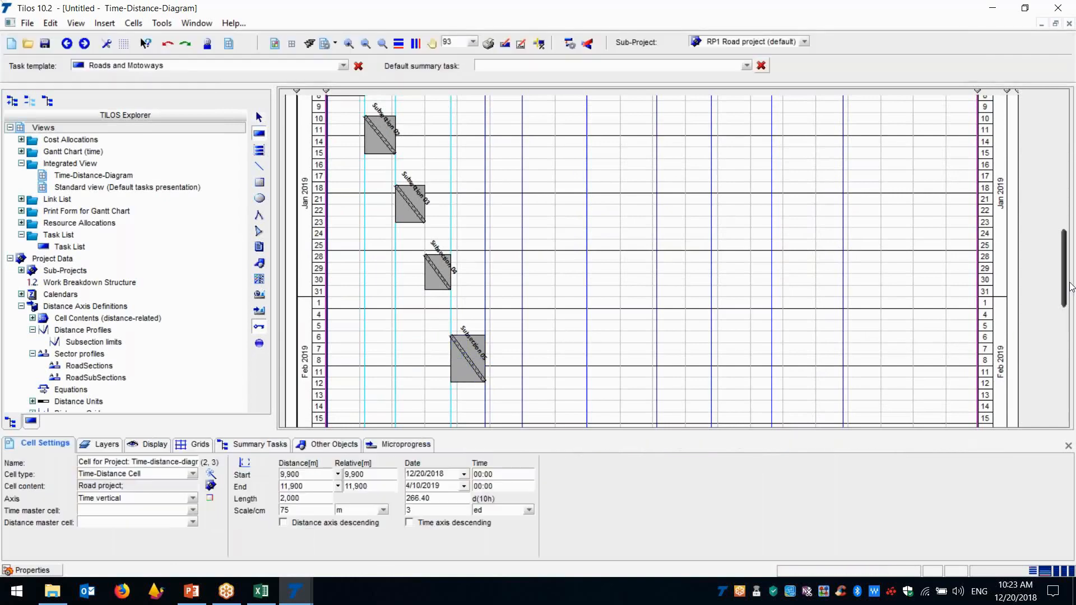
Link the Subsection 01 task to the Subsection 02 task and that one to the Subsection 03 task, both finish to start
{"action": "mouse_move", "coordinate": [1066, 268]}
{"action": "left_mouse_down"}
{"action": "mouse_move", "coordinate": [1069, 229]}
{"action": "mouse_move", "coordinate": [1058, 257]}
{"action": "left_mouse_up"}
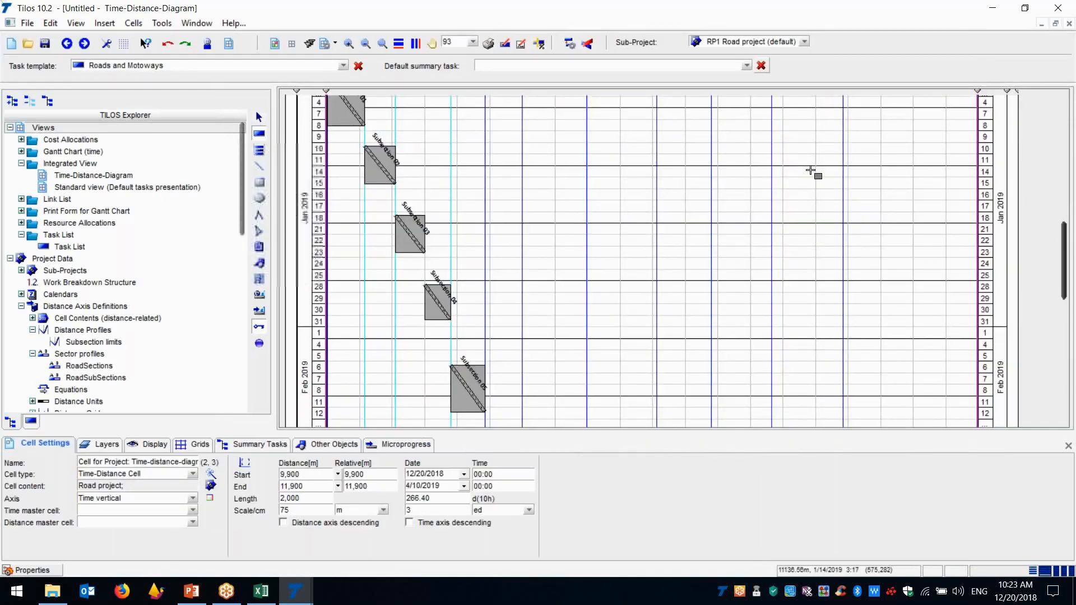
{"action": "left_click", "coordinate": [259, 118]}
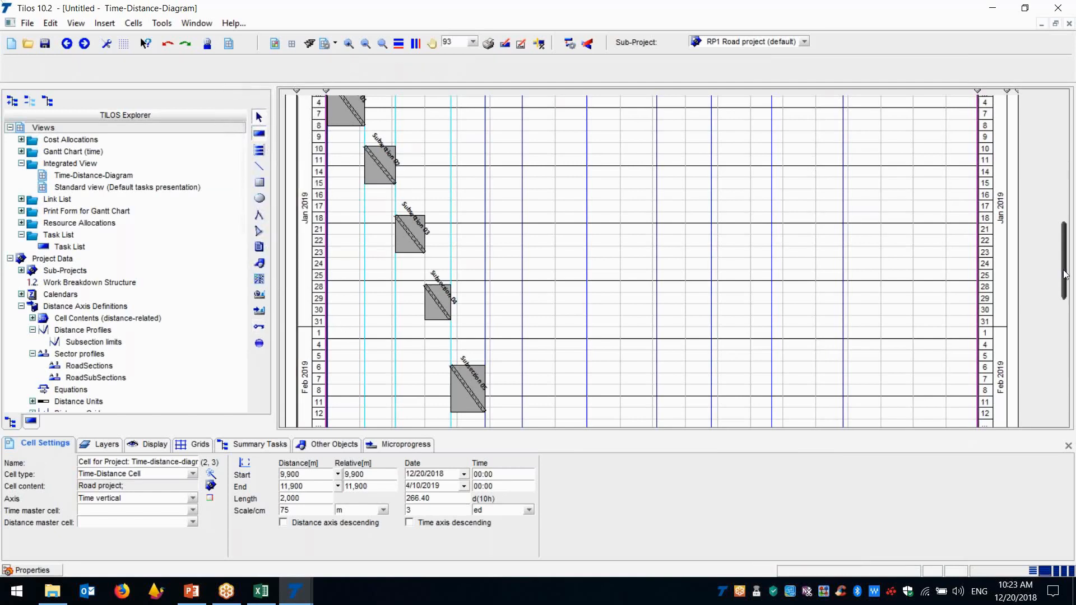
{"action": "left_click_drag", "start_coordinate": [1063, 271], "coordinate": [1064, 254]}
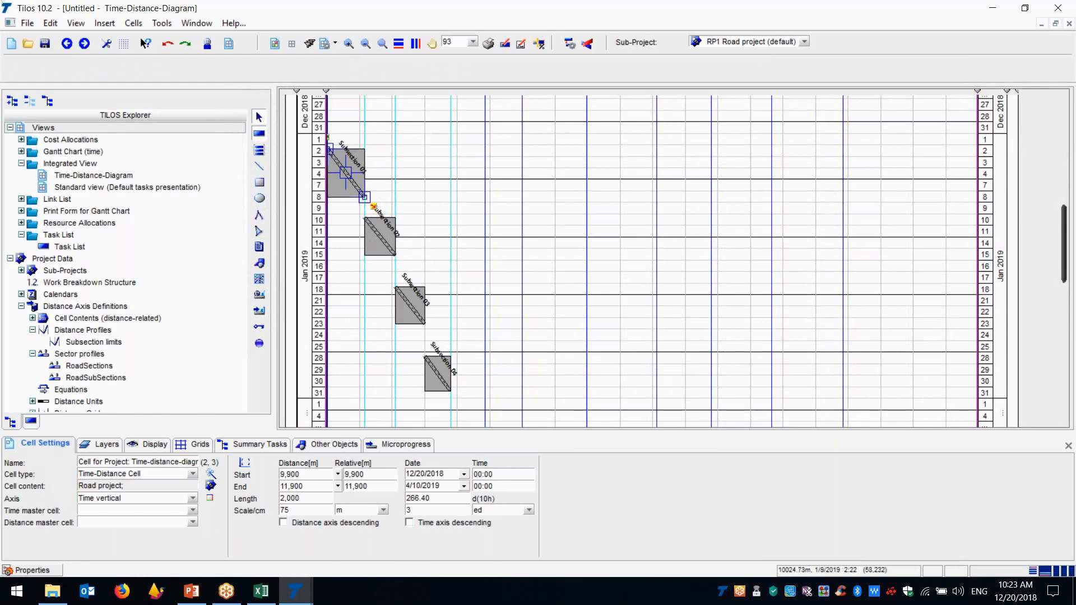
{"action": "left_click_drag", "start_coordinate": [373, 206], "coordinate": [369, 217]}
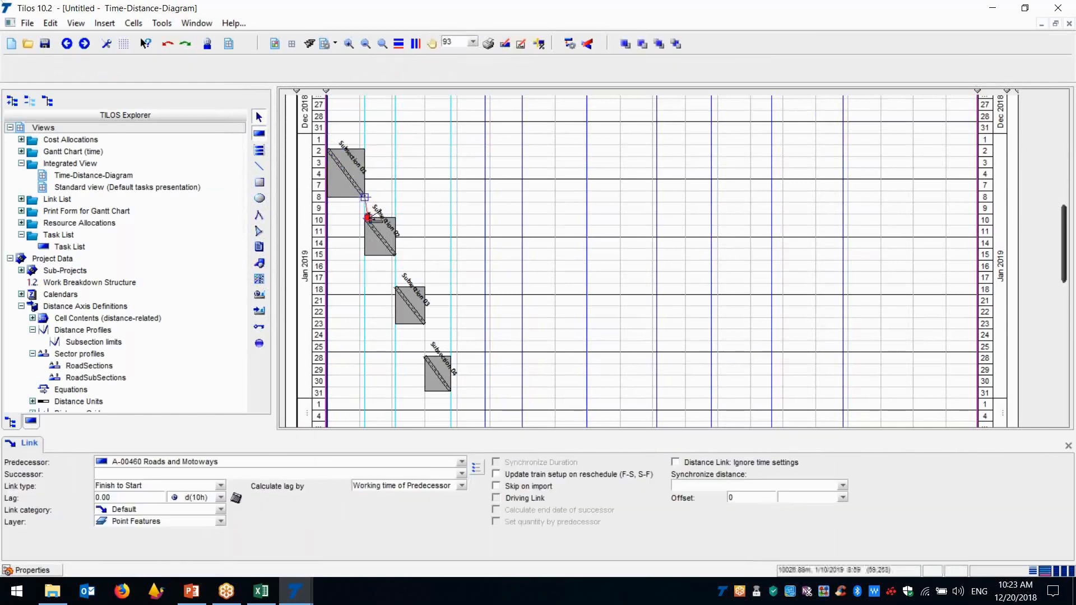
{"action": "left_click", "coordinate": [406, 269]}
{"action": "left_click_drag", "start_coordinate": [406, 269], "coordinate": [396, 285]}
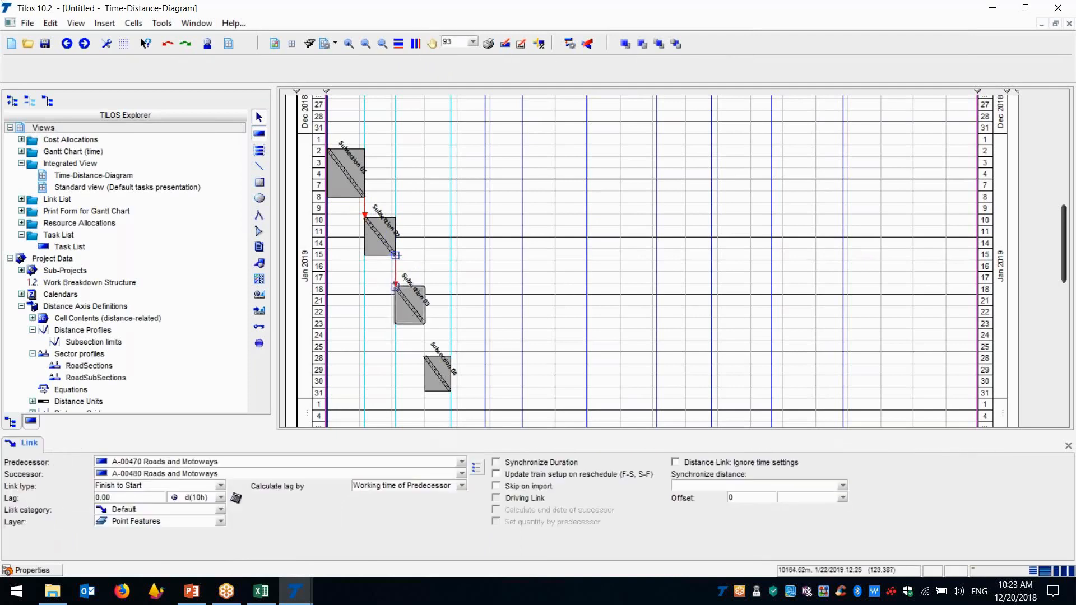
Continue the finish-to-start chain from the Subsection 03 task through the Subsection 04 task to the Subsection 05 task
{"action": "left_click", "coordinate": [425, 323]}
{"action": "left_click_drag", "start_coordinate": [432, 333], "coordinate": [425, 355]}
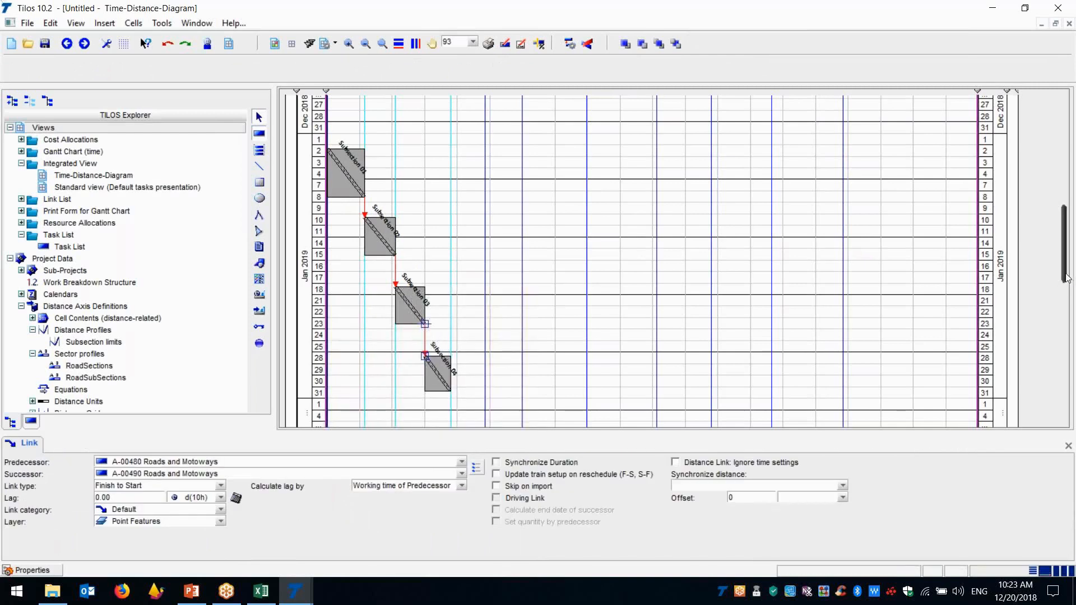
{"action": "scroll", "coordinate": [1066, 279], "scroll_direction": "down", "scroll_amount": 5}
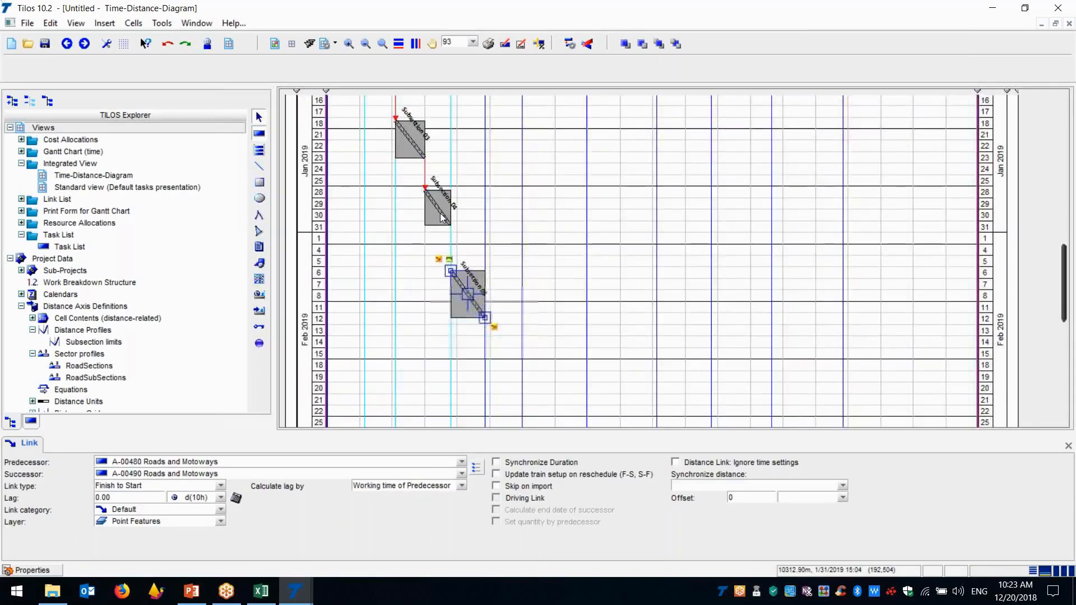
{"action": "left_click", "coordinate": [442, 219]}
{"action": "left_click_drag", "start_coordinate": [461, 240], "coordinate": [452, 273]}
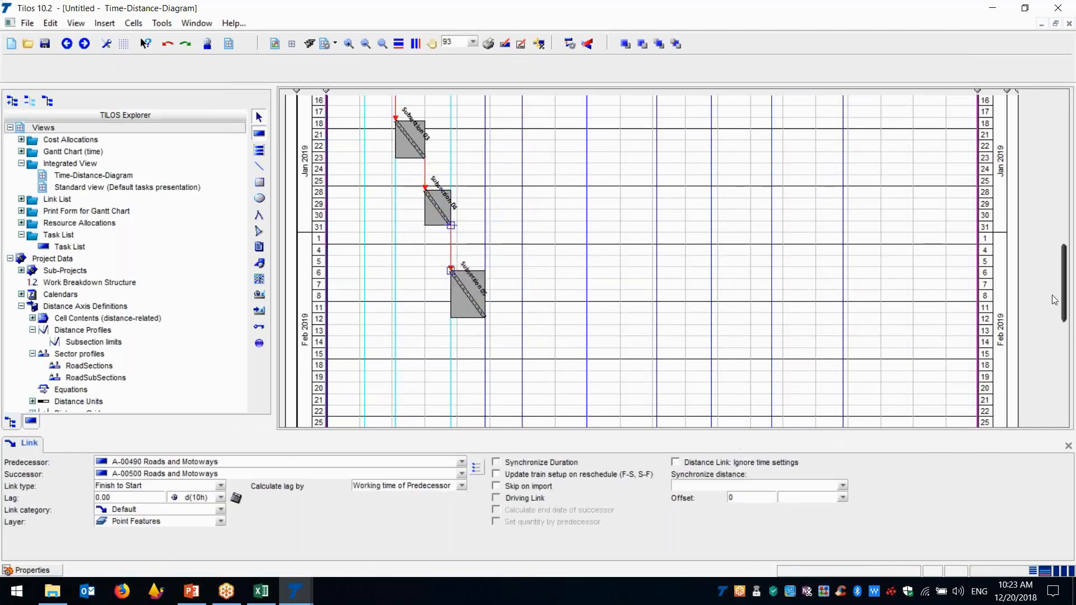
Reschedule the project so the linked subsection tasks follow one another
{"action": "left_click_drag", "start_coordinate": [1066, 302], "coordinate": [1063, 269]}
{"action": "key", "text": "F9"}
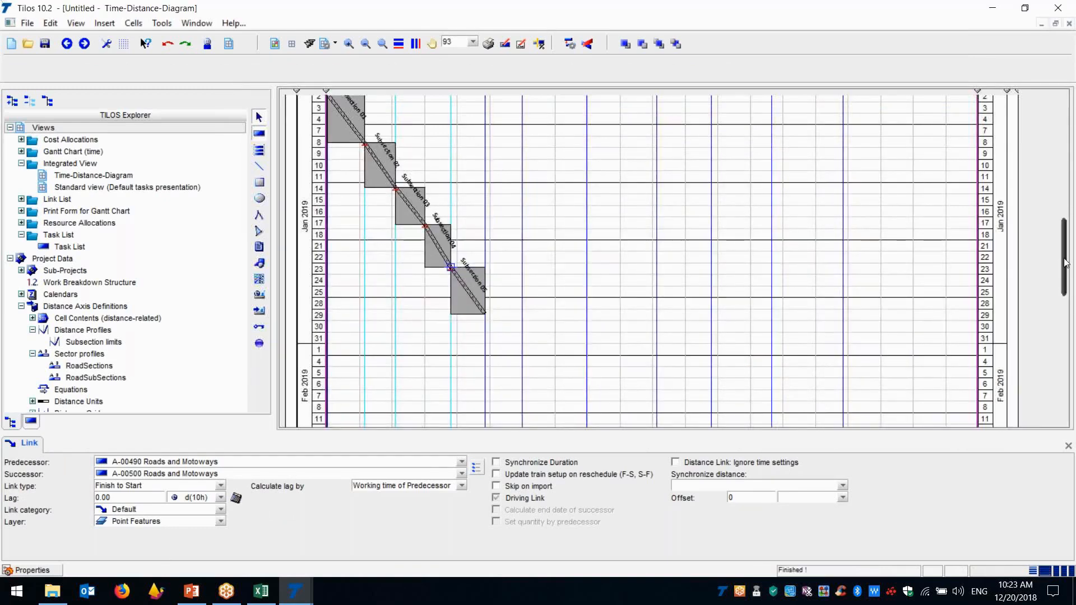
{"action": "scroll", "coordinate": [588, 267], "scroll_direction": "up", "scroll_amount": 5}
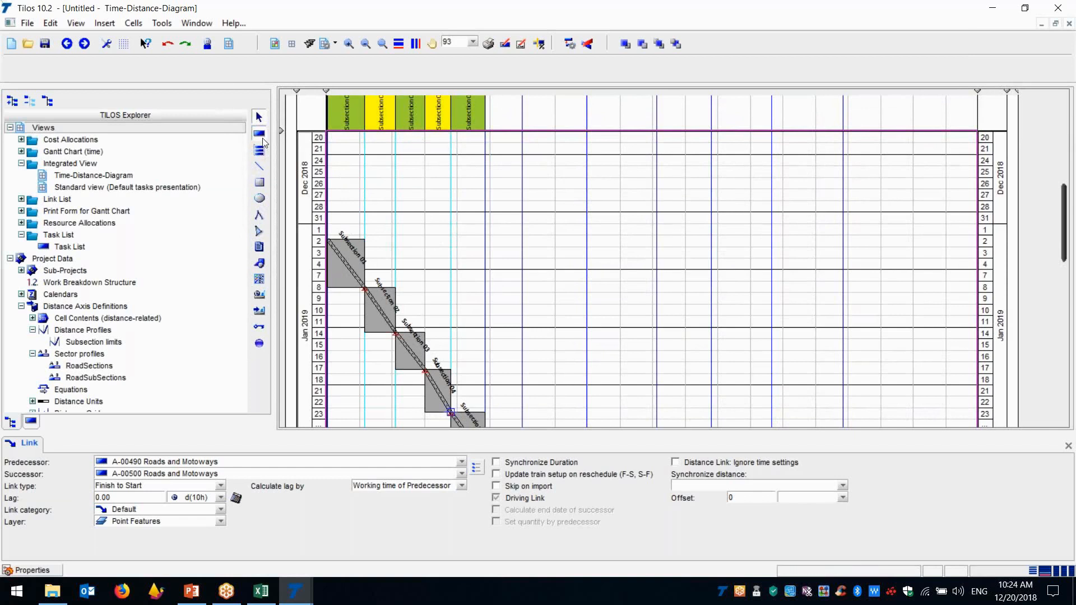
Draw a Roads and Motoways task about 159 m long above the subsection tasks, starting 12/25/2018
{"action": "left_click_drag", "start_coordinate": [346, 172], "coordinate": [388, 198]}
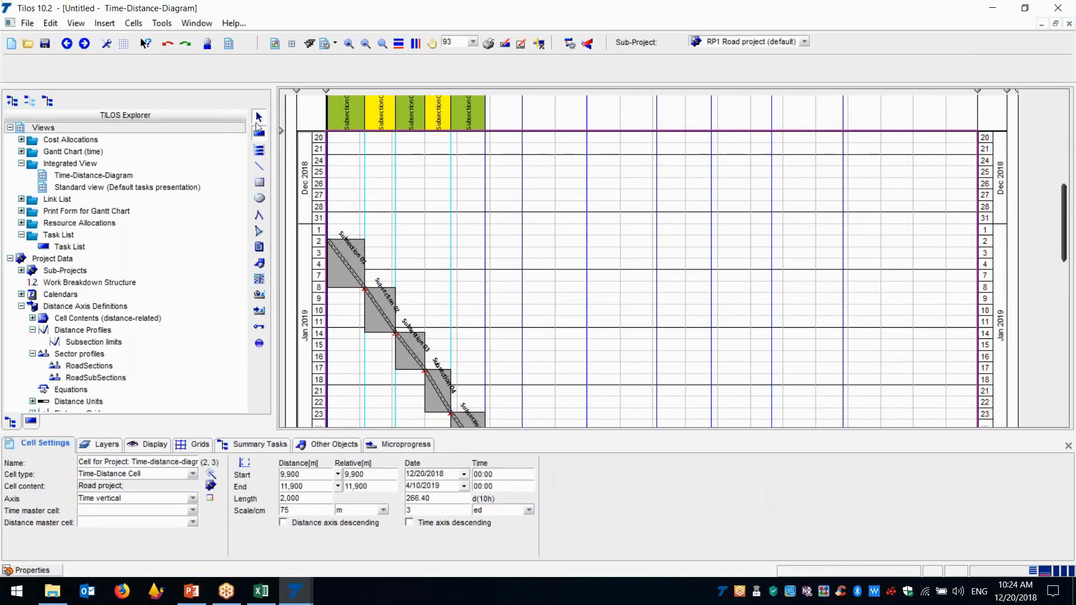
{"action": "left_click", "coordinate": [255, 136]}
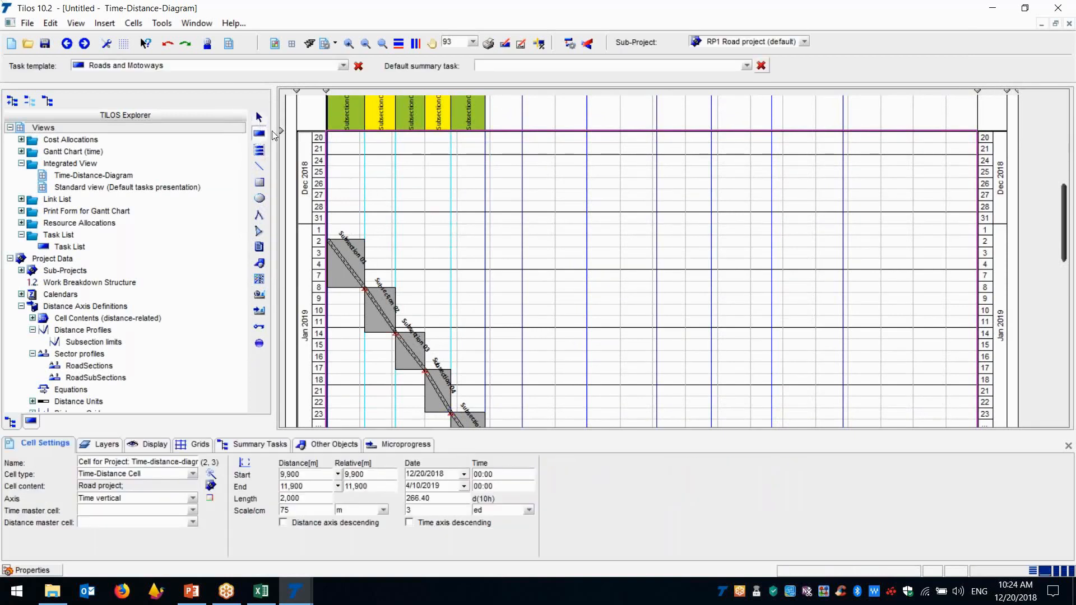
{"action": "left_click_drag", "start_coordinate": [357, 170], "coordinate": [410, 240]}
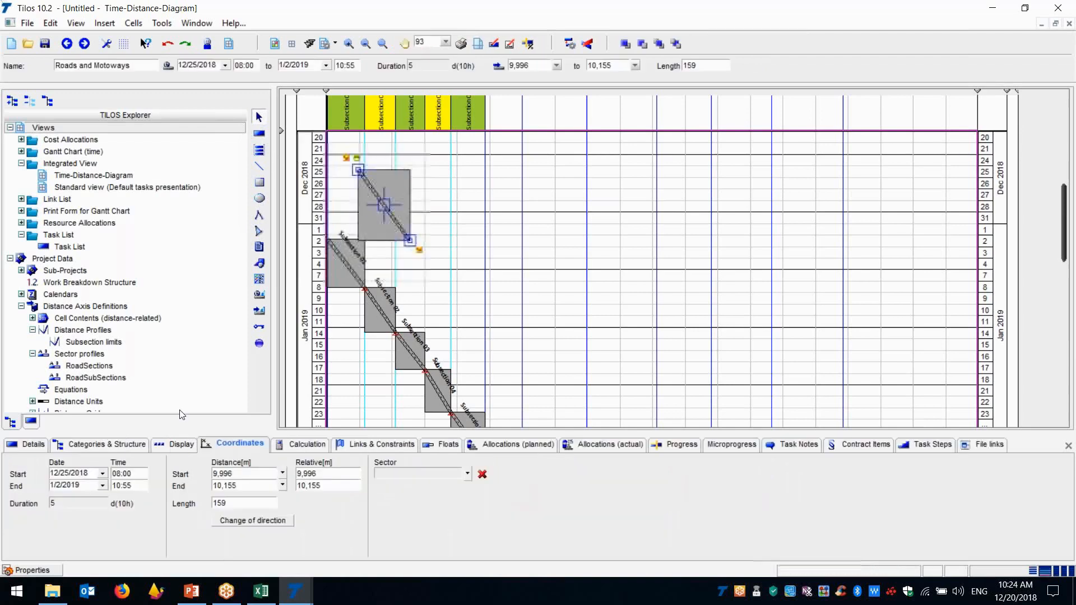
Change the new task's type to Summary task and accept Work rate as its calculation model
{"action": "left_click", "coordinate": [31, 444]}
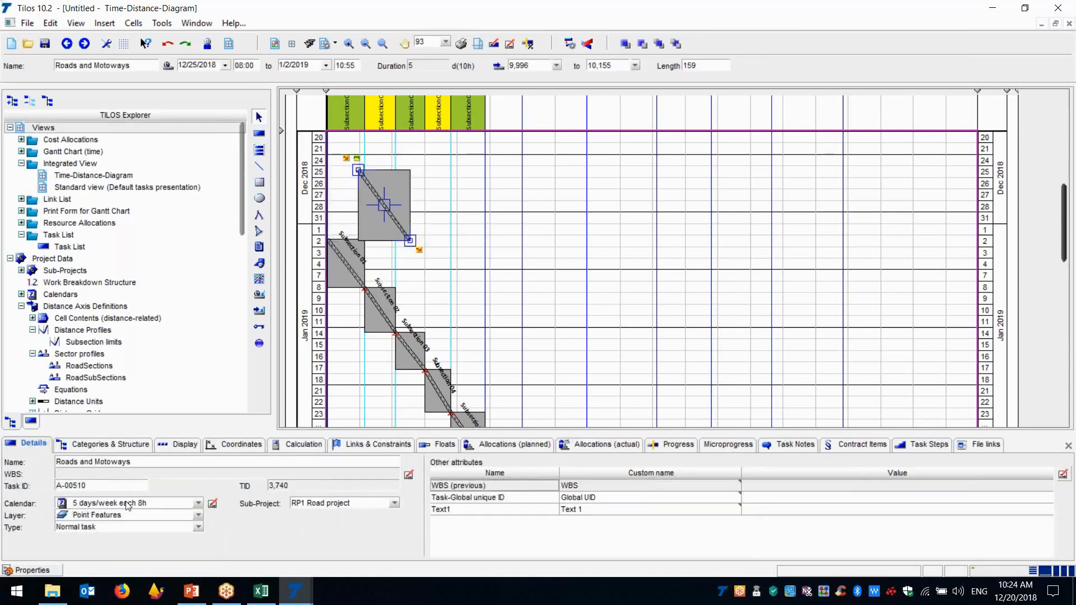
{"action": "left_click", "coordinate": [175, 529]}
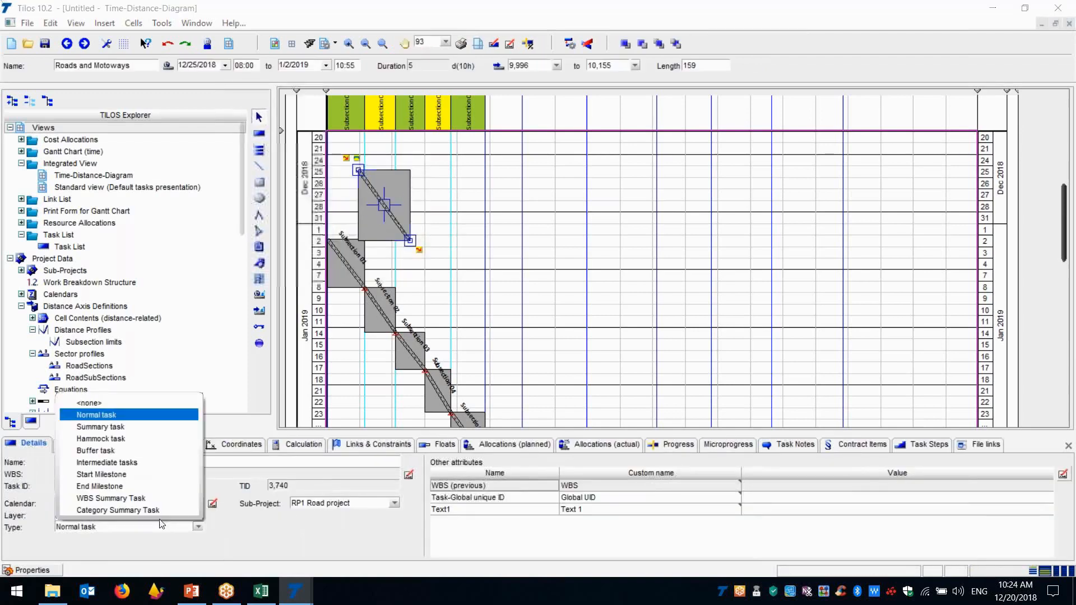
{"action": "left_click", "coordinate": [110, 428]}
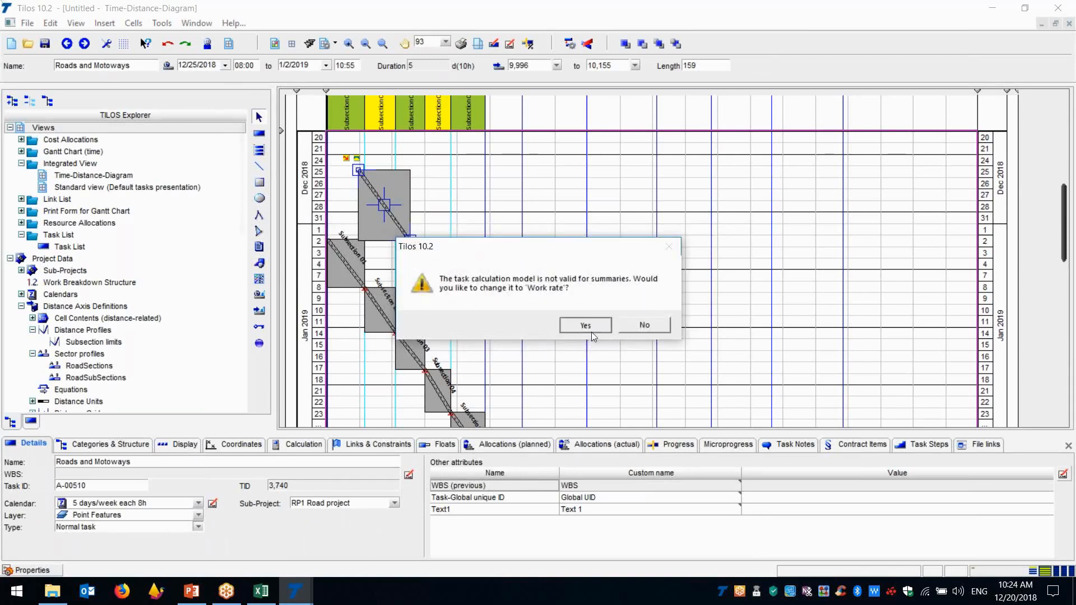
{"action": "left_click", "coordinate": [589, 331]}
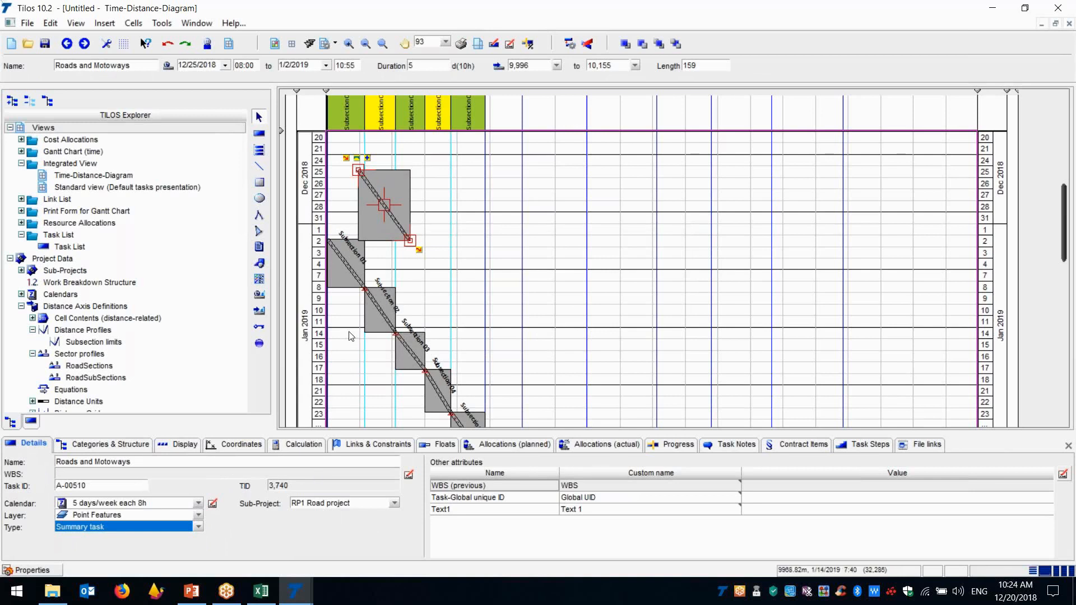
Select all five subsection tasks and add them to the summary task A-00510 Roads and Motoways
{"action": "left_click", "coordinate": [350, 287]}
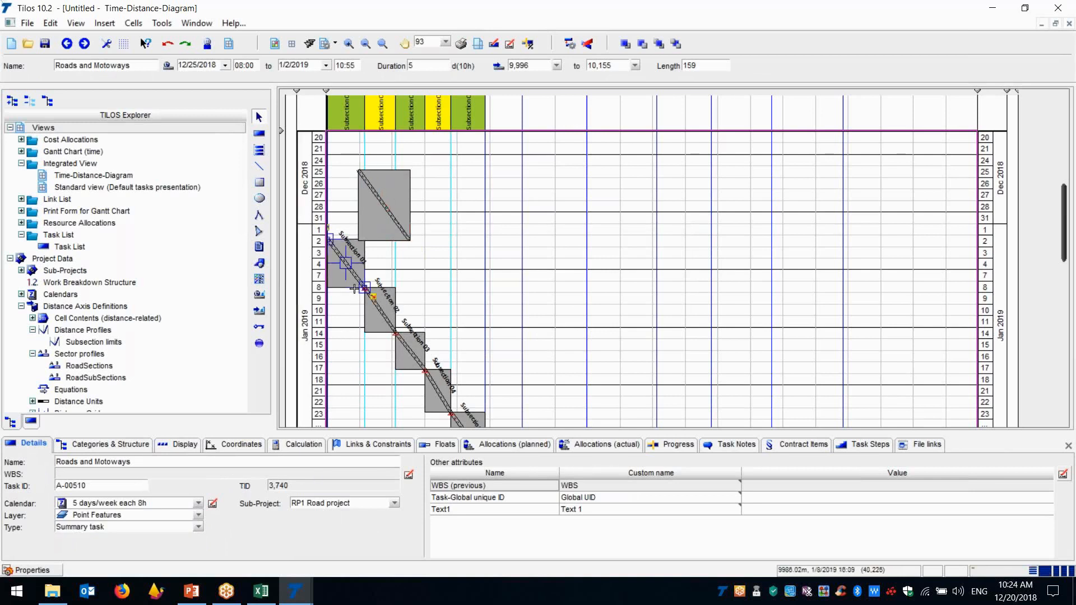
{"action": "left_click", "coordinate": [379, 332], "text": "ctrl"}
{"action": "left_click", "coordinate": [411, 368], "text": "ctrl"}
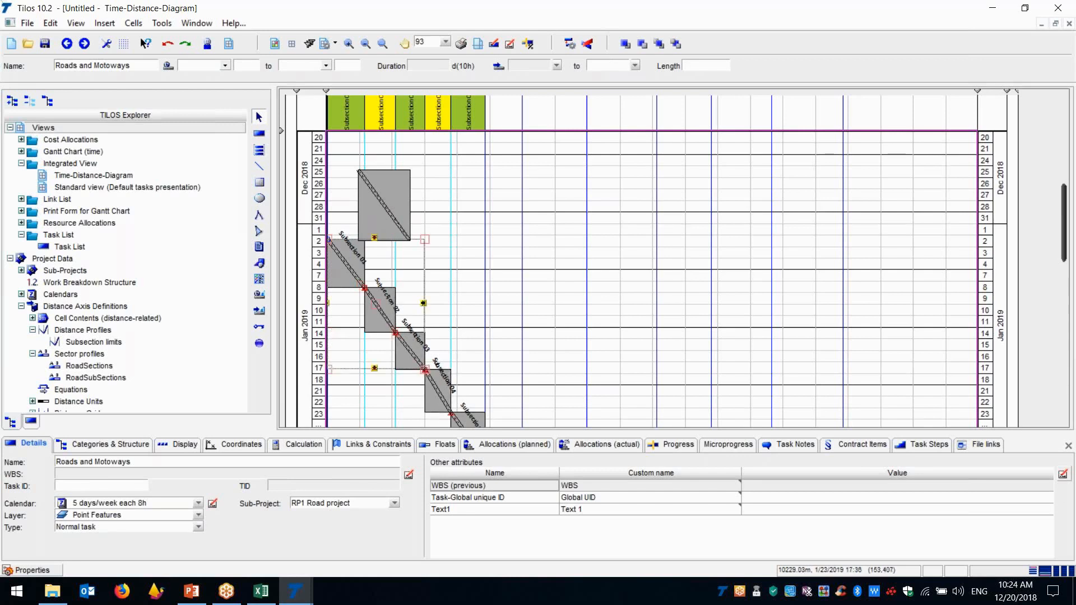
{"action": "left_click", "coordinate": [440, 381], "text": "ctrl"}
{"action": "left_click", "coordinate": [477, 408], "text": "ctrl"}
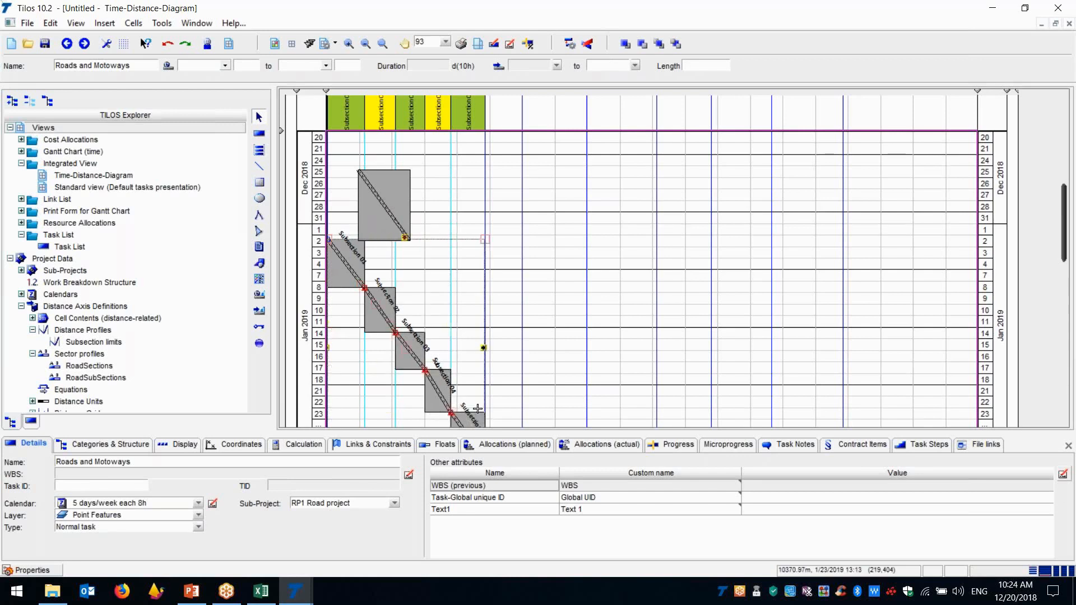
{"action": "right_click", "coordinate": [402, 346]}
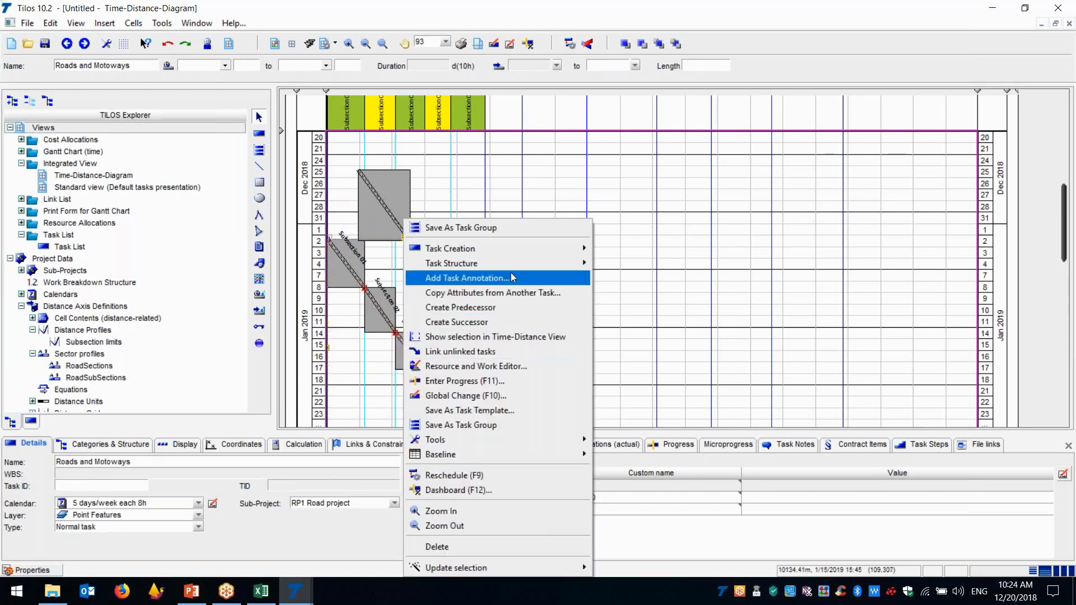
{"action": "mouse_move", "coordinate": [511, 269]}
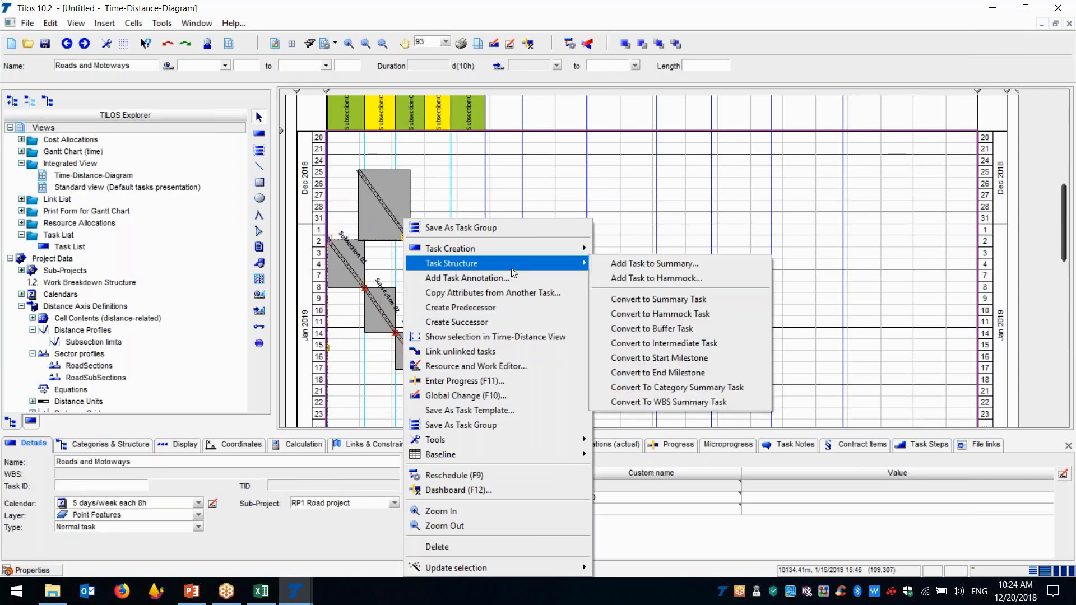
{"action": "left_click", "coordinate": [620, 265]}
{"action": "left_click", "coordinate": [655, 174]}
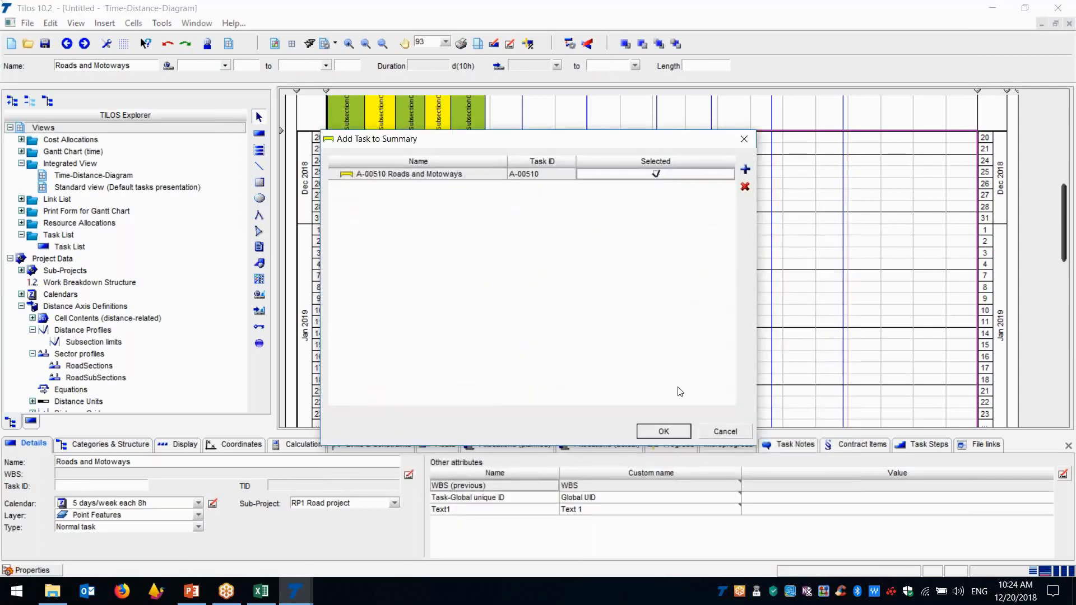
{"action": "left_click", "coordinate": [664, 430]}
Close the task properties and expand the summary task to show its subsection tasks in the diagram
{"action": "mouse_move", "coordinate": [1062, 205]}
{"action": "left_mouse_down"}
{"action": "mouse_move", "coordinate": [1063, 241]}
{"action": "mouse_move", "coordinate": [1063, 223]}
{"action": "left_mouse_up"}
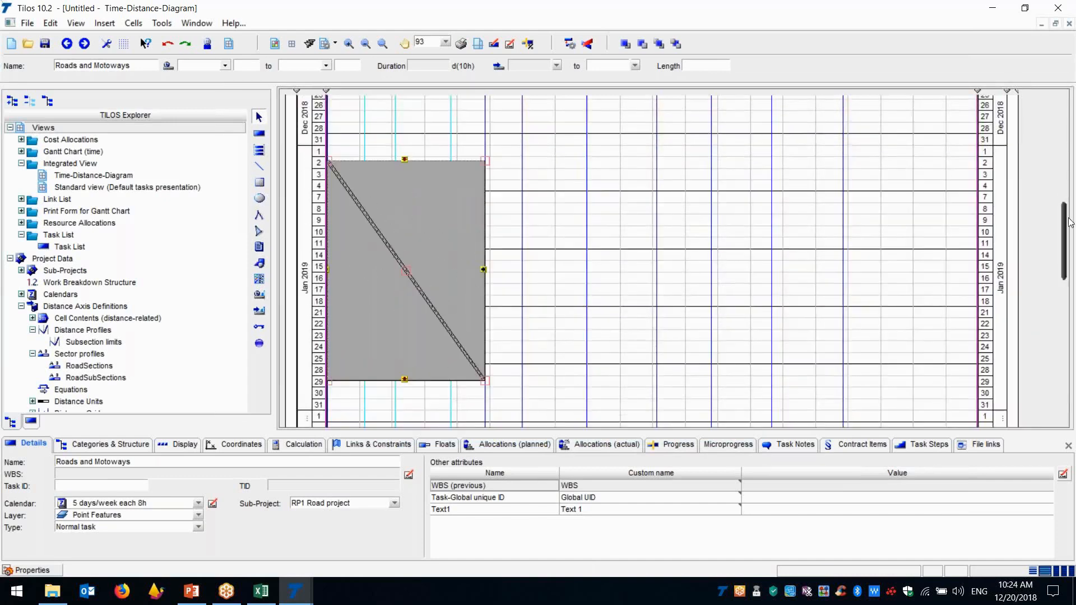
{"action": "left_click", "coordinate": [1068, 447]}
{"action": "left_click_drag", "start_coordinate": [1066, 368], "coordinate": [1066, 346]}
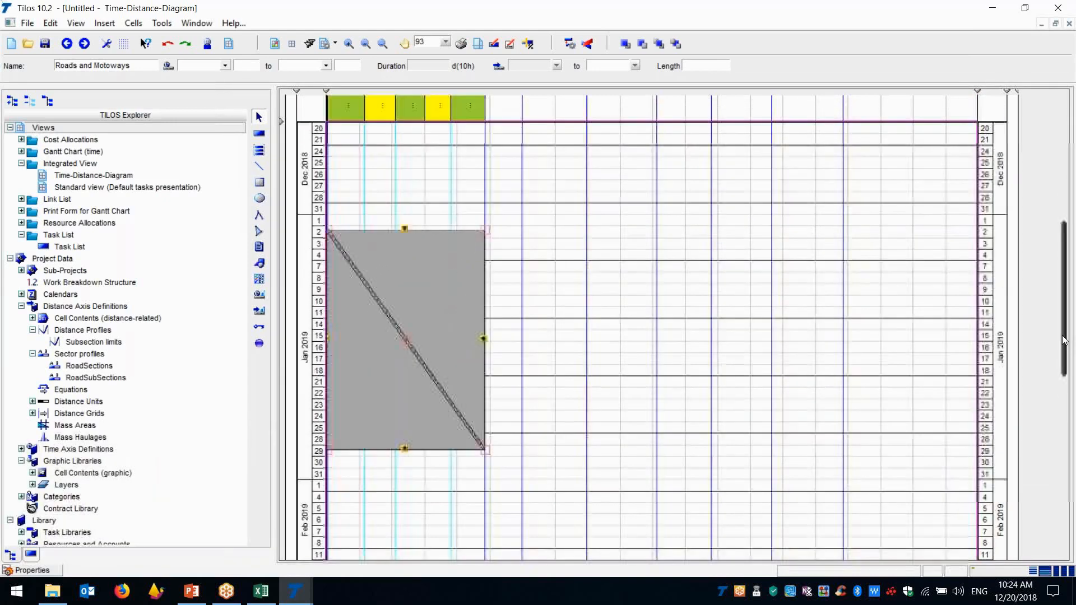
{"action": "left_click", "coordinate": [473, 251]}
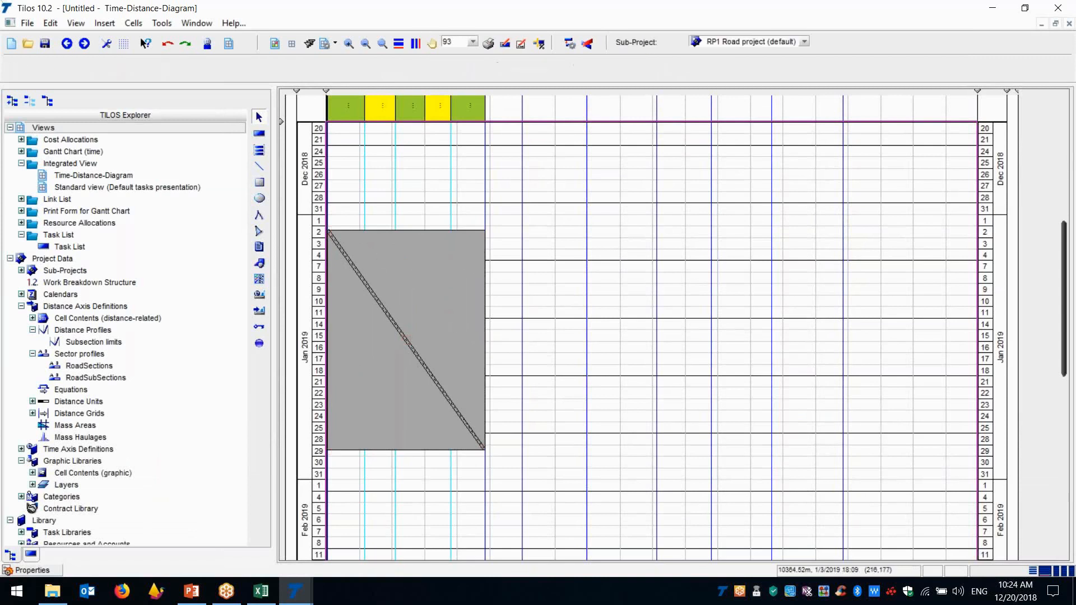
{"action": "left_click", "coordinate": [336, 219]}
{"action": "left_click", "coordinate": [336, 219]}
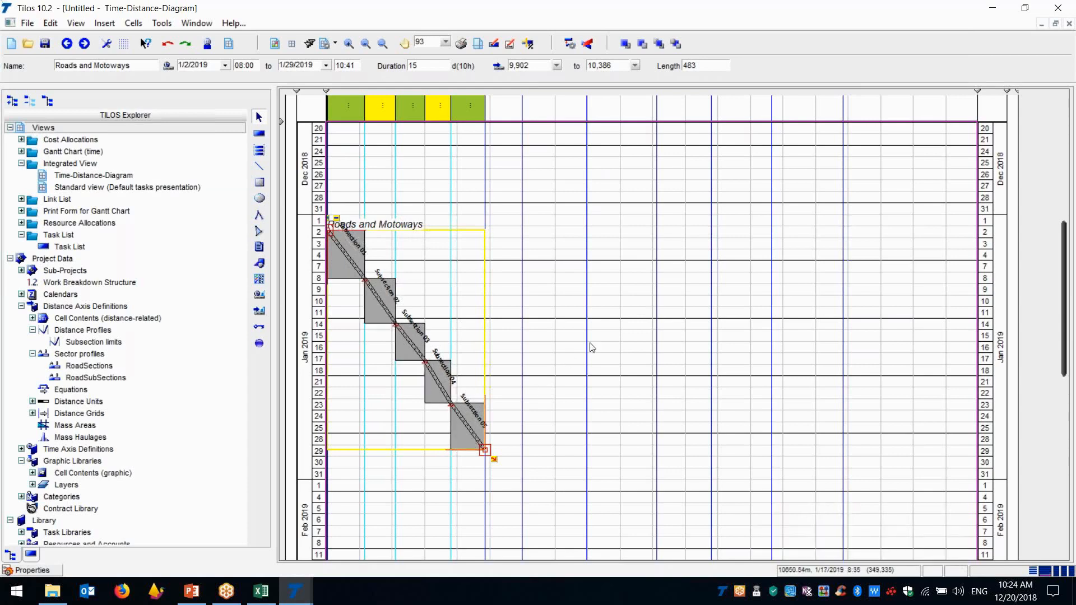
Create a new project from the WPA-EMTY_FILE-STEP-3 template with all activities, applying the default project settings
{"action": "left_click_drag", "start_coordinate": [1065, 365], "coordinate": [1065, 248]}
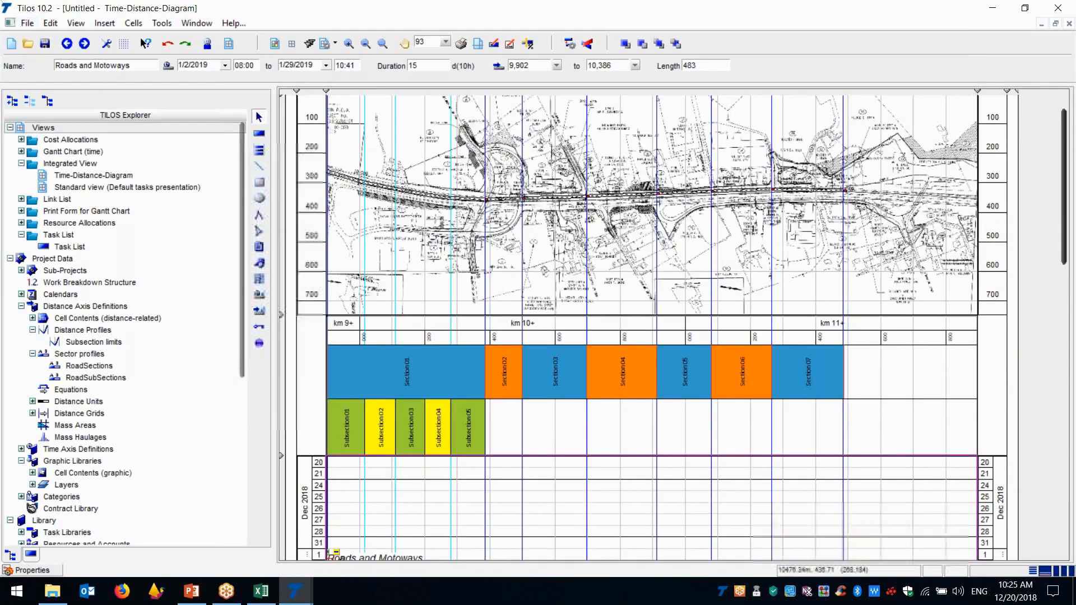
{"action": "left_click", "coordinate": [27, 24]}
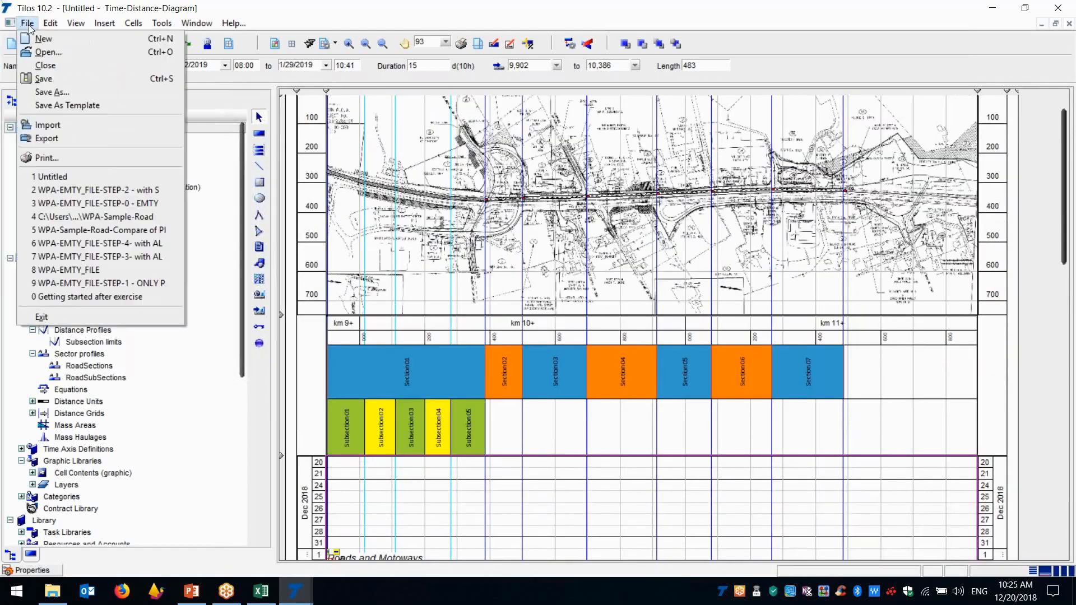
{"action": "left_click", "coordinate": [61, 40]}
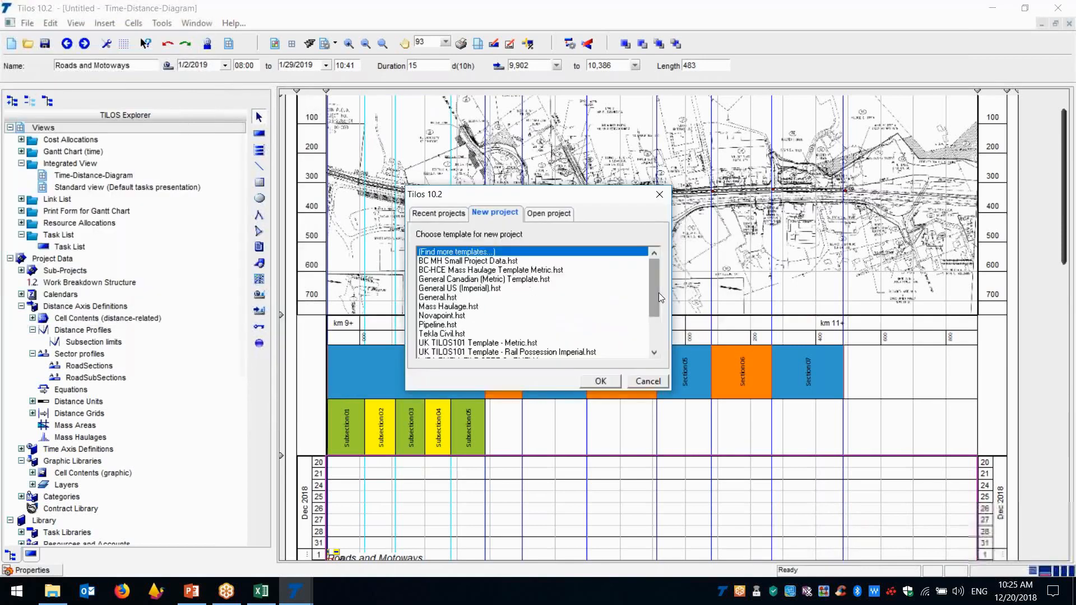
{"action": "left_click_drag", "start_coordinate": [657, 292], "coordinate": [657, 346]}
{"action": "left_click", "coordinate": [568, 334]}
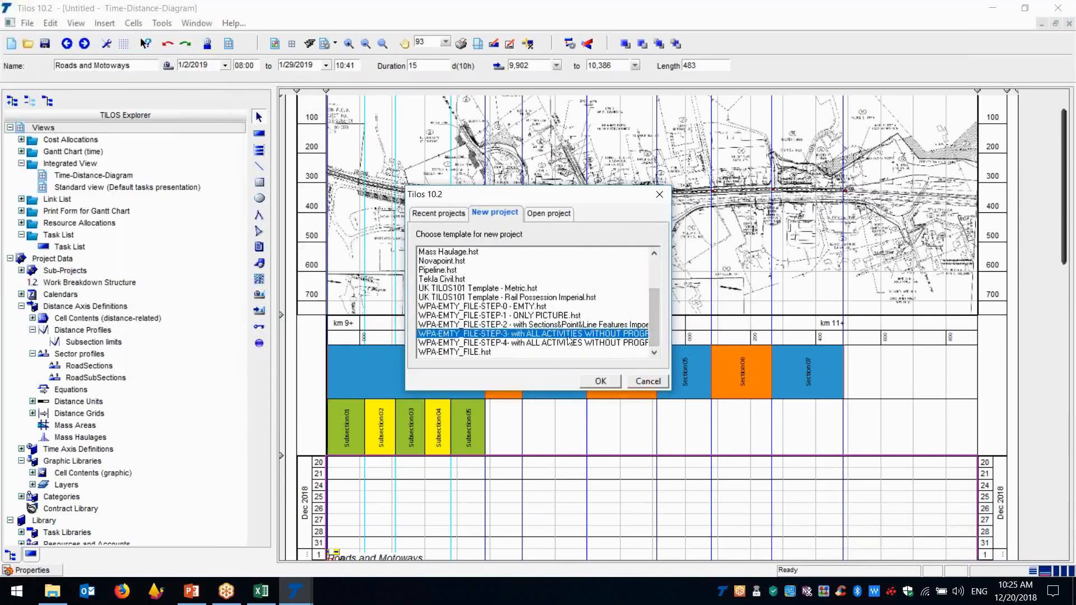
{"action": "left_click", "coordinate": [601, 382]}
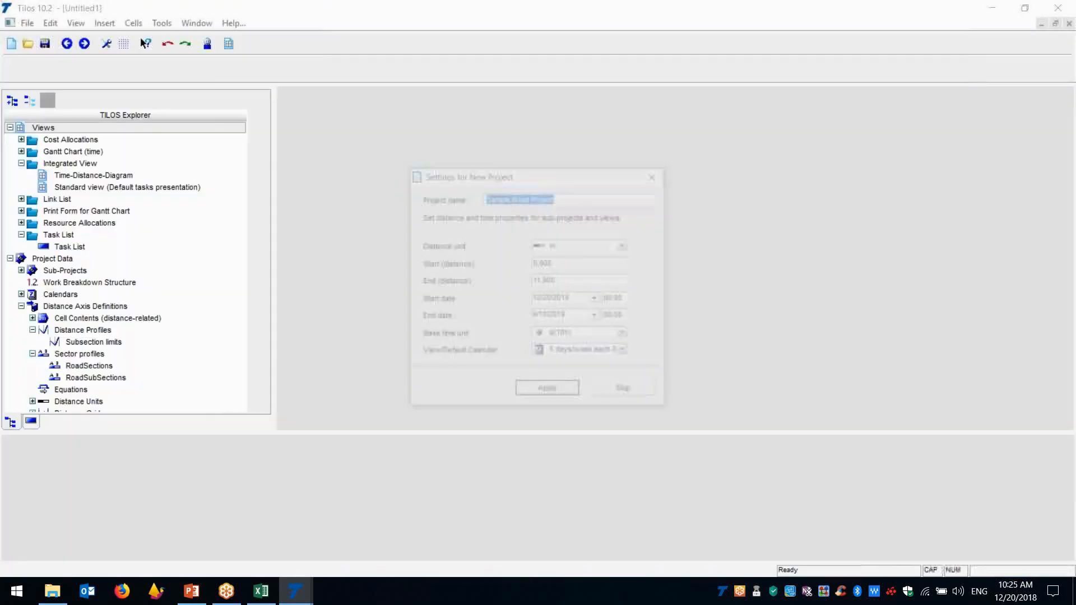
{"action": "left_click", "coordinate": [538, 391]}
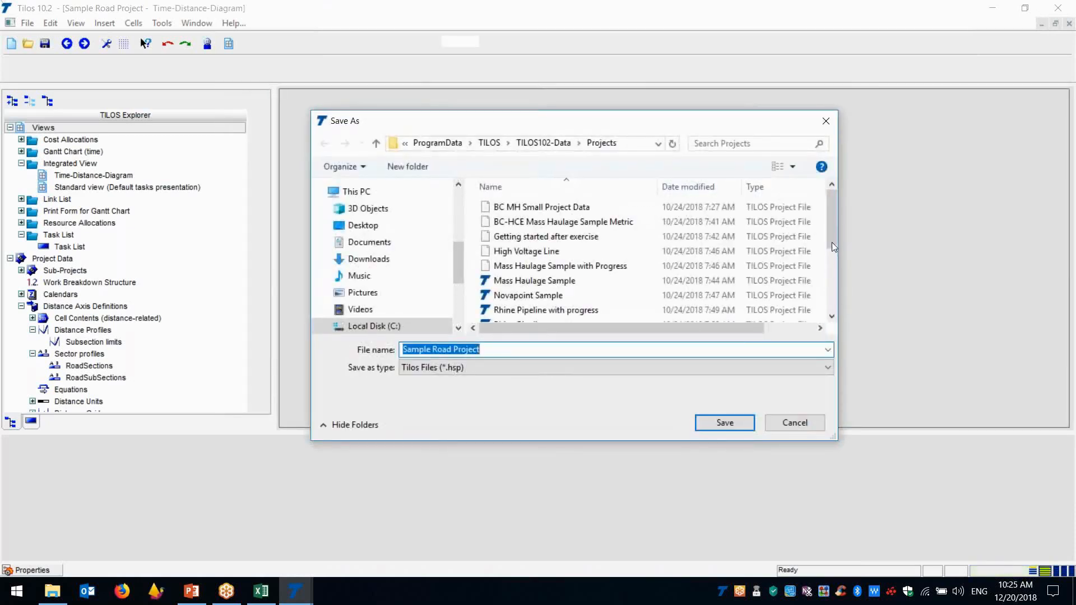
Save the new project under the name Untitled in the Projects folder, replacing the existing file
{"action": "left_click_drag", "start_coordinate": [832, 242], "coordinate": [728, 326]}
{"action": "left_click", "coordinate": [498, 312]}
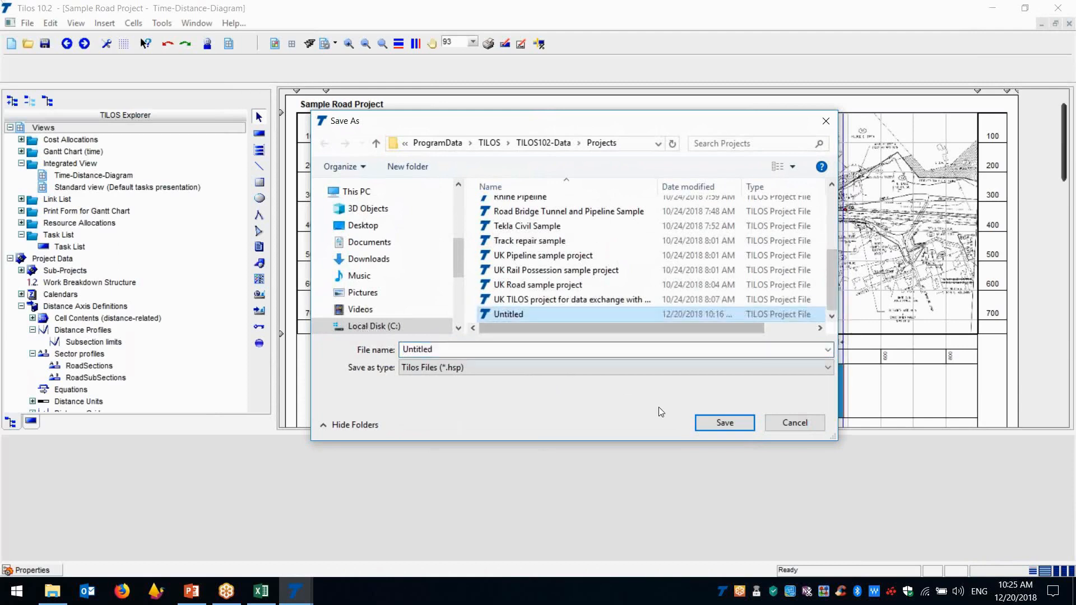
{"action": "left_click", "coordinate": [704, 420]}
{"action": "left_click", "coordinate": [590, 301]}
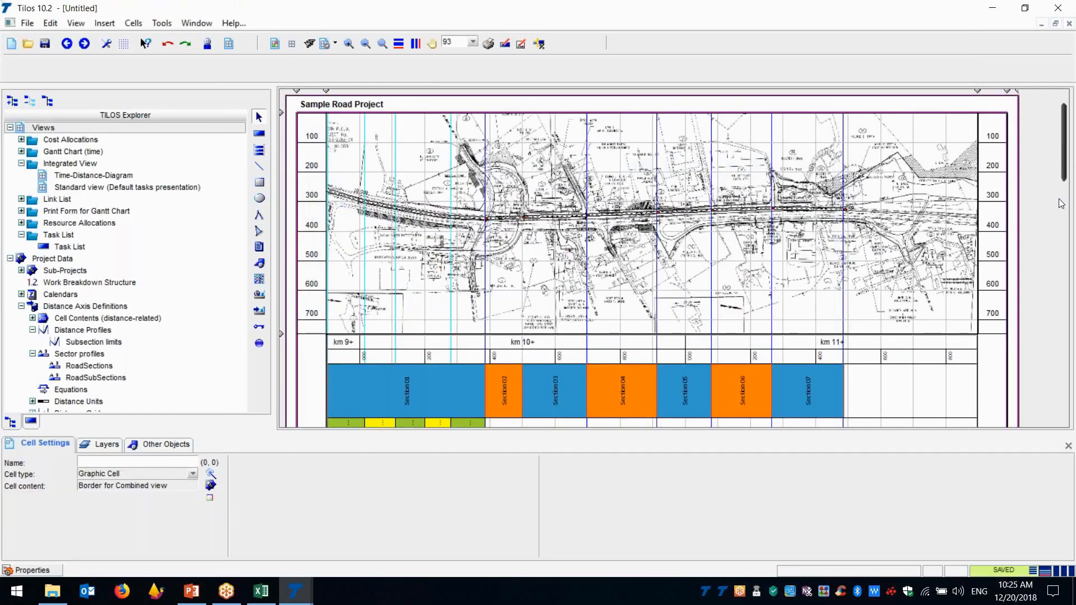
Set the time-distance cell's start date to 4/2/2018 and close its properties
{"action": "scroll", "coordinate": [1061, 203], "scroll_direction": "down", "scroll_amount": 5}
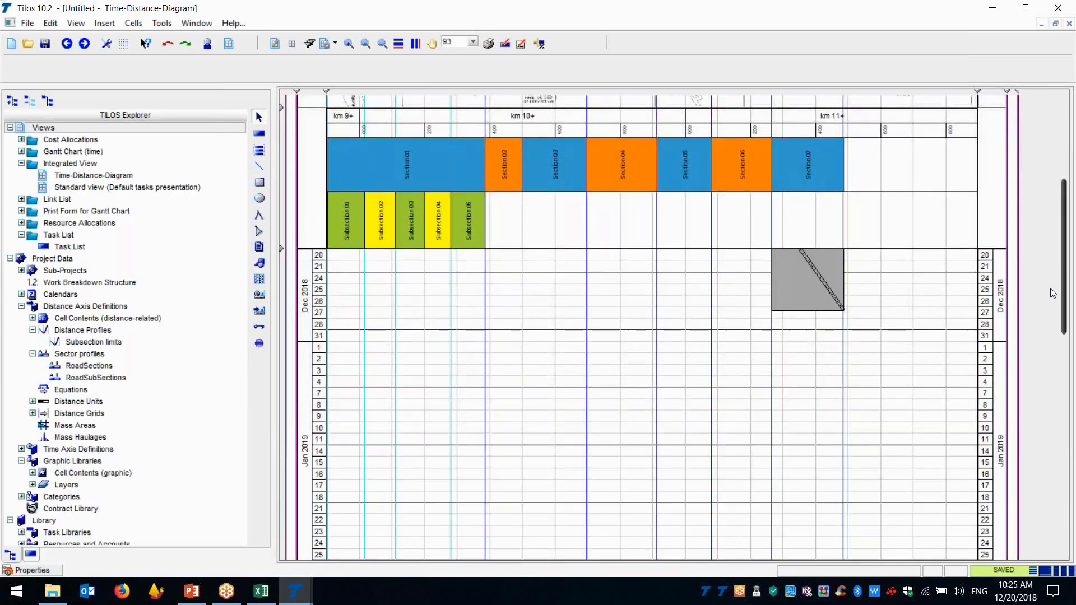
{"action": "left_click_drag", "start_coordinate": [1065, 278], "coordinate": [1064, 261]}
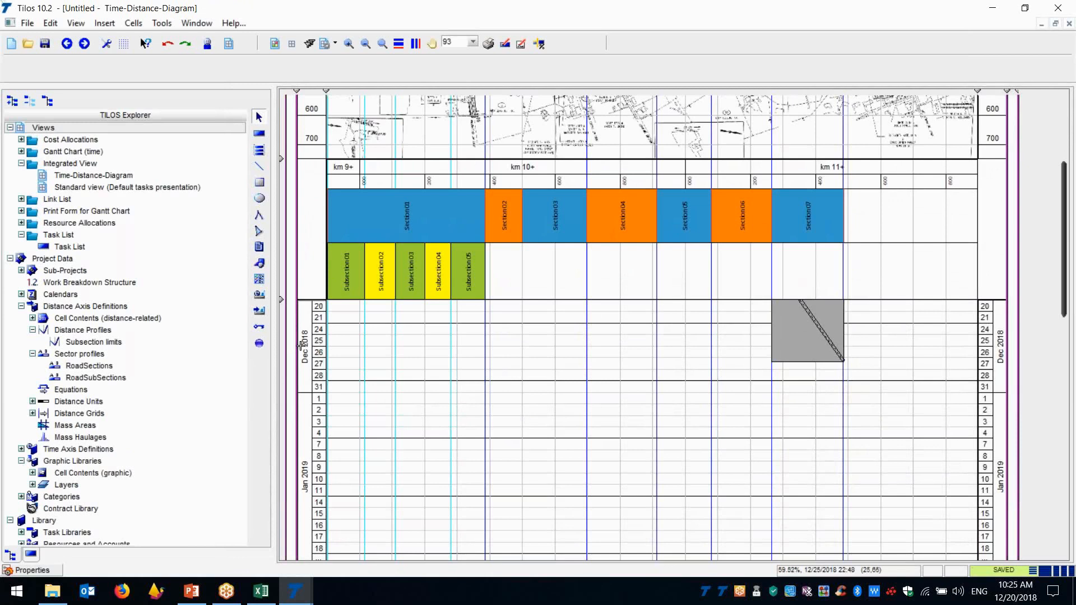
{"action": "left_click", "coordinate": [396, 358]}
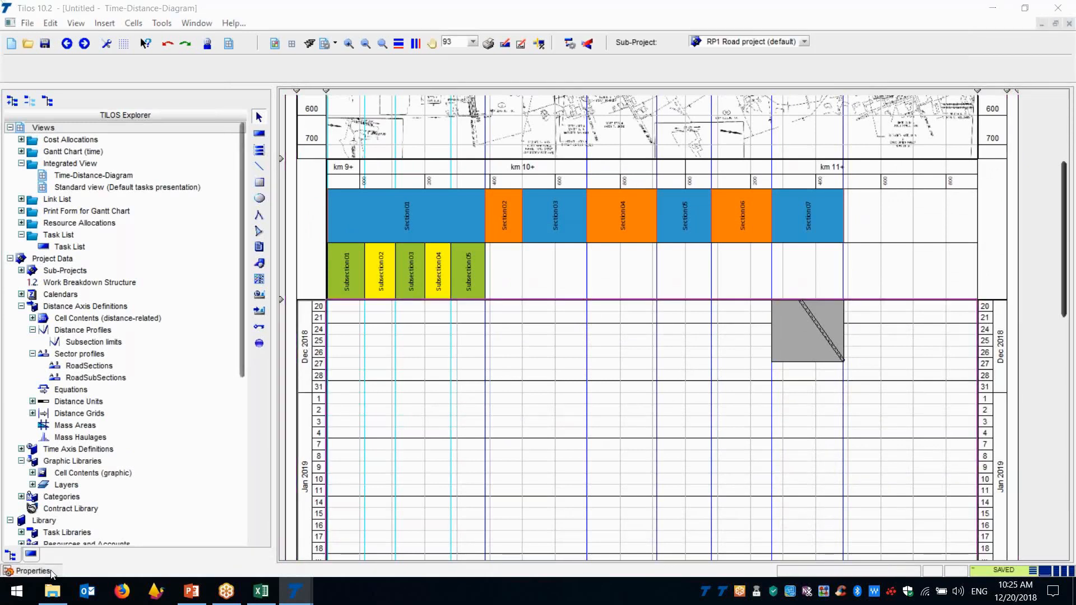
{"action": "left_click", "coordinate": [32, 570]}
{"action": "left_click", "coordinate": [465, 474]}
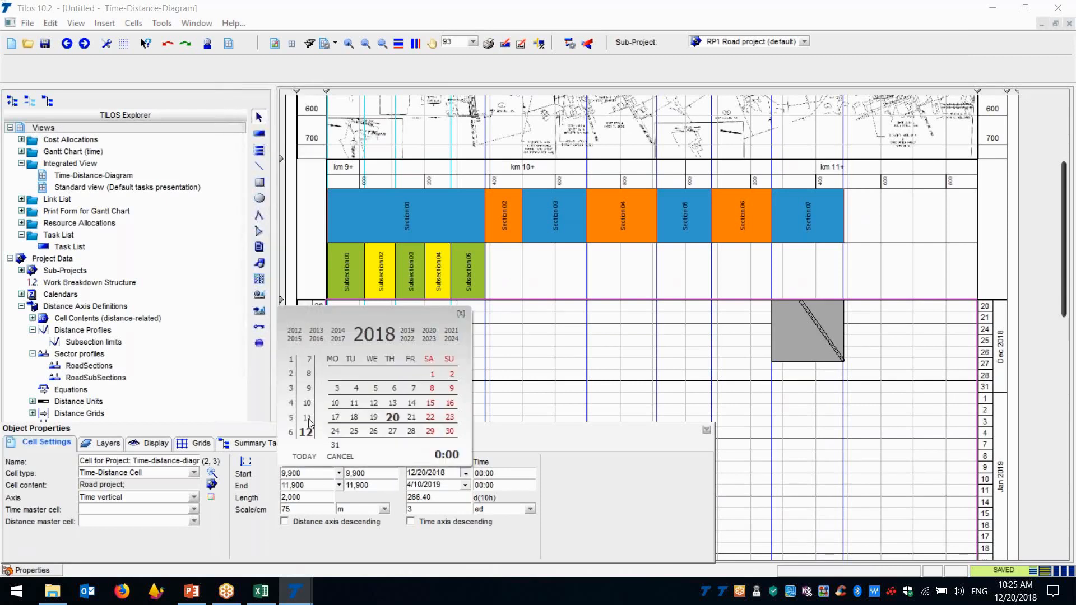
{"action": "left_click", "coordinate": [290, 403]}
{"action": "left_click", "coordinate": [338, 390]}
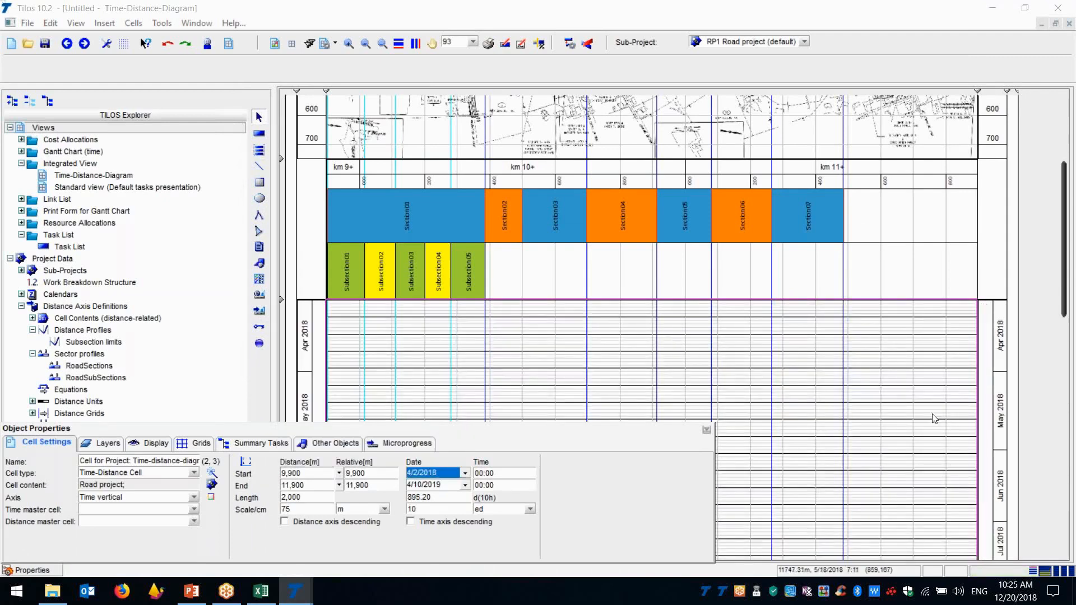
{"action": "left_click", "coordinate": [707, 430]}
Set the time-distance cell's start date to October 2018 and look through the tasks in the diagram
{"action": "left_click_drag", "start_coordinate": [1064, 215], "coordinate": [1074, 324]}
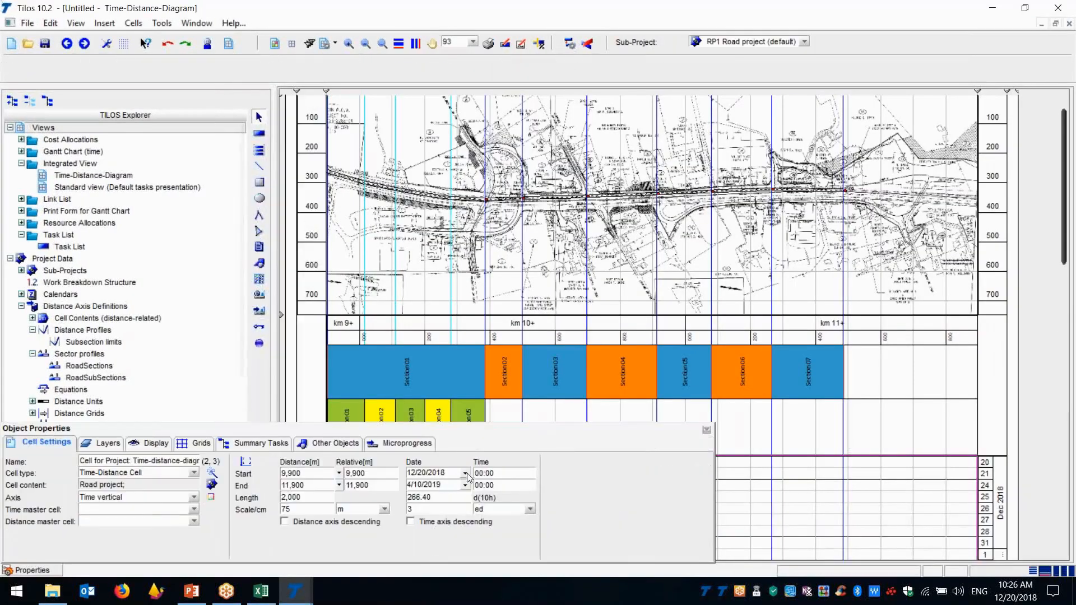
{"action": "left_click", "coordinate": [465, 473]}
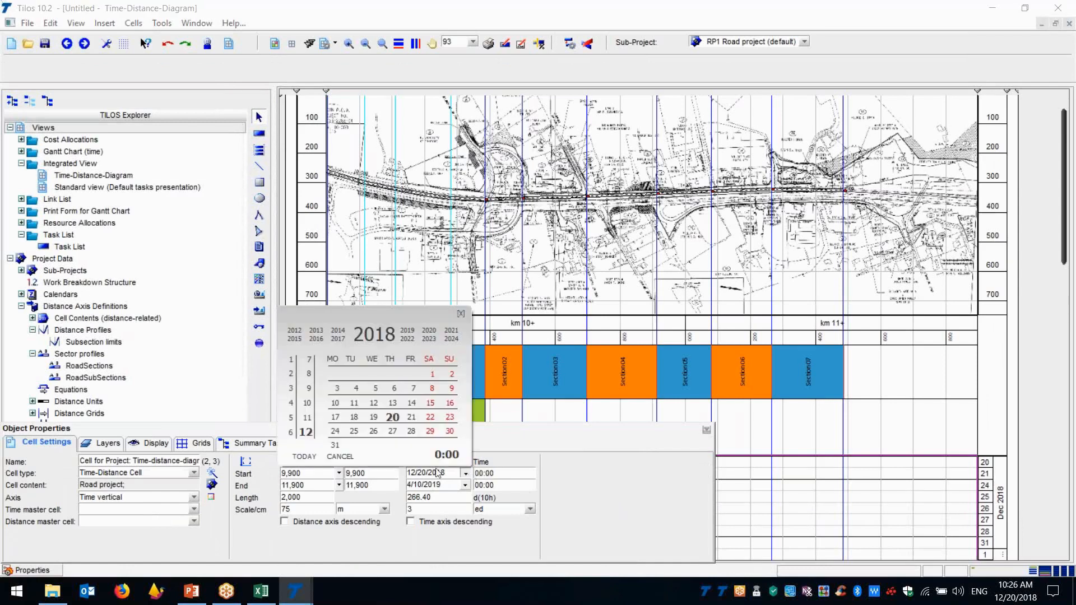
{"action": "left_click", "coordinate": [308, 403]}
{"action": "left_click", "coordinate": [337, 374]}
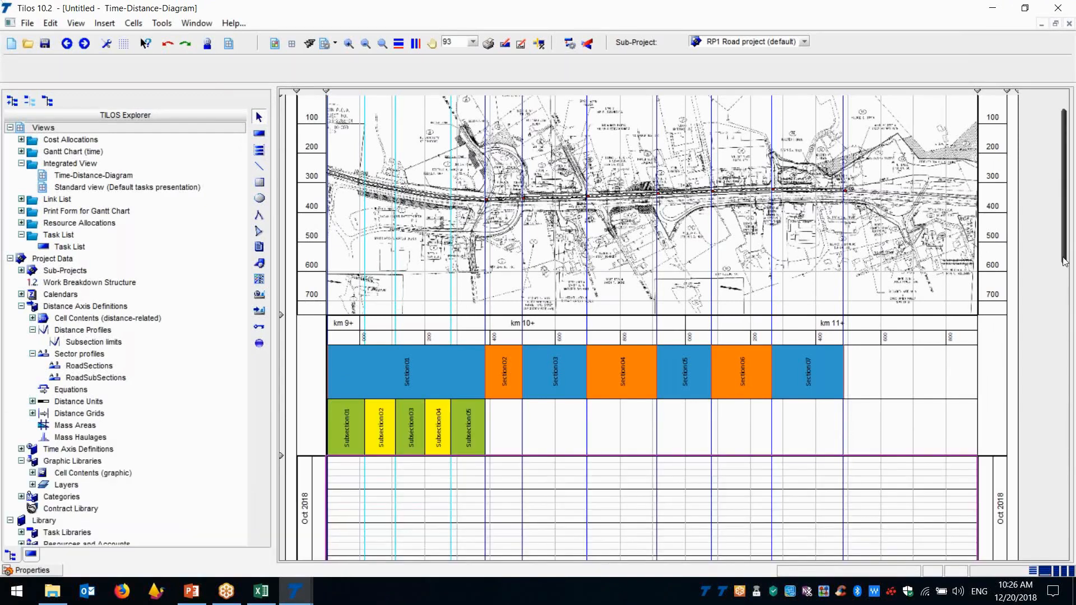
{"action": "left_click_drag", "start_coordinate": [1064, 261], "coordinate": [1074, 426]}
{"action": "mouse_move", "coordinate": [302, 601]}
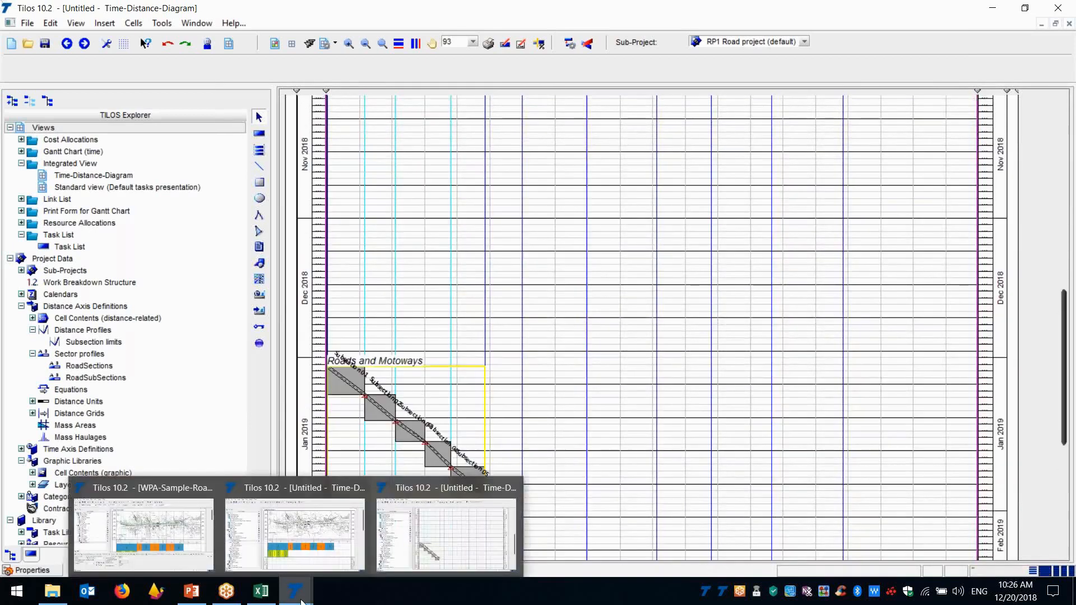
Create another new project from the WPA-EMTY_FILE-STEP-3 template with all activities, keeping its preset distances and dates
{"action": "left_click", "coordinate": [27, 23]}
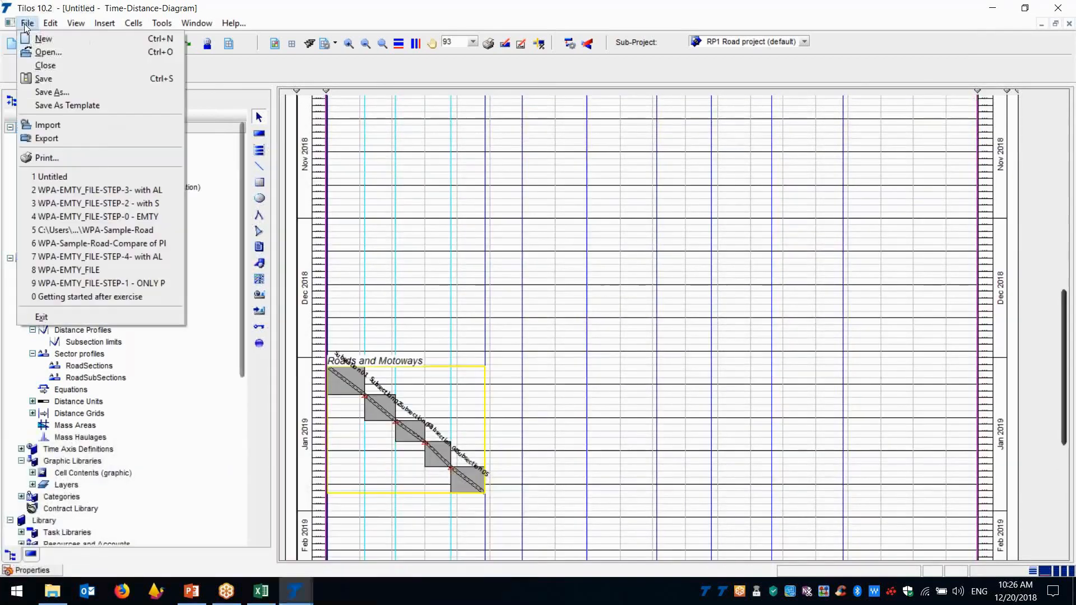
{"action": "left_click", "coordinate": [46, 49]}
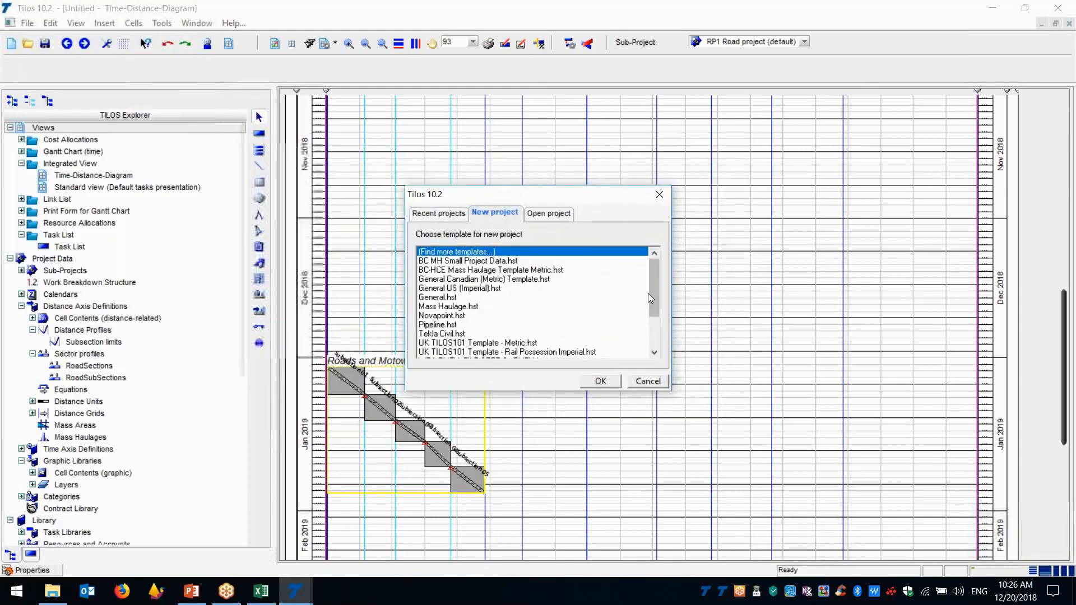
{"action": "left_click_drag", "start_coordinate": [655, 301], "coordinate": [657, 341]}
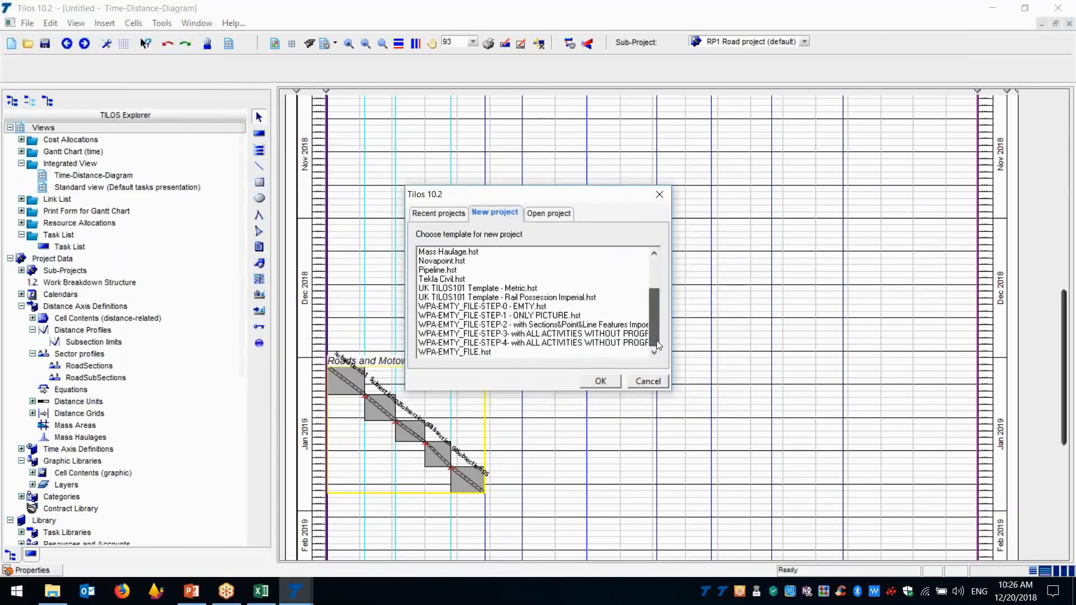
{"action": "left_click", "coordinate": [556, 334]}
{"action": "left_click", "coordinate": [599, 381]}
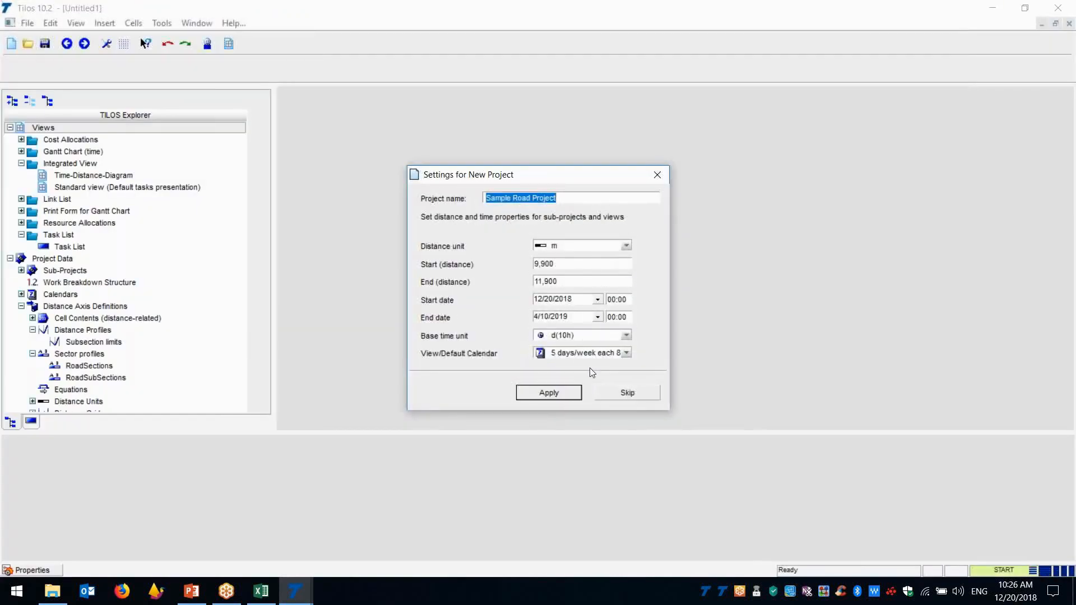
{"action": "left_click", "coordinate": [565, 392]}
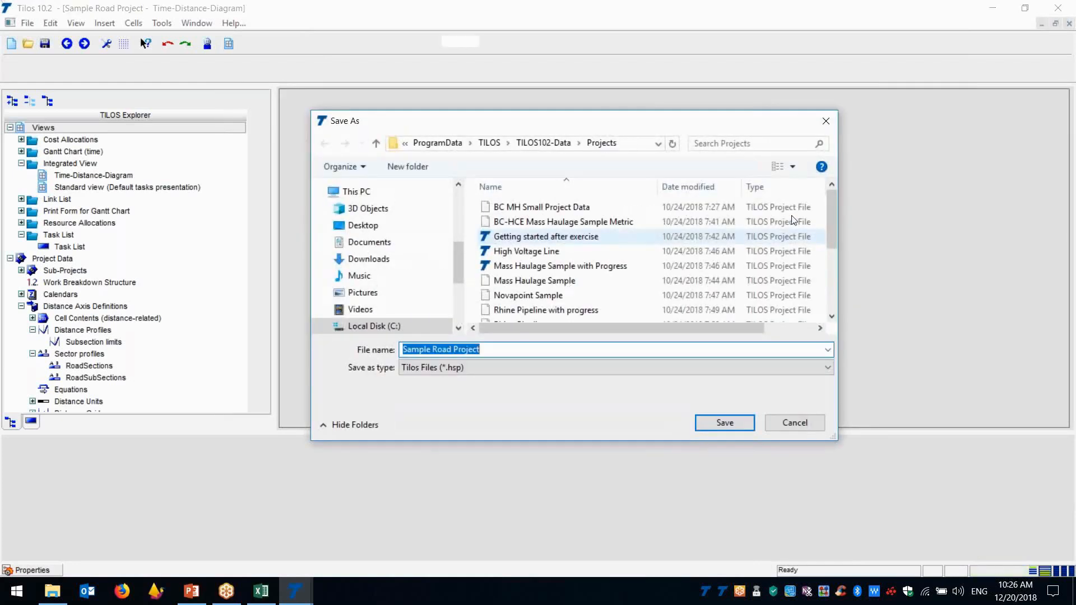
Save the project as Untitled, overwriting the existing project file of that name
{"action": "scroll", "coordinate": [834, 241], "scroll_direction": "down", "scroll_amount": 3}
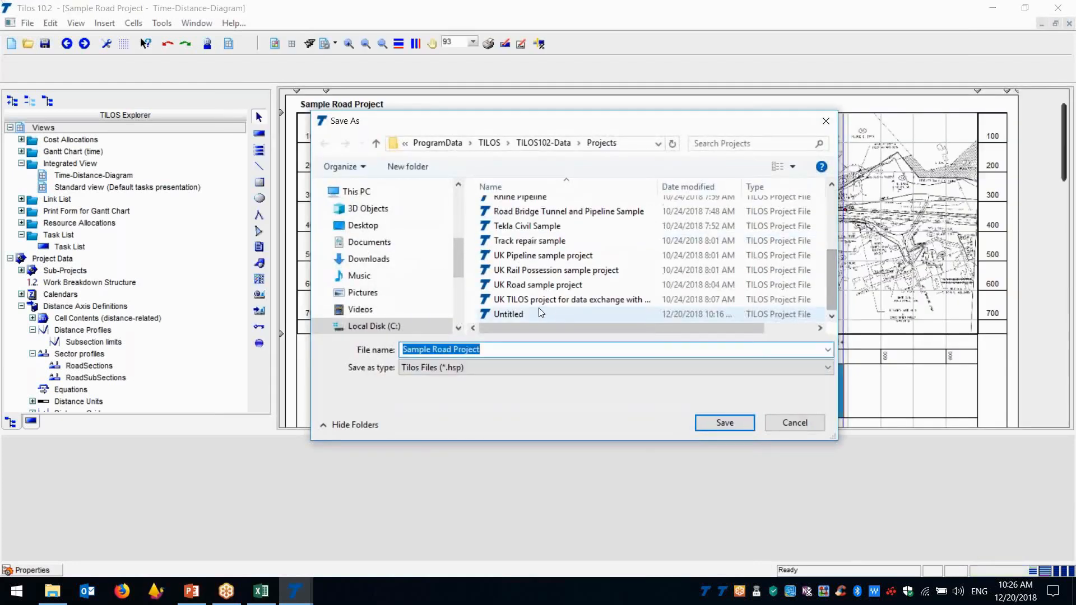
{"action": "left_click", "coordinate": [539, 311]}
{"action": "left_click", "coordinate": [726, 424]}
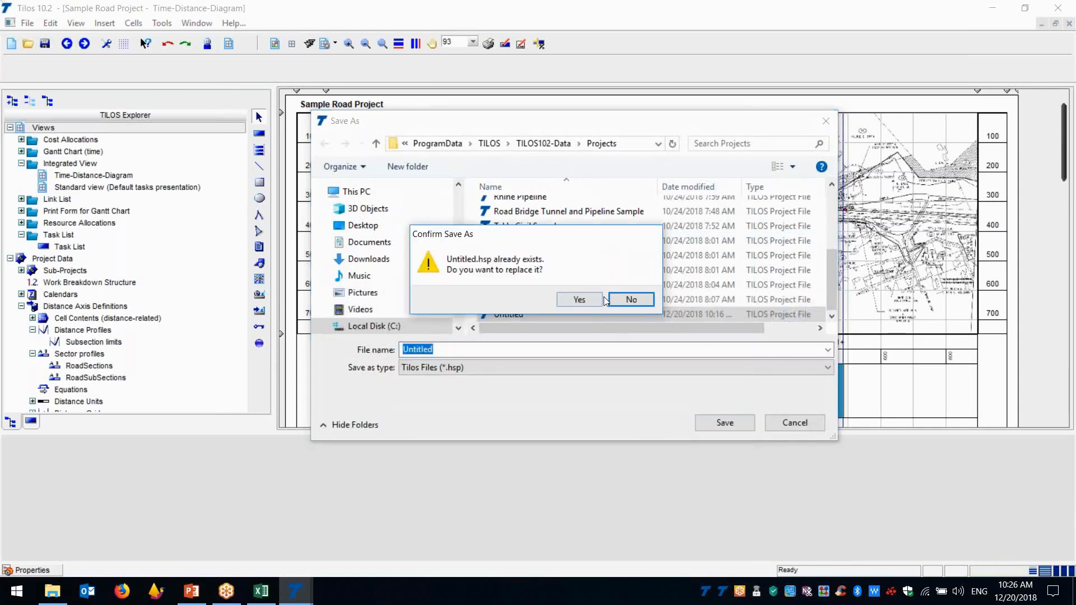
{"action": "left_click", "coordinate": [593, 304]}
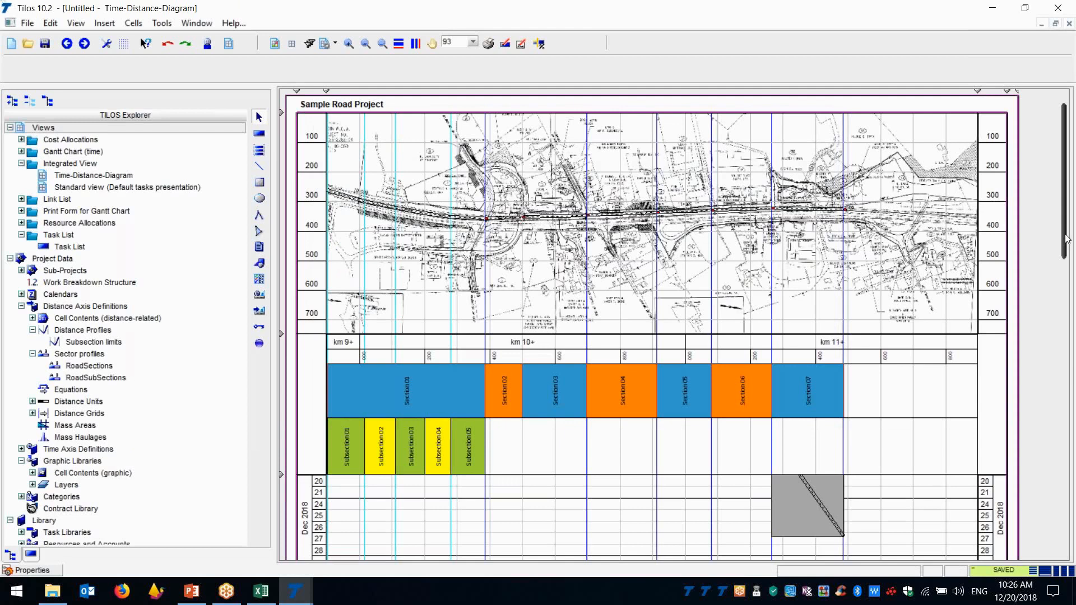
Set the start date of the time-distance cell to 11/1/2018, close its properties and view the section tasks
{"action": "scroll", "coordinate": [1066, 238], "scroll_direction": "down", "scroll_amount": 1}
{"action": "left_click_drag", "start_coordinate": [1072, 261], "coordinate": [1070, 333]}
{"action": "left_click", "coordinate": [661, 415]}
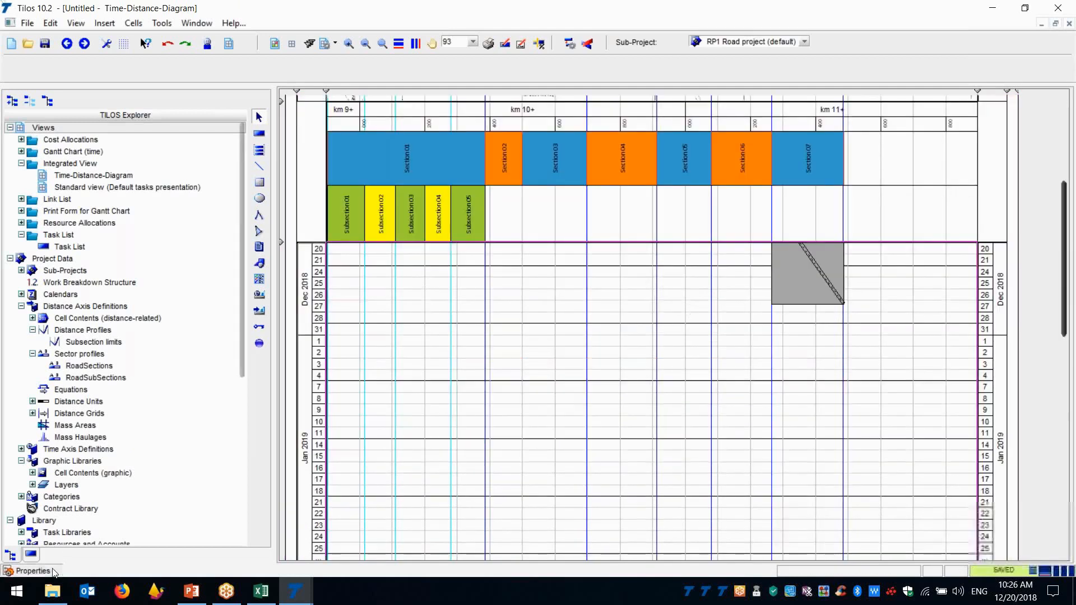
{"action": "left_click", "coordinate": [35, 570]}
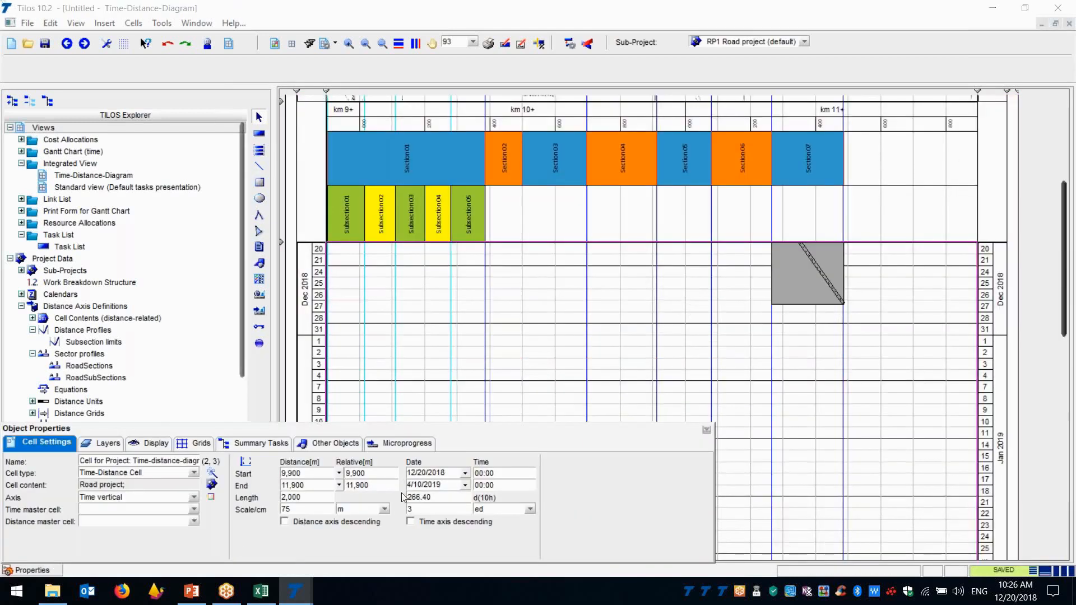
{"action": "left_click", "coordinate": [464, 474]}
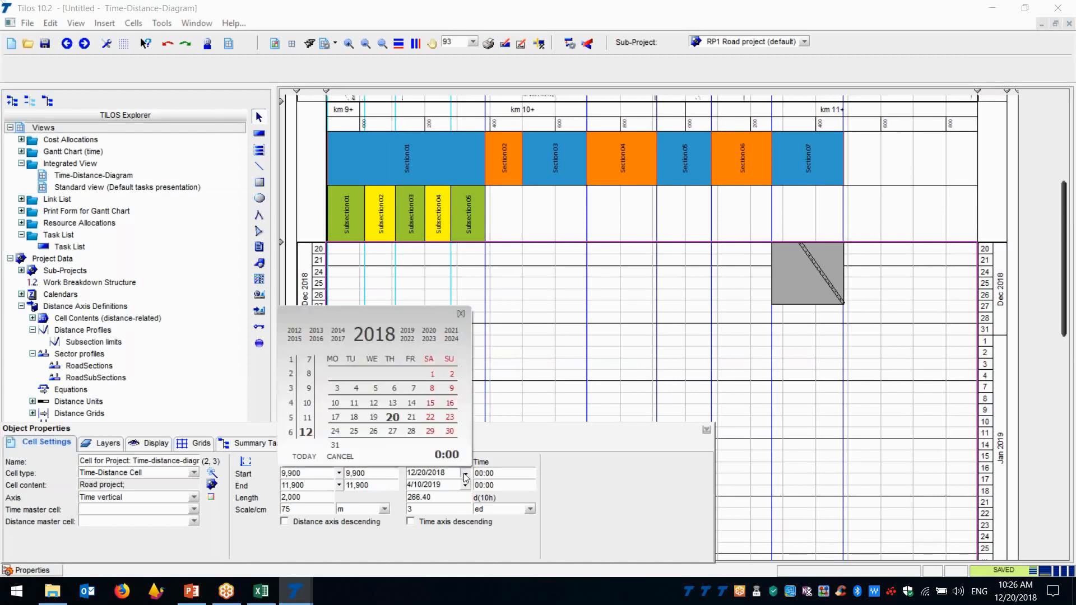
{"action": "left_click", "coordinate": [309, 417]}
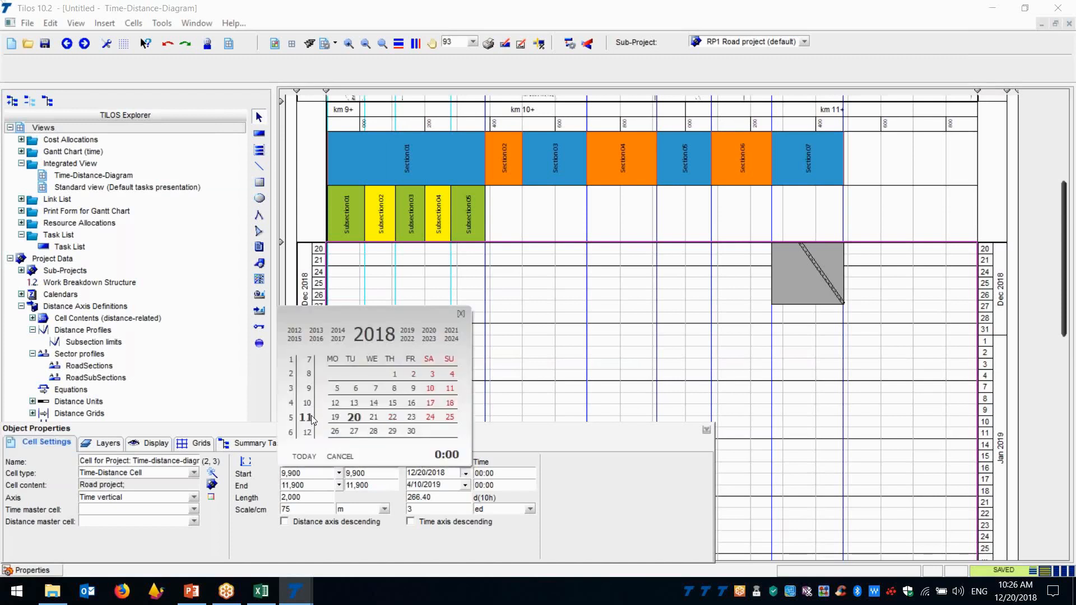
{"action": "left_click", "coordinate": [396, 374]}
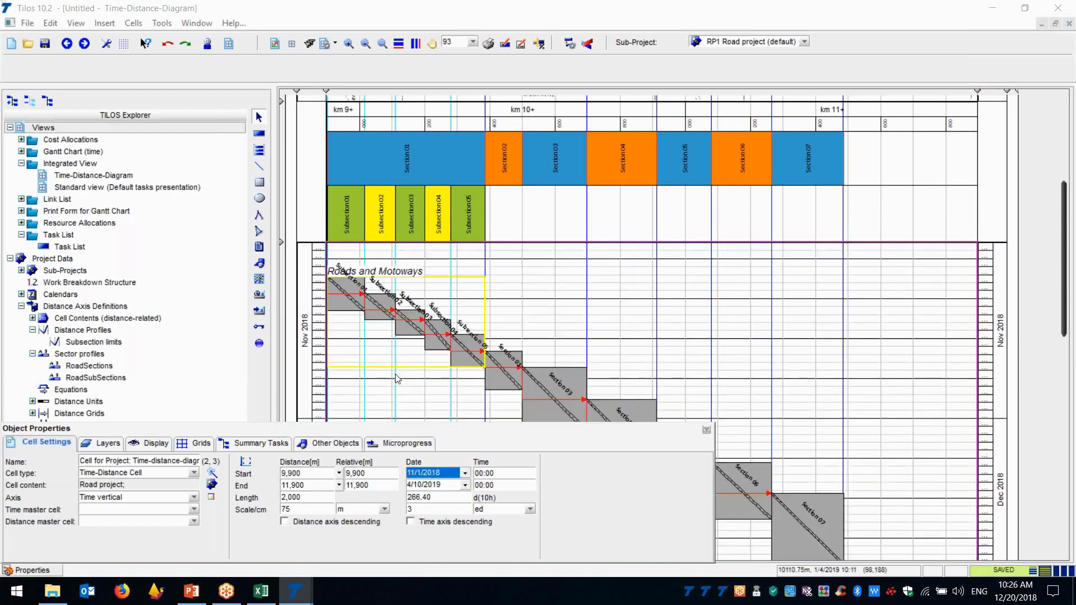
{"action": "left_click", "coordinate": [704, 431]}
{"action": "left_click", "coordinate": [1067, 447]}
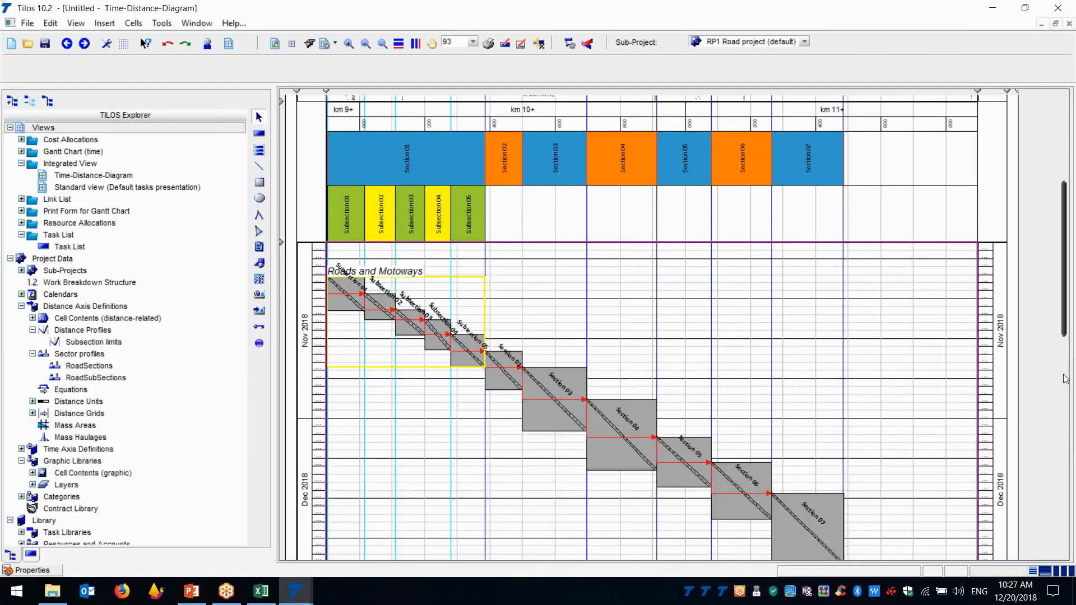
{"action": "scroll", "coordinate": [1066, 324], "scroll_direction": "down", "scroll_amount": 2}
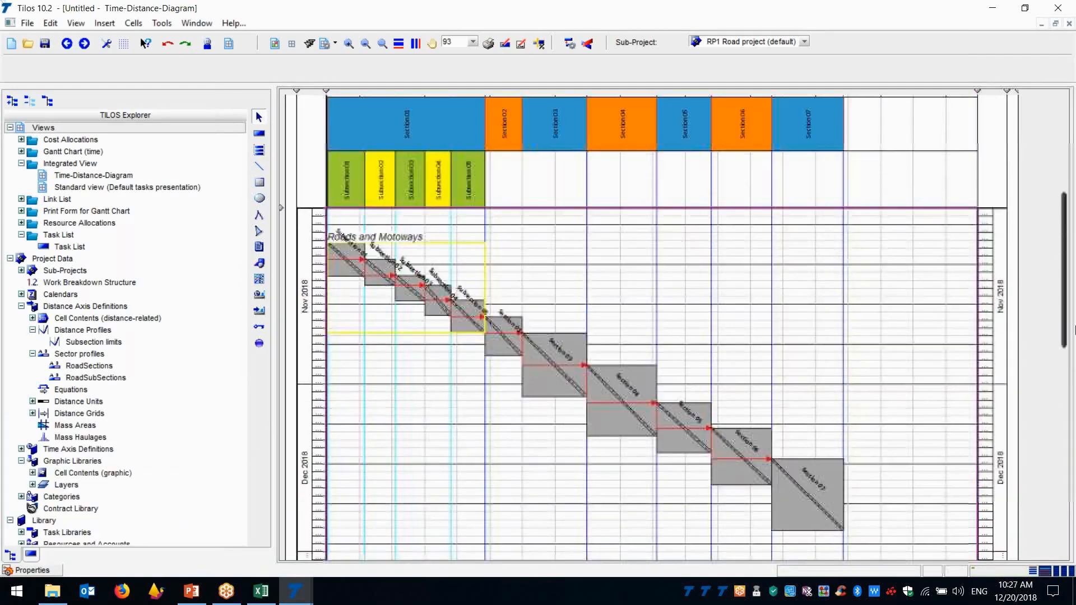
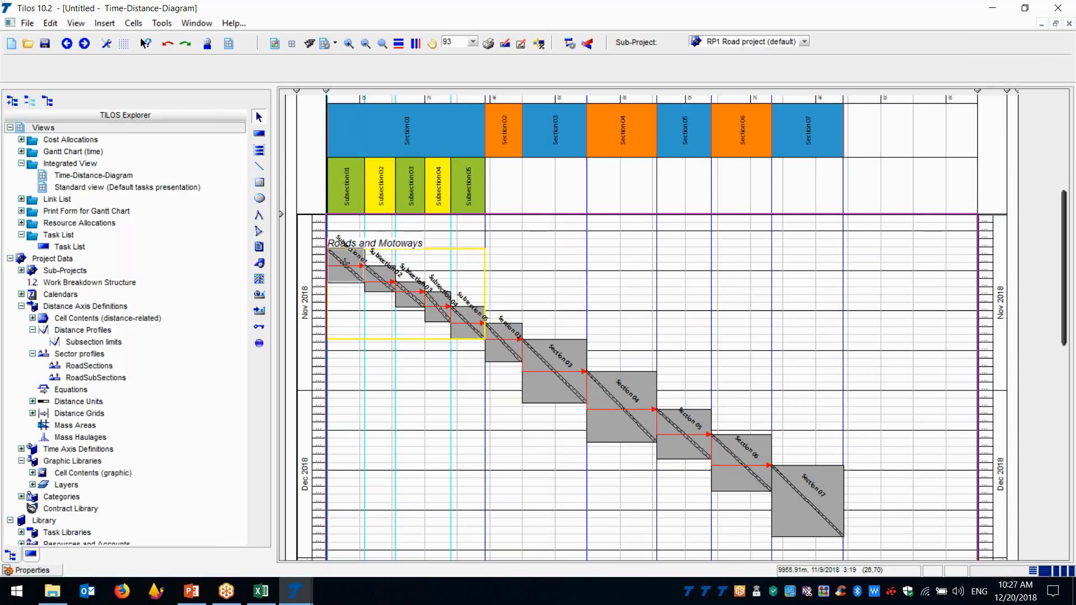
Open the distance cell settings of the distance drawing cell that holds the site plan, with the properties docked
{"action": "mouse_move", "coordinate": [345, 262]}
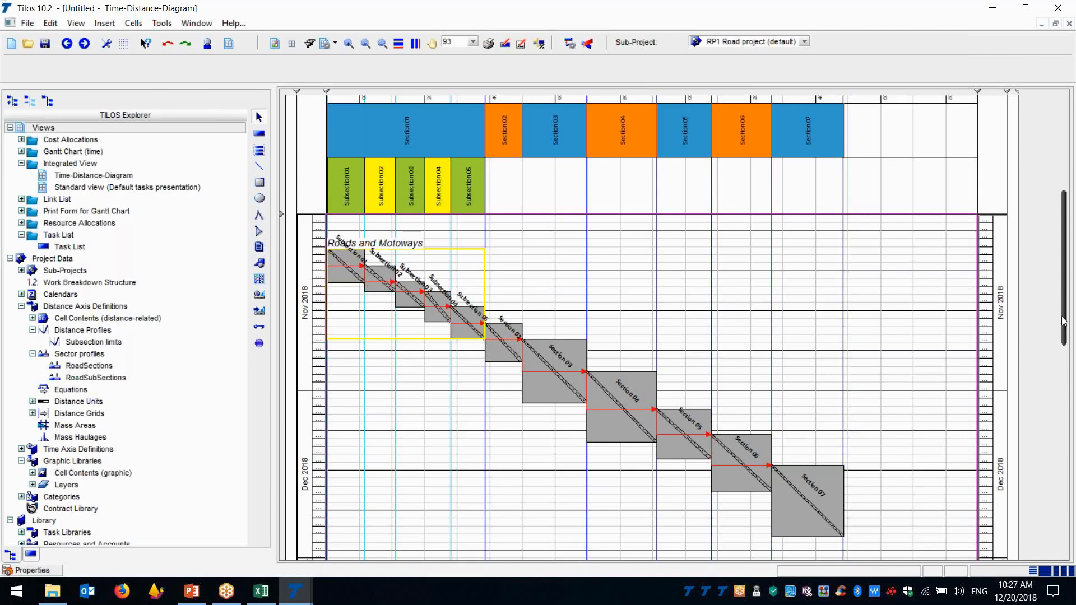
{"action": "left_click_drag", "start_coordinate": [1065, 317], "coordinate": [1071, 197]}
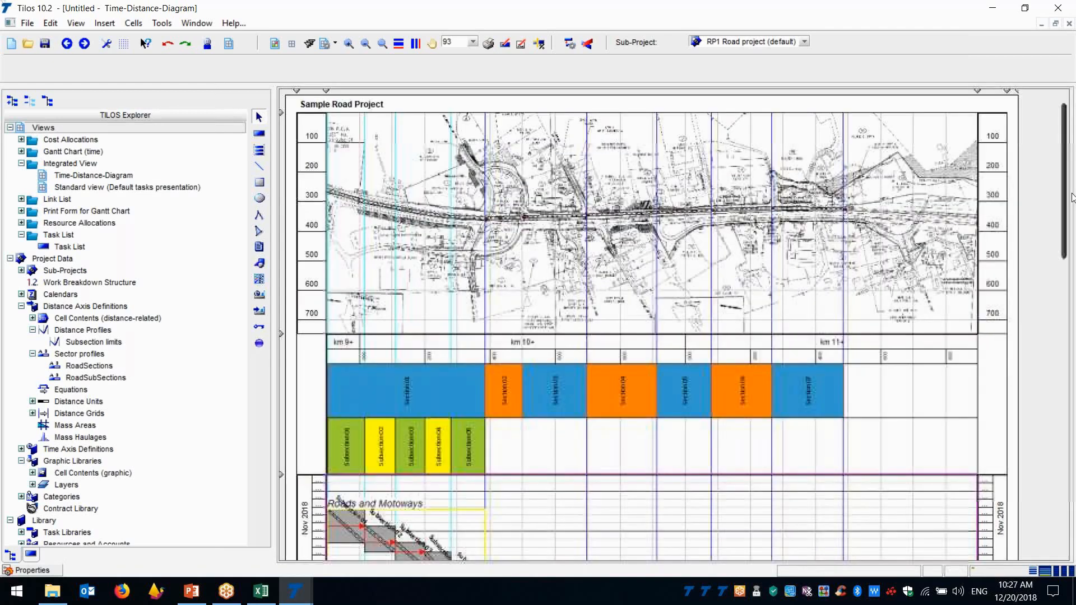
{"action": "left_click", "coordinate": [583, 280]}
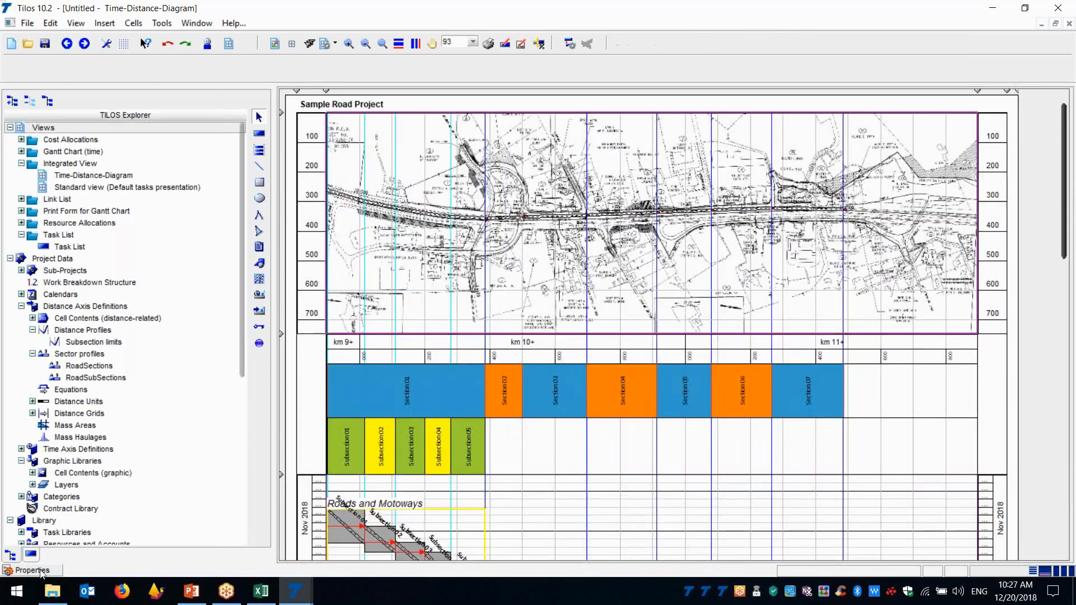
{"action": "left_click", "coordinate": [32, 570]}
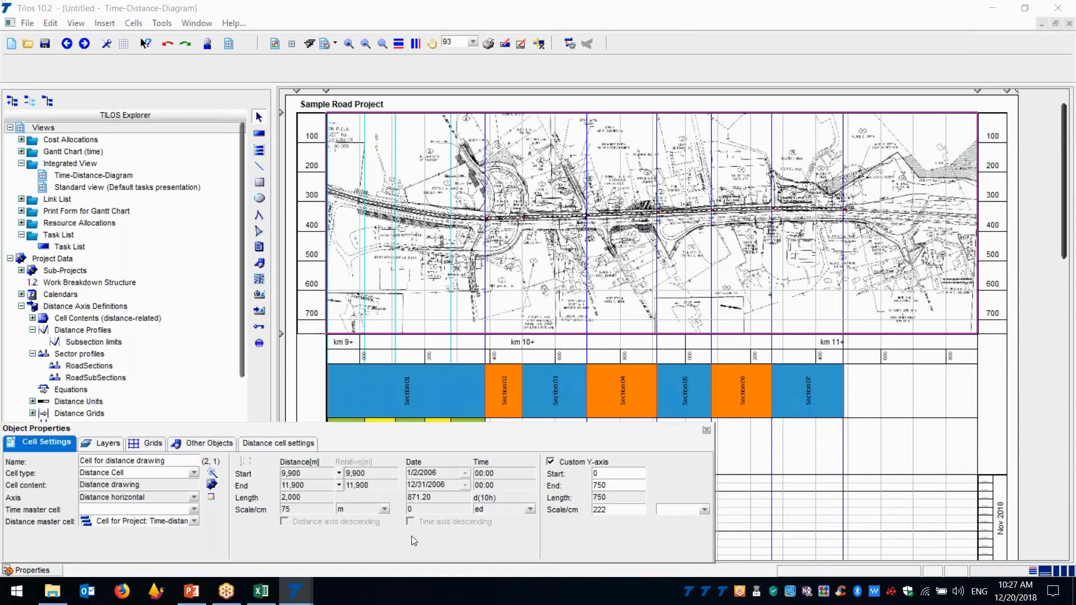
{"action": "left_click", "coordinate": [704, 430]}
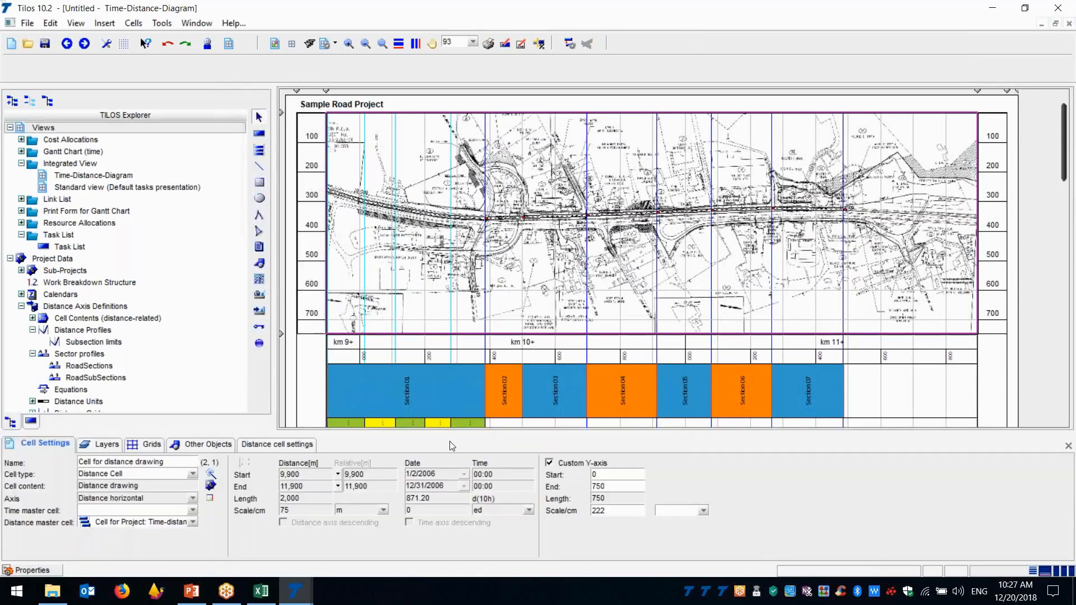
{"action": "left_click", "coordinate": [268, 444]}
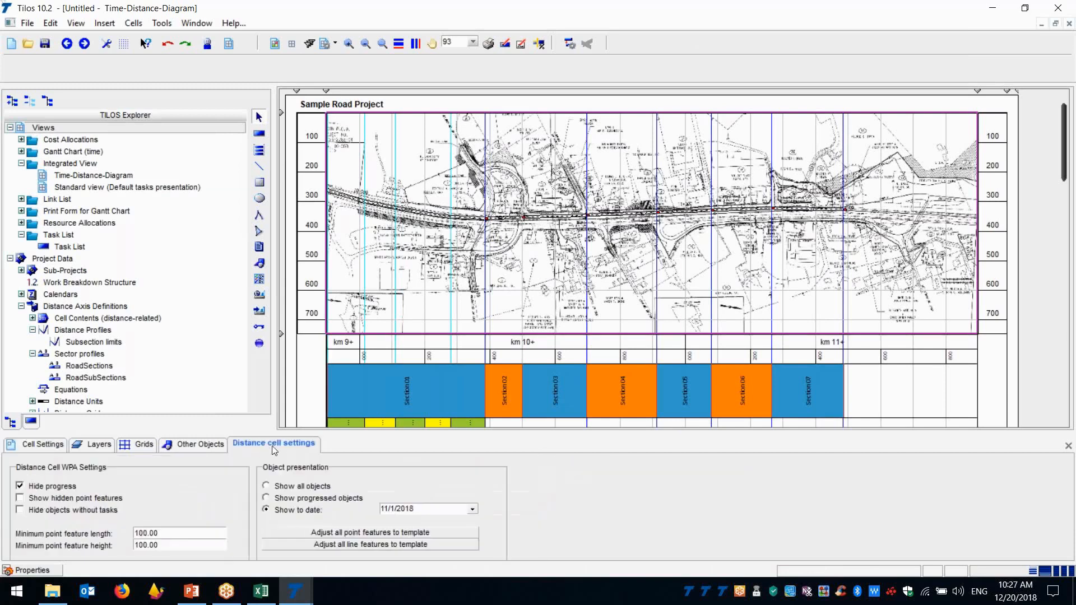
{"action": "left_click", "coordinate": [292, 447]}
{"action": "key", "text": "ctrl"}
{"action": "key", "text": "ctrl"}
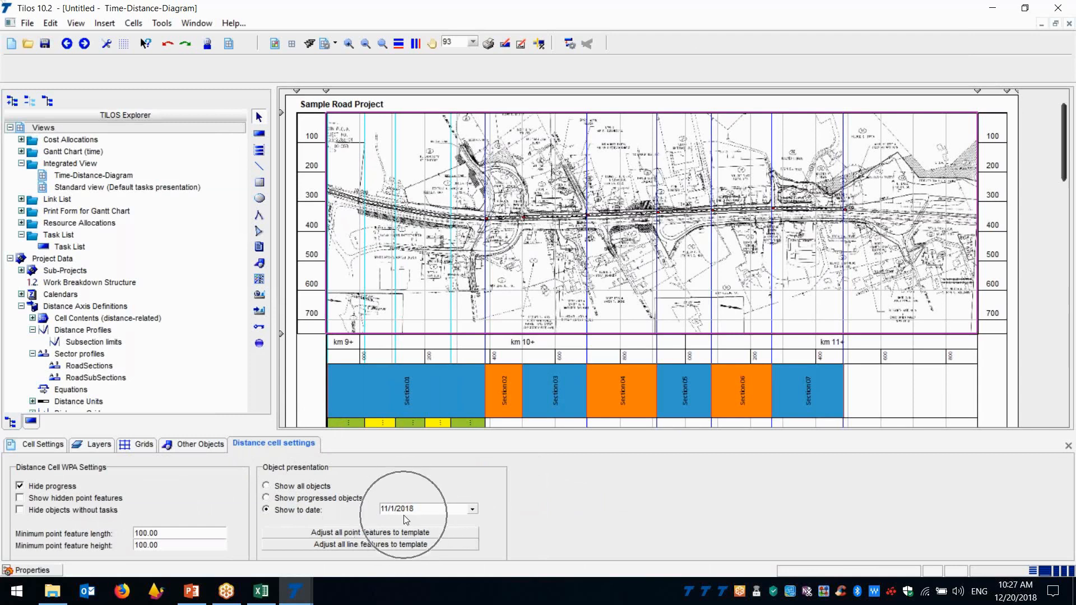
Set the distance drawing's show-to date to 11/8/2018 and compare the plan with the subsection tasks in the diagram
{"action": "left_click", "coordinate": [477, 509]}
{"action": "key", "text": "ctrl"}
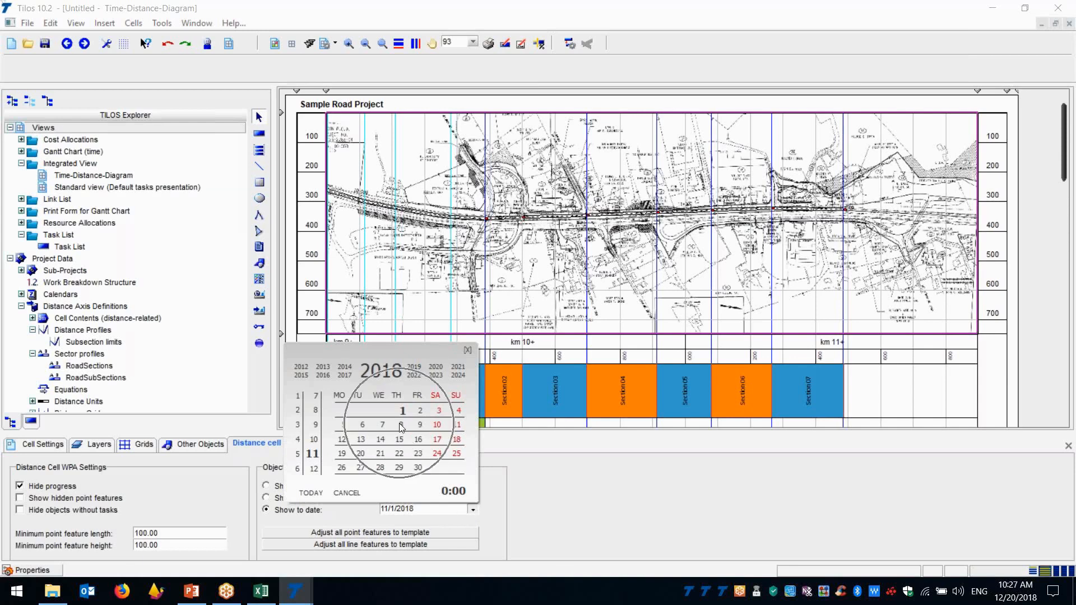
{"action": "left_click", "coordinate": [402, 424]}
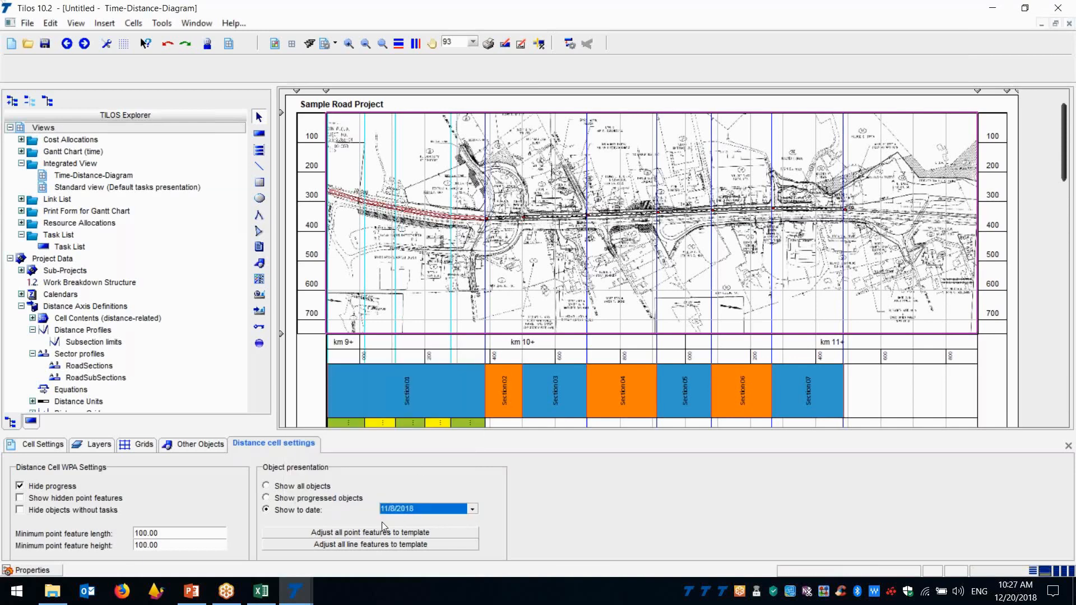
{"action": "key", "text": "ctrl"}
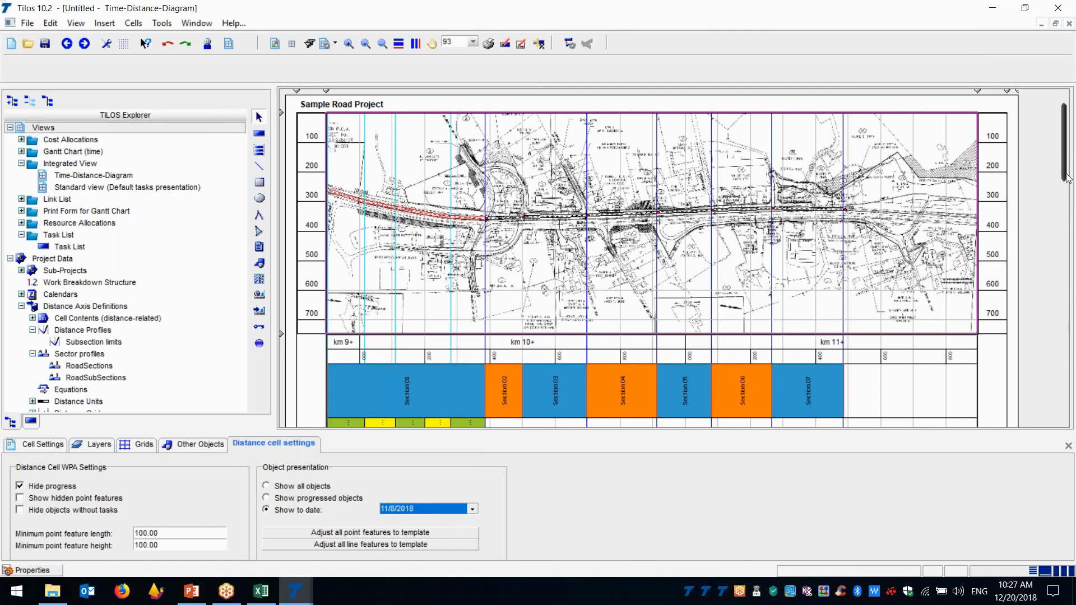
{"action": "left_click_drag", "start_coordinate": [1065, 177], "coordinate": [1064, 238]}
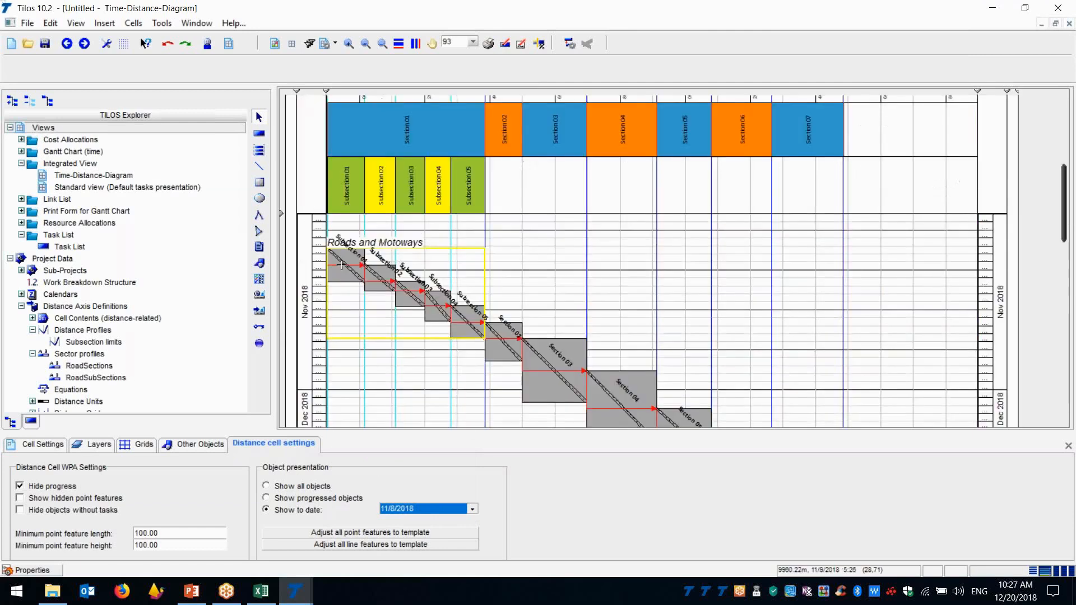
{"action": "key", "text": "ctrl"}
{"action": "key", "text": "ctrl"}
{"action": "key", "text": "ctrl"}
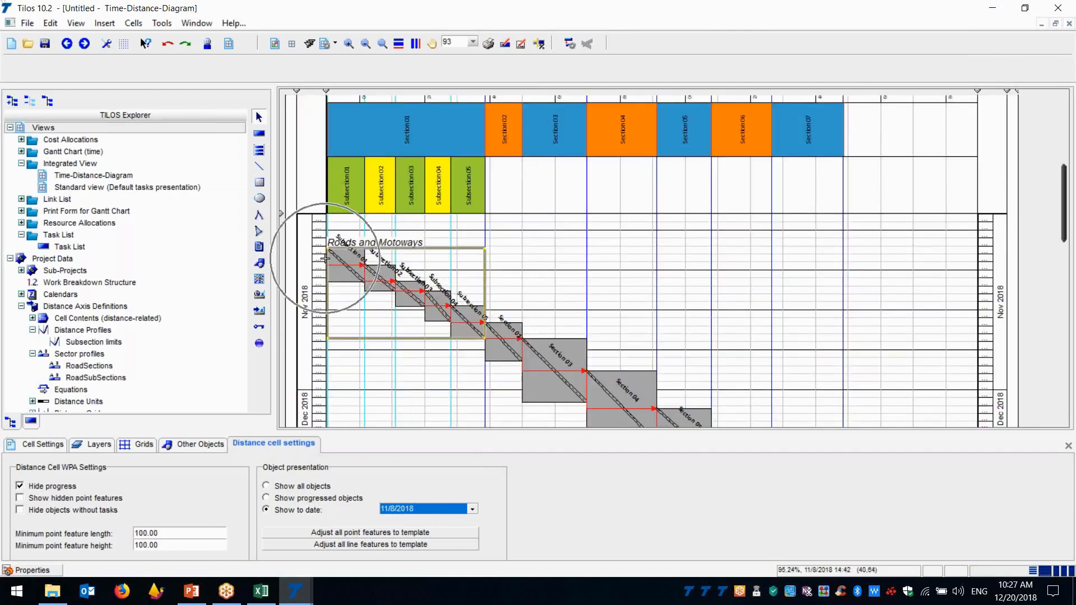
{"action": "key", "text": "ctrl"}
{"action": "key", "text": "ctrl"}
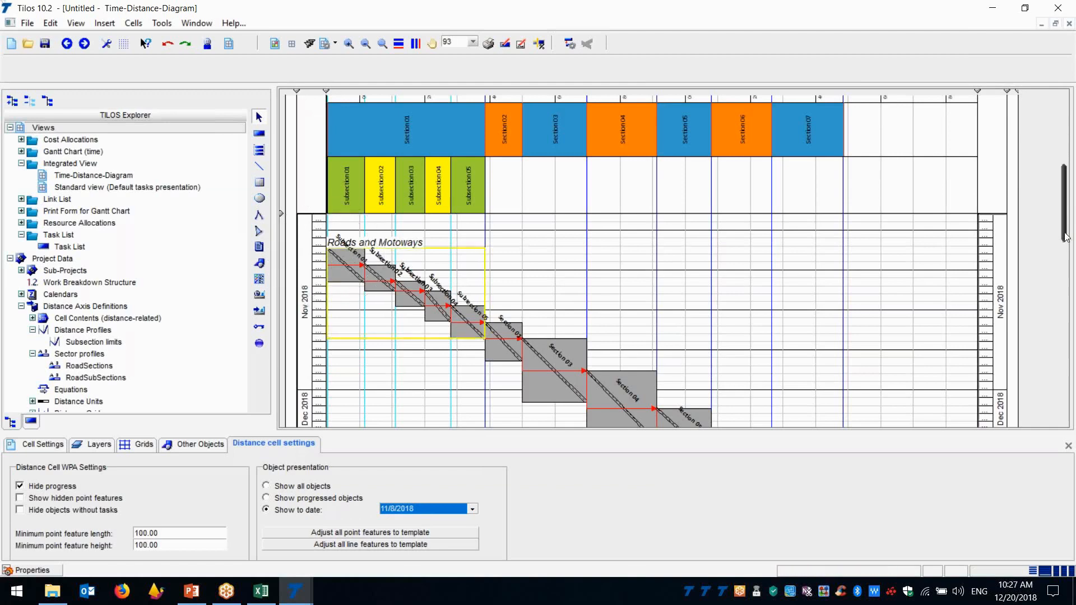
{"action": "left_click_drag", "start_coordinate": [1064, 233], "coordinate": [1064, 184]}
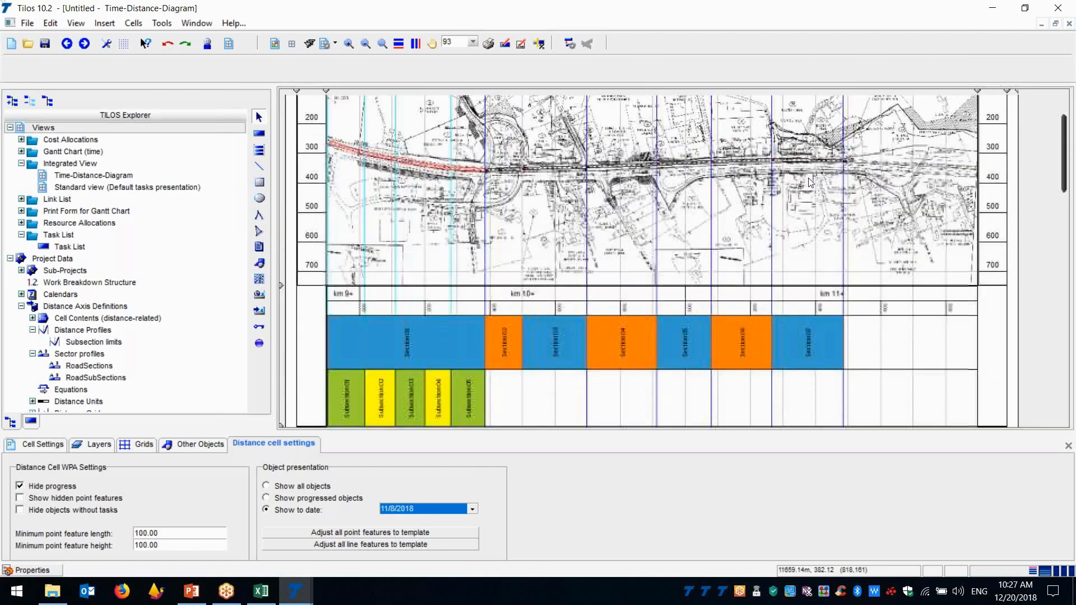
Advance the drawing's show-to date to 11/15/2018 and 11/22/2018, examining the road sections on the plan each time
{"action": "left_click", "coordinate": [472, 509]}
{"action": "left_click", "coordinate": [404, 437]}
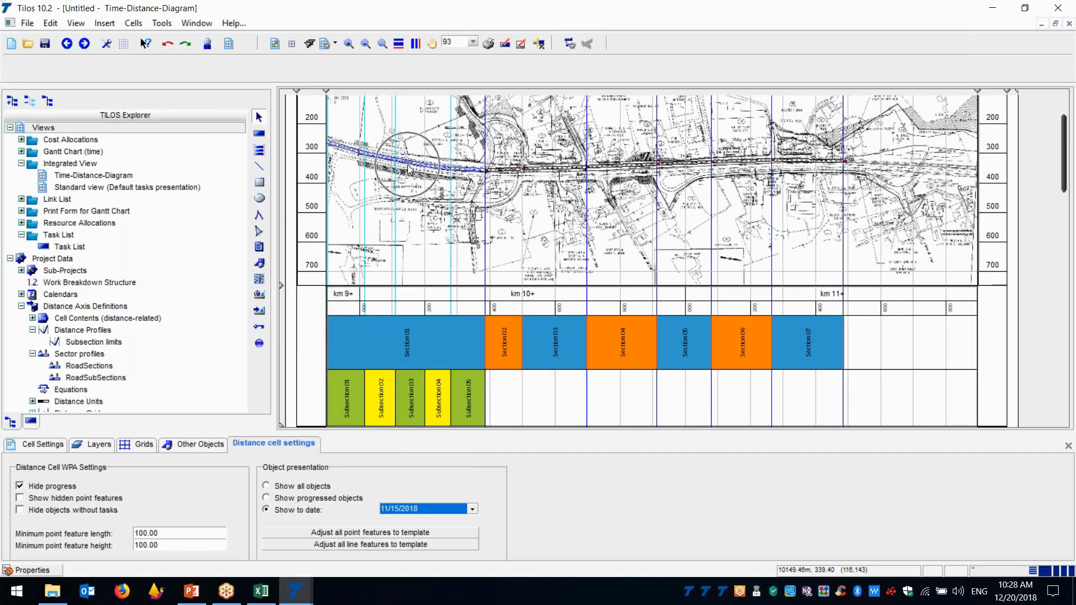
{"action": "left_click", "coordinate": [472, 509]}
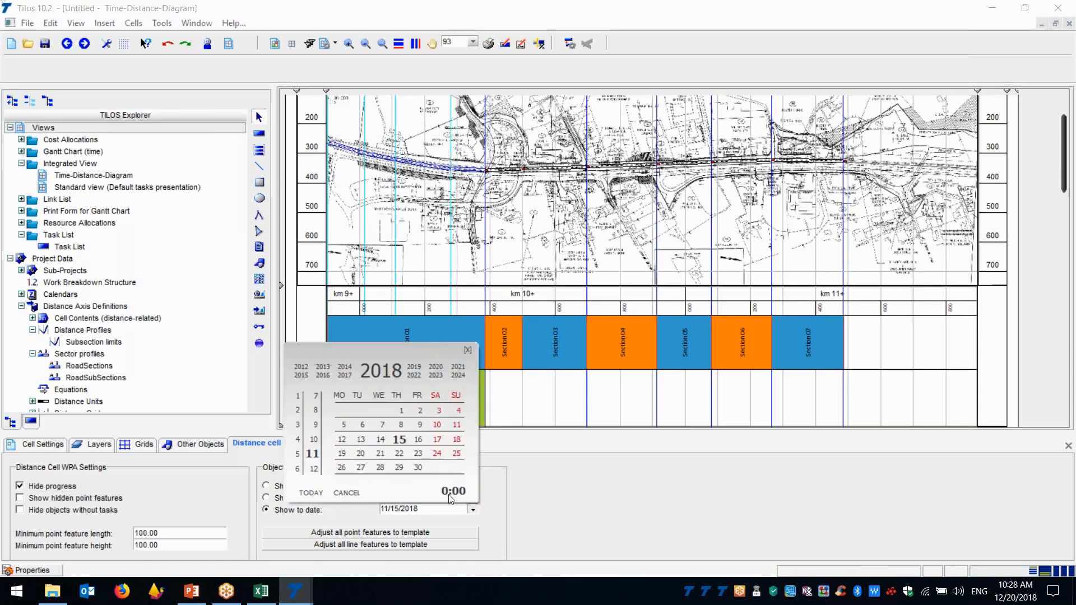
{"action": "left_click", "coordinate": [399, 454]}
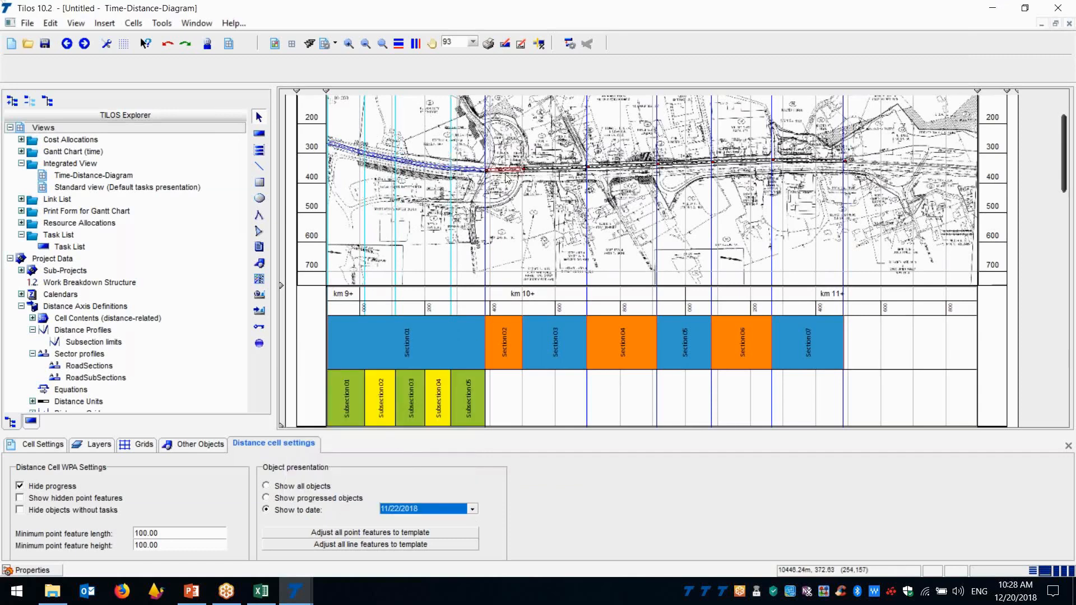
{"action": "key", "text": "ctrl"}
{"action": "key", "text": "ctrl"}
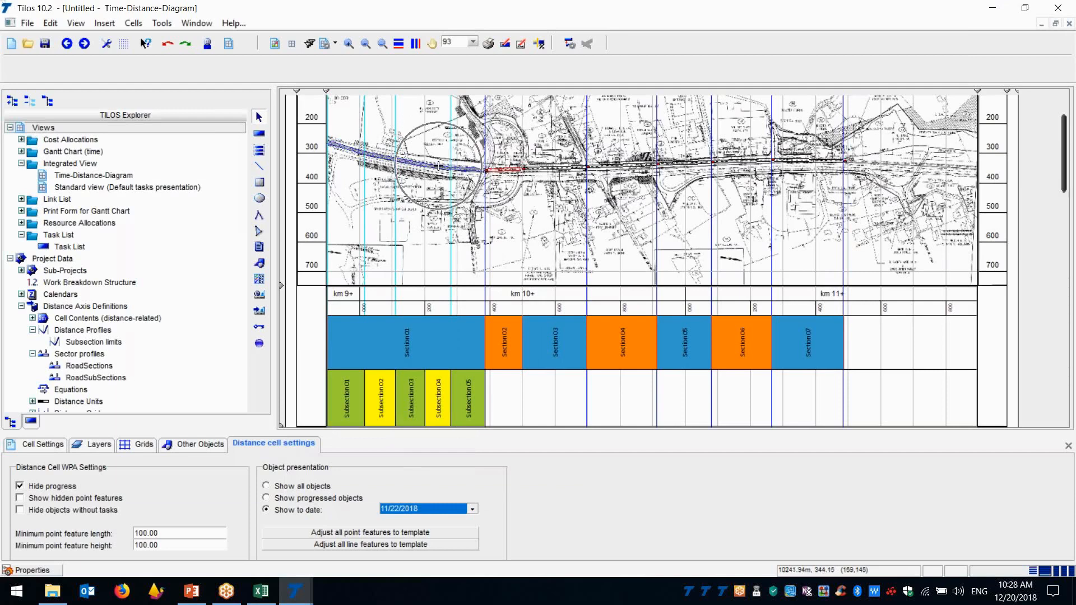
{"action": "key", "text": "ctrl"}
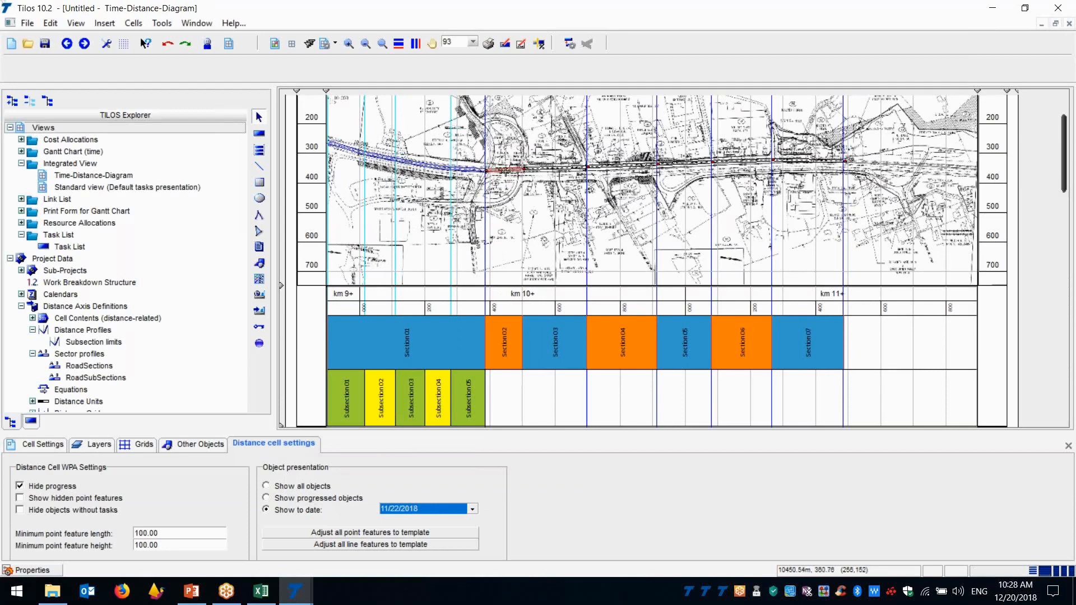
Set the drawing's show-to date to 11/29/2018 and close the cell properties
{"action": "left_click", "coordinate": [472, 509]}
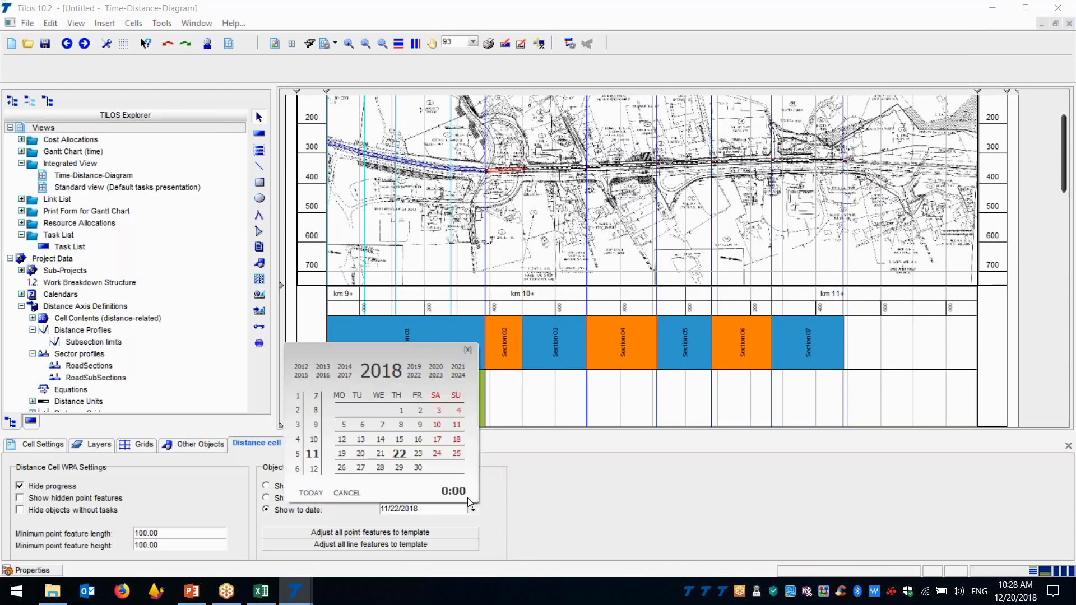
{"action": "left_click", "coordinate": [399, 467]}
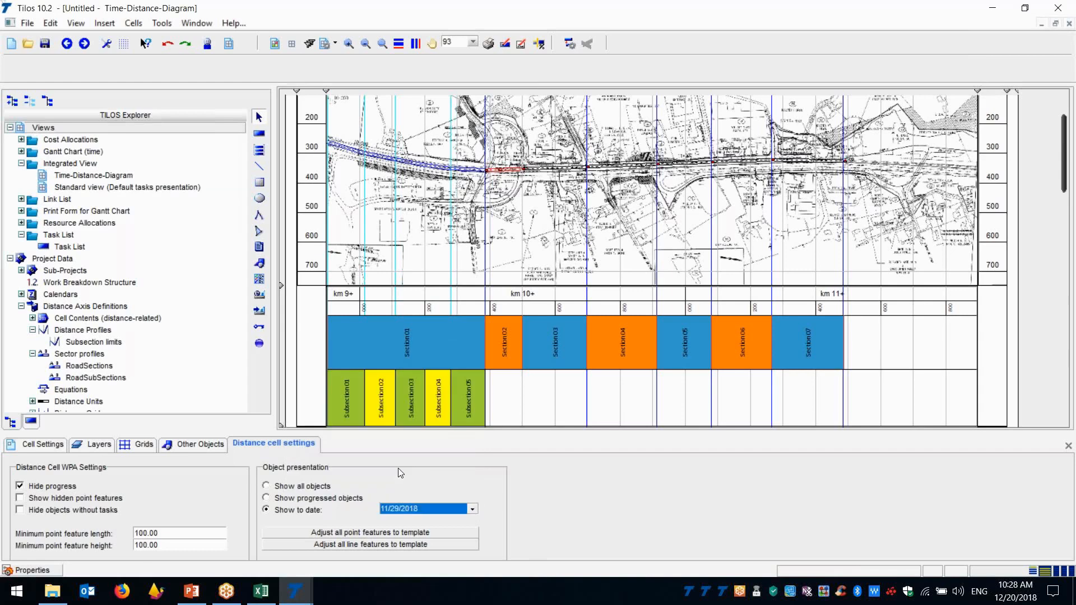
{"action": "left_click", "coordinate": [1068, 446]}
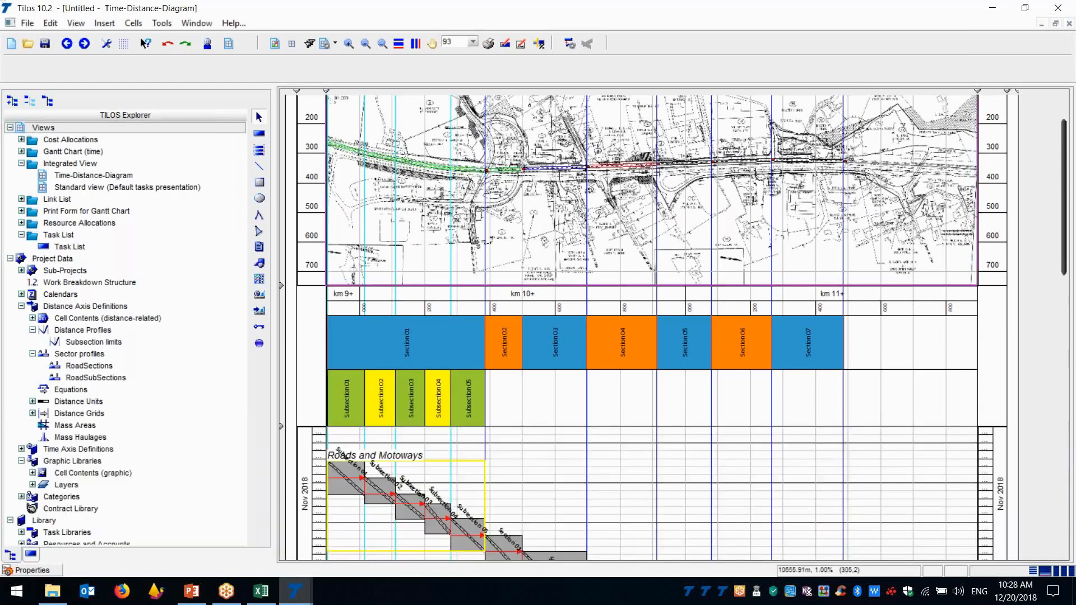
Switch the distance drawing cell's object presentation to Show progressed objects, close its properties and view the plan
{"action": "left_click", "coordinate": [32, 569]}
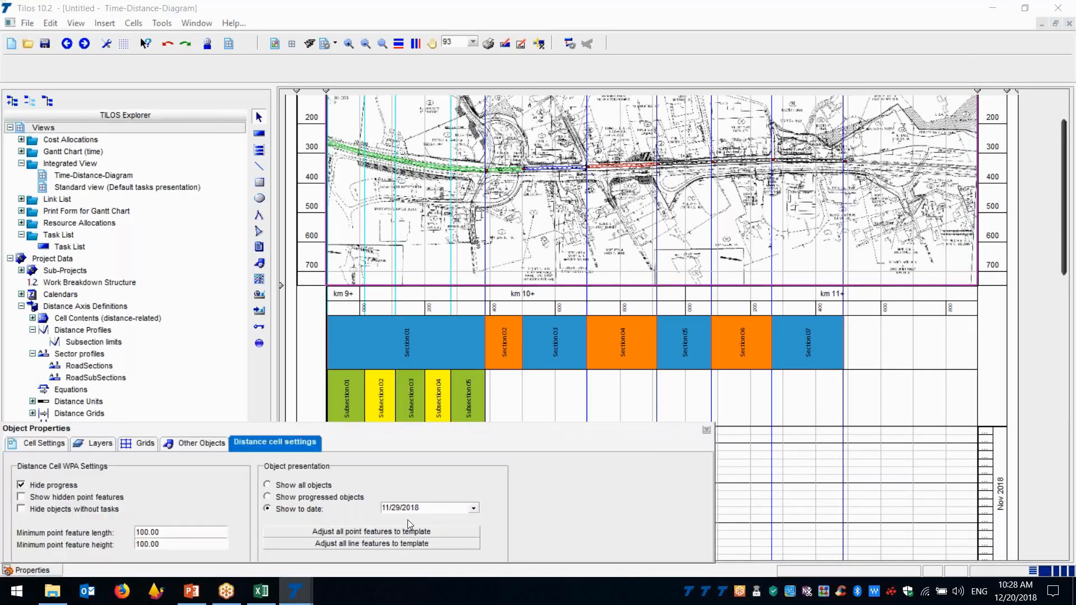
{"action": "left_click", "coordinate": [290, 498]}
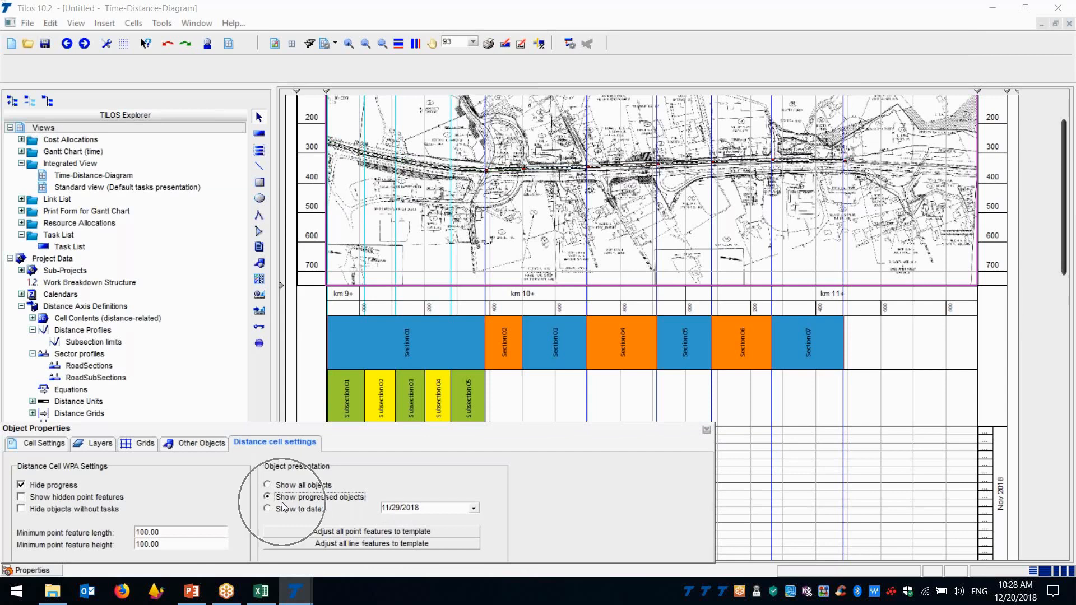
{"action": "key", "text": "ctrl"}
{"action": "key", "text": "ctrl"}
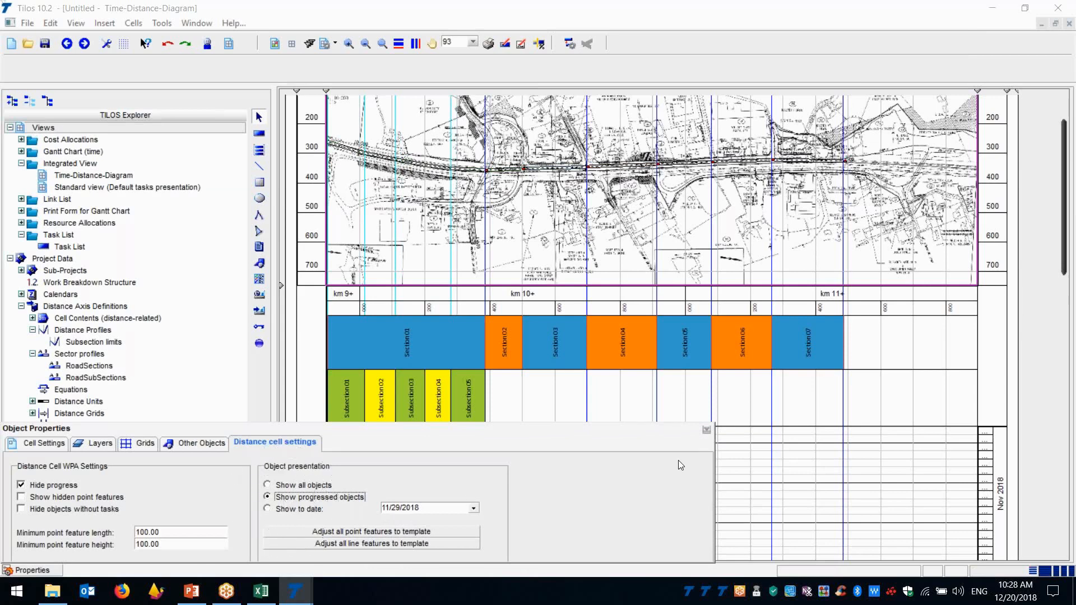
{"action": "left_click", "coordinate": [706, 431]}
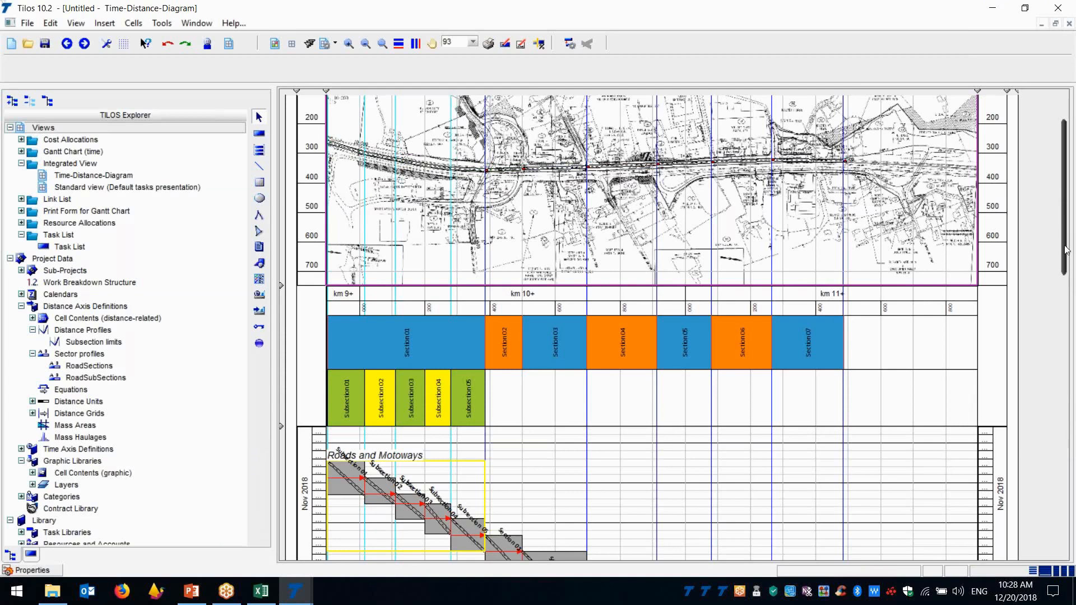
{"action": "left_click_drag", "start_coordinate": [1066, 251], "coordinate": [1066, 204]}
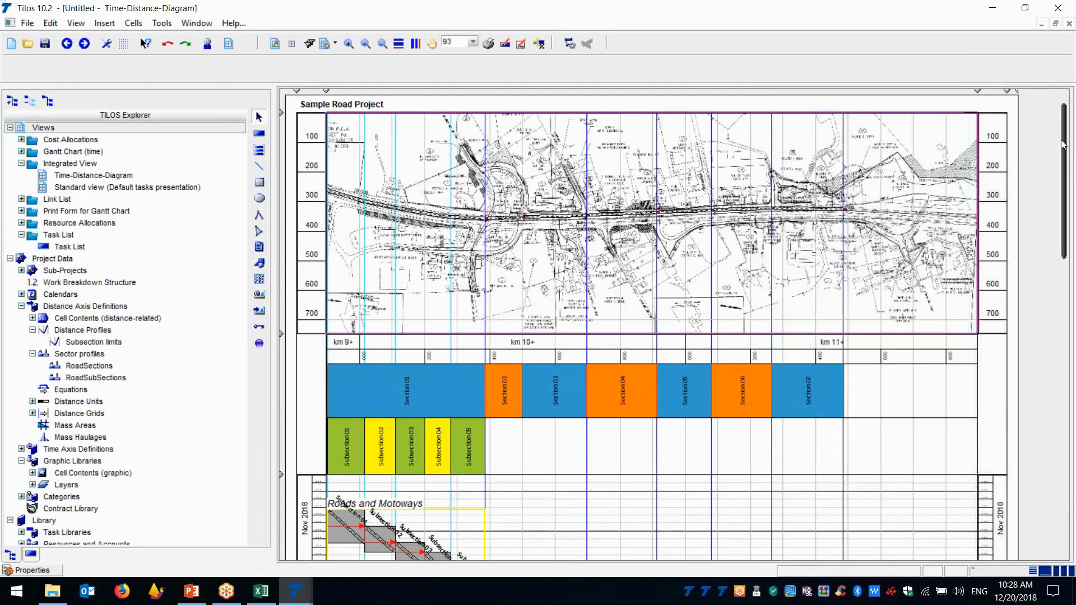
Set the progress of the Section 02 Roads and Motoways task to 50% using the Percent-simple method
{"action": "scroll", "coordinate": [496, 446], "scroll_direction": "down", "scroll_amount": 5}
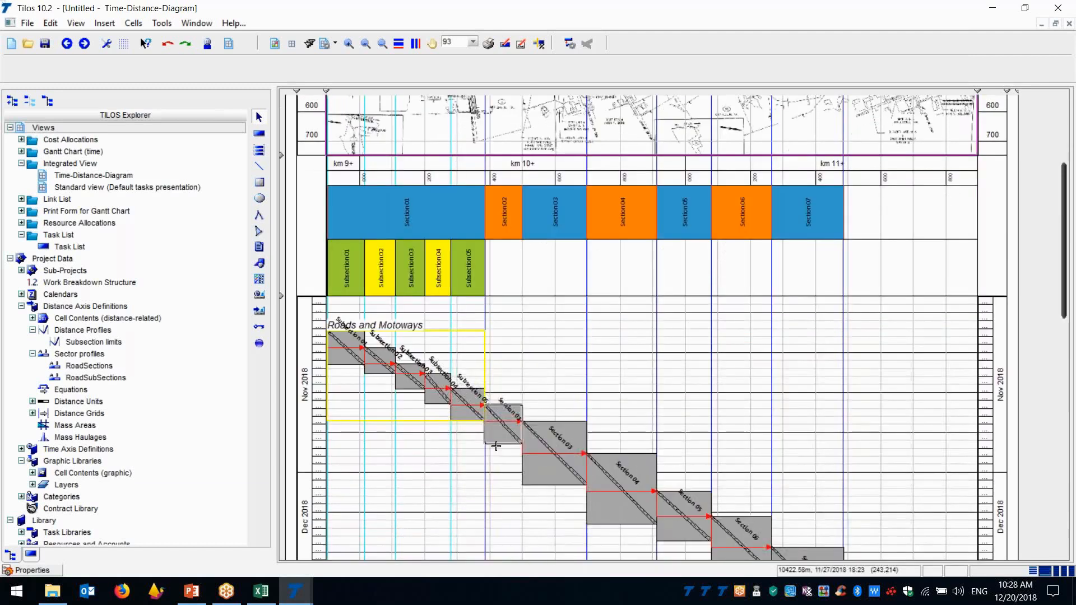
{"action": "left_click", "coordinate": [496, 446]}
{"action": "left_click", "coordinate": [504, 229]}
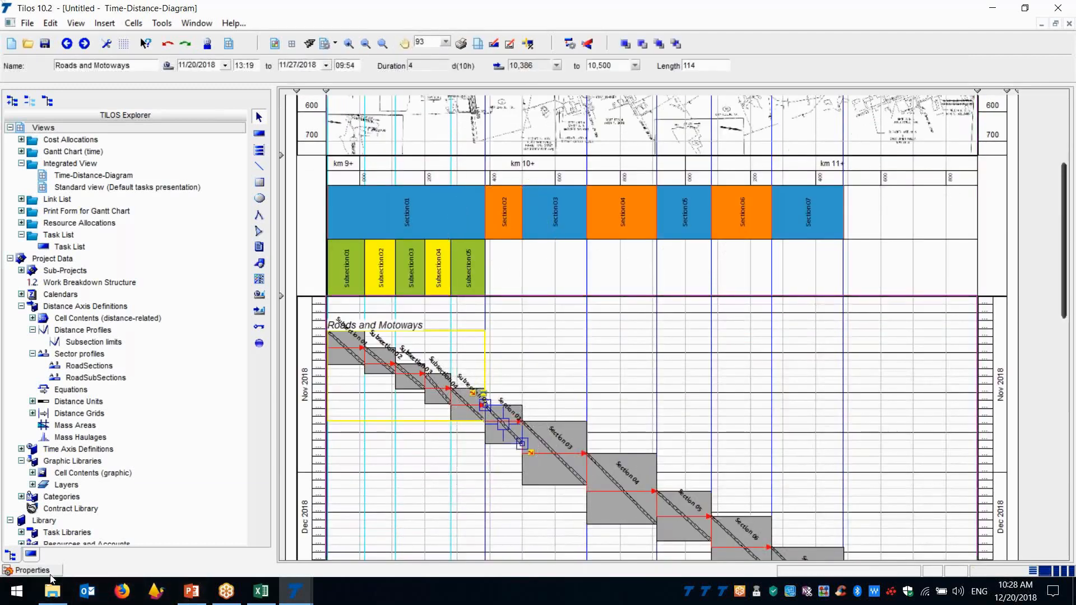
{"action": "left_click", "coordinate": [32, 570]}
{"action": "left_click", "coordinate": [707, 429]}
{"action": "left_click", "coordinate": [242, 445]}
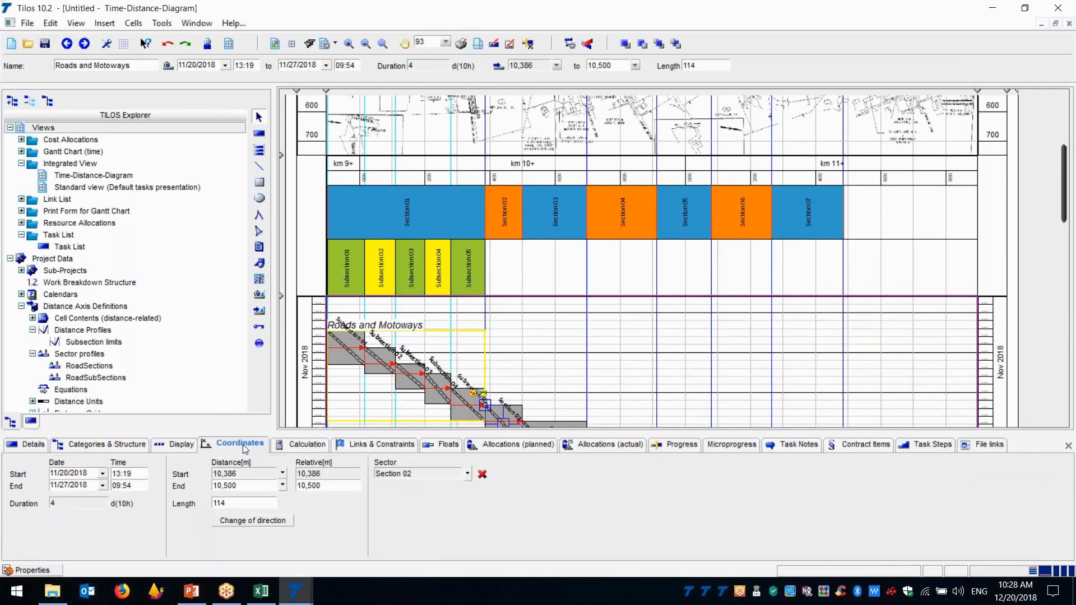
{"action": "left_click", "coordinate": [305, 445]}
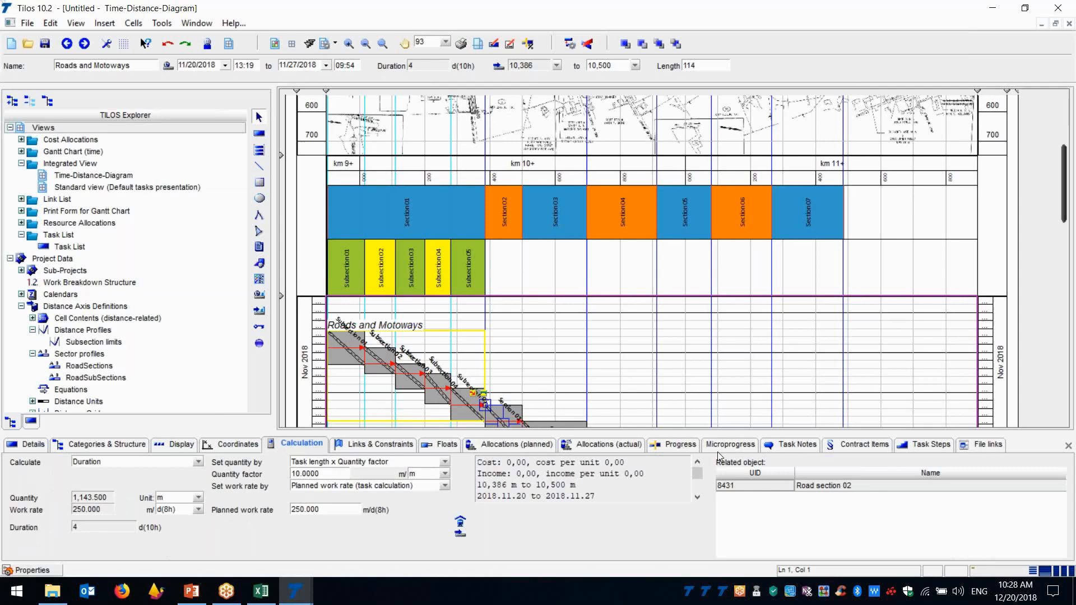
{"action": "left_click", "coordinate": [675, 446]}
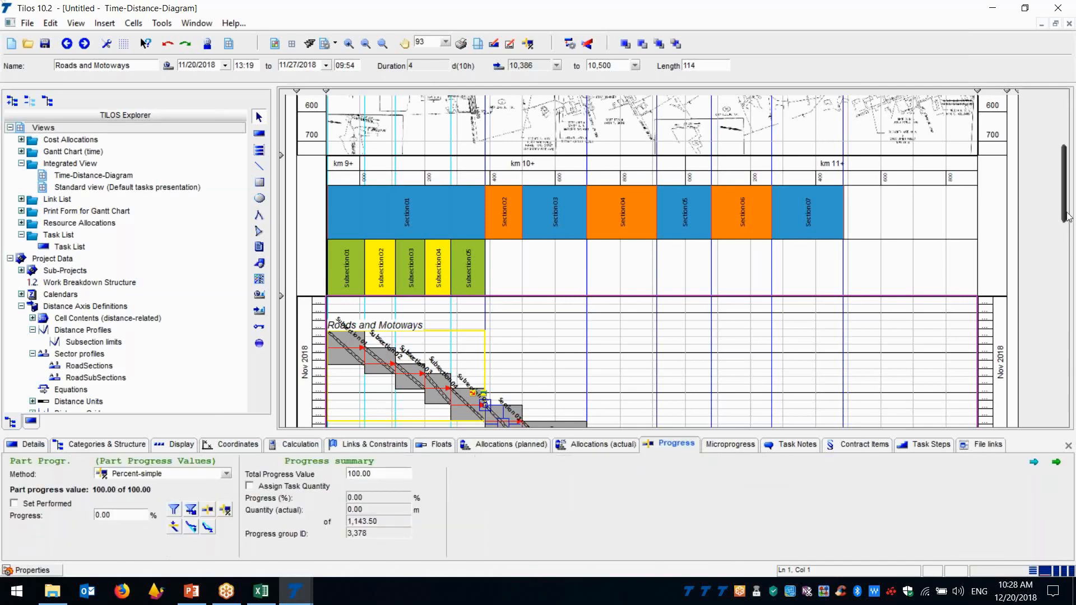
{"action": "left_click_drag", "start_coordinate": [1068, 219], "coordinate": [1071, 253]}
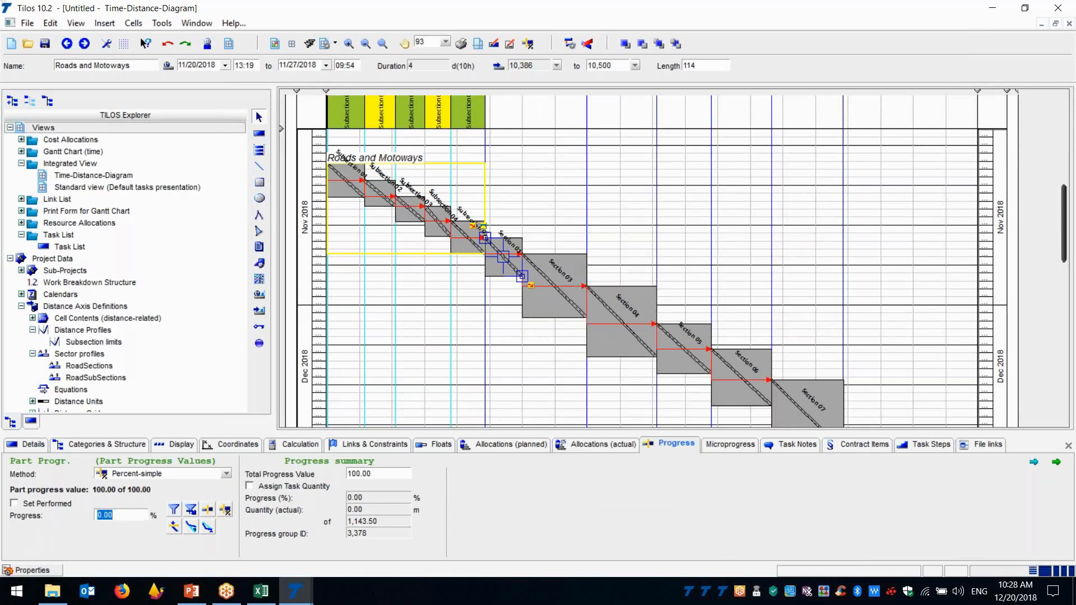
{"action": "type", "text": "50"}
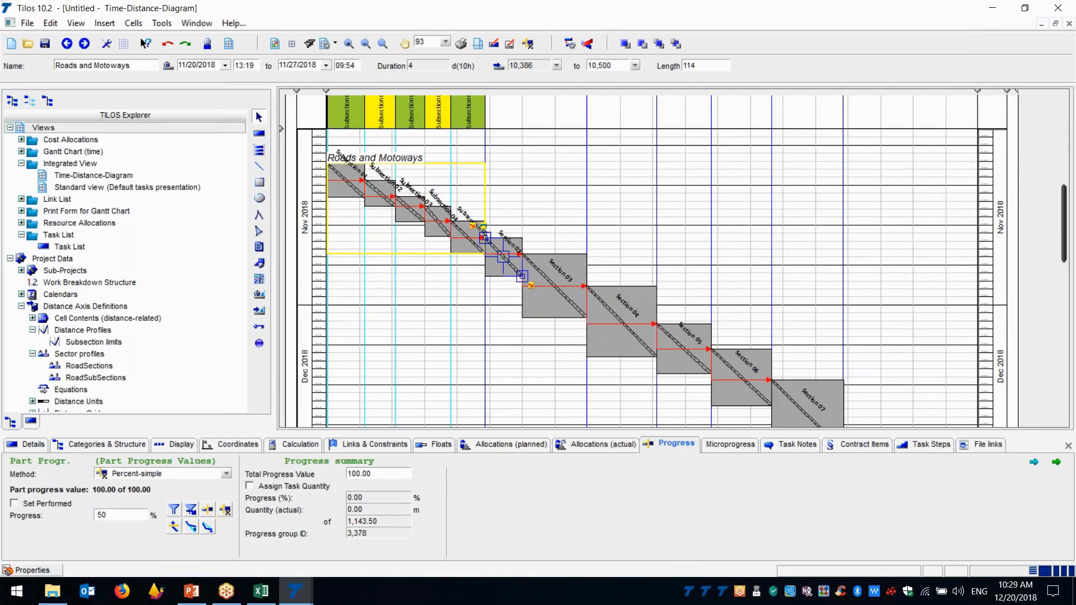
{"action": "left_click", "coordinate": [454, 333]}
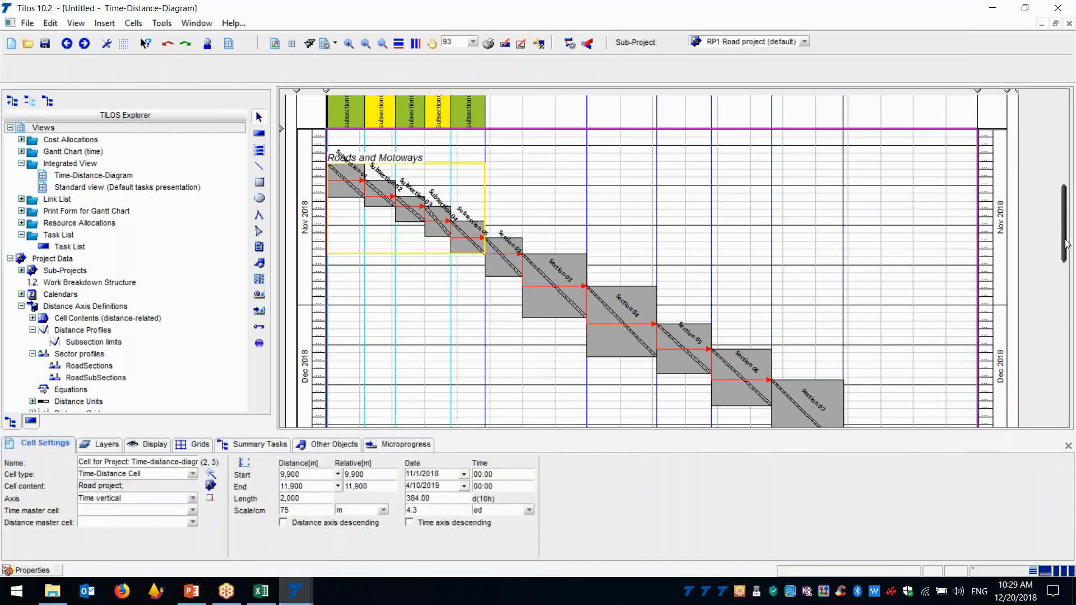
Examine road section 02 on the distance drawing of the site plan
{"action": "left_click_drag", "start_coordinate": [1066, 243], "coordinate": [1069, 158]}
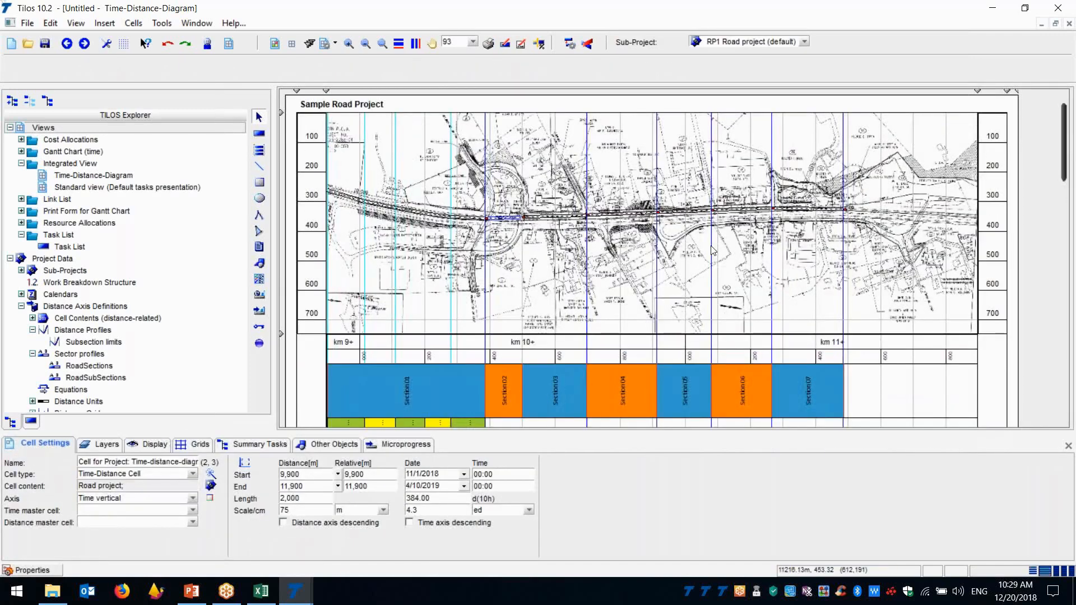
{"action": "left_click", "coordinate": [511, 220]}
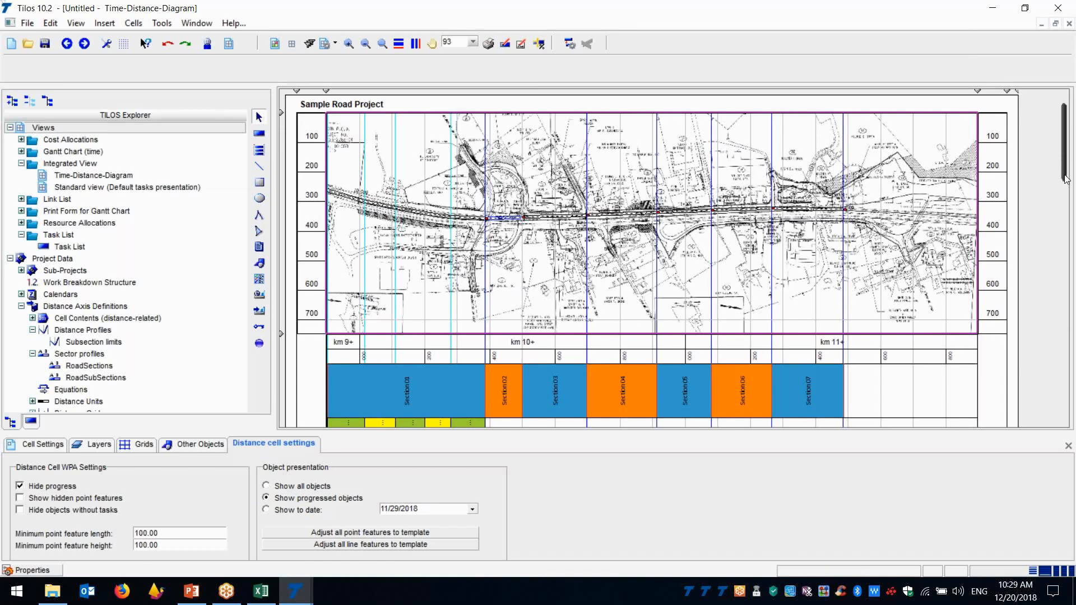
{"action": "scroll", "coordinate": [1065, 179], "scroll_direction": "down", "scroll_amount": 5}
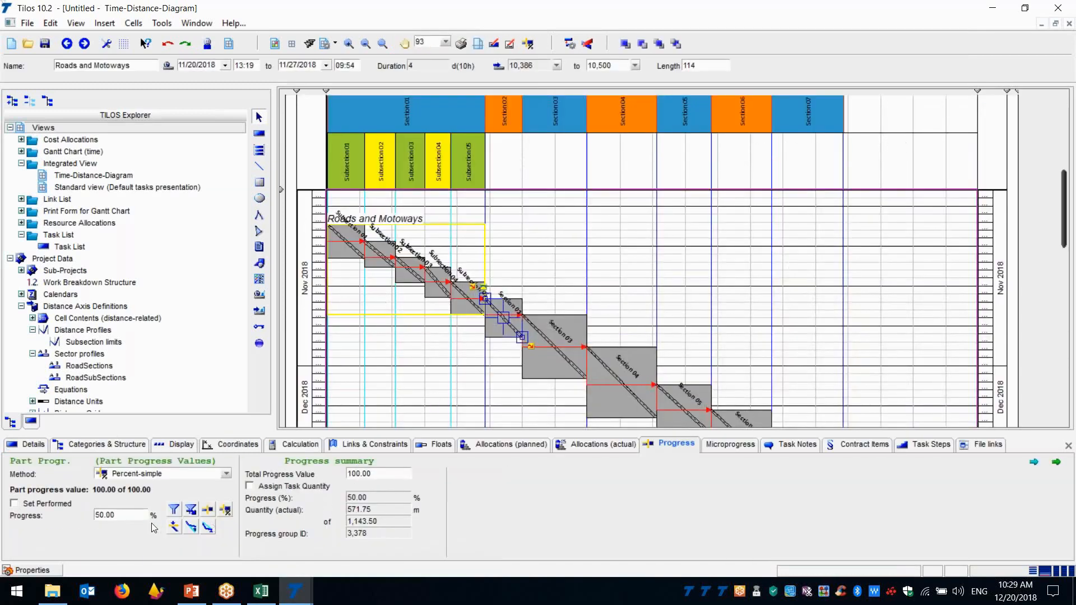
Set the progress of the Section 02 Roads and Motoways task to 75% and view the site plan
{"action": "left_click_drag", "start_coordinate": [129, 516], "coordinate": [97, 515]}
{"action": "type", "text": "75"}
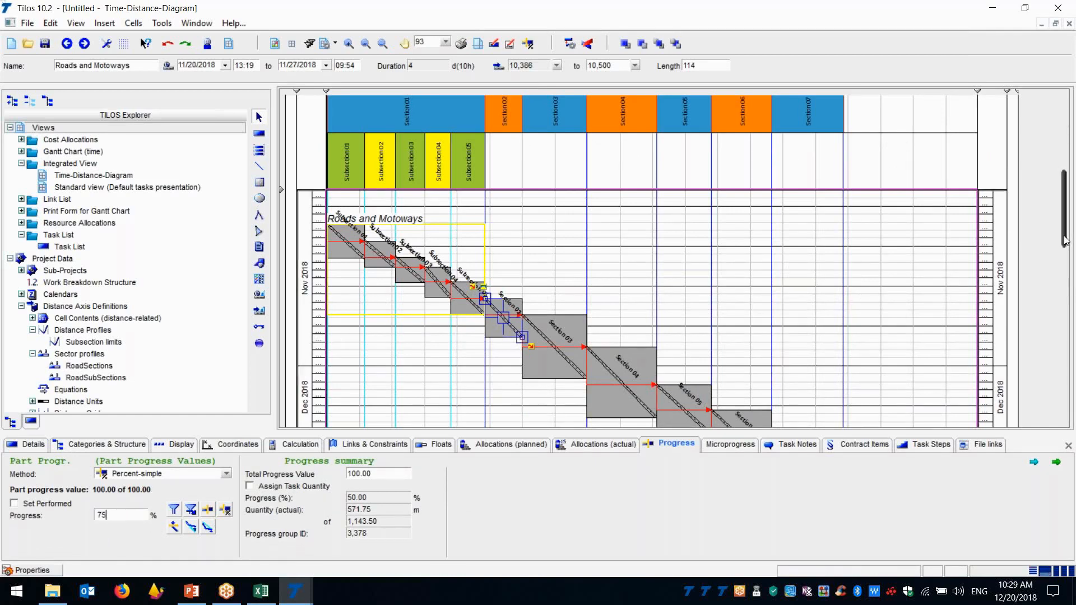
{"action": "scroll", "coordinate": [1067, 238], "scroll_direction": "down", "scroll_amount": 1}
{"action": "left_click_drag", "start_coordinate": [1068, 238], "coordinate": [1073, 167]}
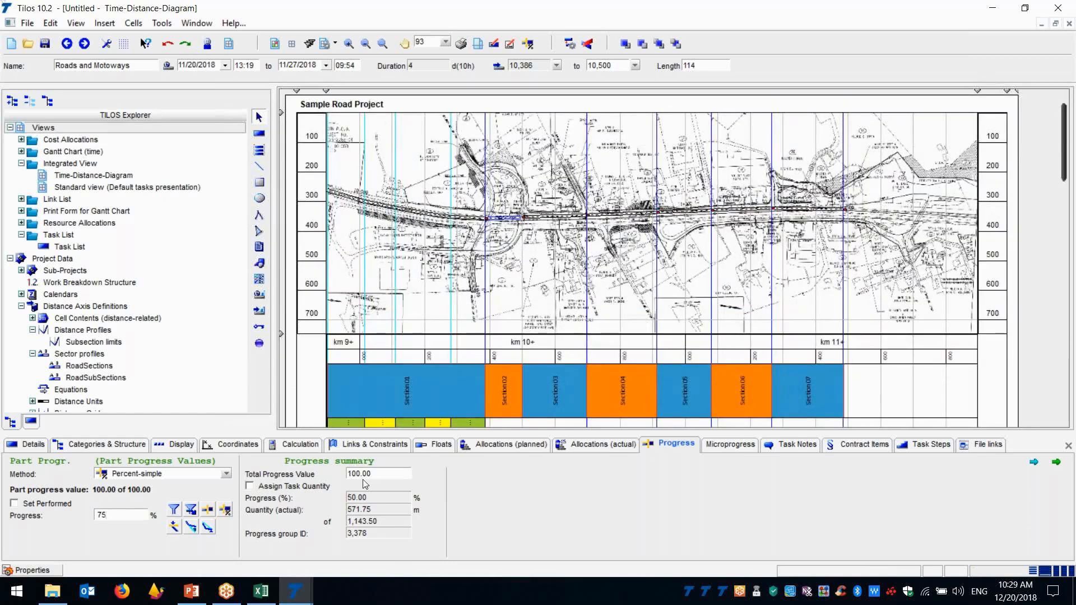
{"action": "key", "text": "Tab"}
Raise the progress of the Section 02 Roads and Motoways task to 100% and view road section 02 on the plan
{"action": "left_click", "coordinate": [107, 515]}
{"action": "type", "text": "100"}
{"action": "left_click", "coordinate": [363, 474]}
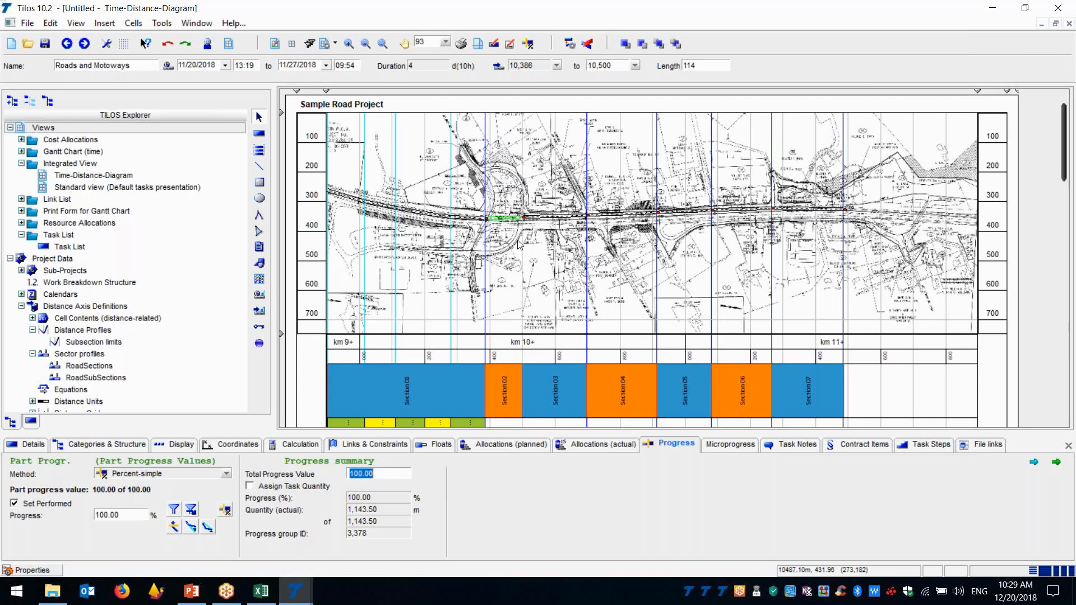
{"action": "left_click", "coordinate": [993, 17]}
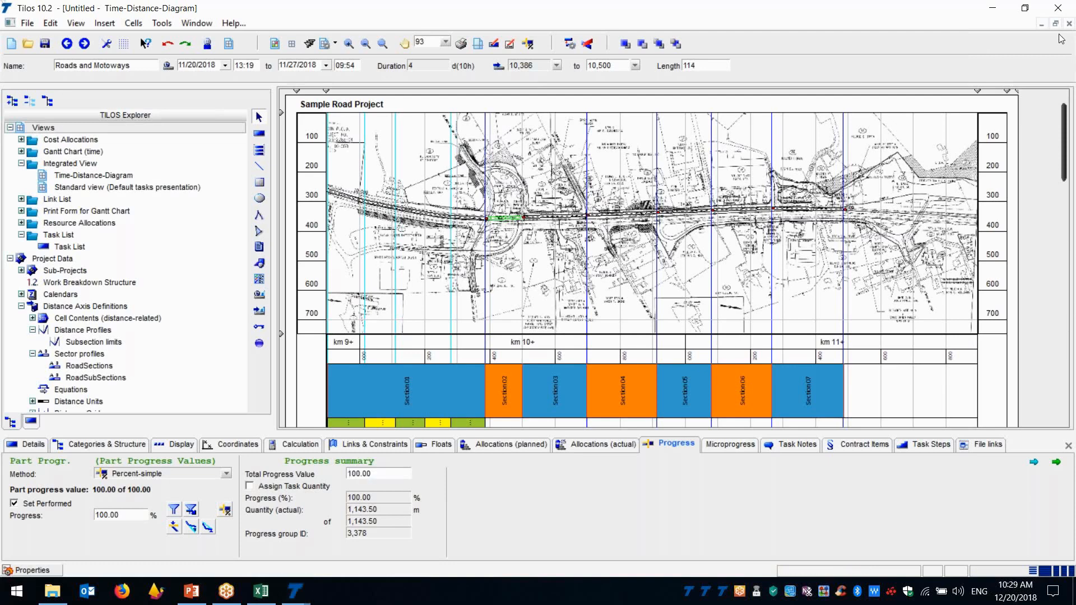
{"action": "mouse_move", "coordinate": [1066, 138]}
{"action": "left_mouse_down"}
{"action": "mouse_move", "coordinate": [1065, 162]}
{"action": "mouse_move", "coordinate": [1062, 124]}
{"action": "left_mouse_up"}
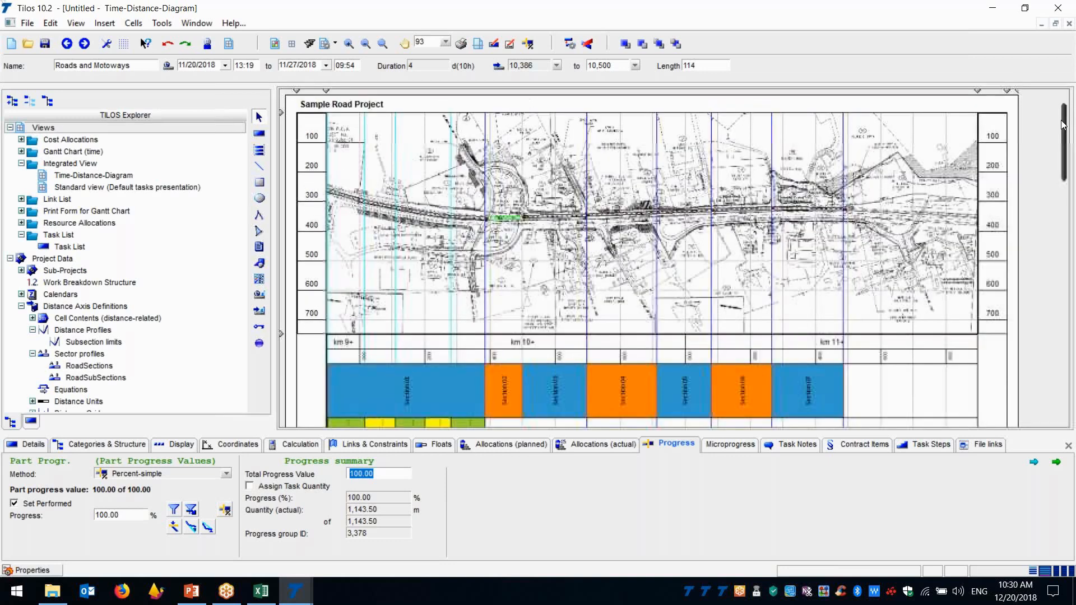
Select the Road section 04 line feature on the distance drawing and go to its related Roads and Motoways task
{"action": "left_click", "coordinate": [572, 223]}
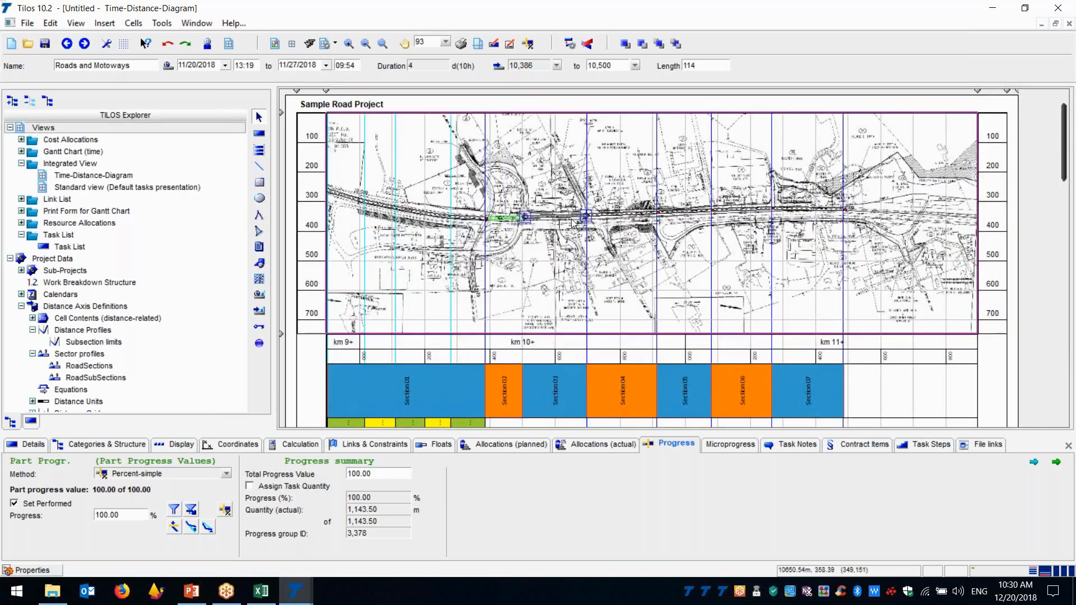
{"action": "left_click", "coordinate": [572, 223]}
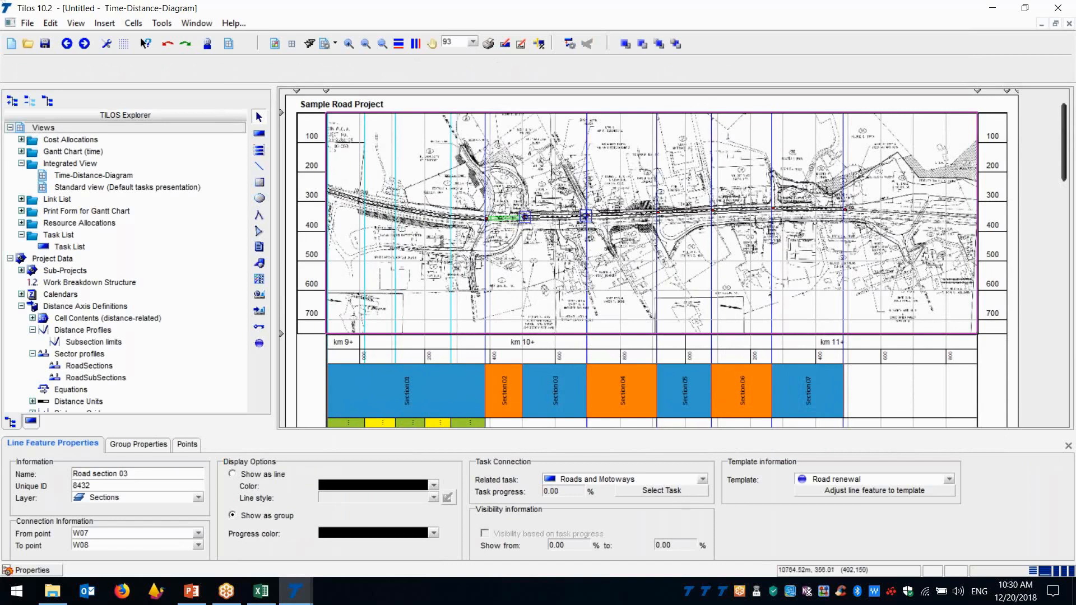
{"action": "left_click", "coordinate": [622, 216]}
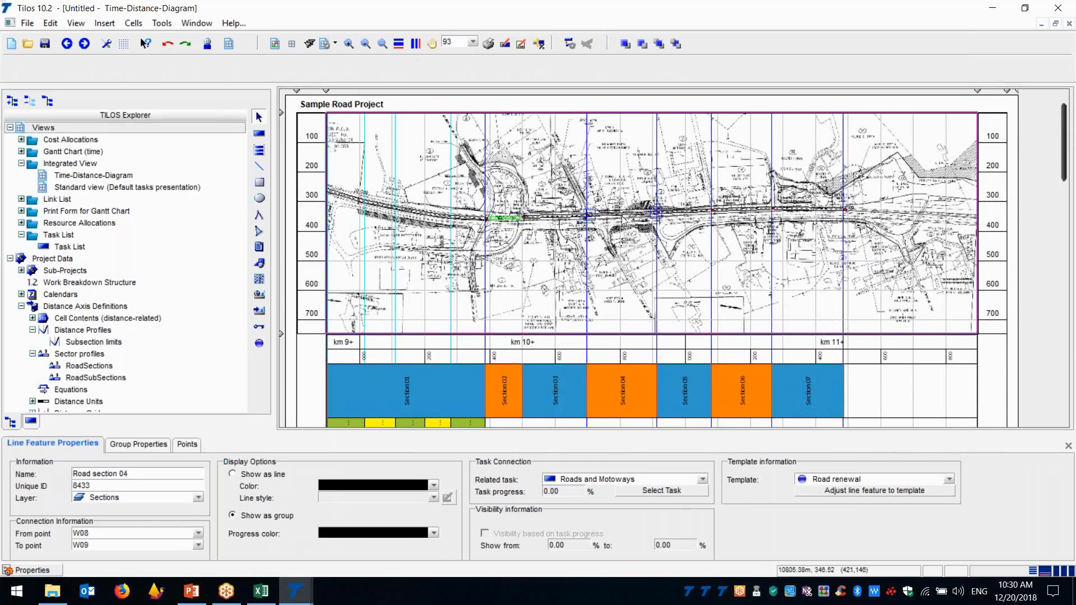
{"action": "left_click", "coordinate": [623, 219]}
{"action": "left_click", "coordinate": [677, 488]}
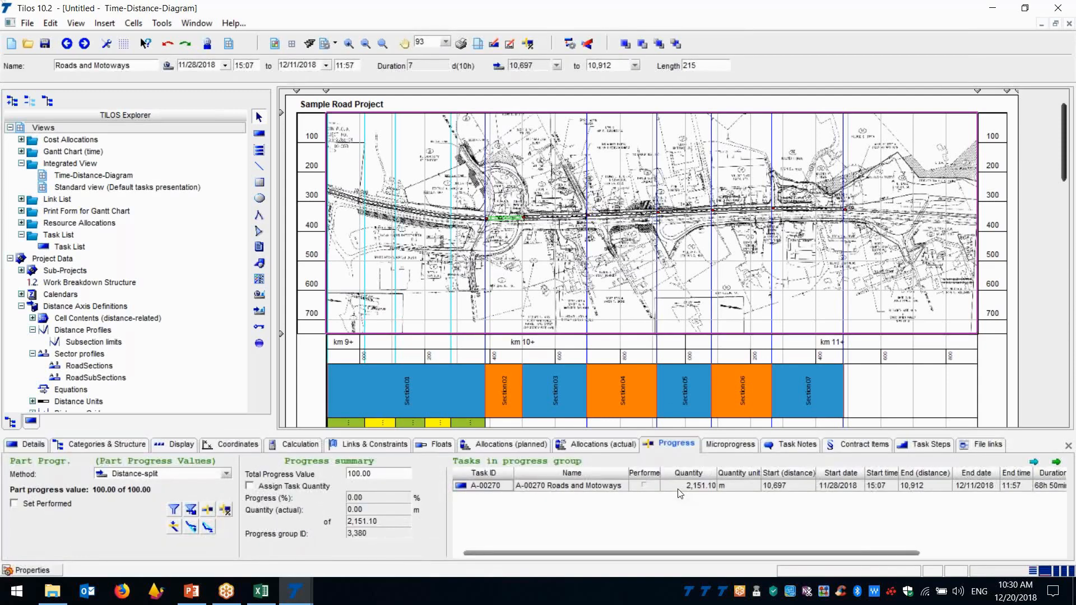
Give the Section 04 task the Percent-simple progress method and set its progress to 25%
{"action": "left_click", "coordinate": [226, 474]}
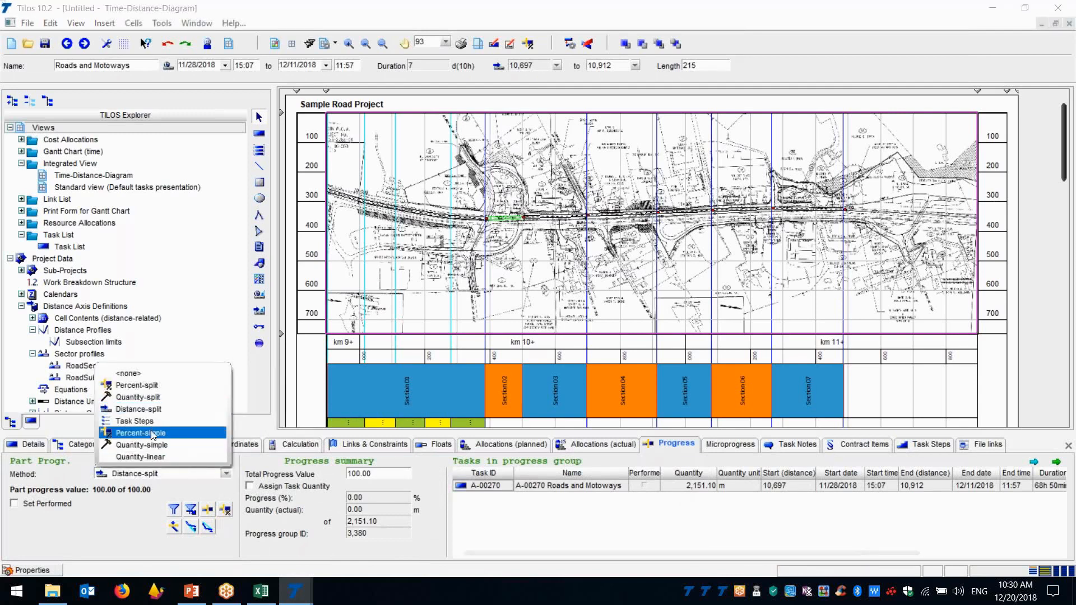
{"action": "left_click", "coordinate": [150, 433]}
{"action": "left_click", "coordinate": [132, 521]}
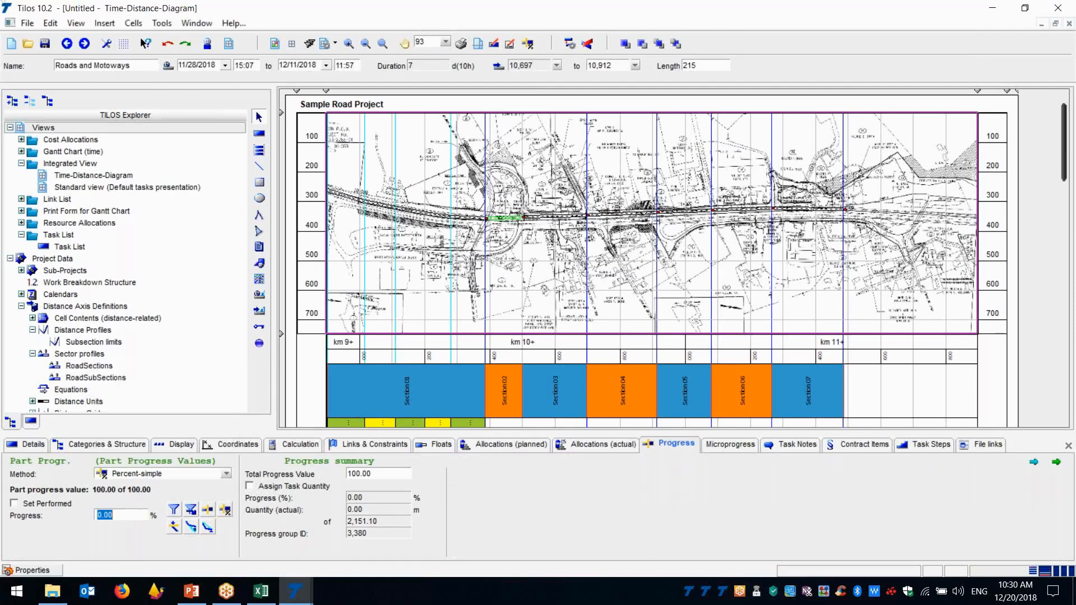
{"action": "type", "text": "25"}
{"action": "key", "text": "Tab"}
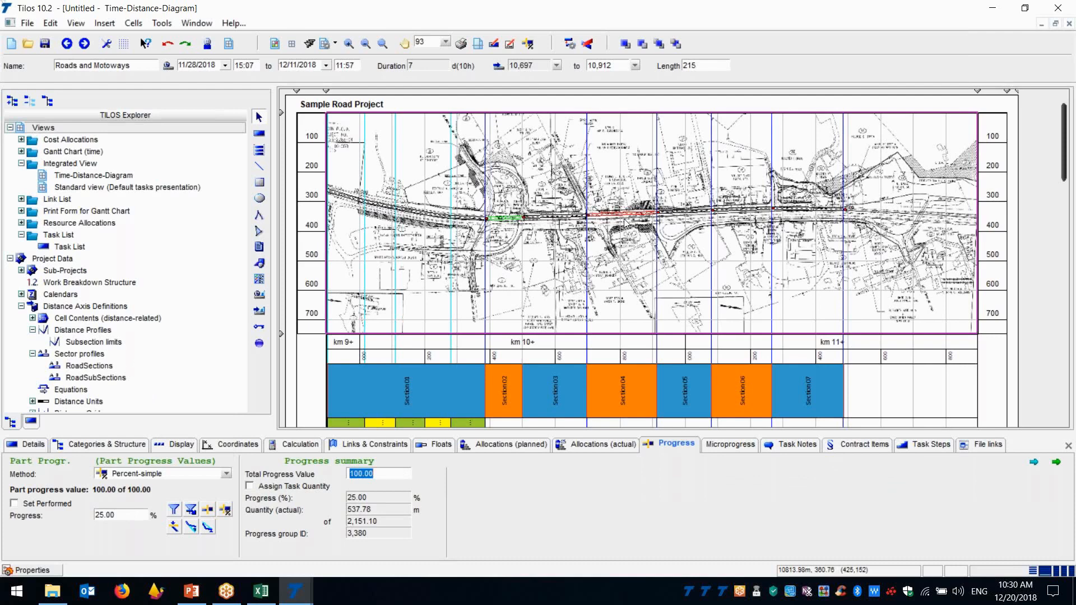
Set the Section 04 task's progress to 50% and check road section 04 on the plan
{"action": "left_click", "coordinate": [112, 515]}
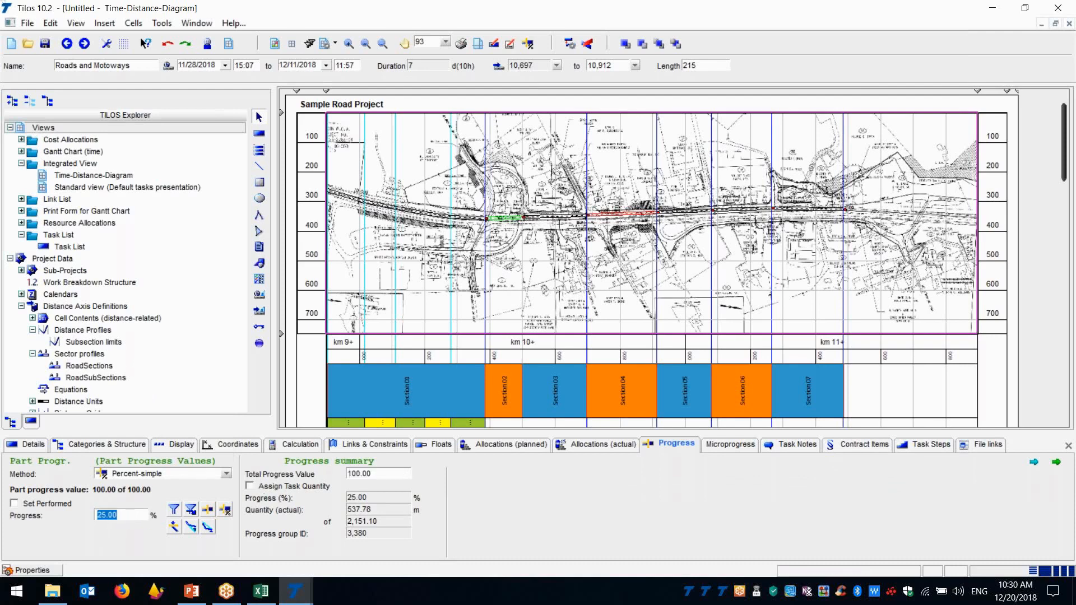
{"action": "type", "text": "50"}
{"action": "key", "text": "Return"}
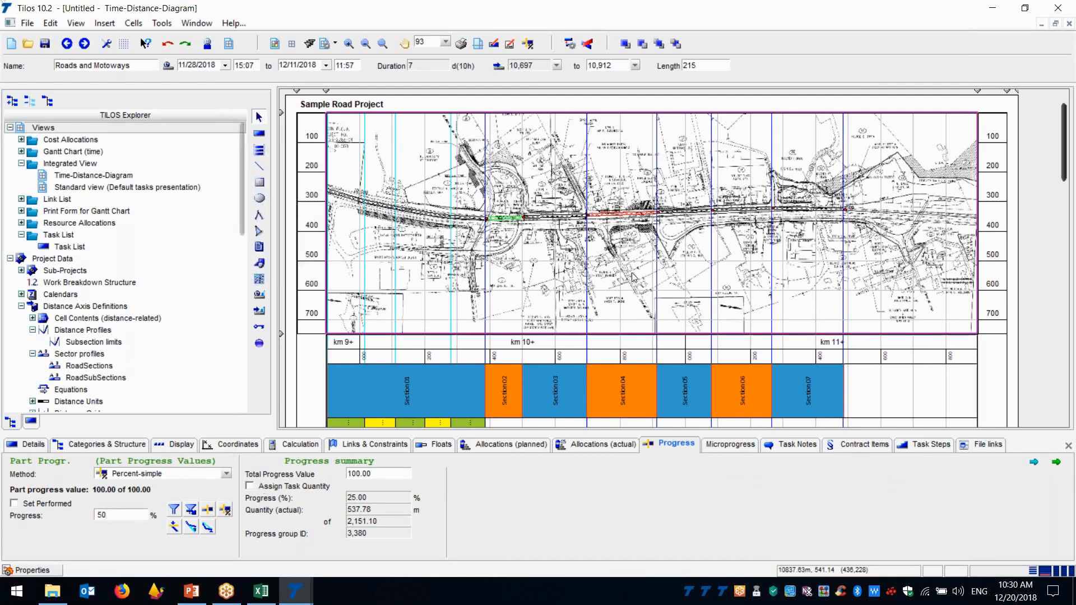
{"action": "left_click", "coordinate": [638, 244]}
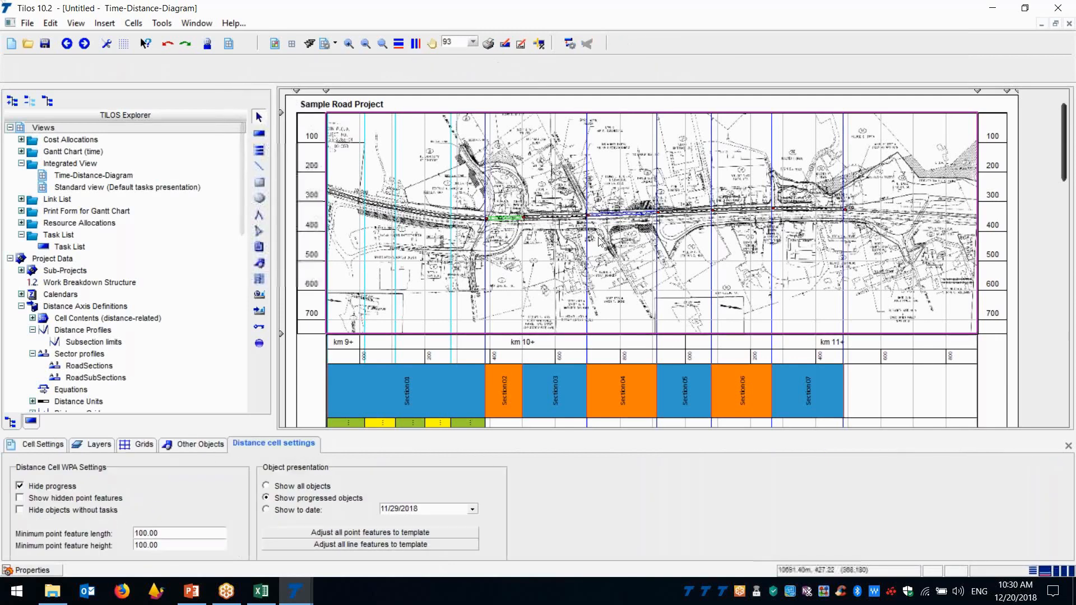
Reopen the task related to Road section 04, set its progress to 100%, and close the properties to view the plan
{"action": "left_click", "coordinate": [624, 218]}
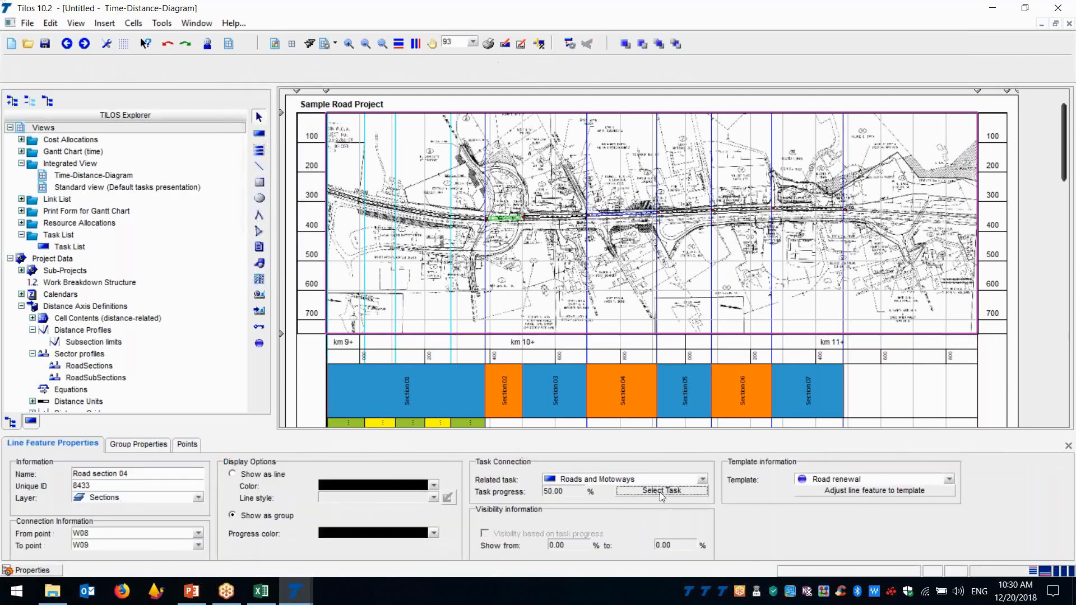
{"action": "left_click", "coordinate": [660, 492]}
{"action": "double_click", "coordinate": [122, 515]}
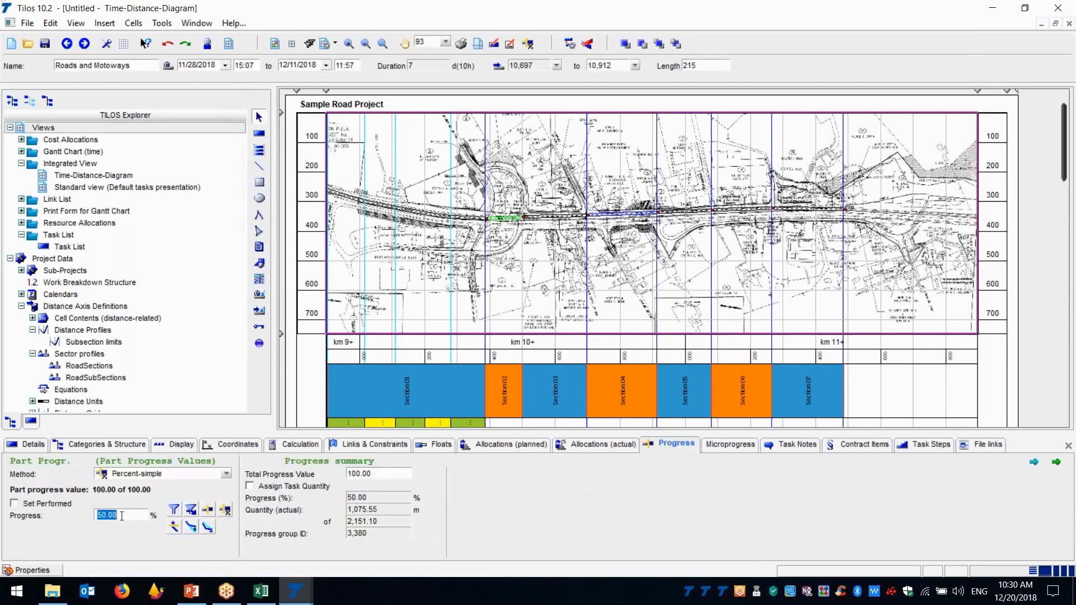
{"action": "type", "text": "100"}
{"action": "key", "text": "Tab"}
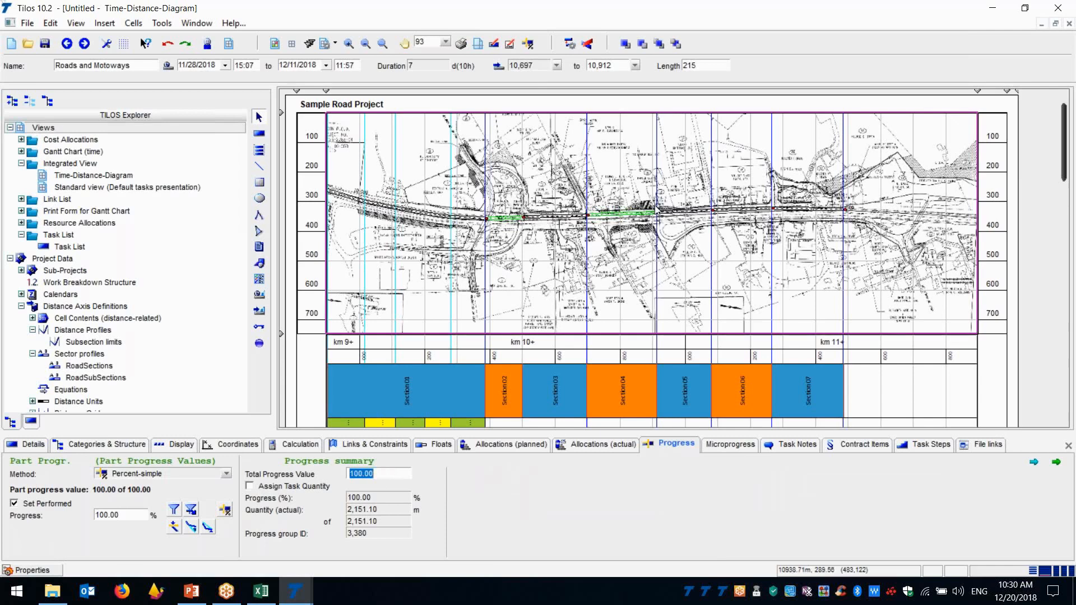
{"action": "left_click", "coordinate": [1068, 445]}
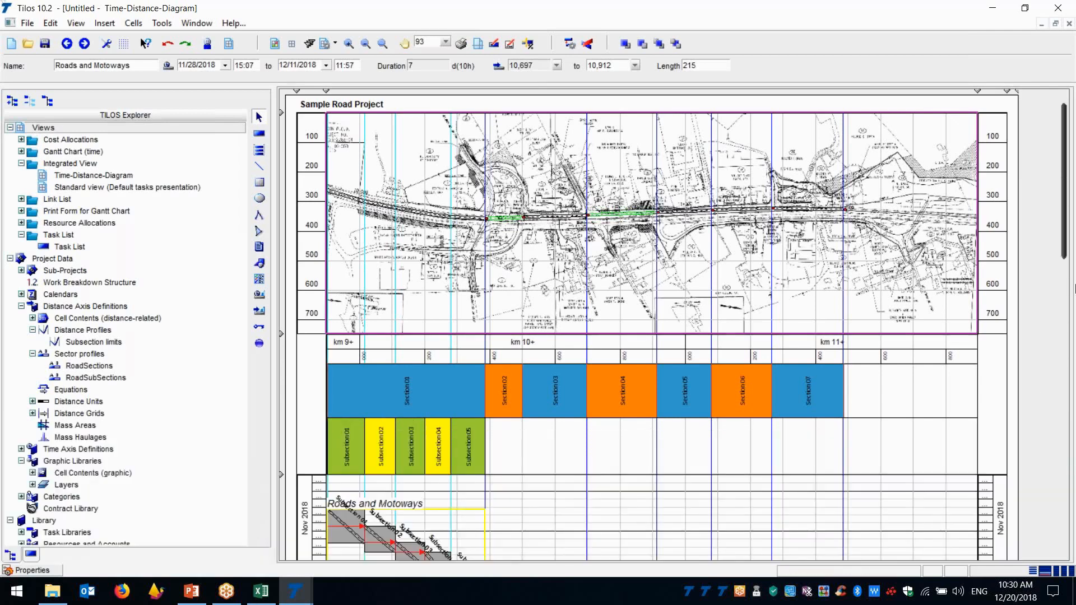
{"action": "left_click_drag", "start_coordinate": [1065, 231], "coordinate": [1065, 232]}
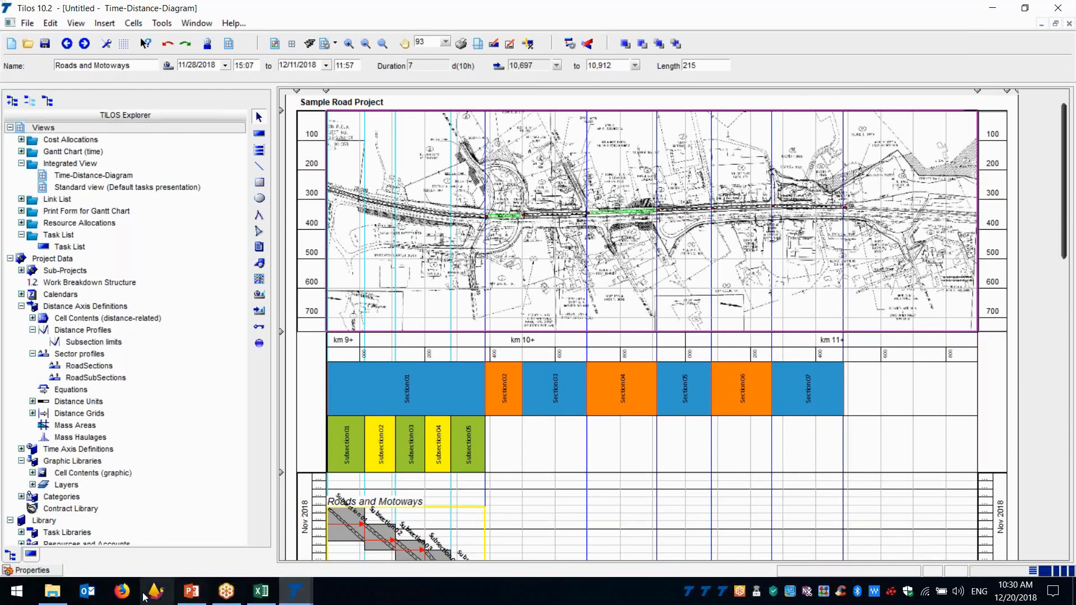
Switch to File Explorer and open the project file WPA-Sample-Road-Compare of Planned and Actual P. from the WPA folder
{"action": "left_click", "coordinate": [58, 600]}
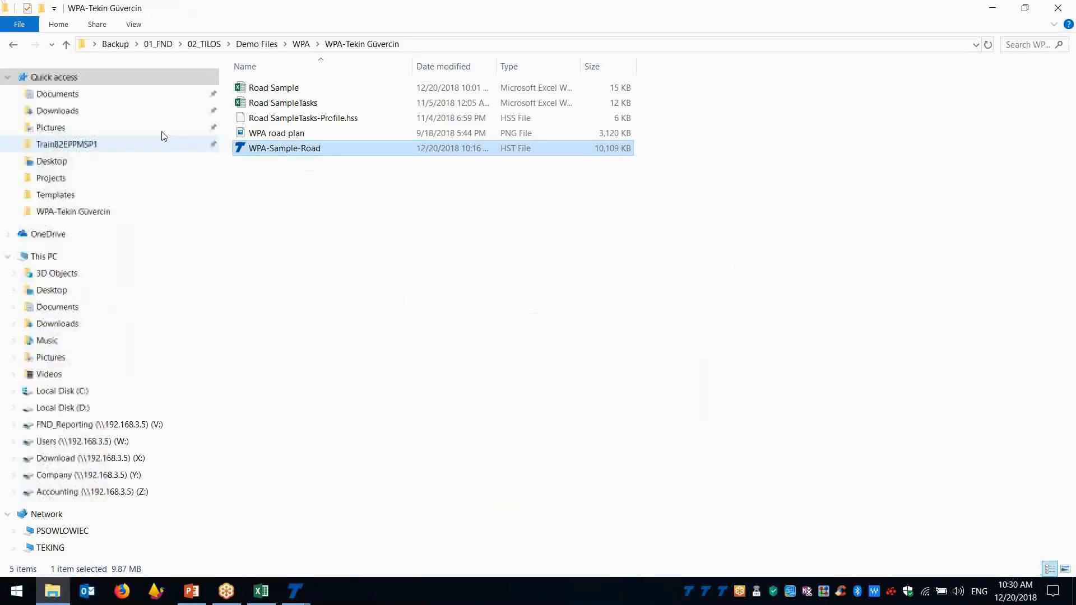
{"action": "left_click", "coordinate": [8, 49]}
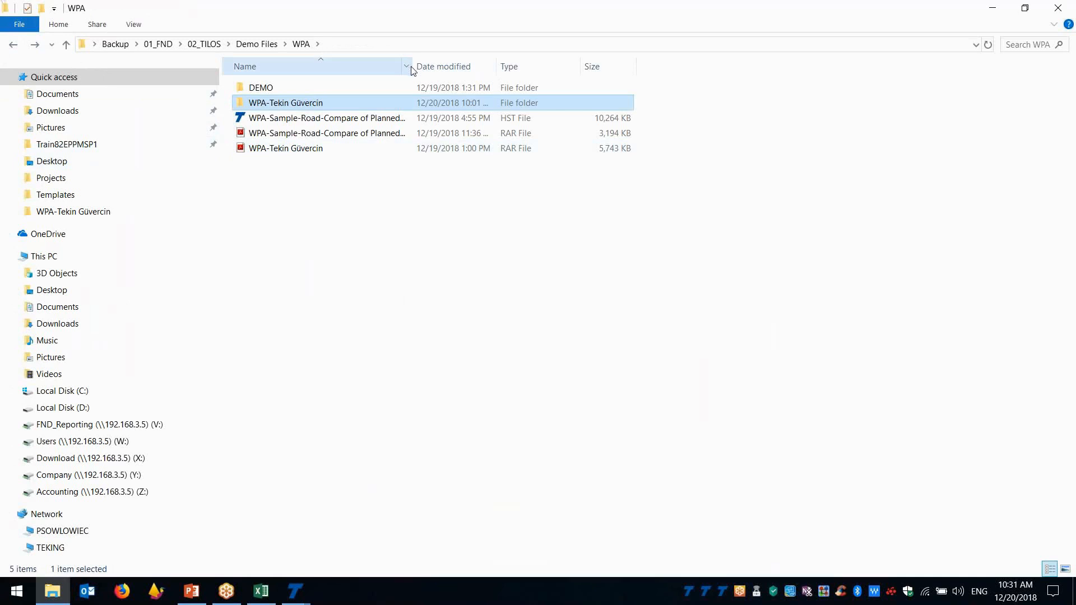
{"action": "left_click_drag", "start_coordinate": [412, 66], "coordinate": [501, 69]}
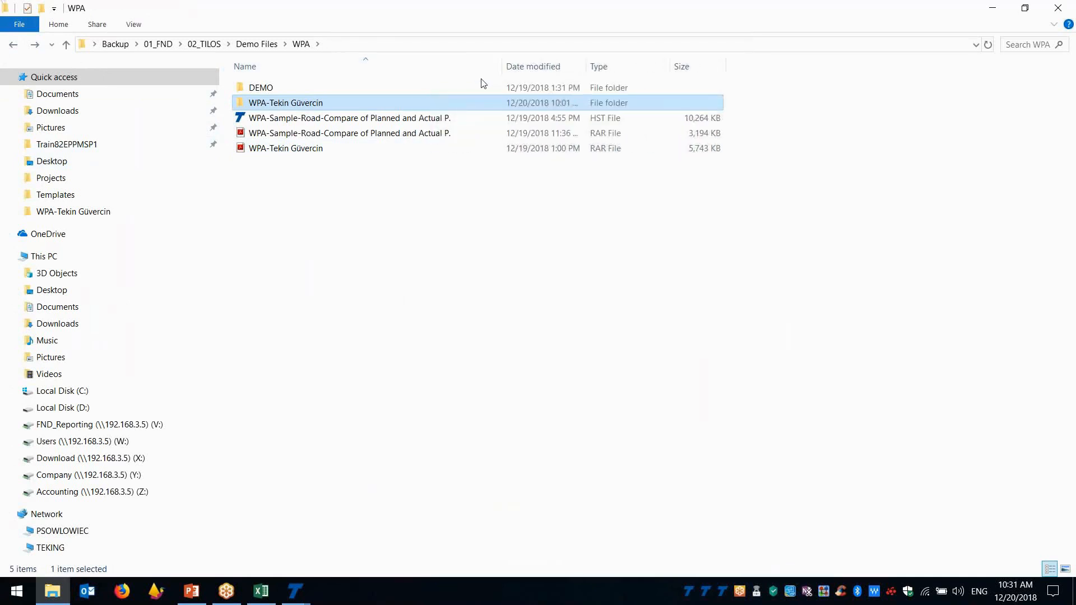
{"action": "left_click", "coordinate": [391, 120]}
{"action": "double_click", "coordinate": [390, 120]}
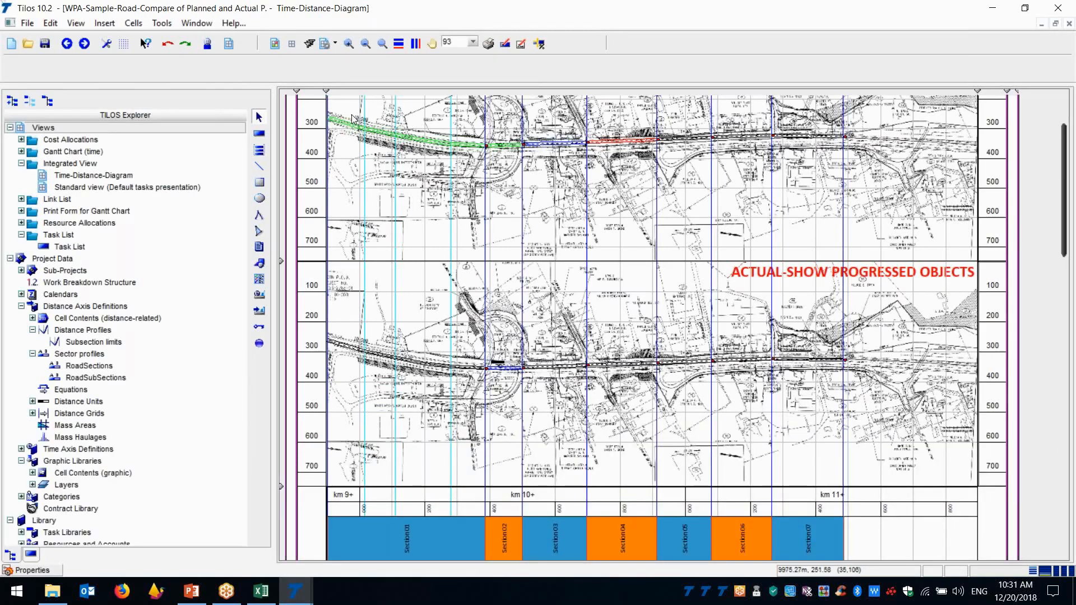
Compare the road sections on the upper distance drawing with those on the ACTUAL-SHOW PROGRESSED OBJECTS drawing
{"action": "left_click", "coordinate": [460, 142]}
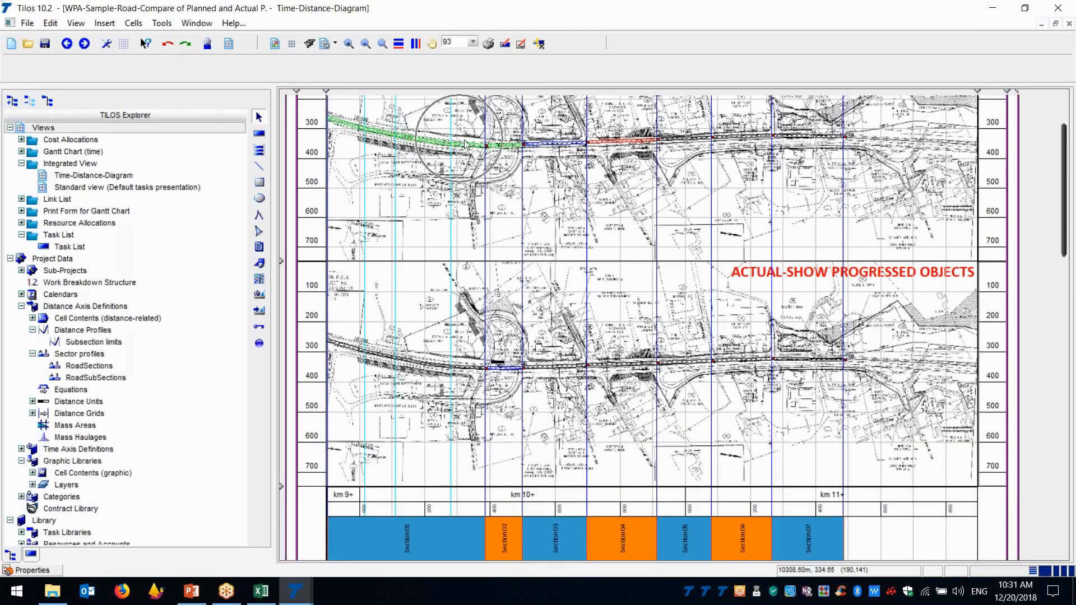
{"action": "left_click", "coordinate": [516, 147]}
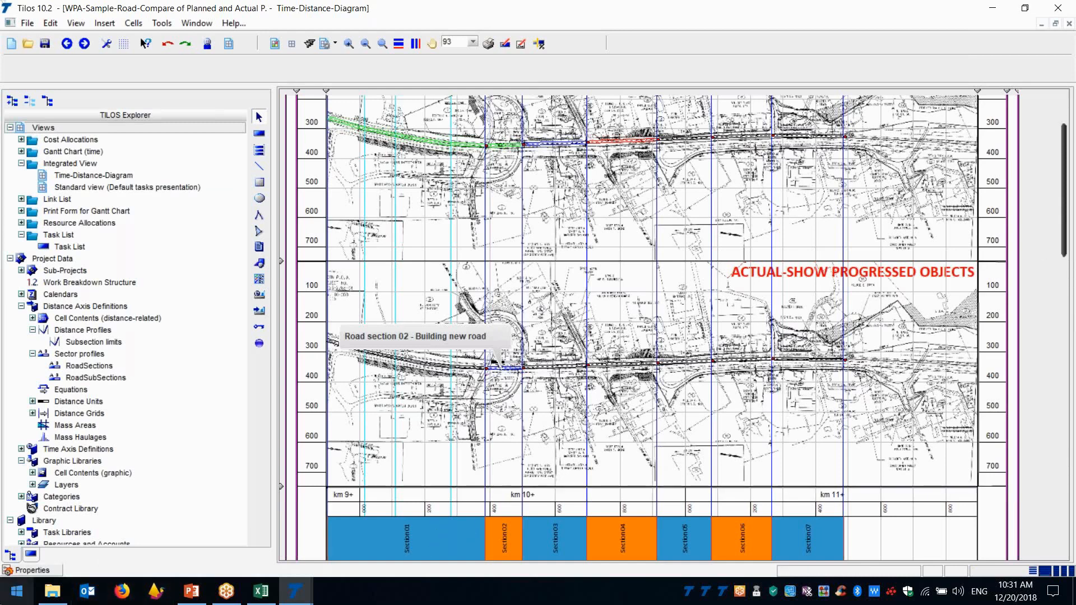
{"action": "left_click", "coordinate": [46, 585]}
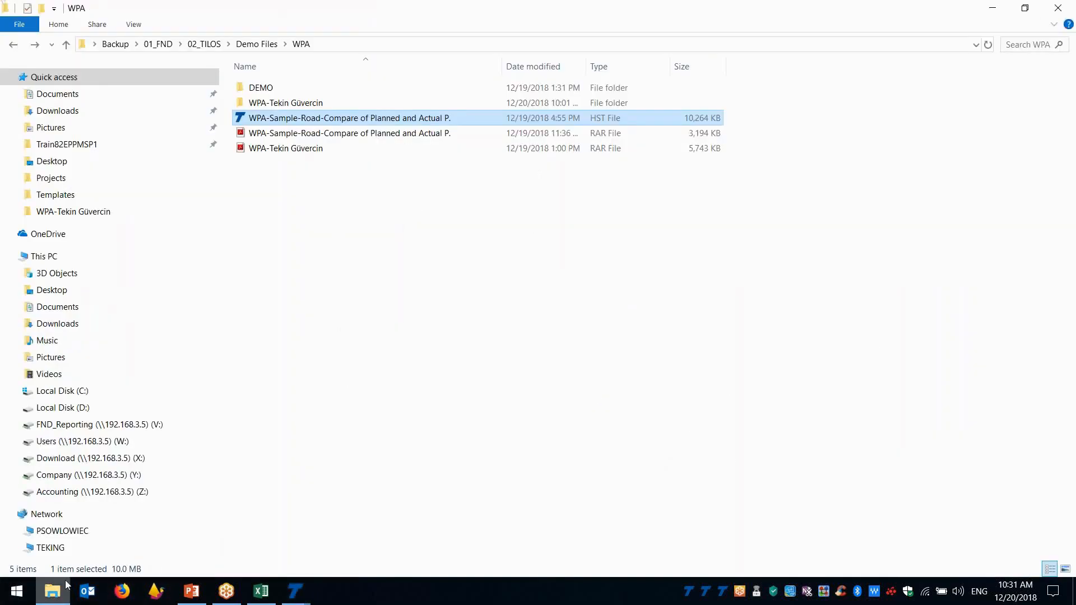
{"action": "left_click", "coordinate": [306, 597]}
{"action": "left_click", "coordinate": [667, 537]}
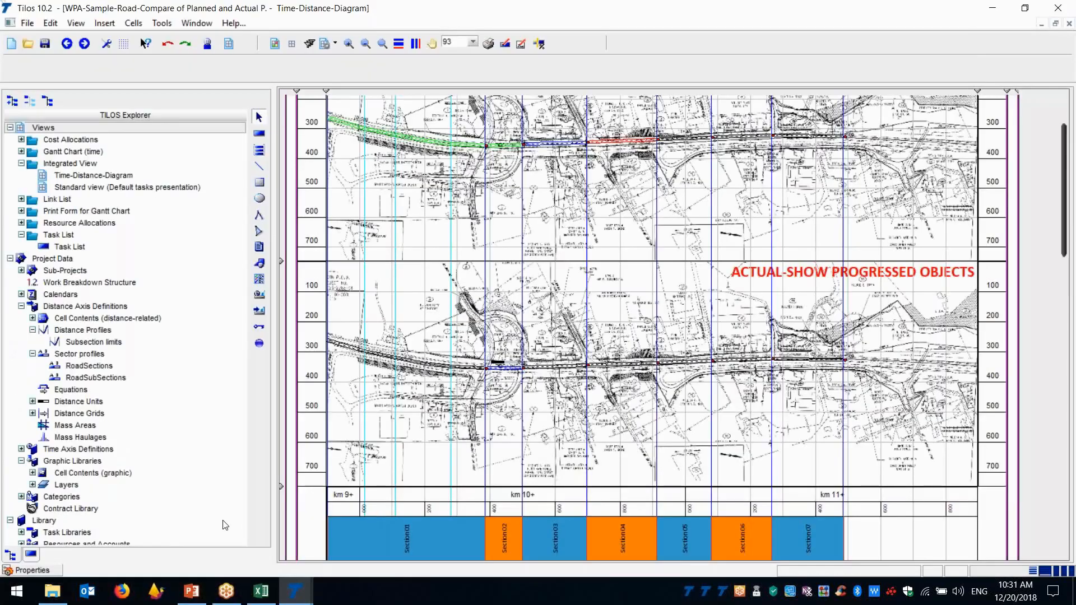
Open the distance cell settings of the planned (upper) distance drawing and set its show-to date to 12/6/2018
{"action": "left_click", "coordinate": [47, 570]}
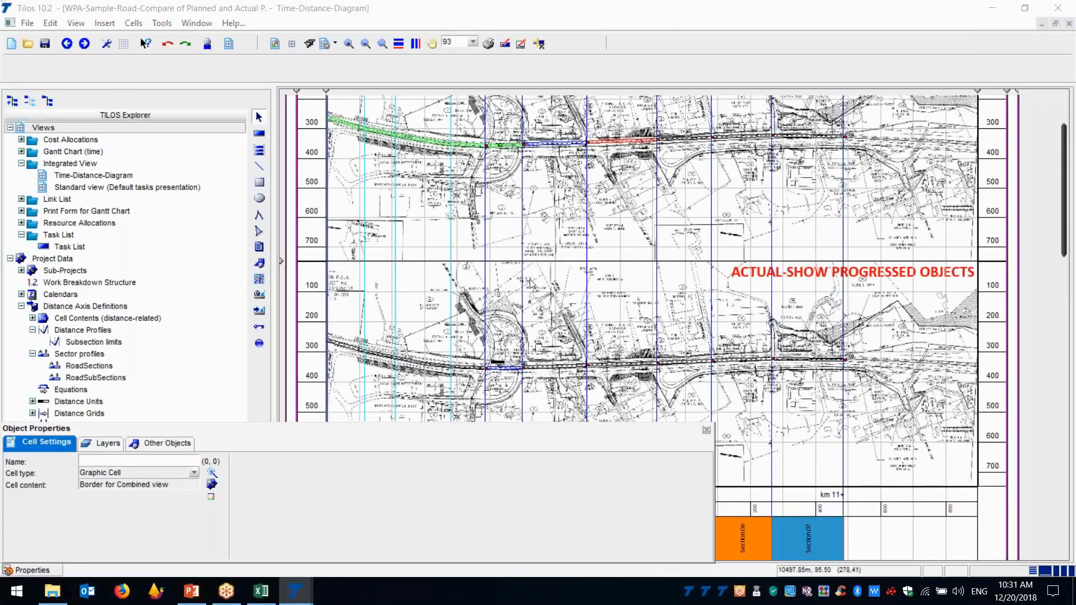
{"action": "left_click", "coordinate": [536, 258]}
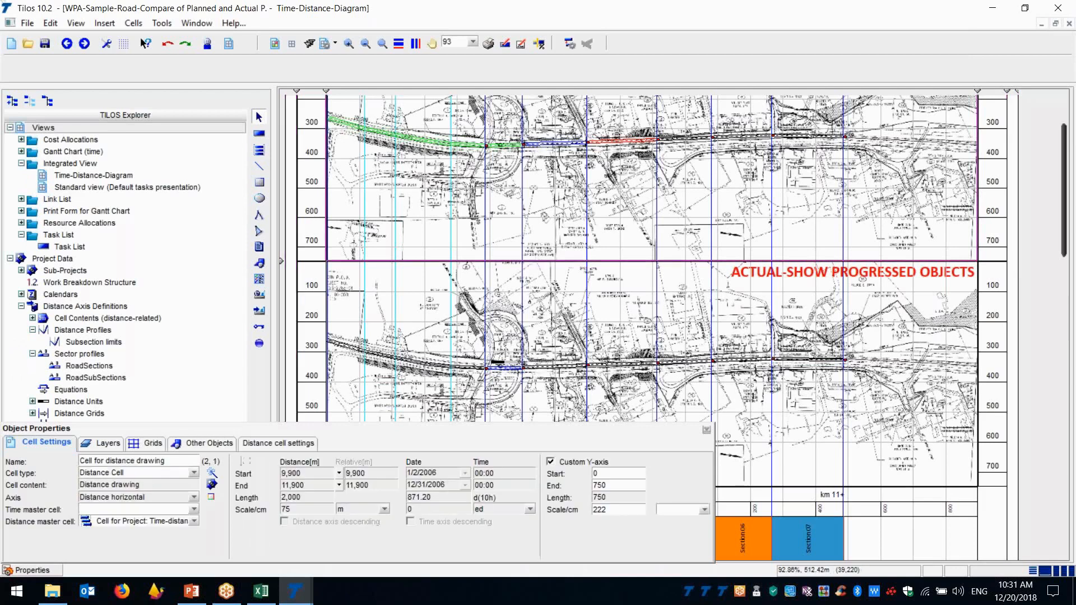
{"action": "left_click", "coordinate": [274, 441]}
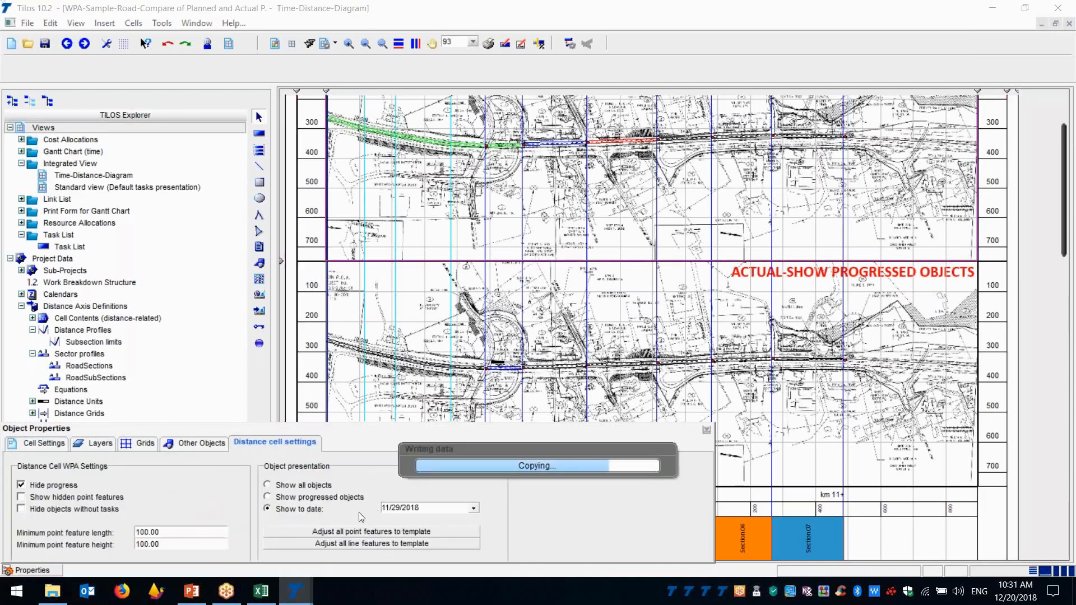
{"action": "left_click", "coordinate": [473, 511]}
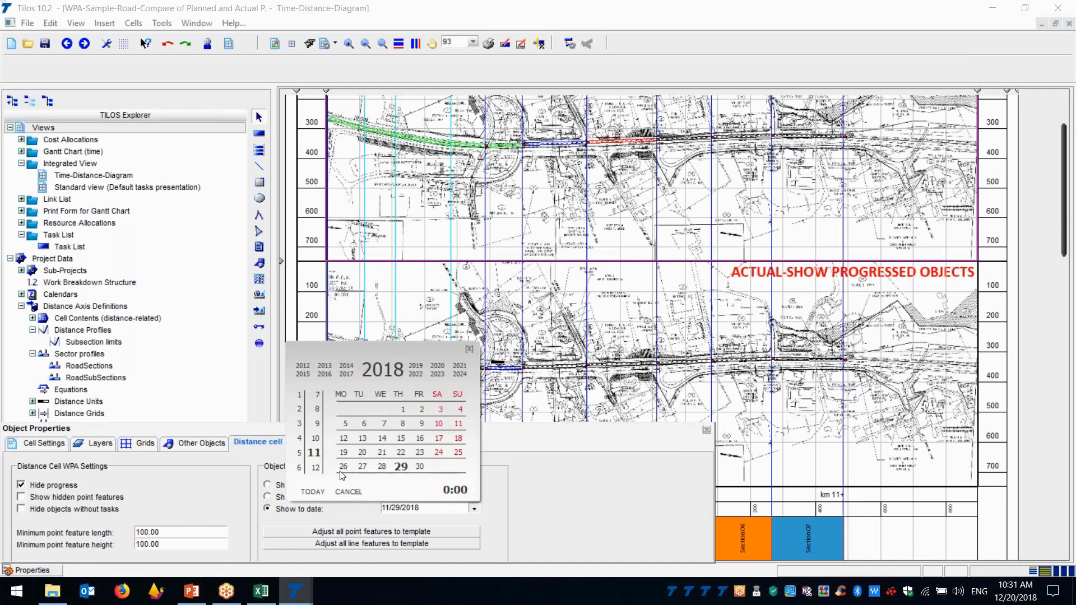
{"action": "left_click", "coordinate": [315, 469]}
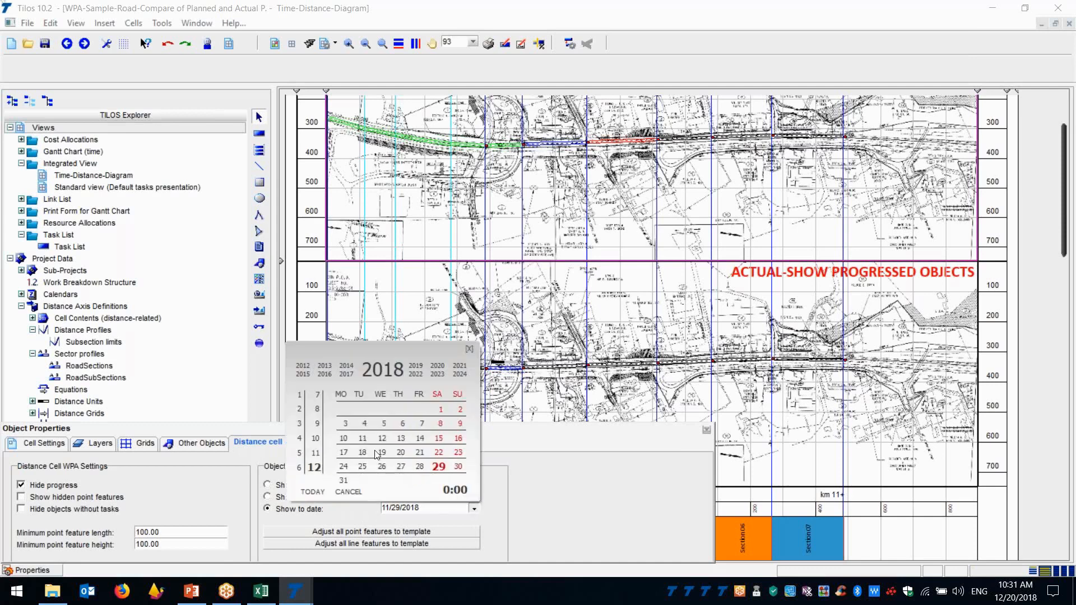
{"action": "left_click", "coordinate": [403, 424]}
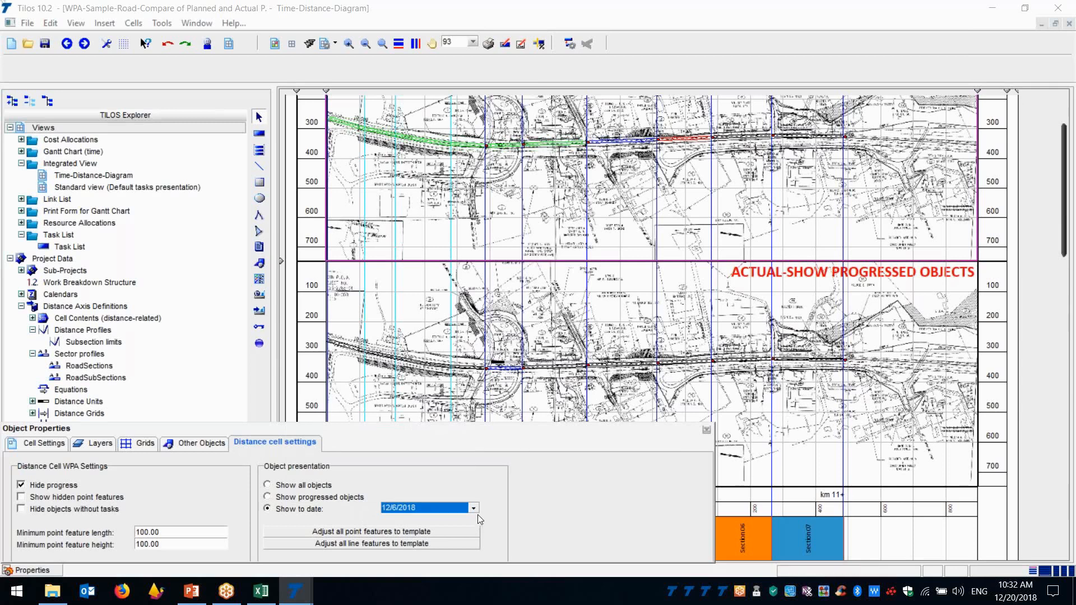
Set the planned drawing's show-to date to 12/13/2018, close the properties, and compare the planned and actual drawings
{"action": "left_click", "coordinate": [475, 511]}
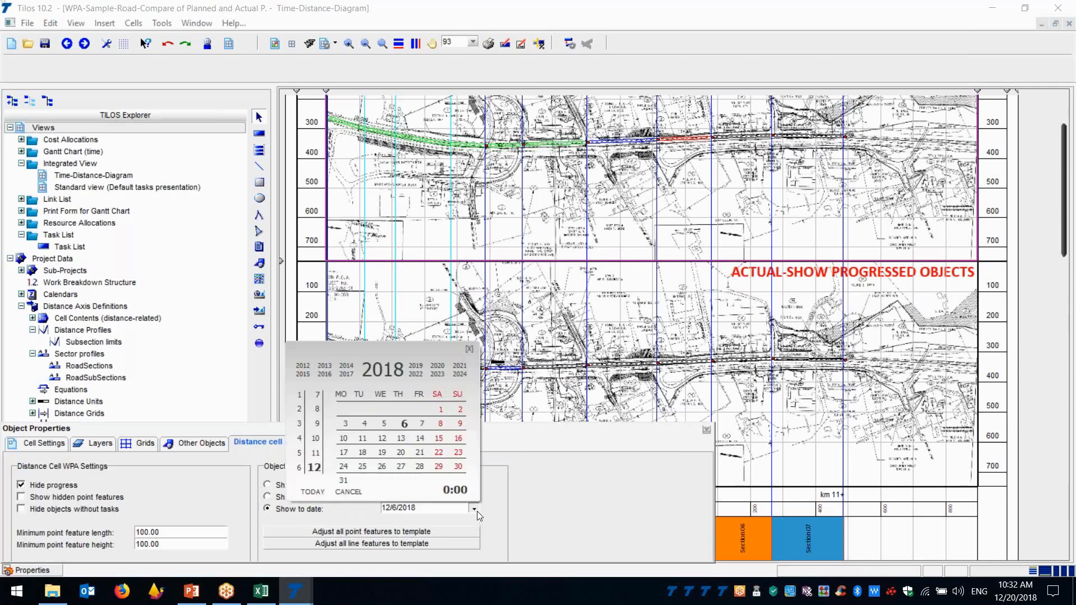
{"action": "left_click", "coordinate": [405, 439]}
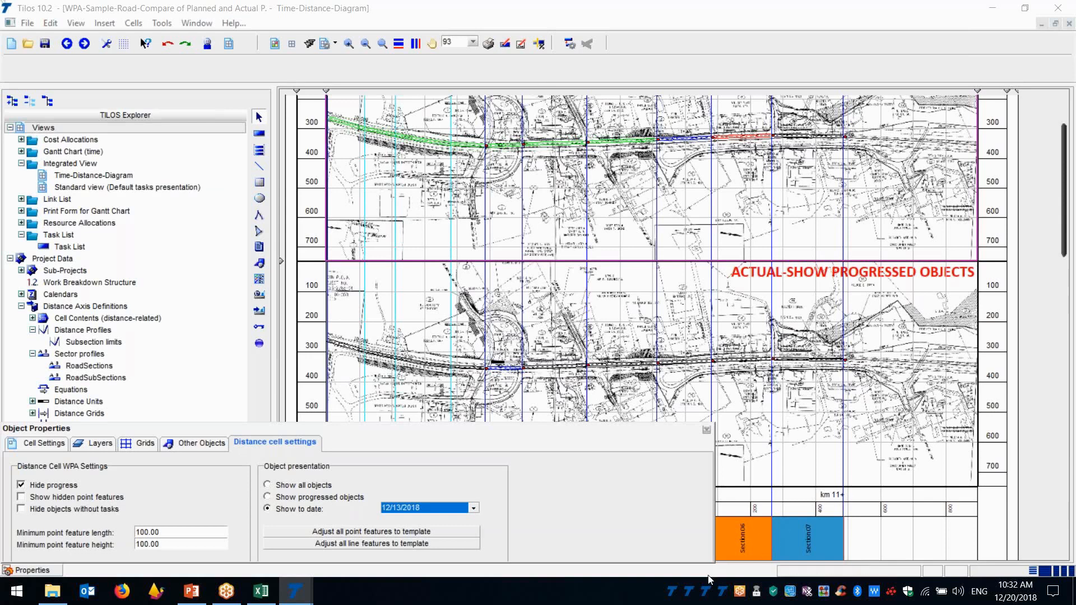
{"action": "left_click", "coordinate": [707, 431]}
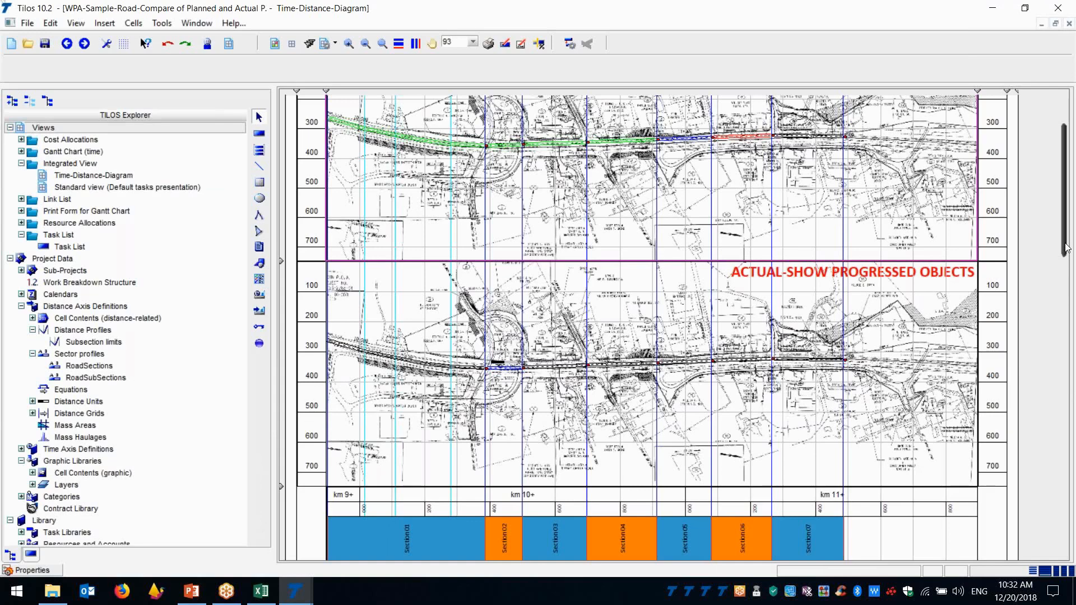
{"action": "left_click_drag", "start_coordinate": [1066, 247], "coordinate": [1064, 130]}
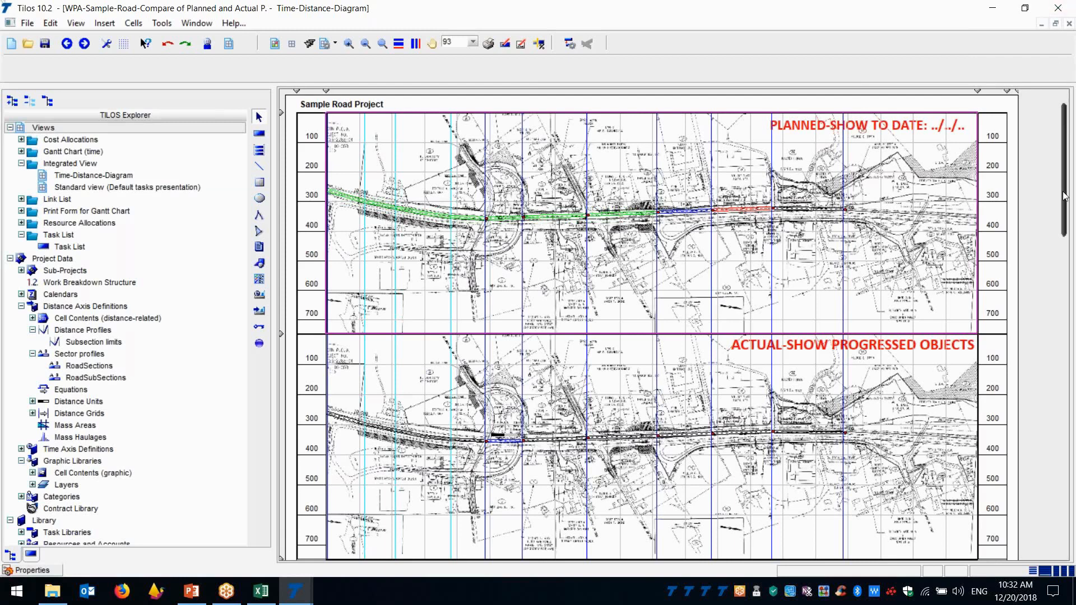
{"action": "left_click_drag", "start_coordinate": [1064, 196], "coordinate": [1064, 209]}
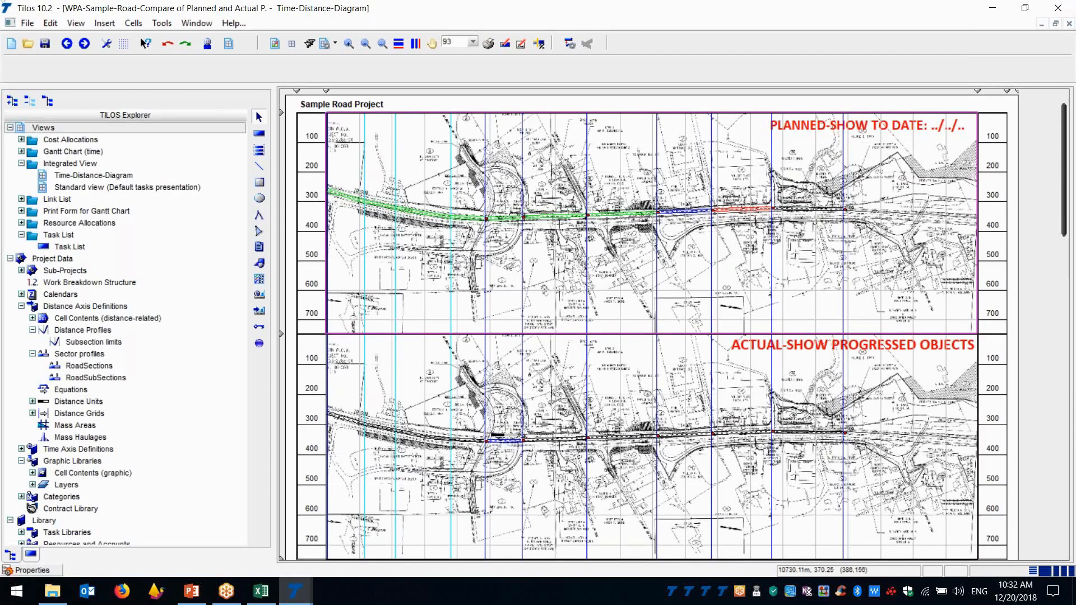